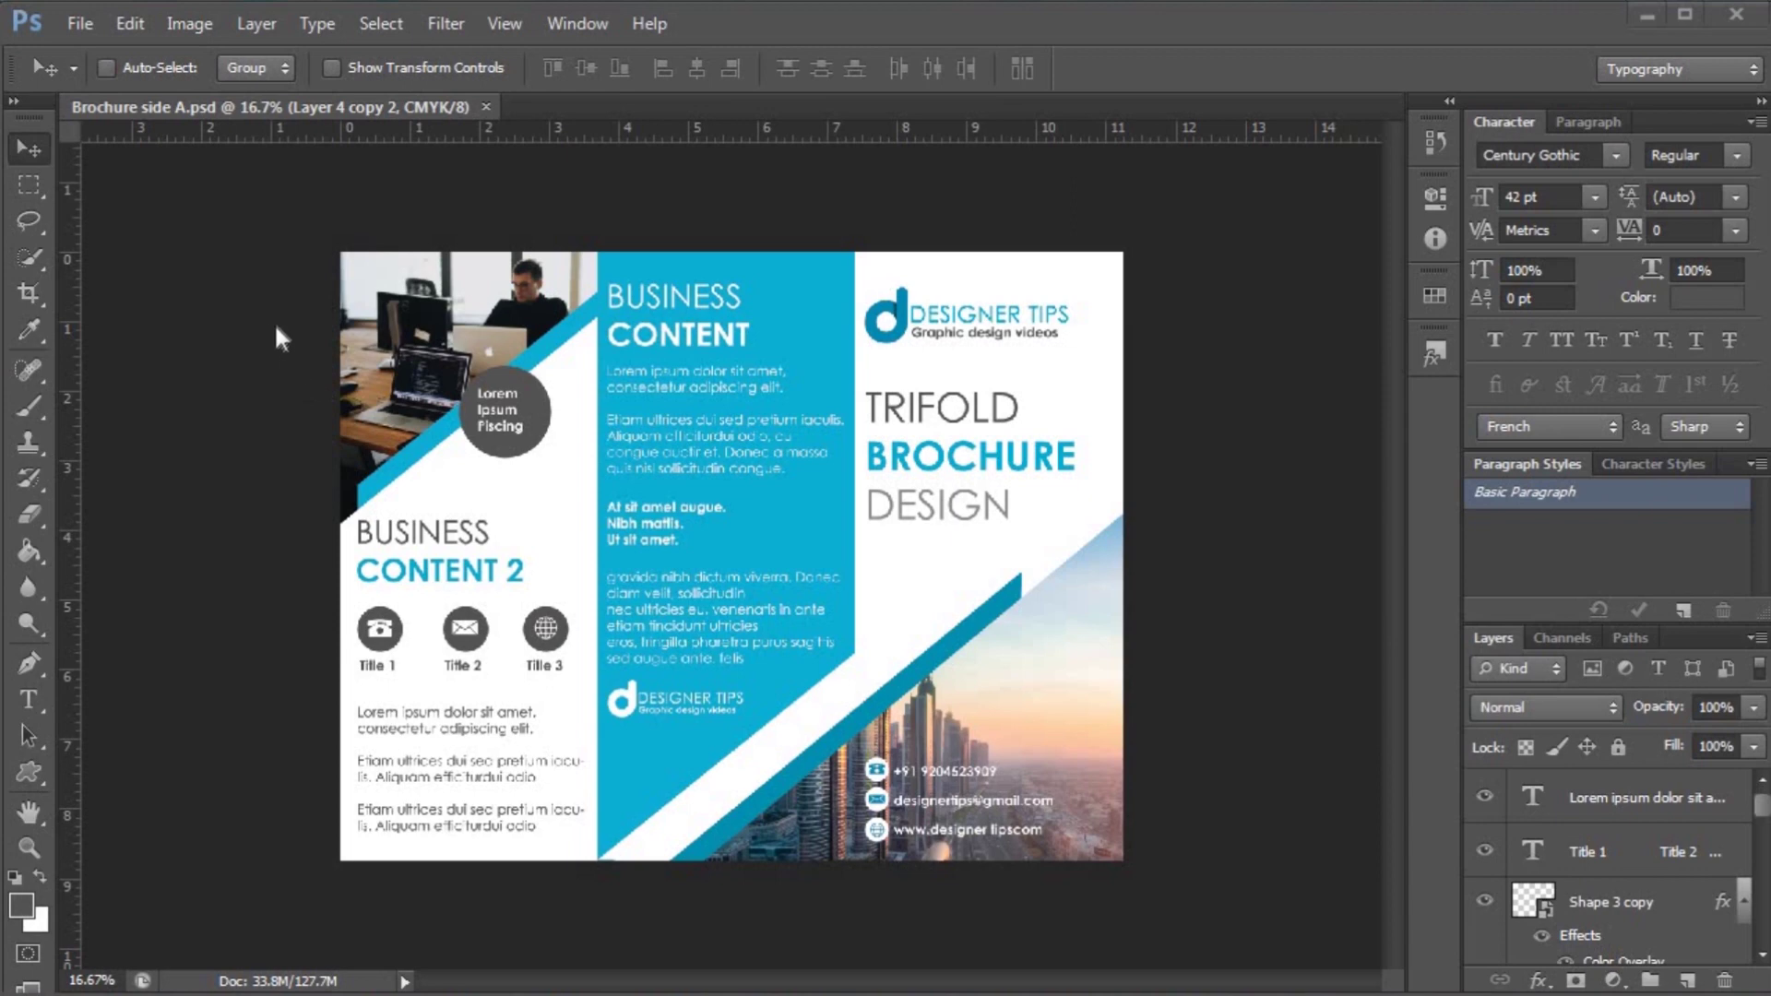
- Create a new 11.25 × 8.75 inch, 300 ppi CMYK document
click(79, 24)
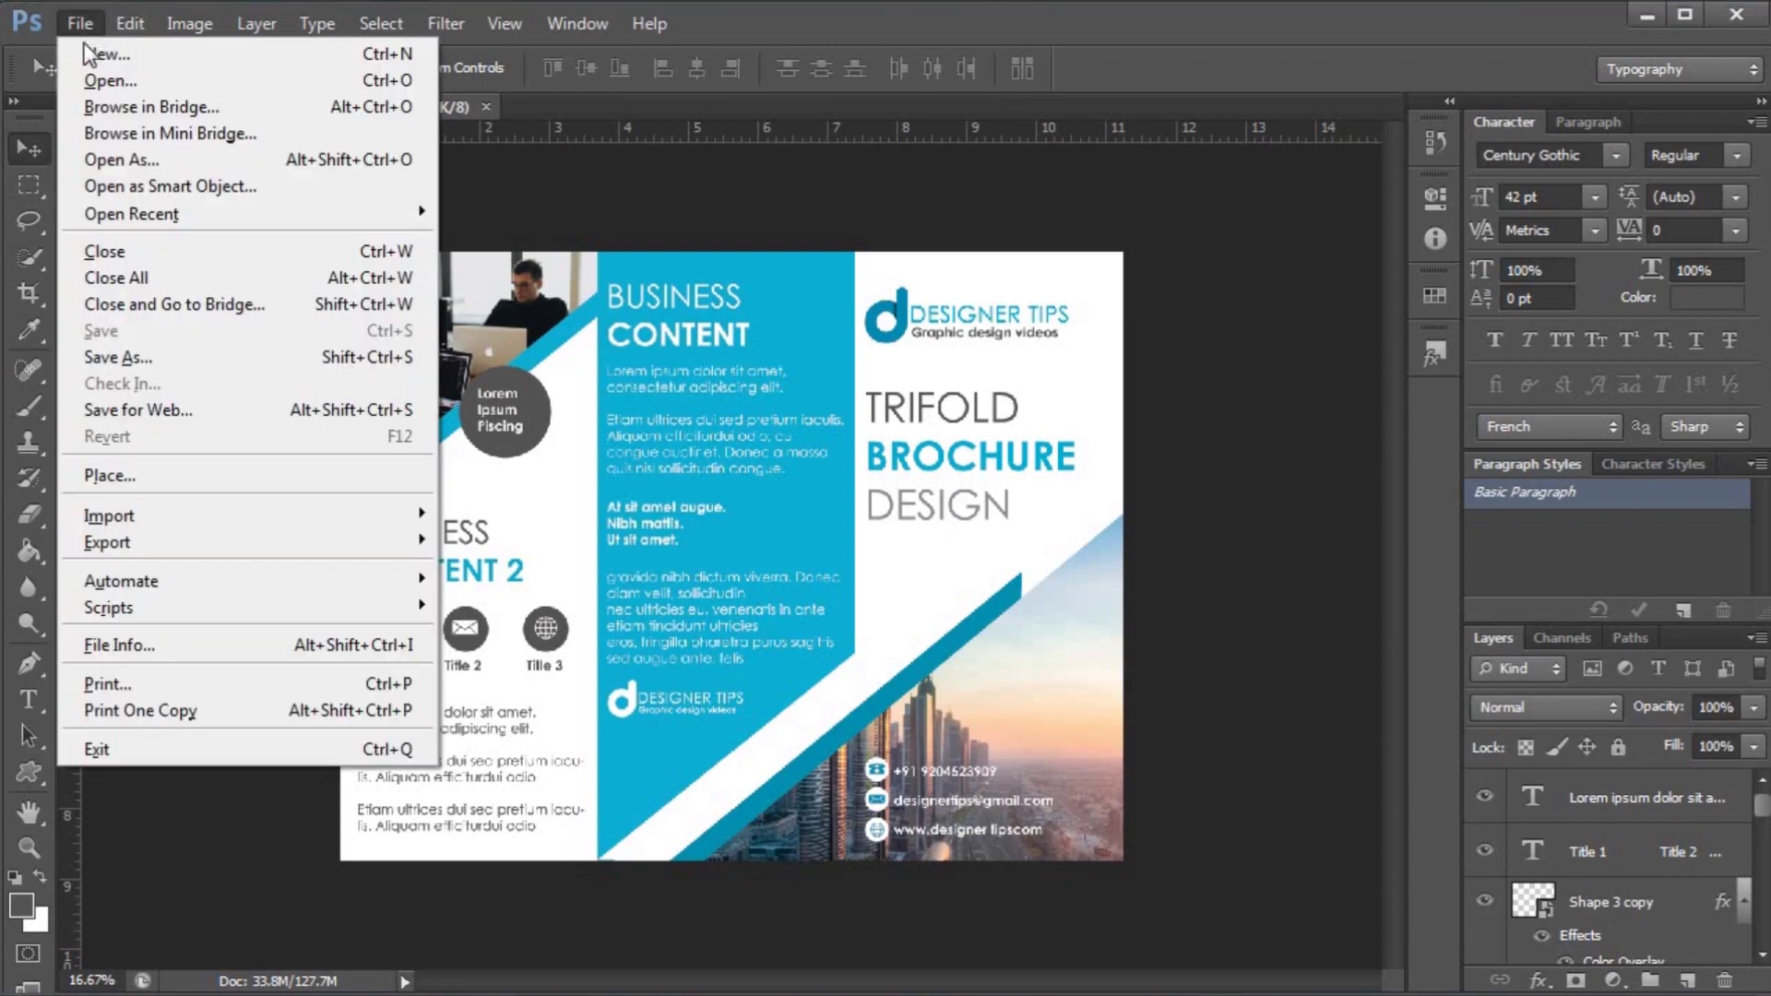
click(92, 58)
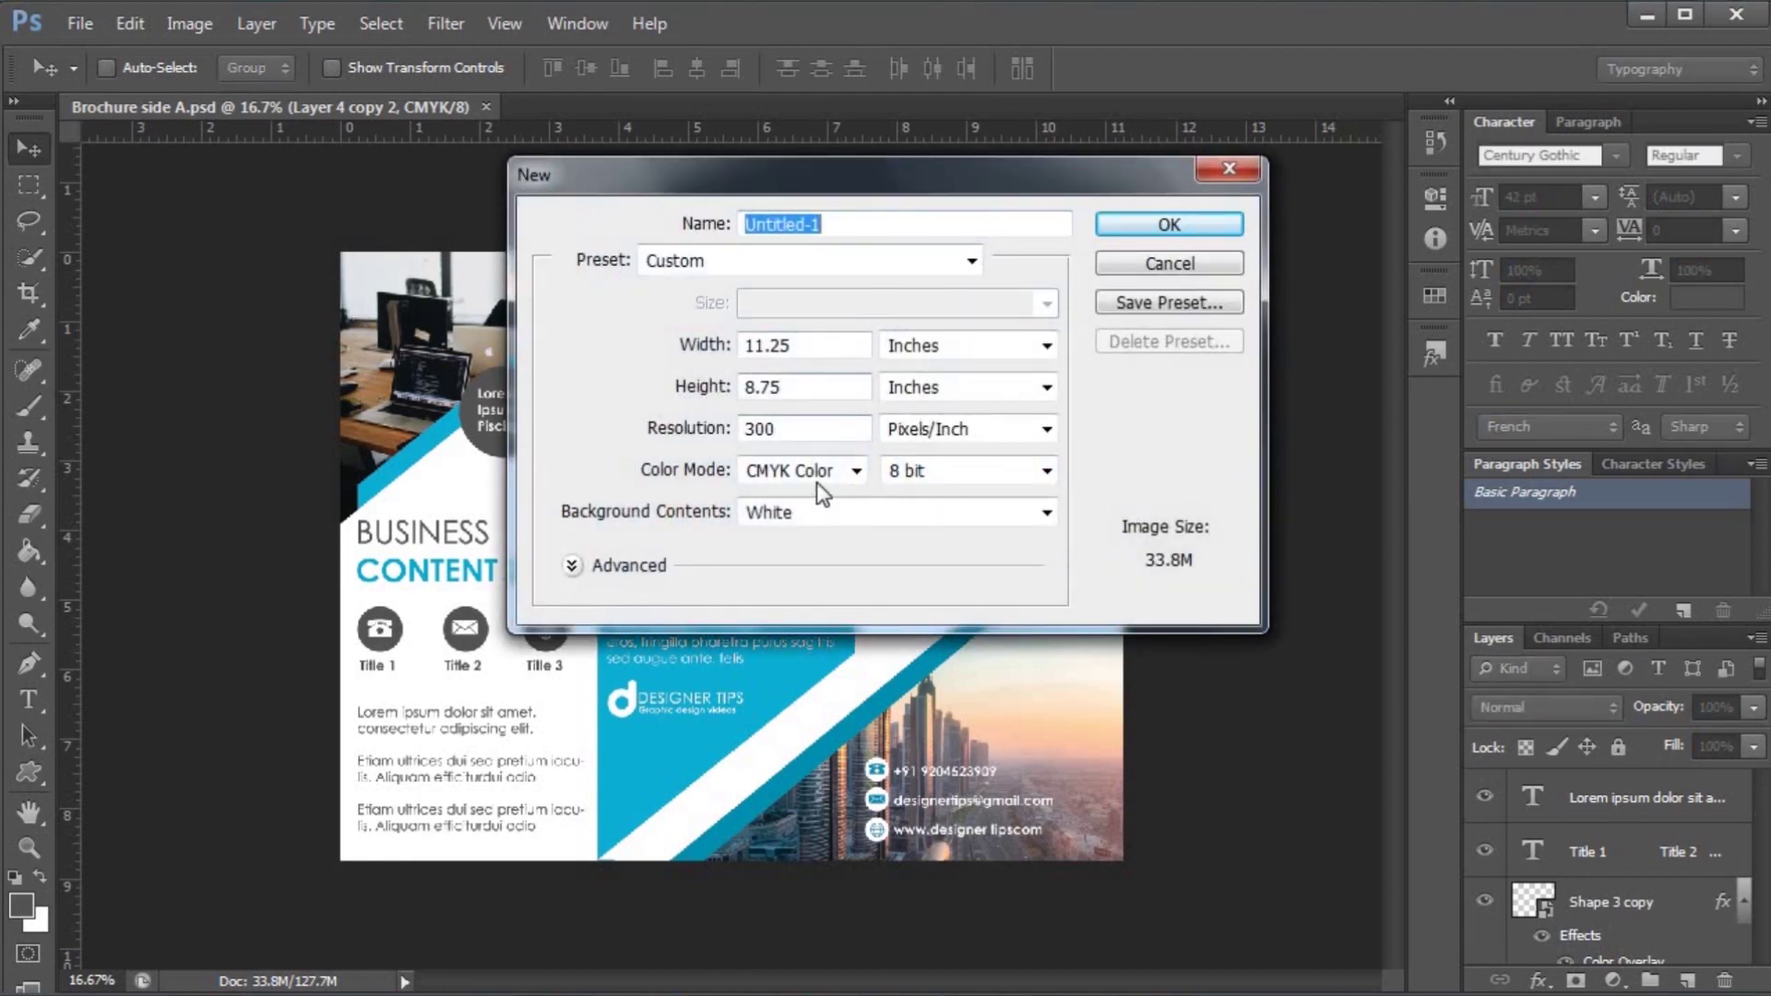
click(1168, 224)
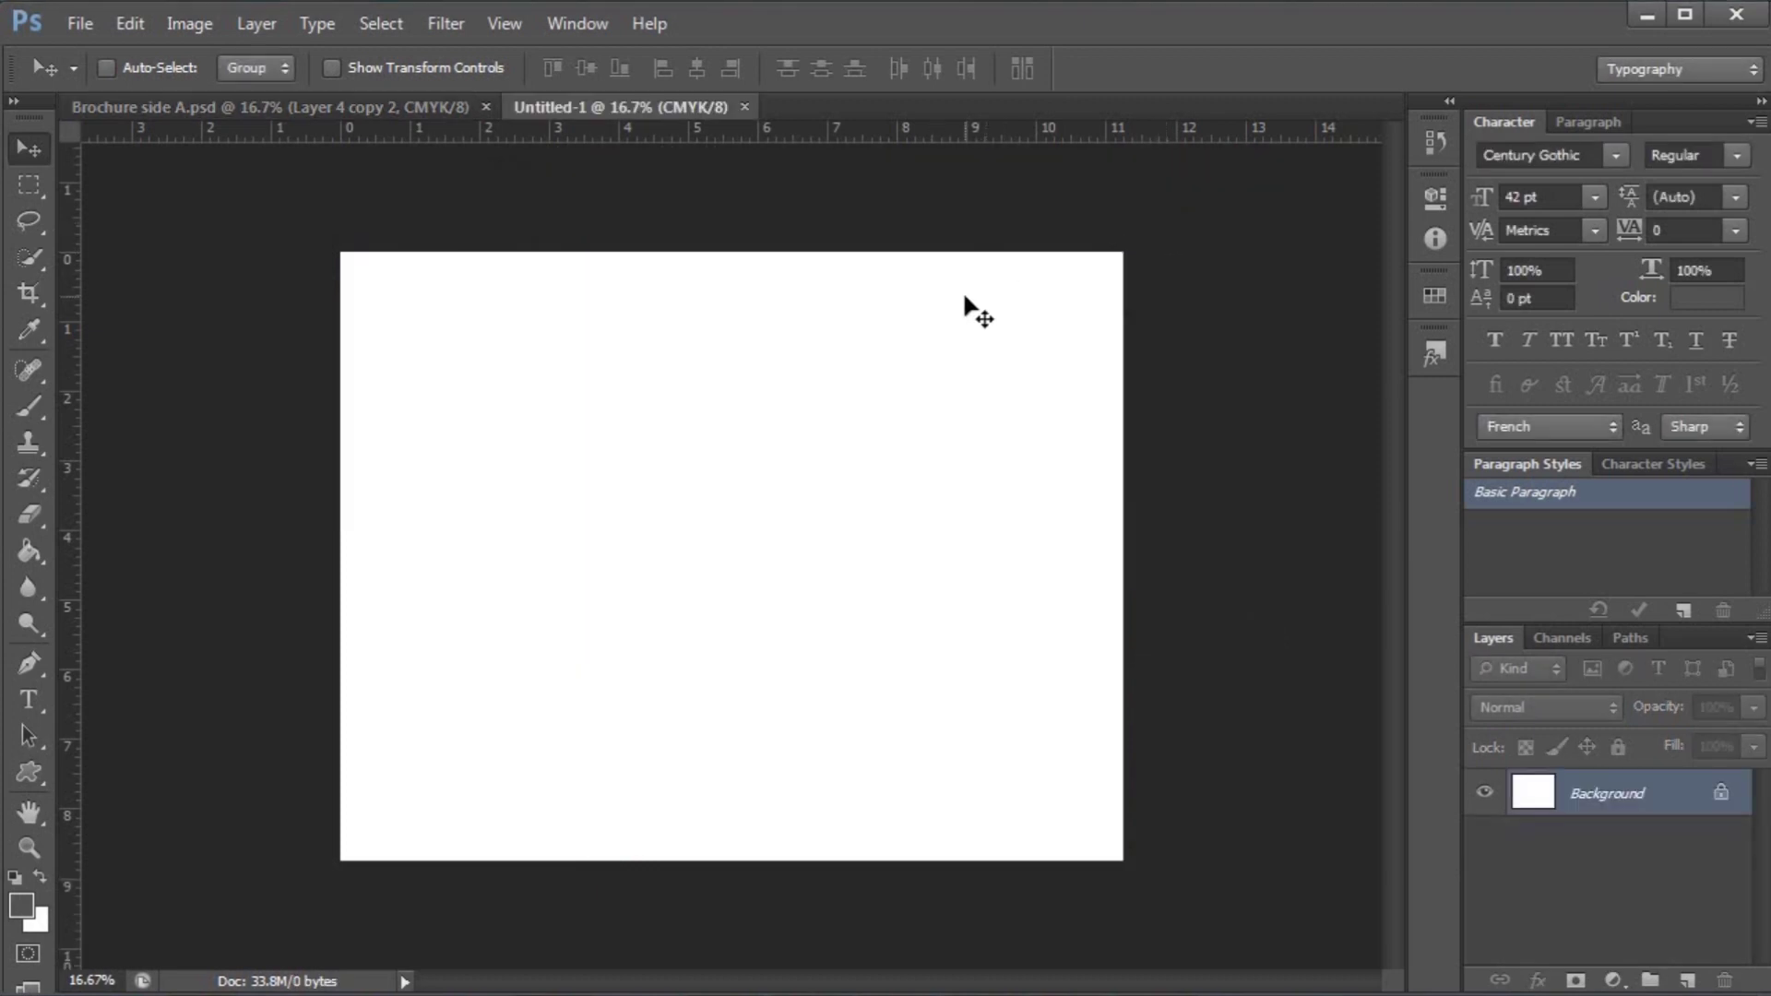
- Place the Brochure temp_B template as a layer and commit it
click(87, 26)
click(122, 477)
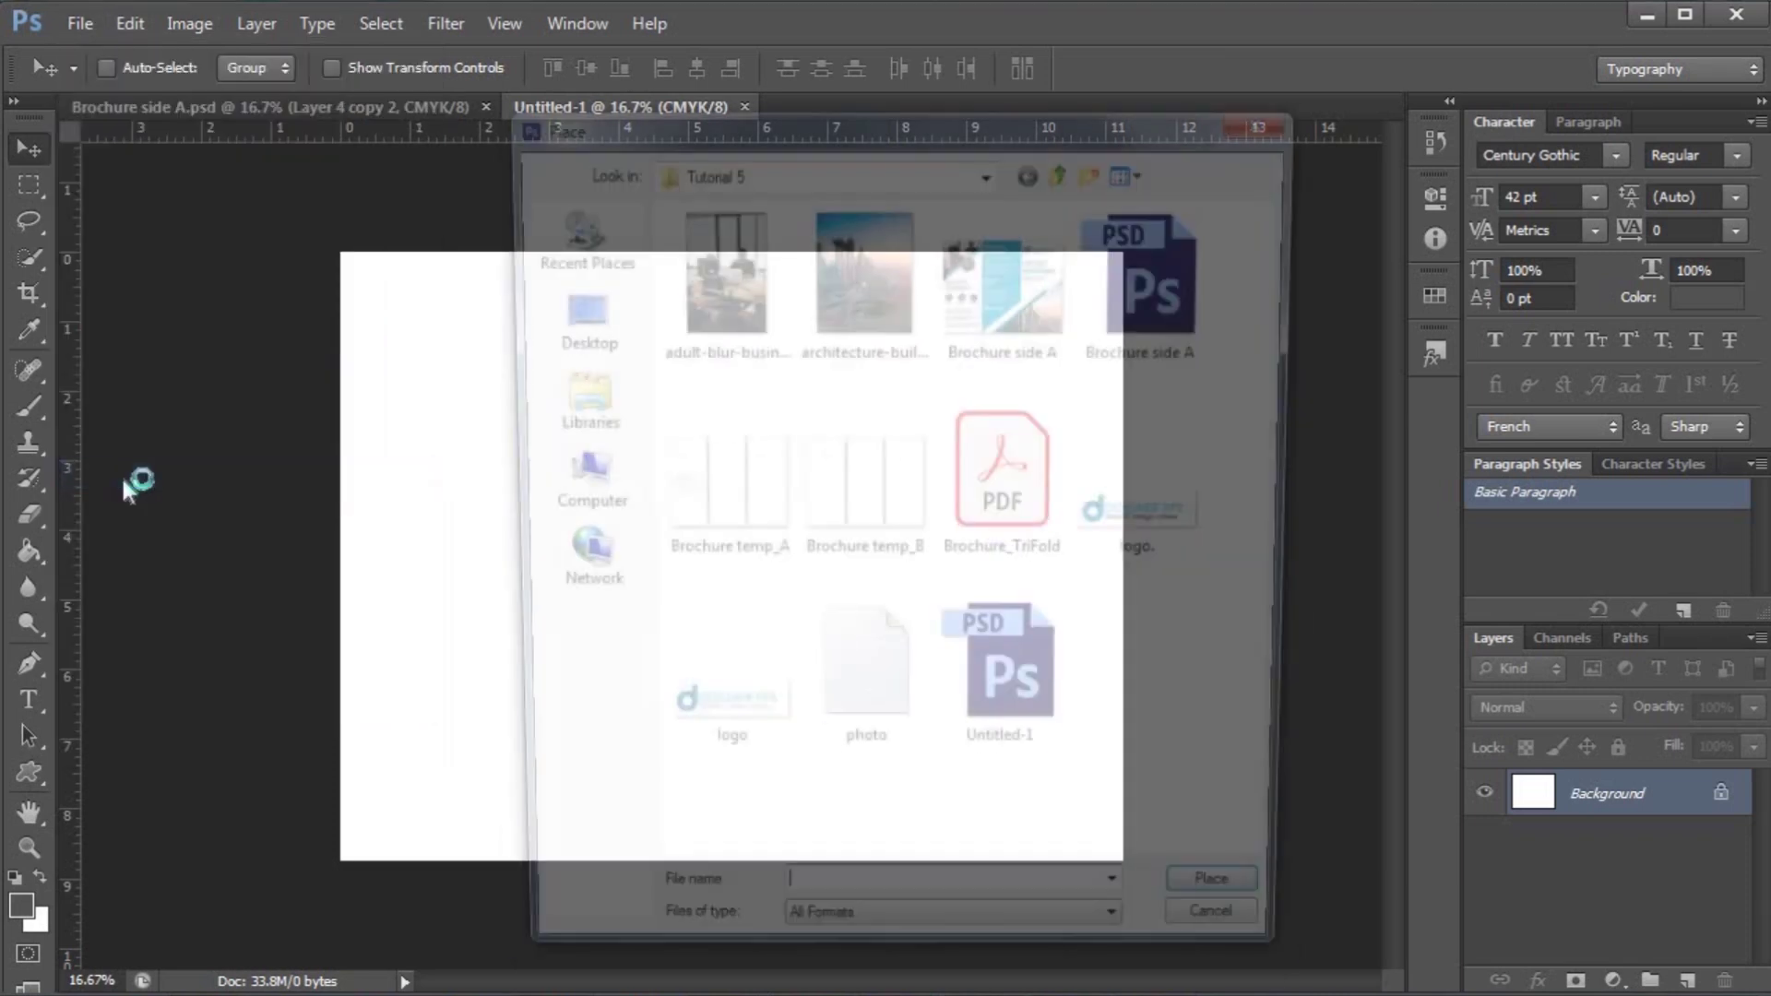
click(848, 509)
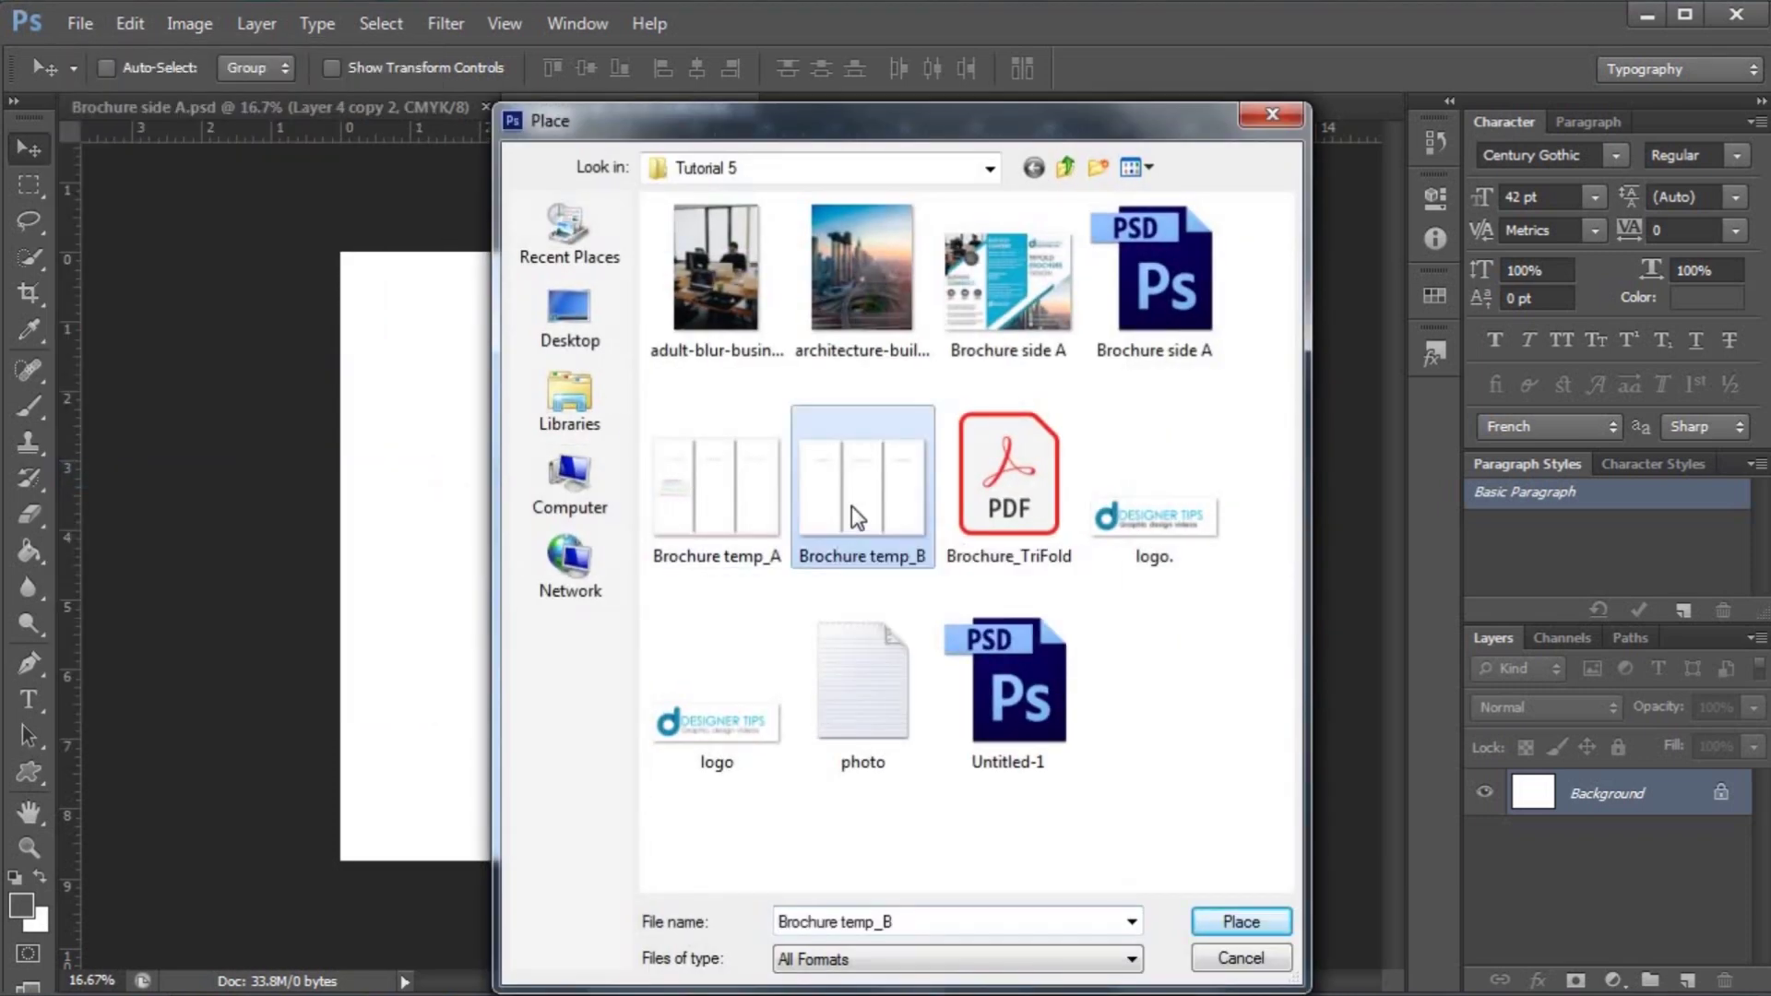
click(1216, 920)
key(Return)
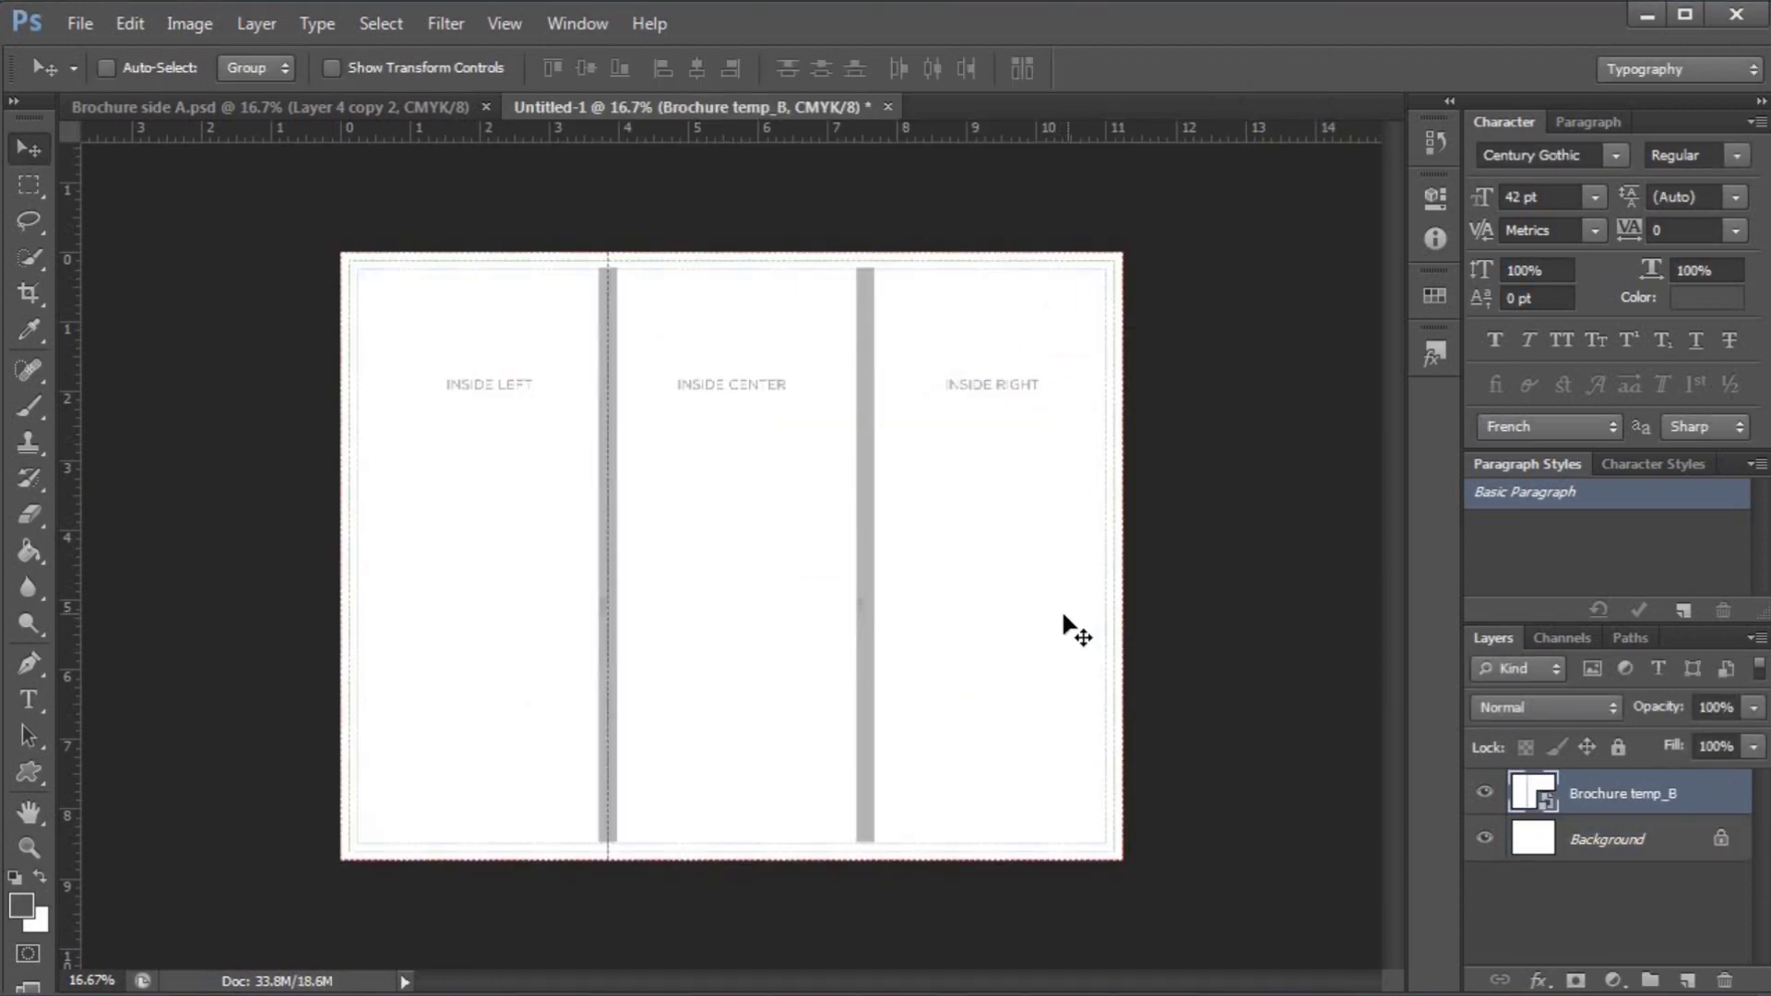
key(ctrl+plus)
key(ctrl+plus)
key(ctrl+plus)
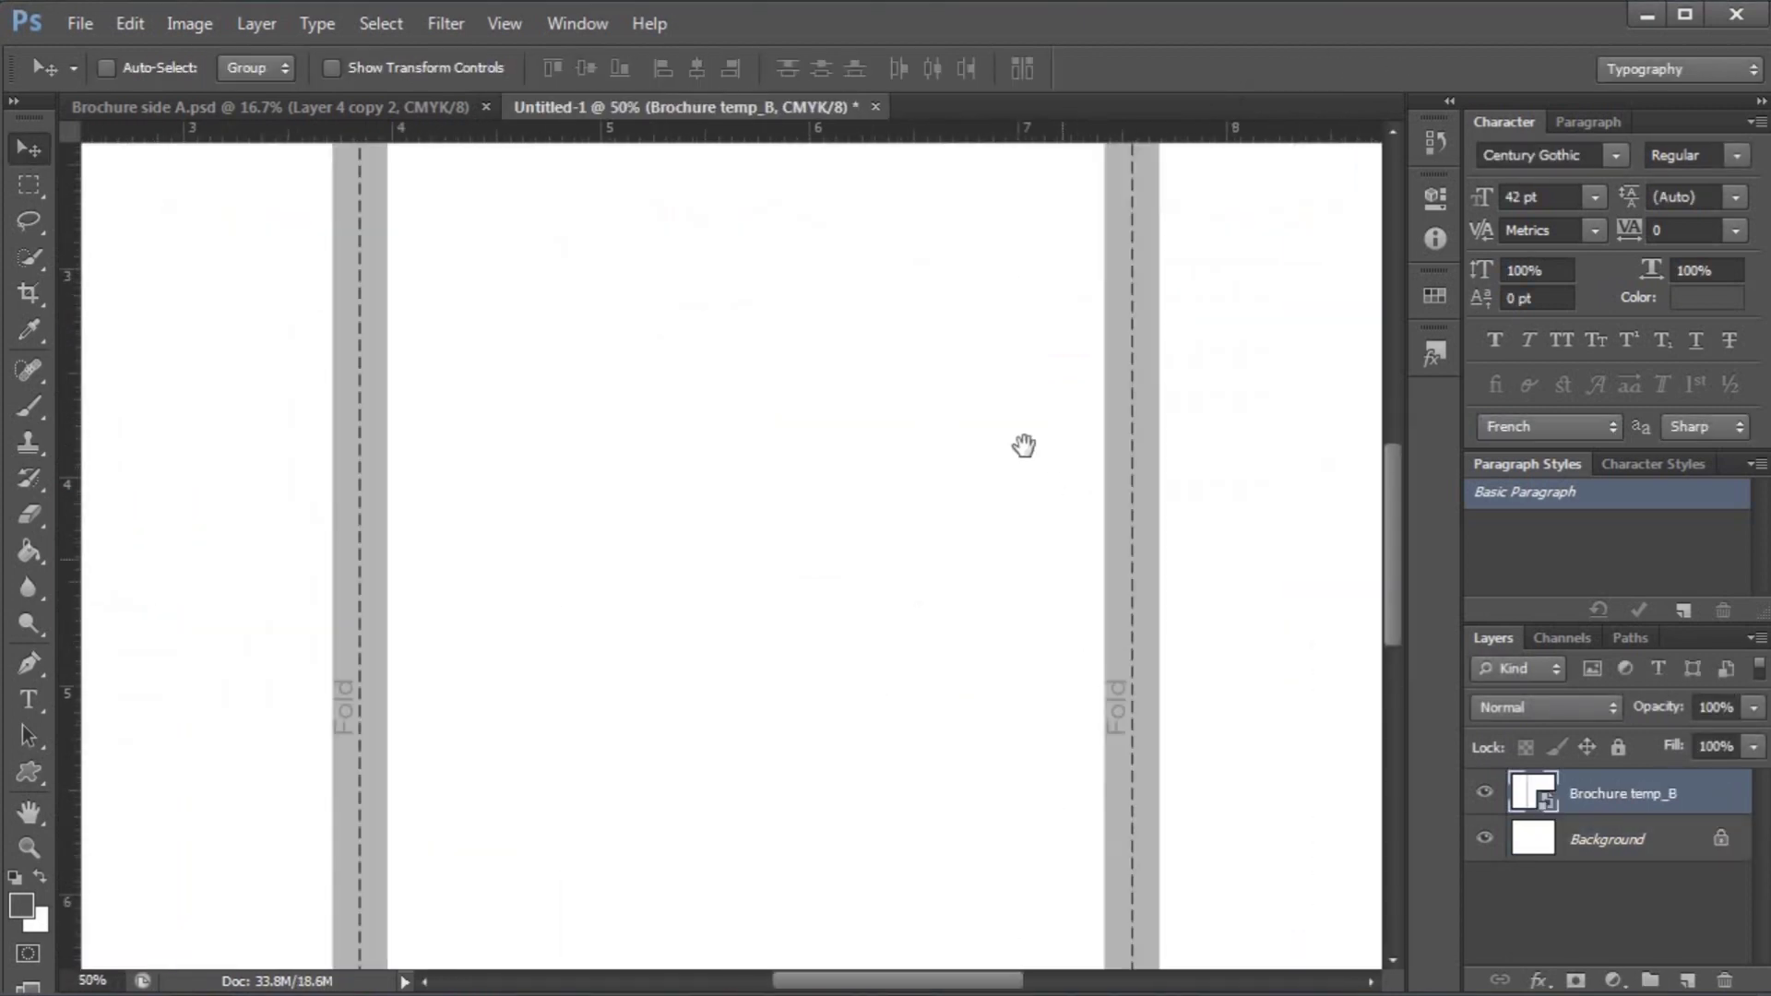
- Add guides at the top margin, left margin and both edges of the first fold gutter
drag(1020, 442, 1020, 740)
scroll(1032, 704, up, 10)
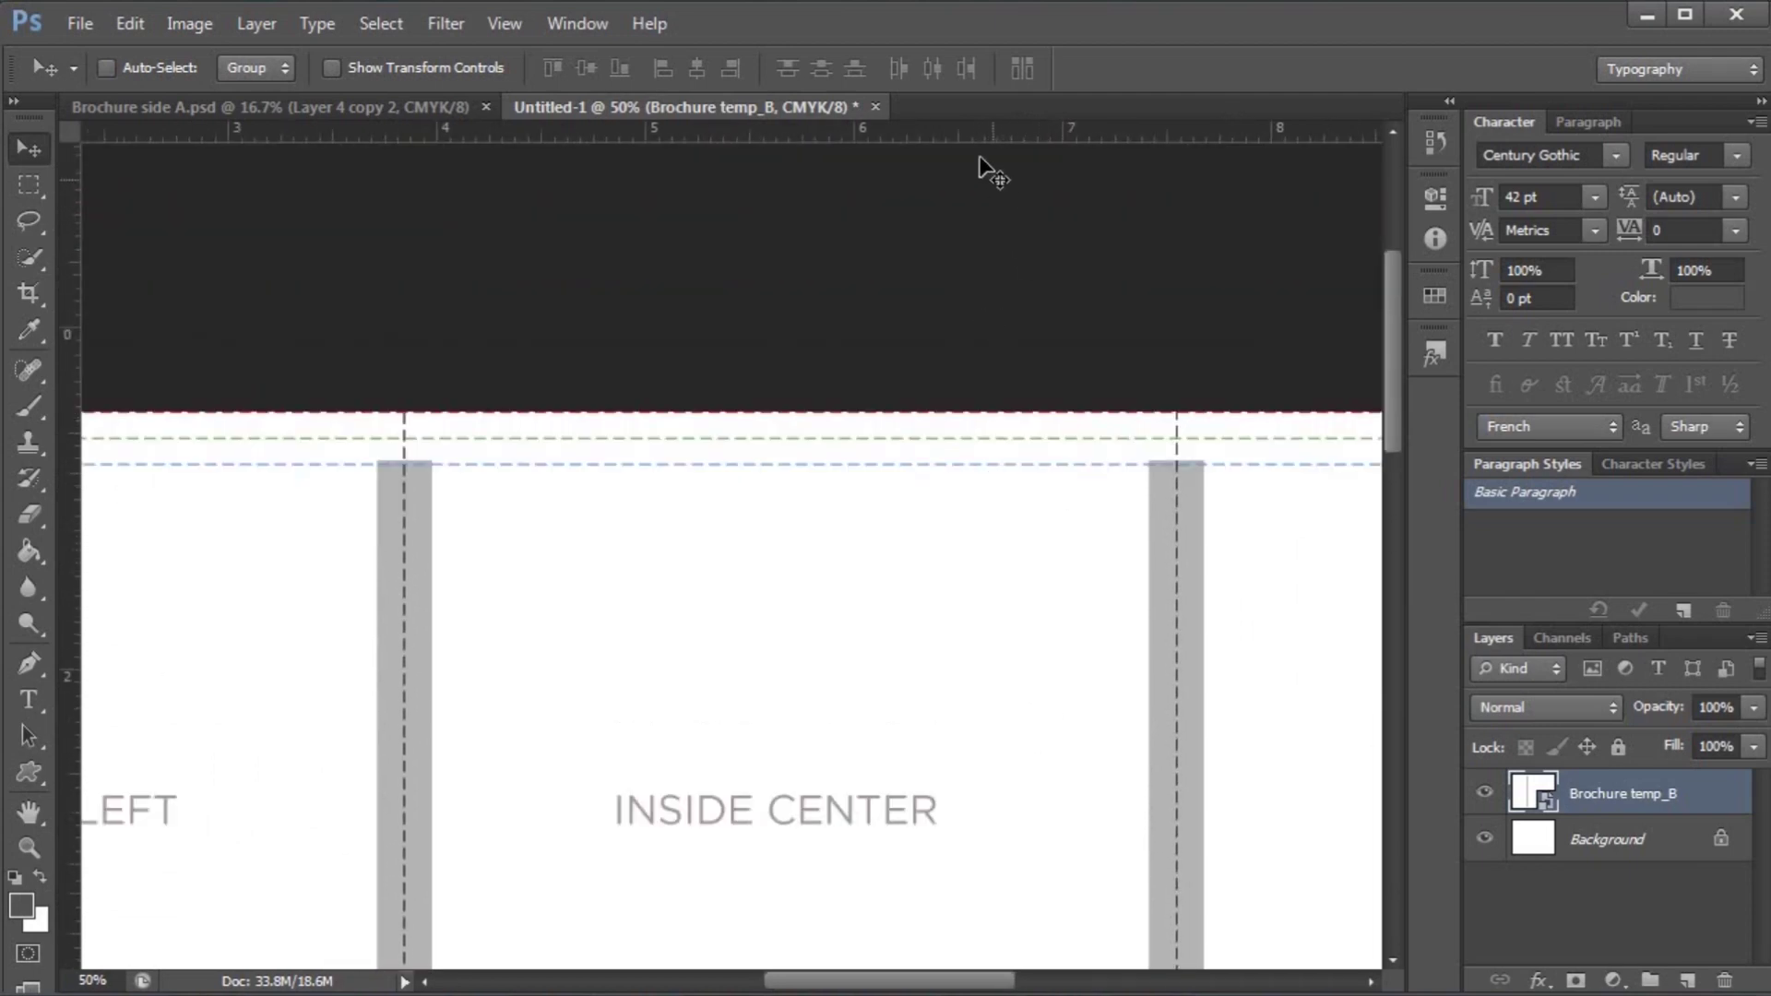
drag(947, 199, 919, 464)
scroll(541, 584, left, 8)
drag(74, 606, 406, 699)
drag(71, 645, 1129, 772)
drag(73, 709, 1153, 803)
drag(1096, 736, 689, 674)
drag(75, 698, 775, 751)
- Add guides at the second fold gutter edges and the right page margin
drag(929, 739, 573, 600)
drag(708, 542, 934, 460)
drag(72, 595, 585, 675)
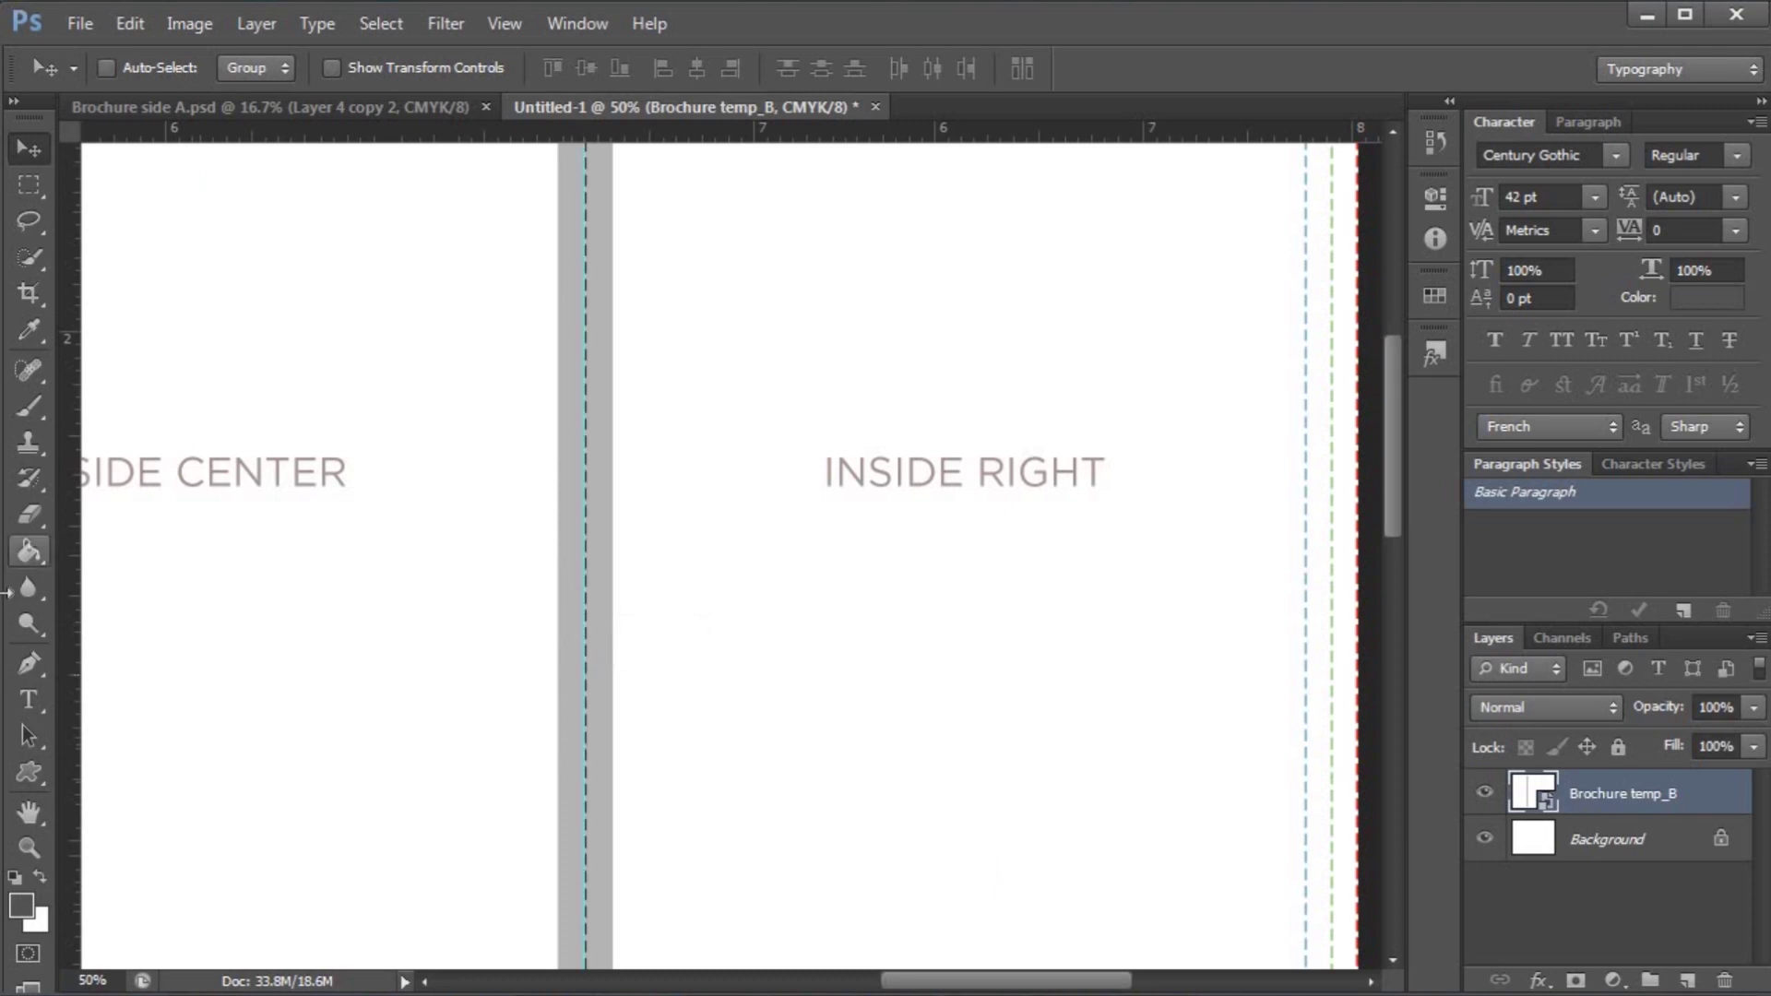
drag(72, 652, 559, 668)
drag(72, 646, 612, 723)
drag(68, 686, 1306, 802)
drag(1250, 304, 1243, 289)
scroll(1199, 415, down, 10)
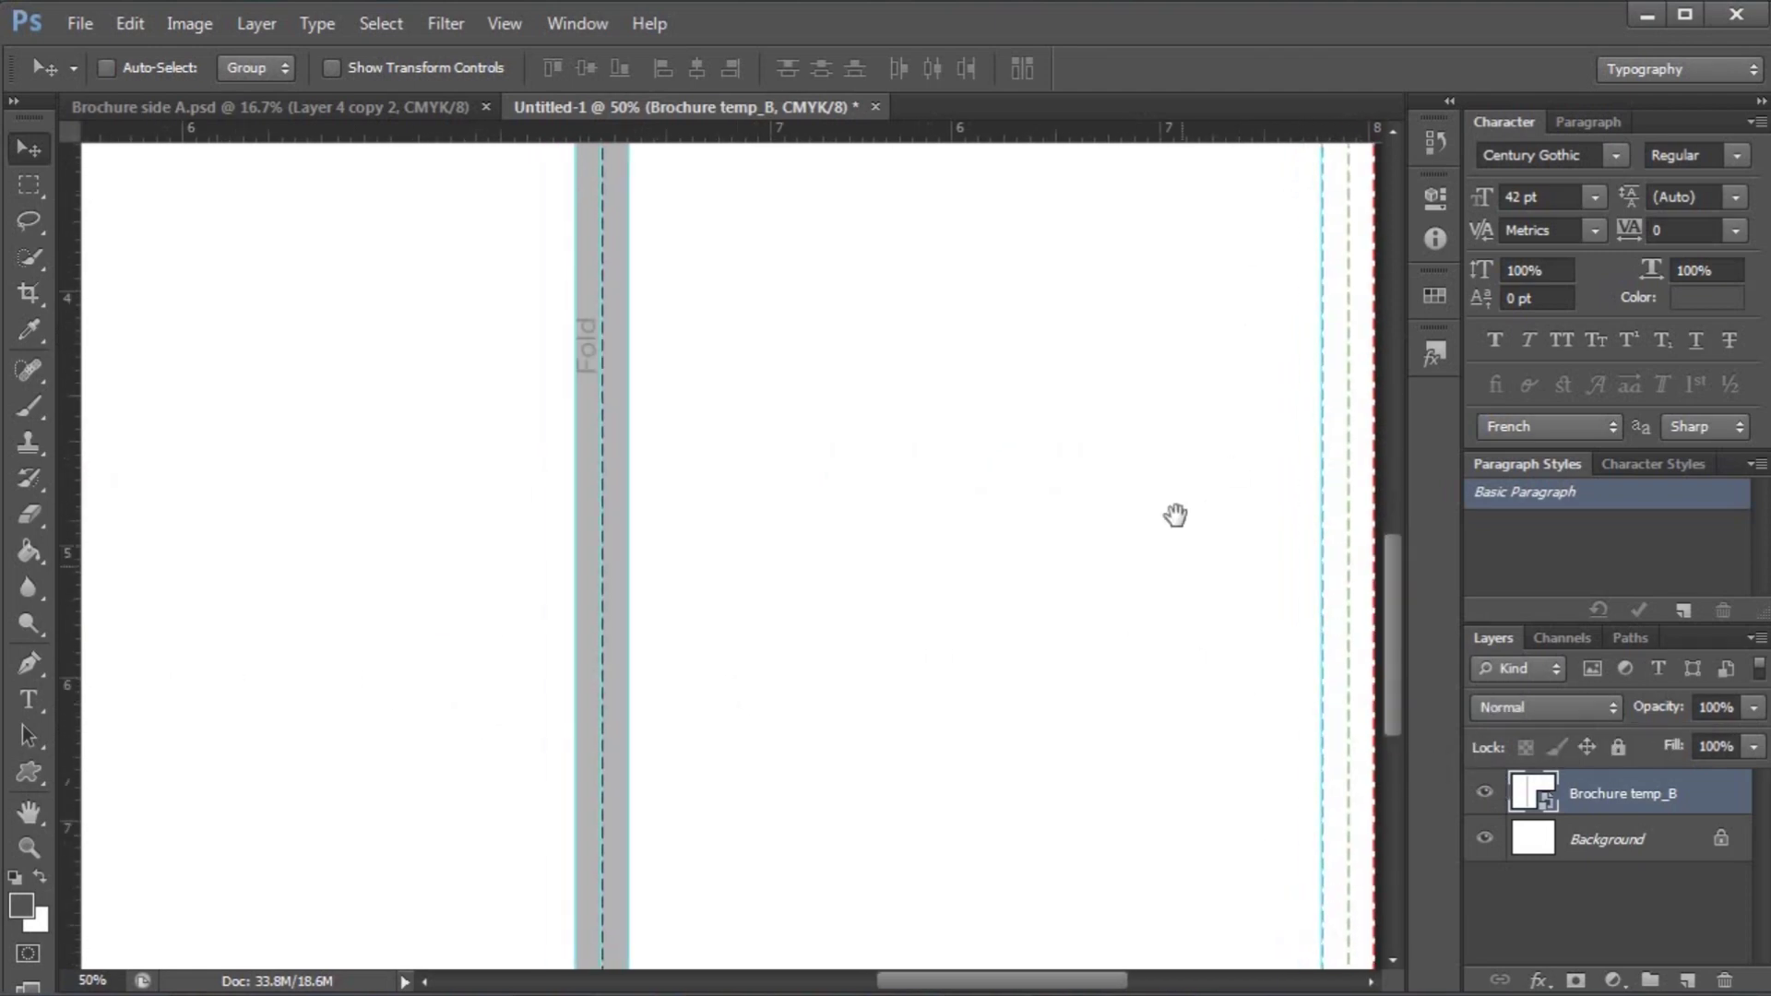
drag(1026, 131, 1003, 555)
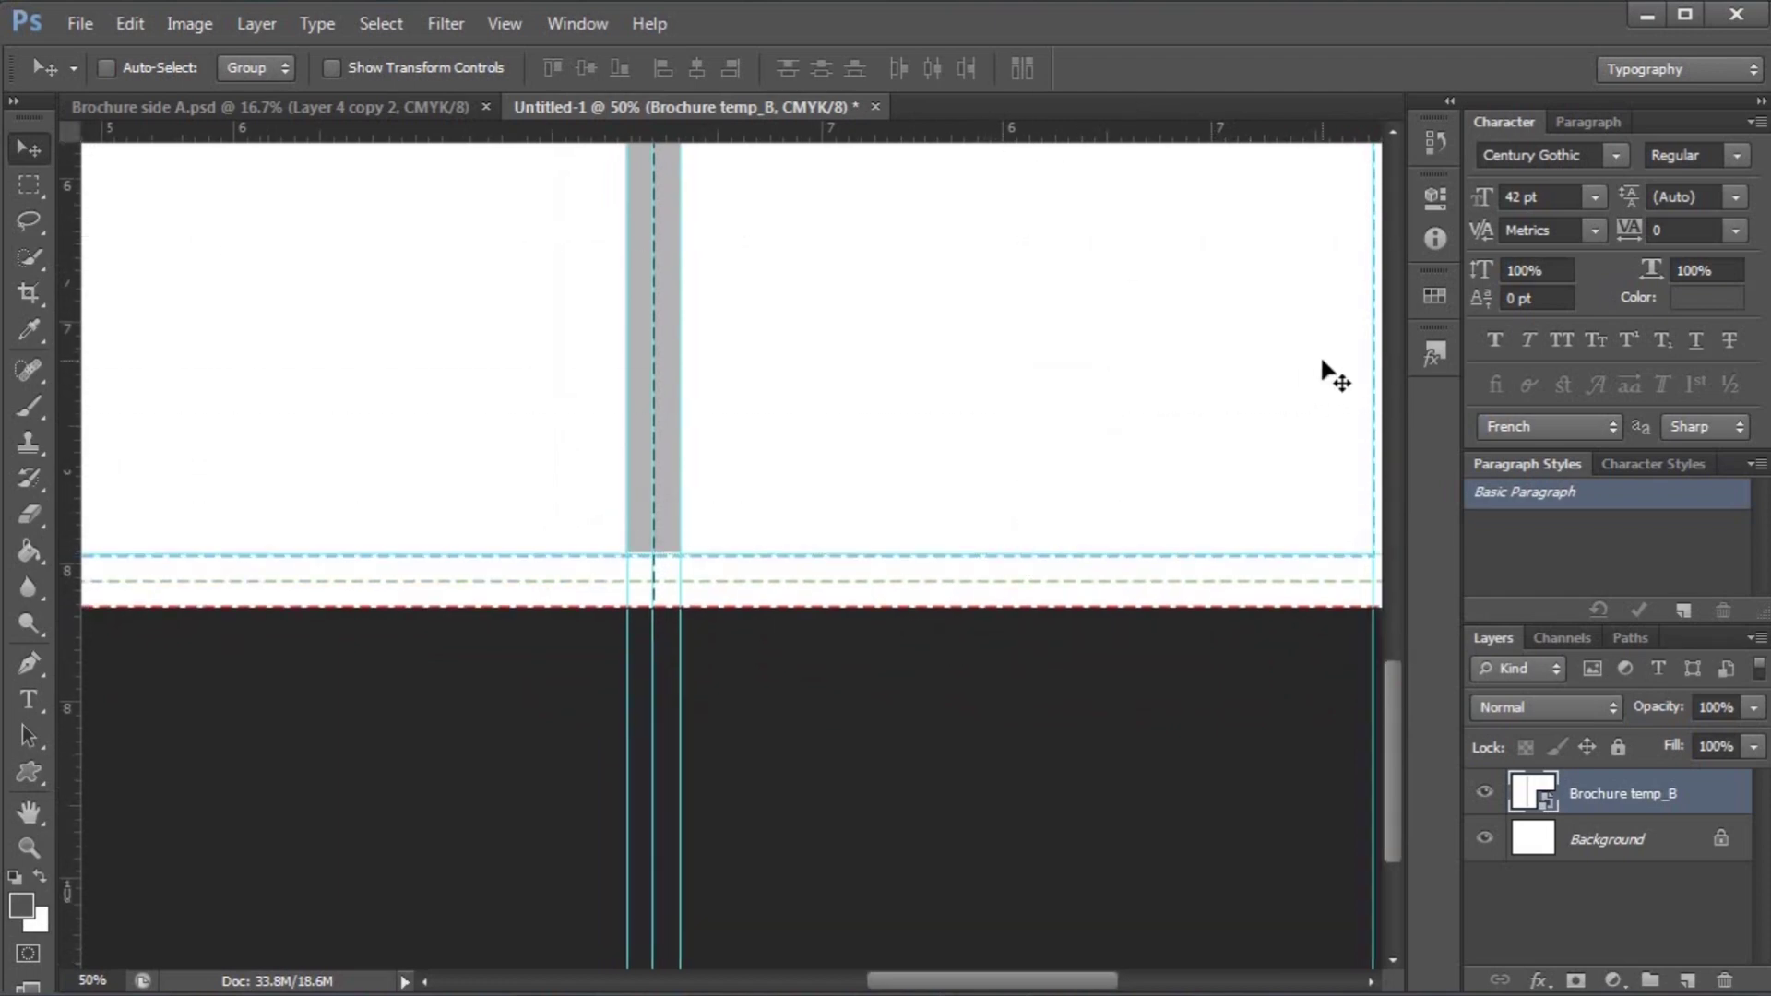
key(ctrl+minus)
key(ctrl+minus)
drag(1119, 474, 1220, 700)
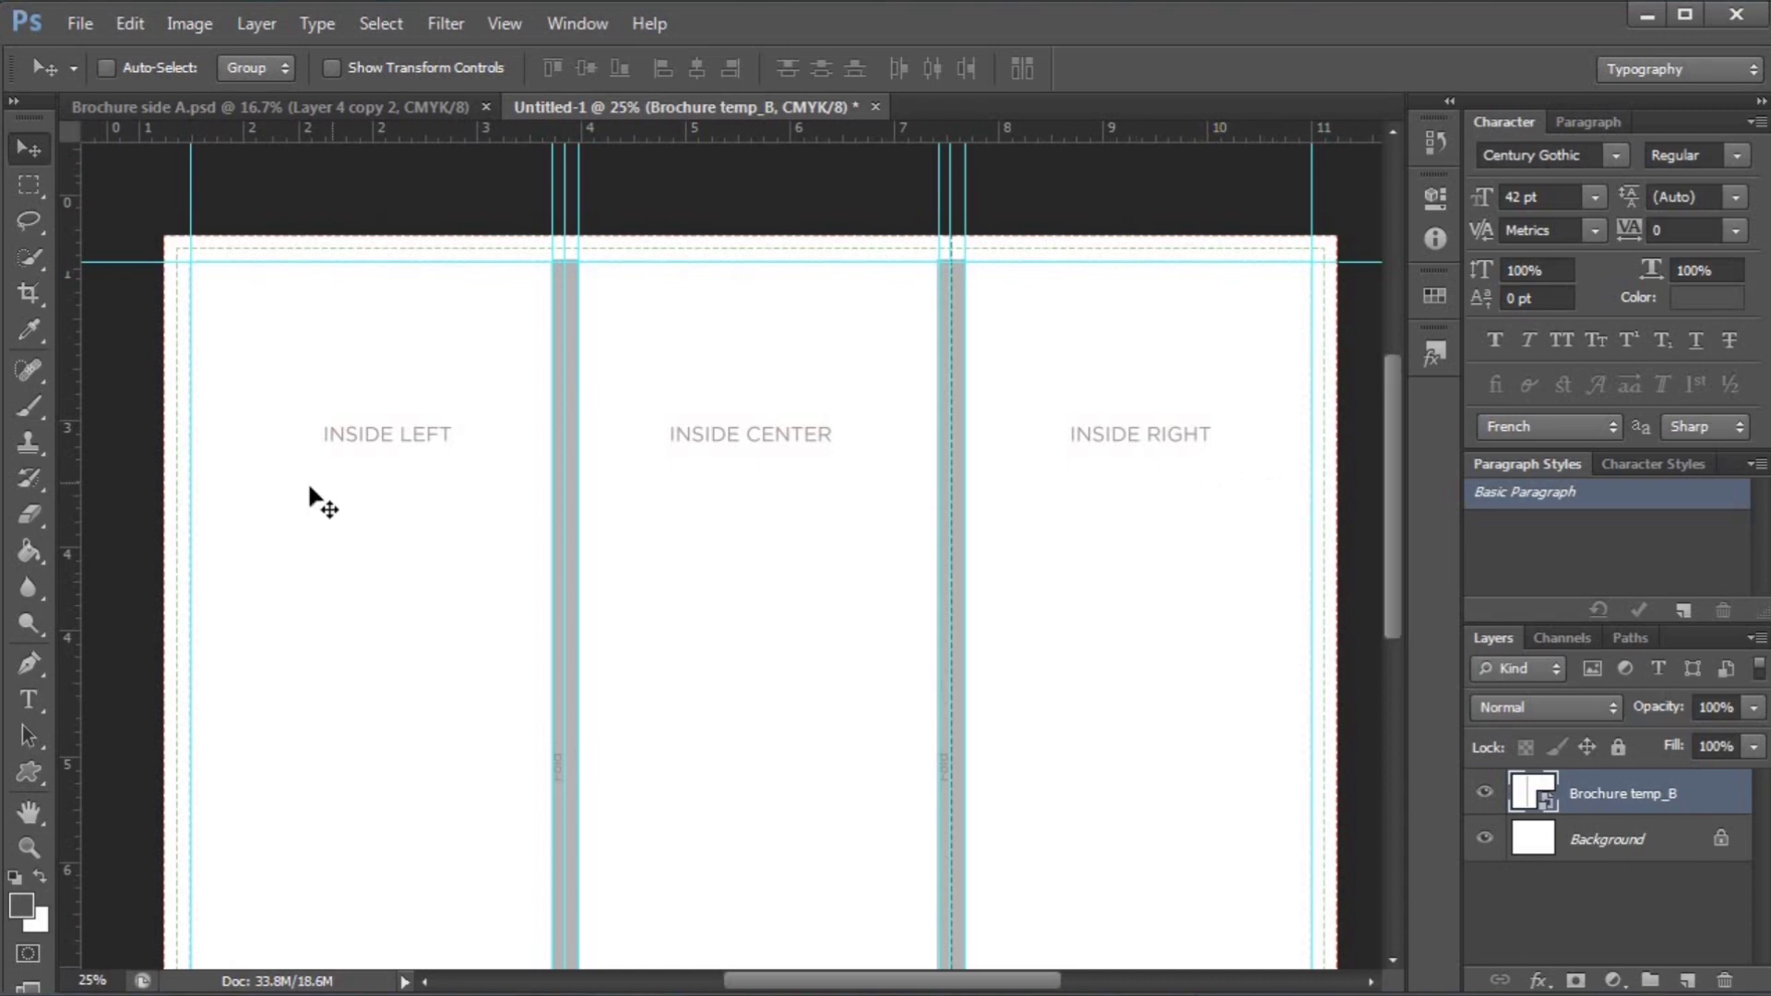
click(79, 24)
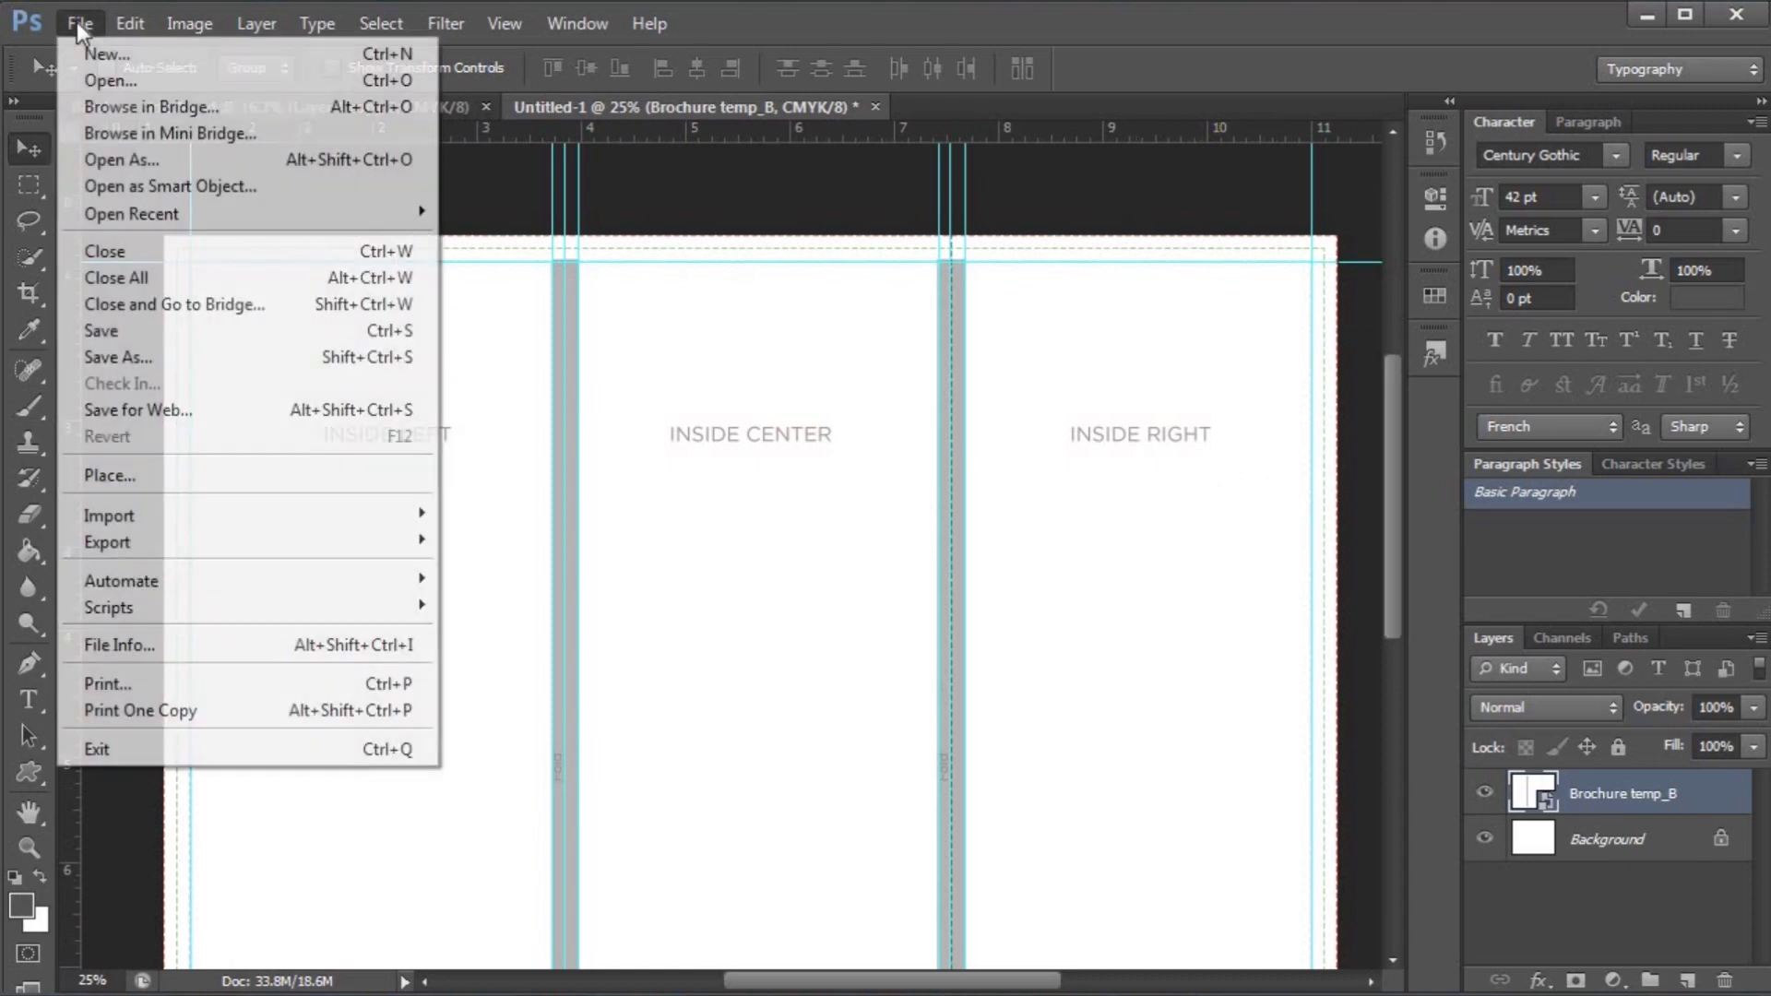
- Save the document as Brochure side B.psd, zoom out, and hide the template layer
click(88, 358)
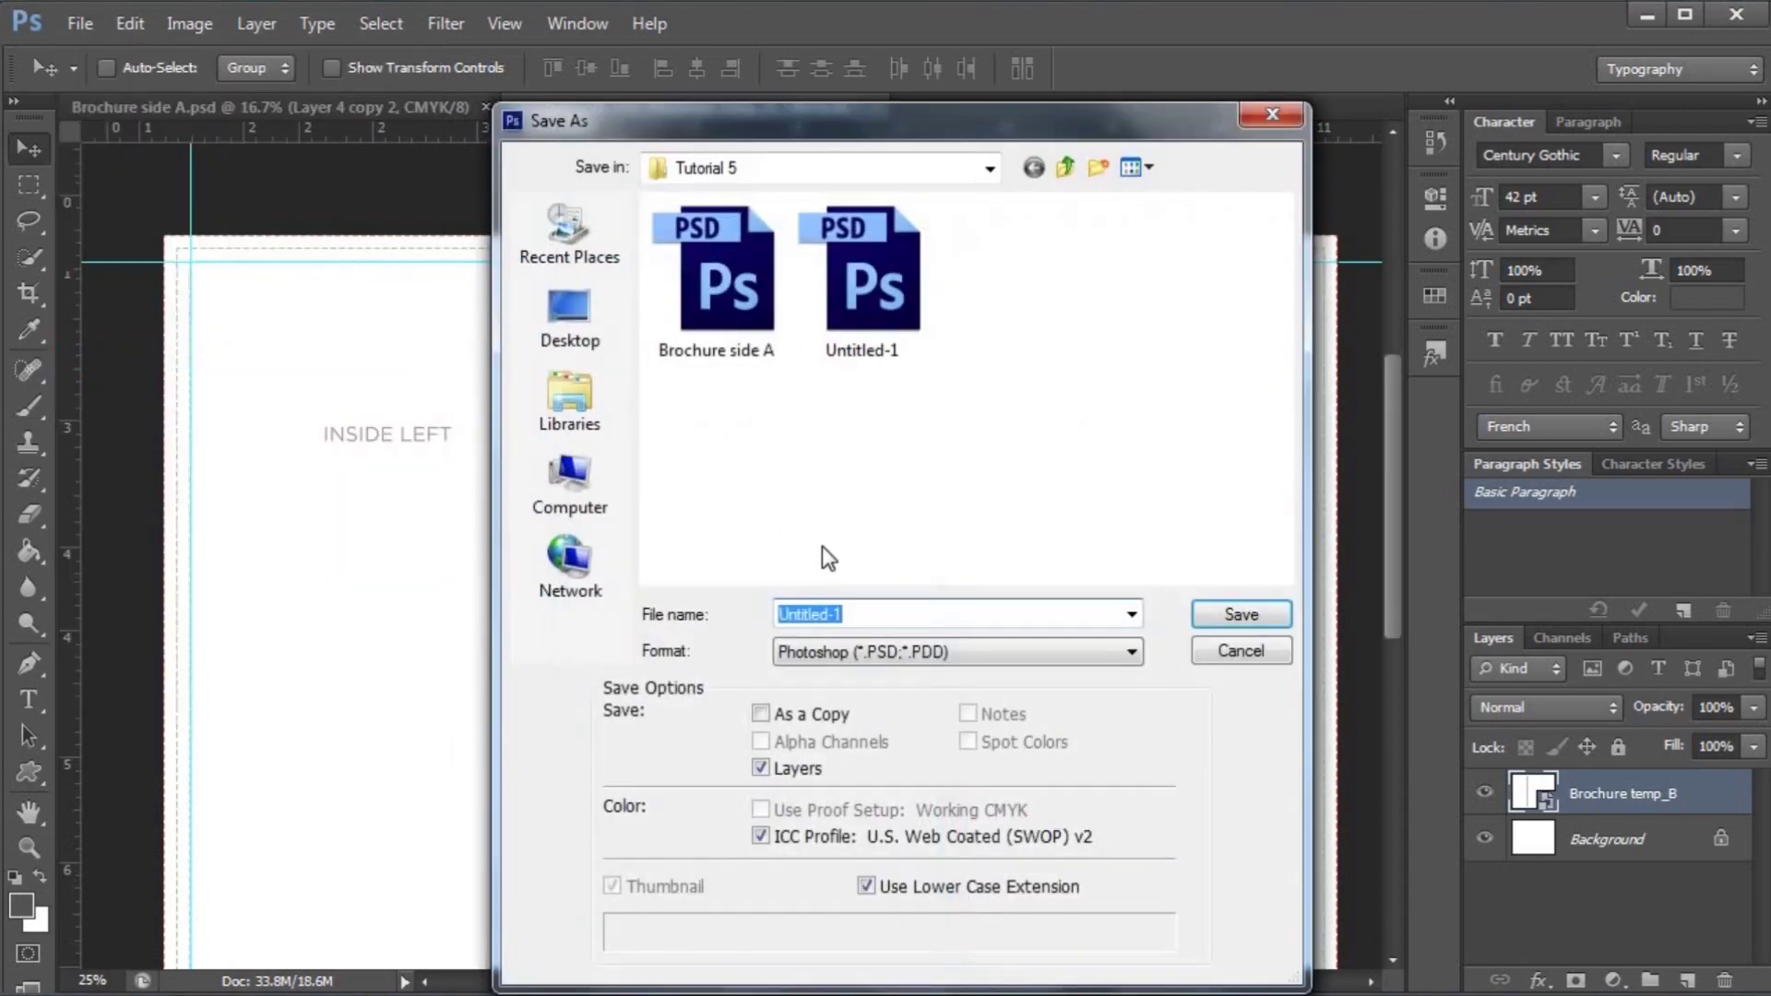
text(Brochure sid)
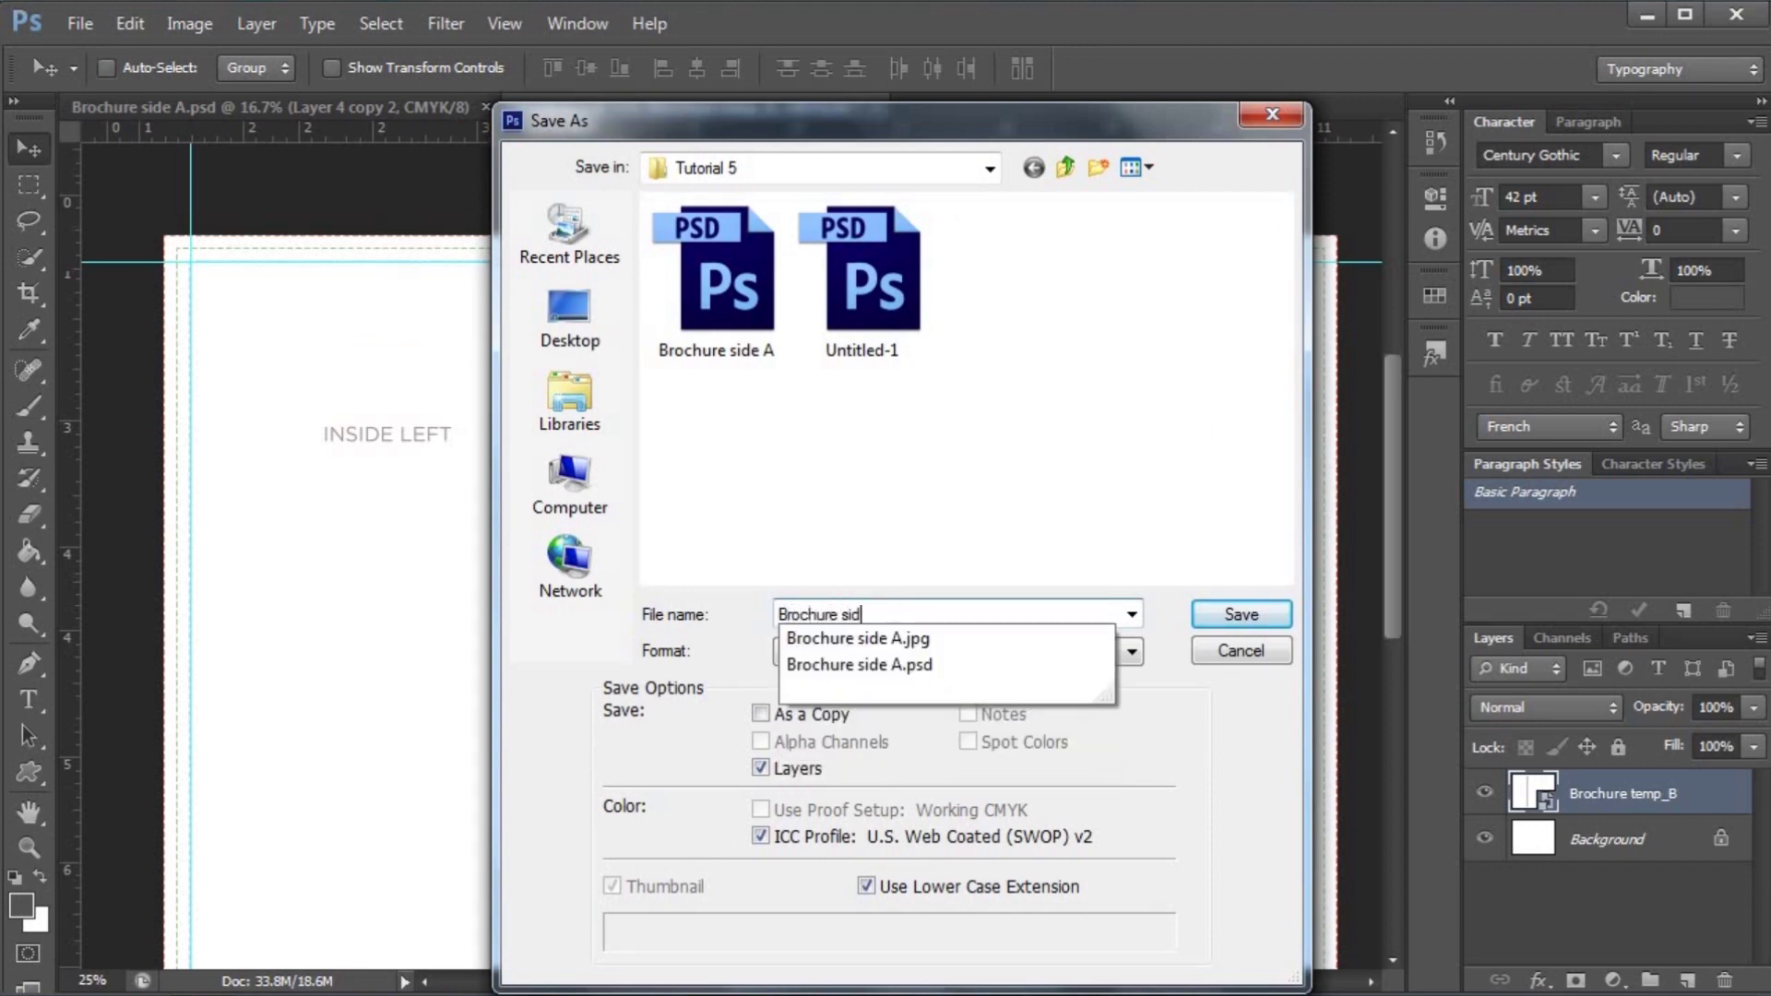
text(e B)
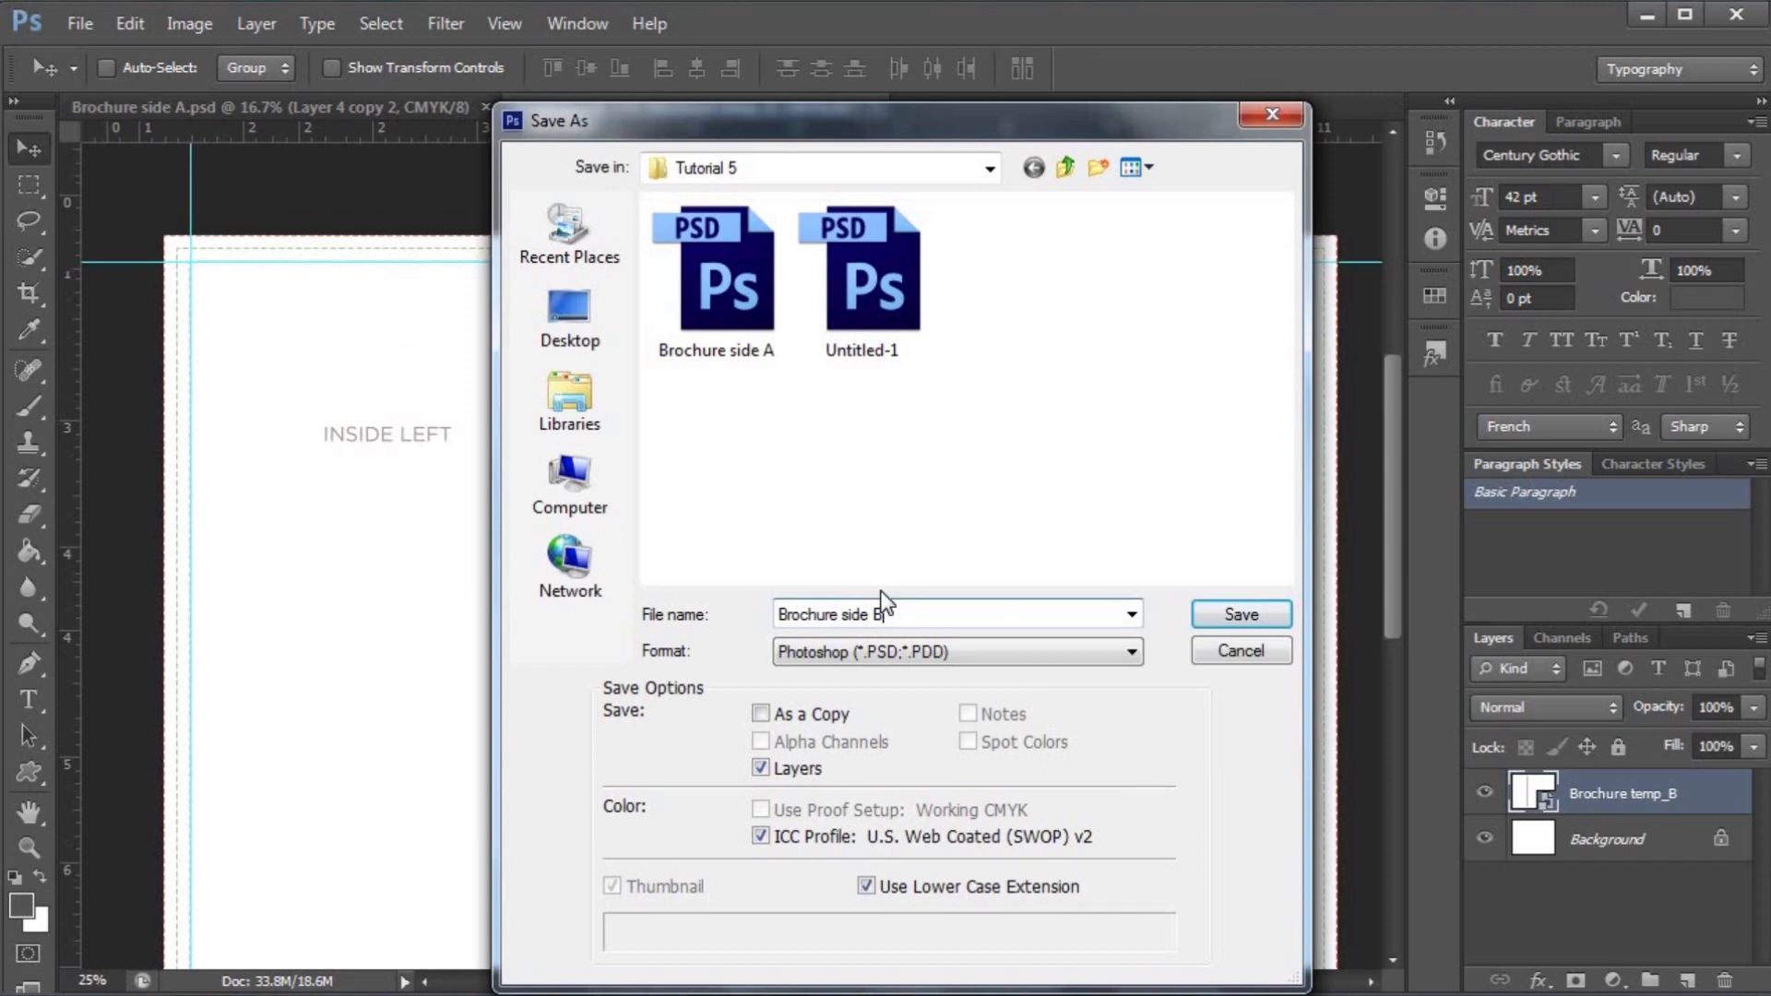
key(Return)
key(Return)
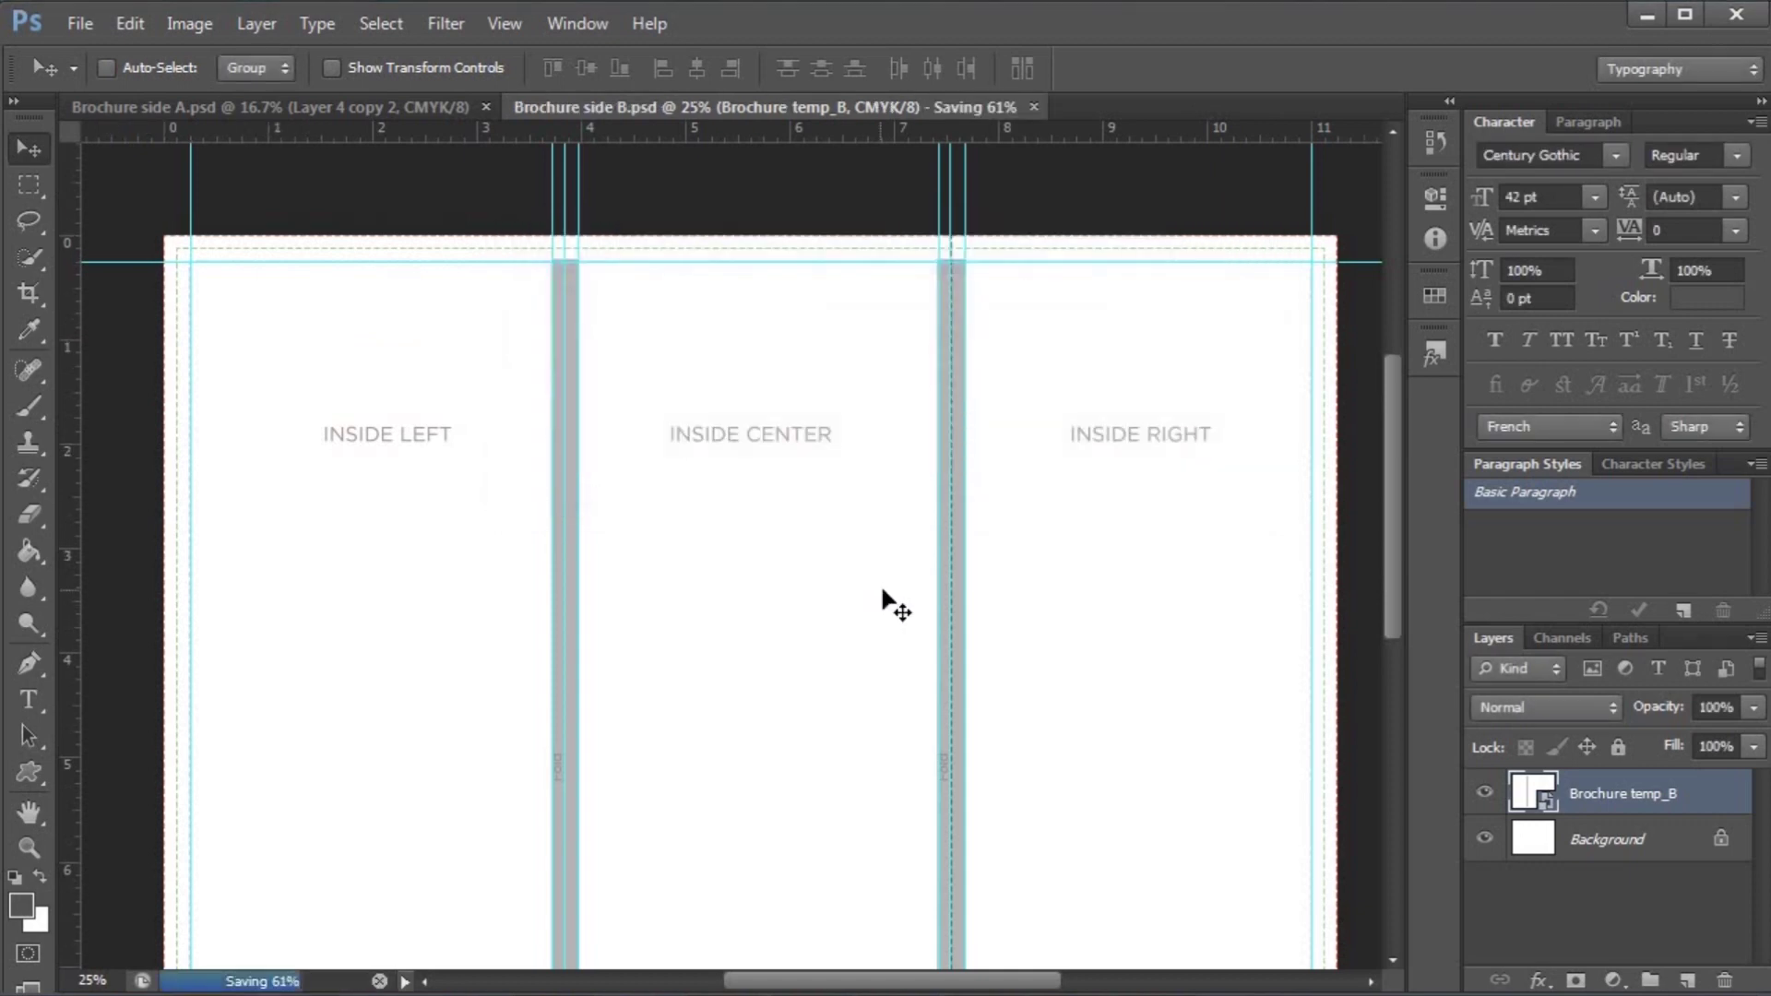
key(ctrl+minus)
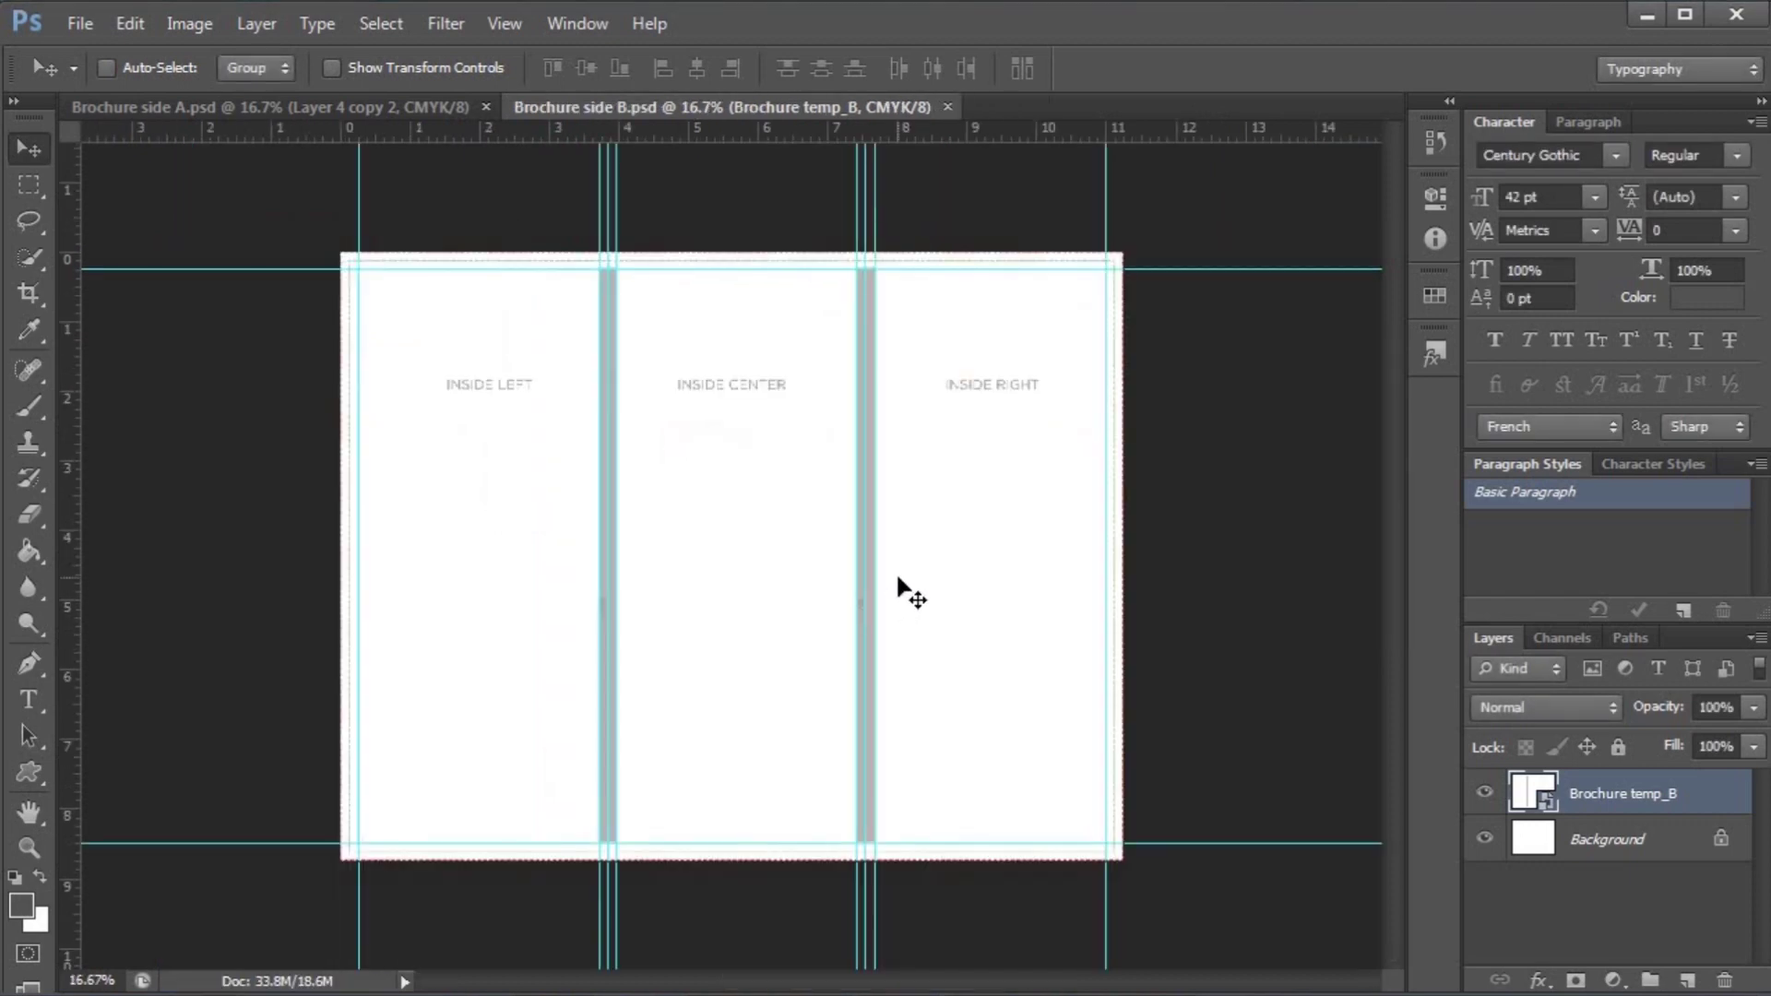
click(1484, 792)
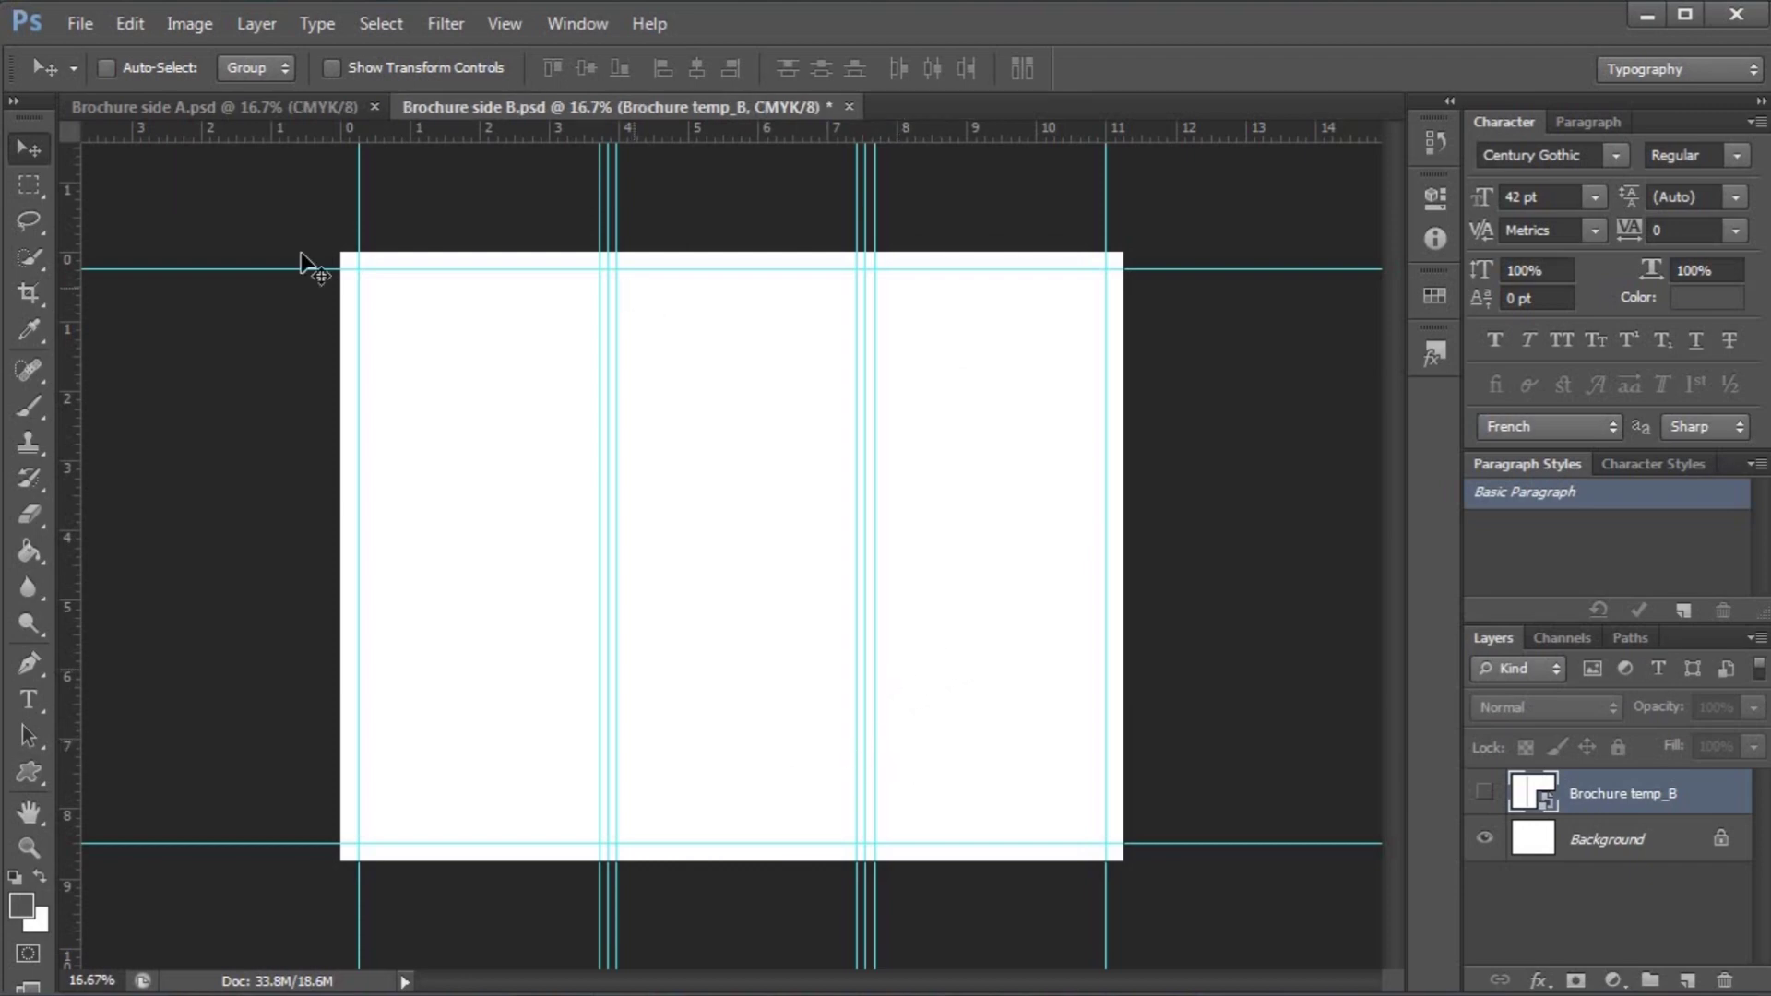
- On a new layer, fill a square selection in the page centre with cyan #00afd5
click(39, 194)
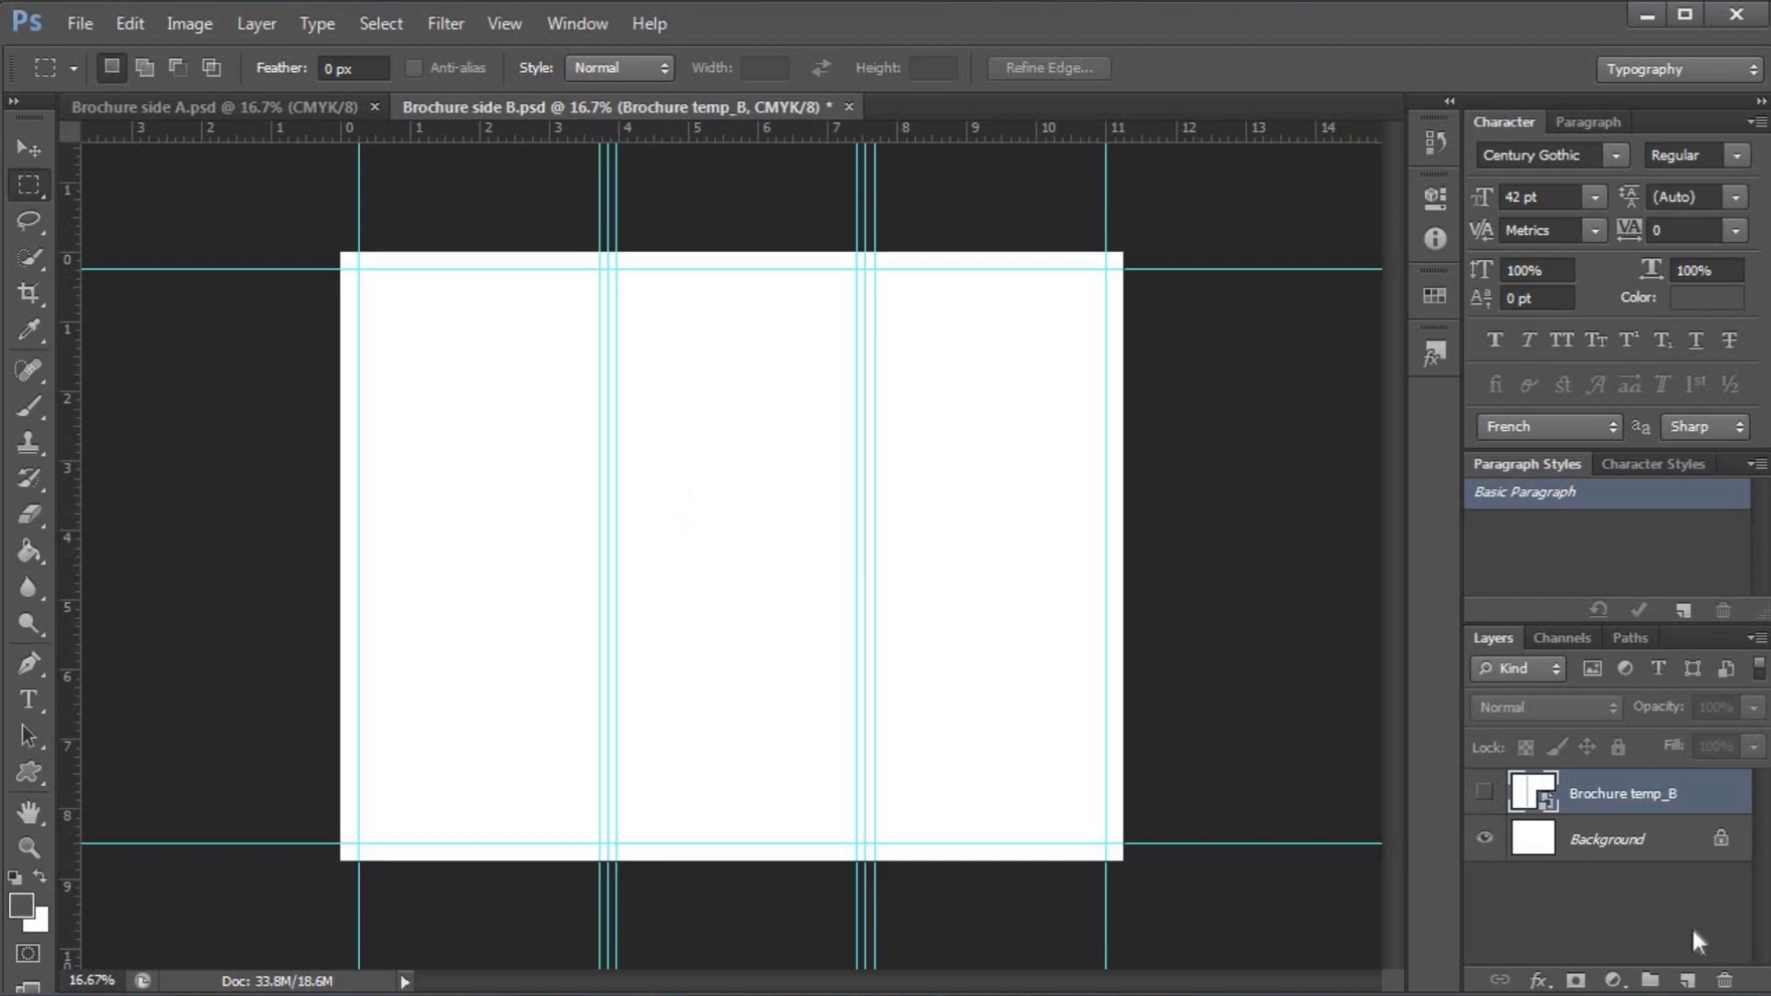
click(1684, 980)
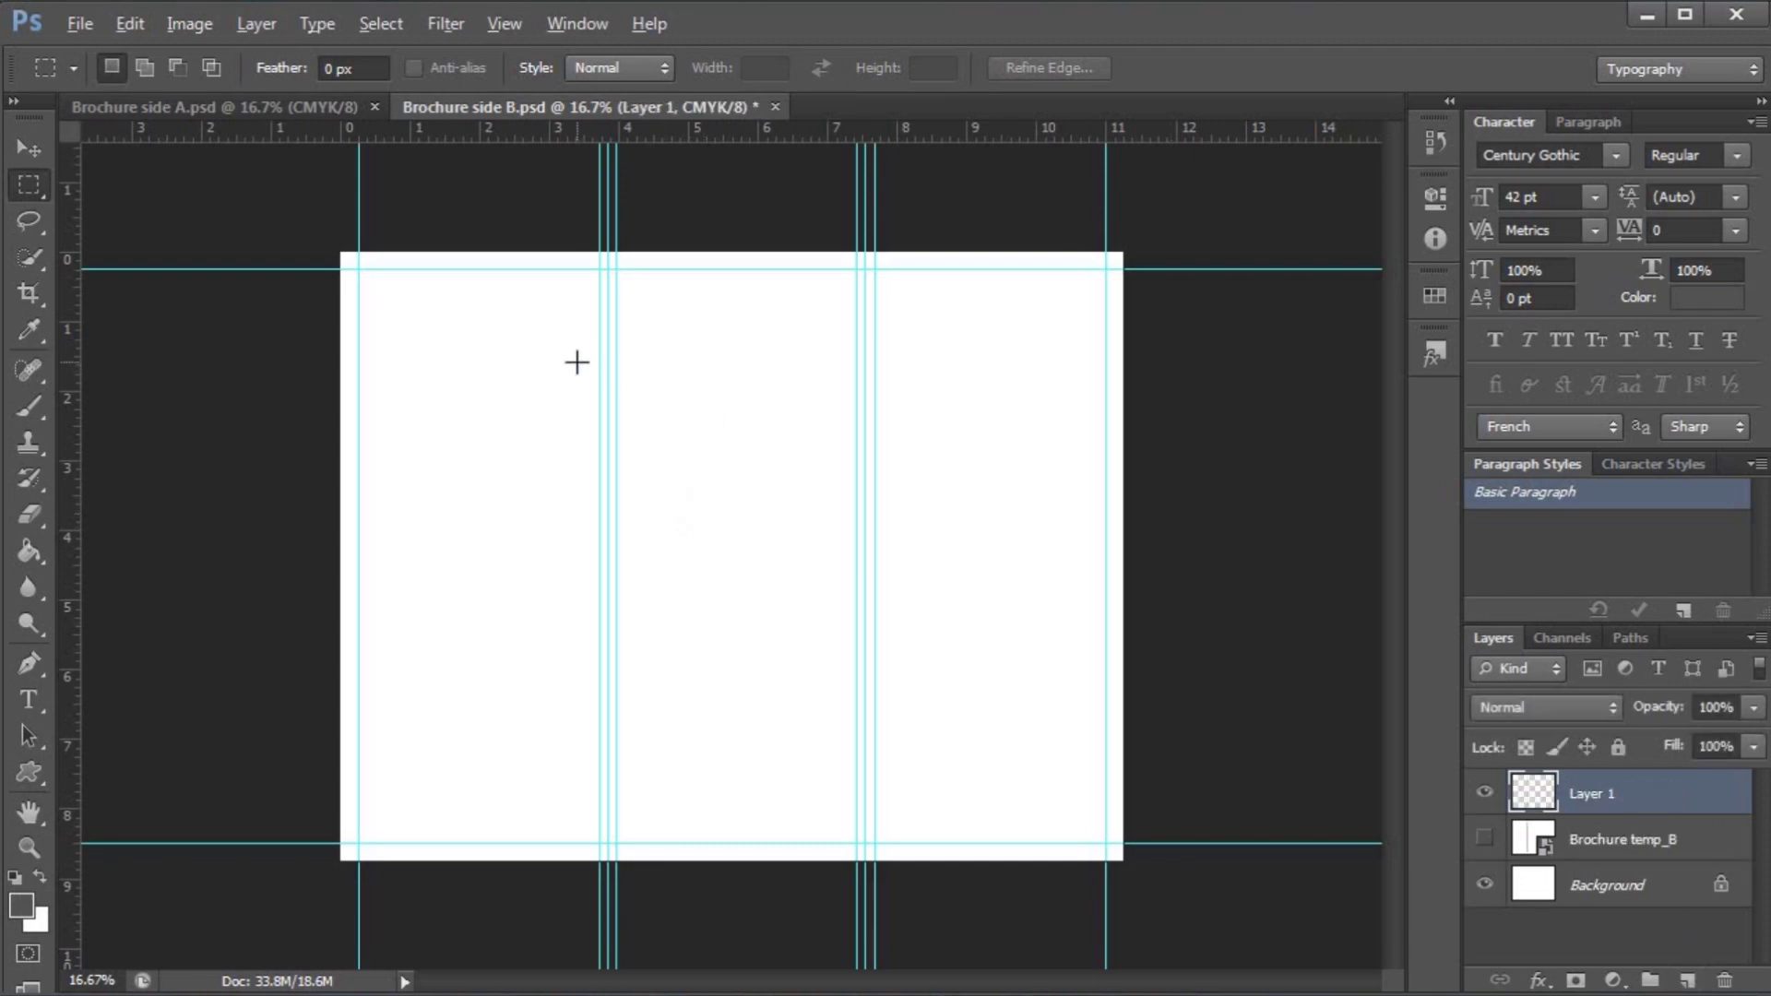
drag(578, 363, 990, 795)
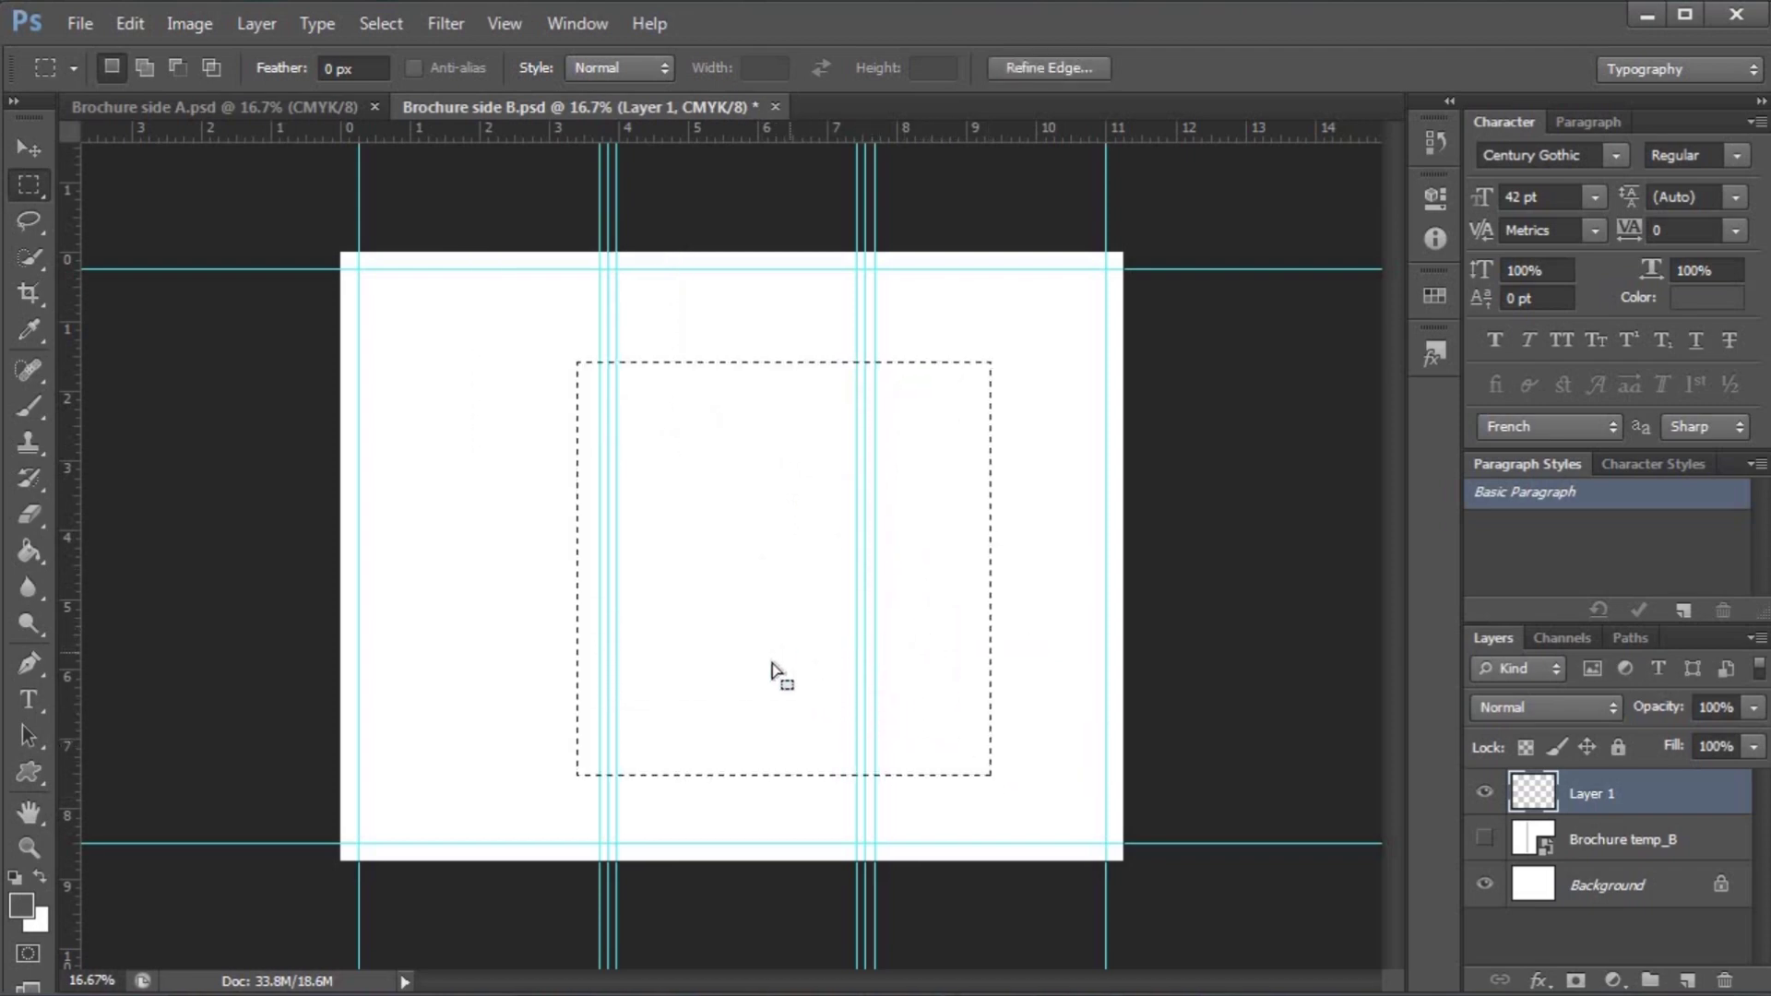
click(28, 915)
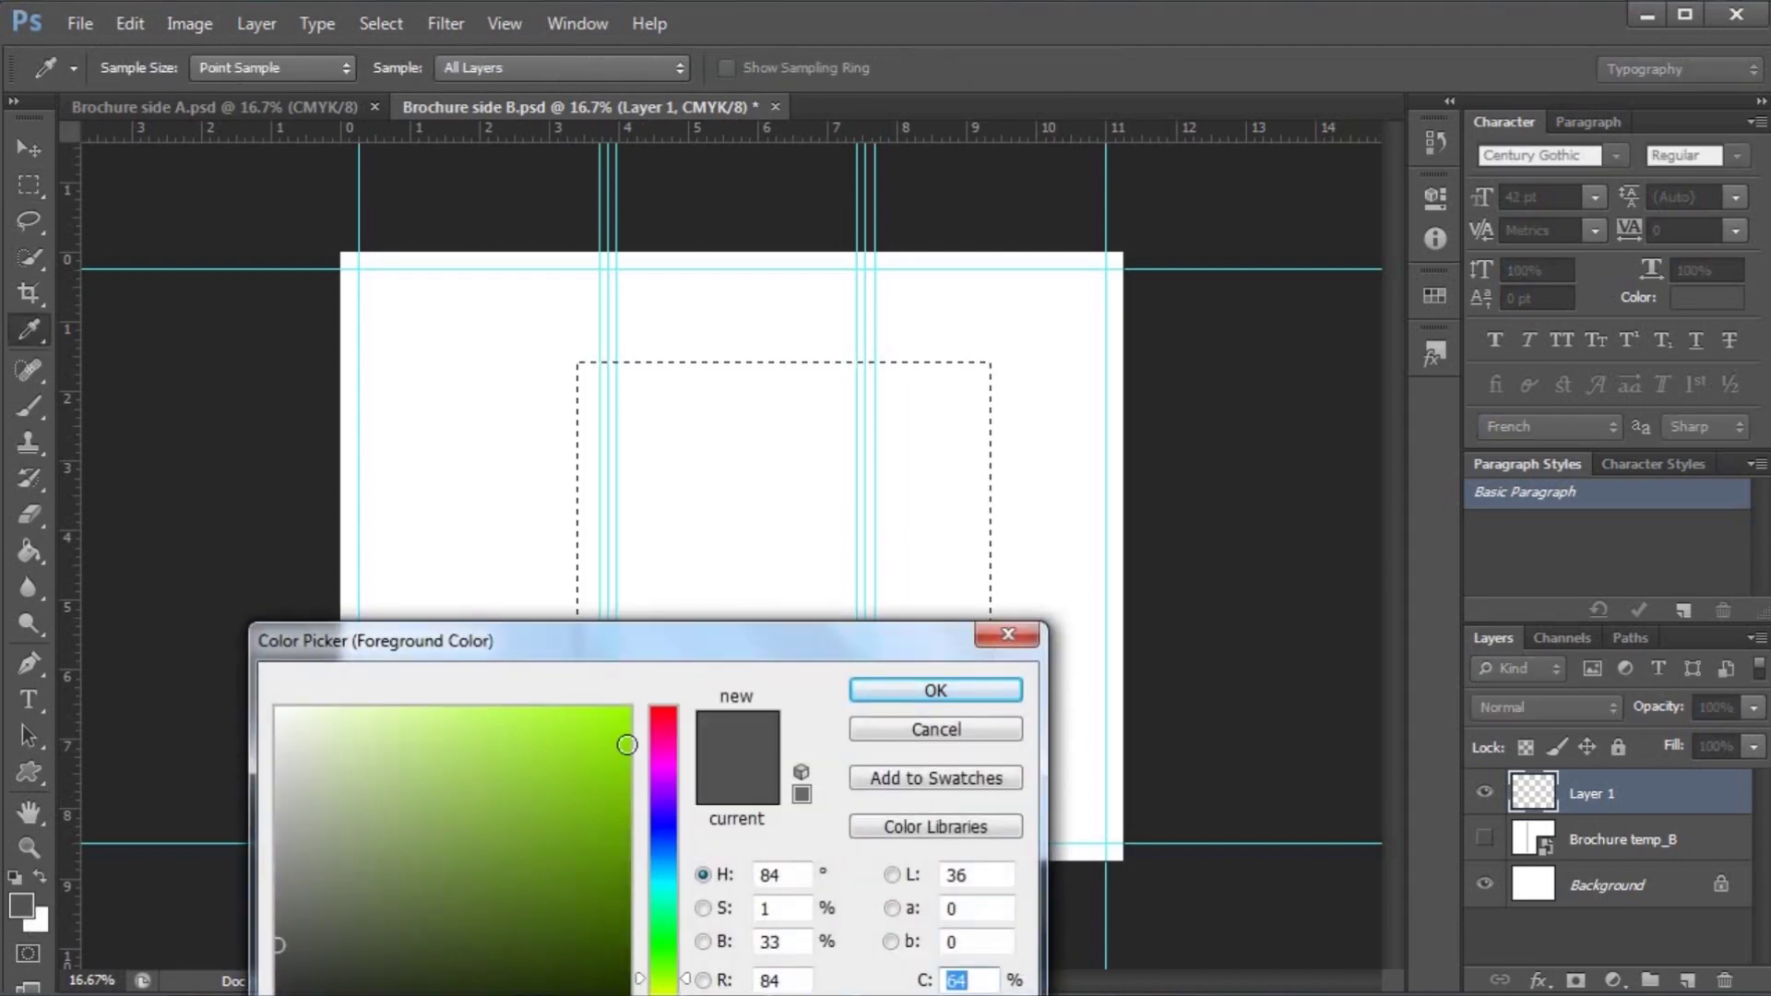
drag(665, 643, 745, 493)
click(830, 941)
text(00afd5)
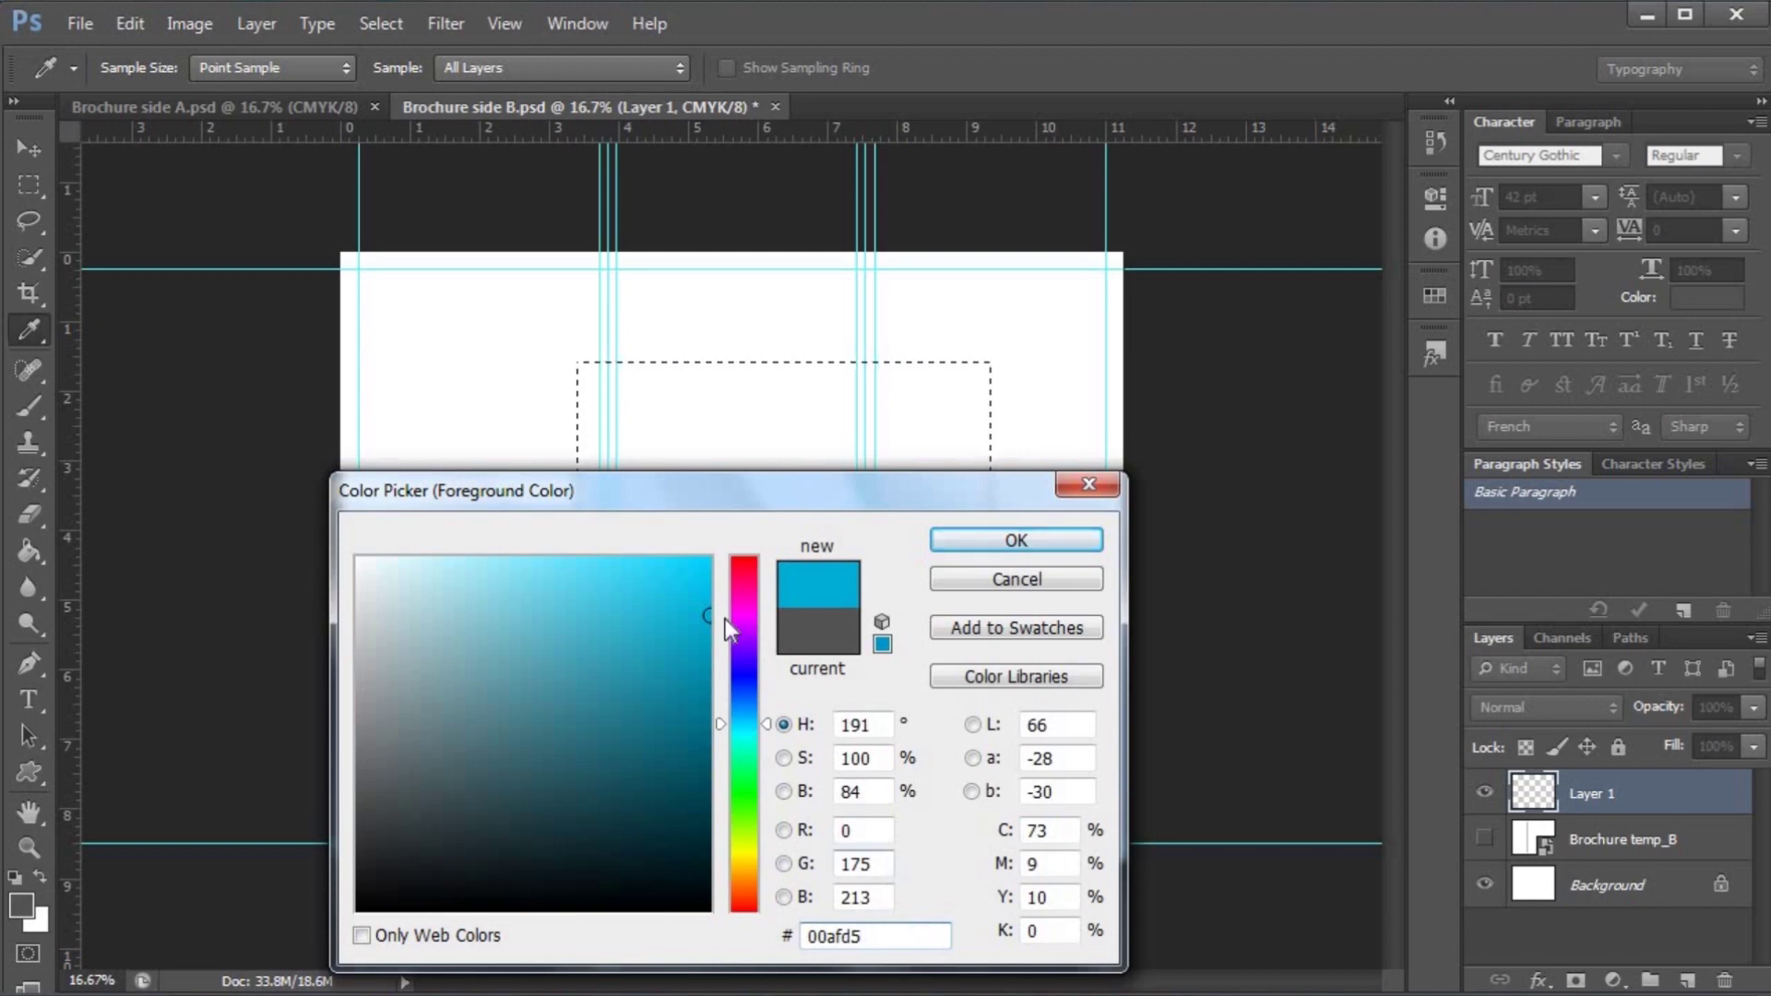
click(980, 541)
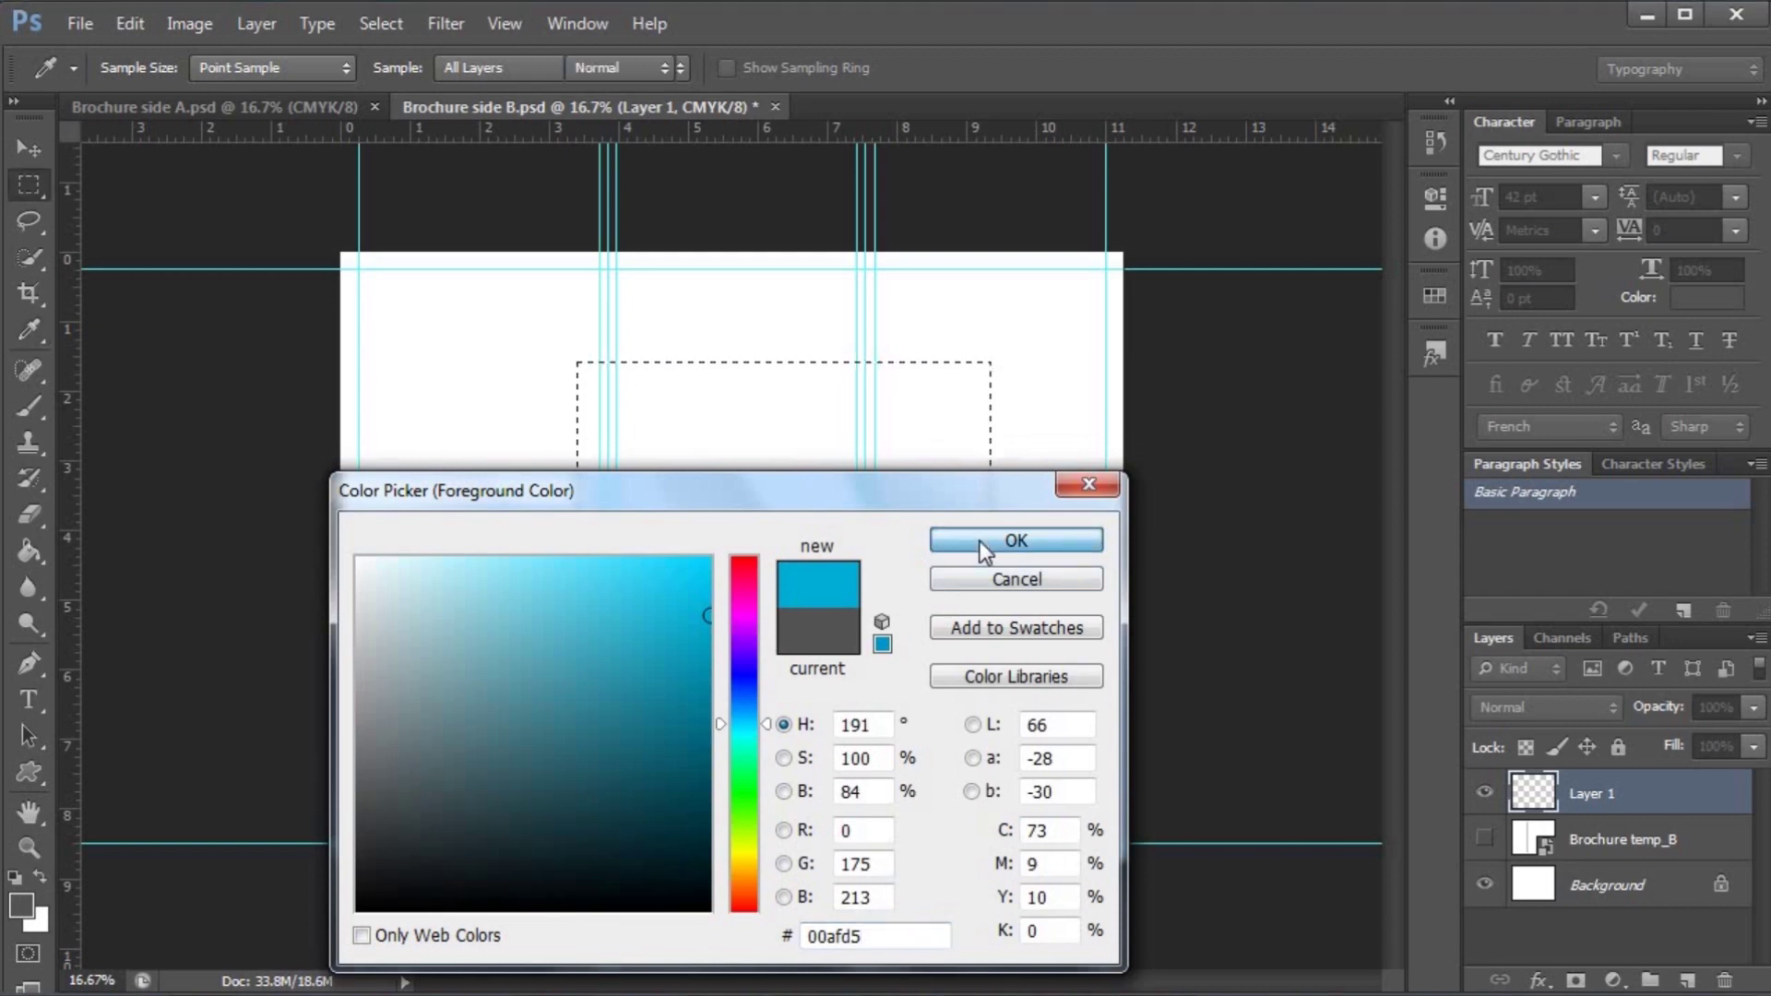
key(alt+BackSpace)
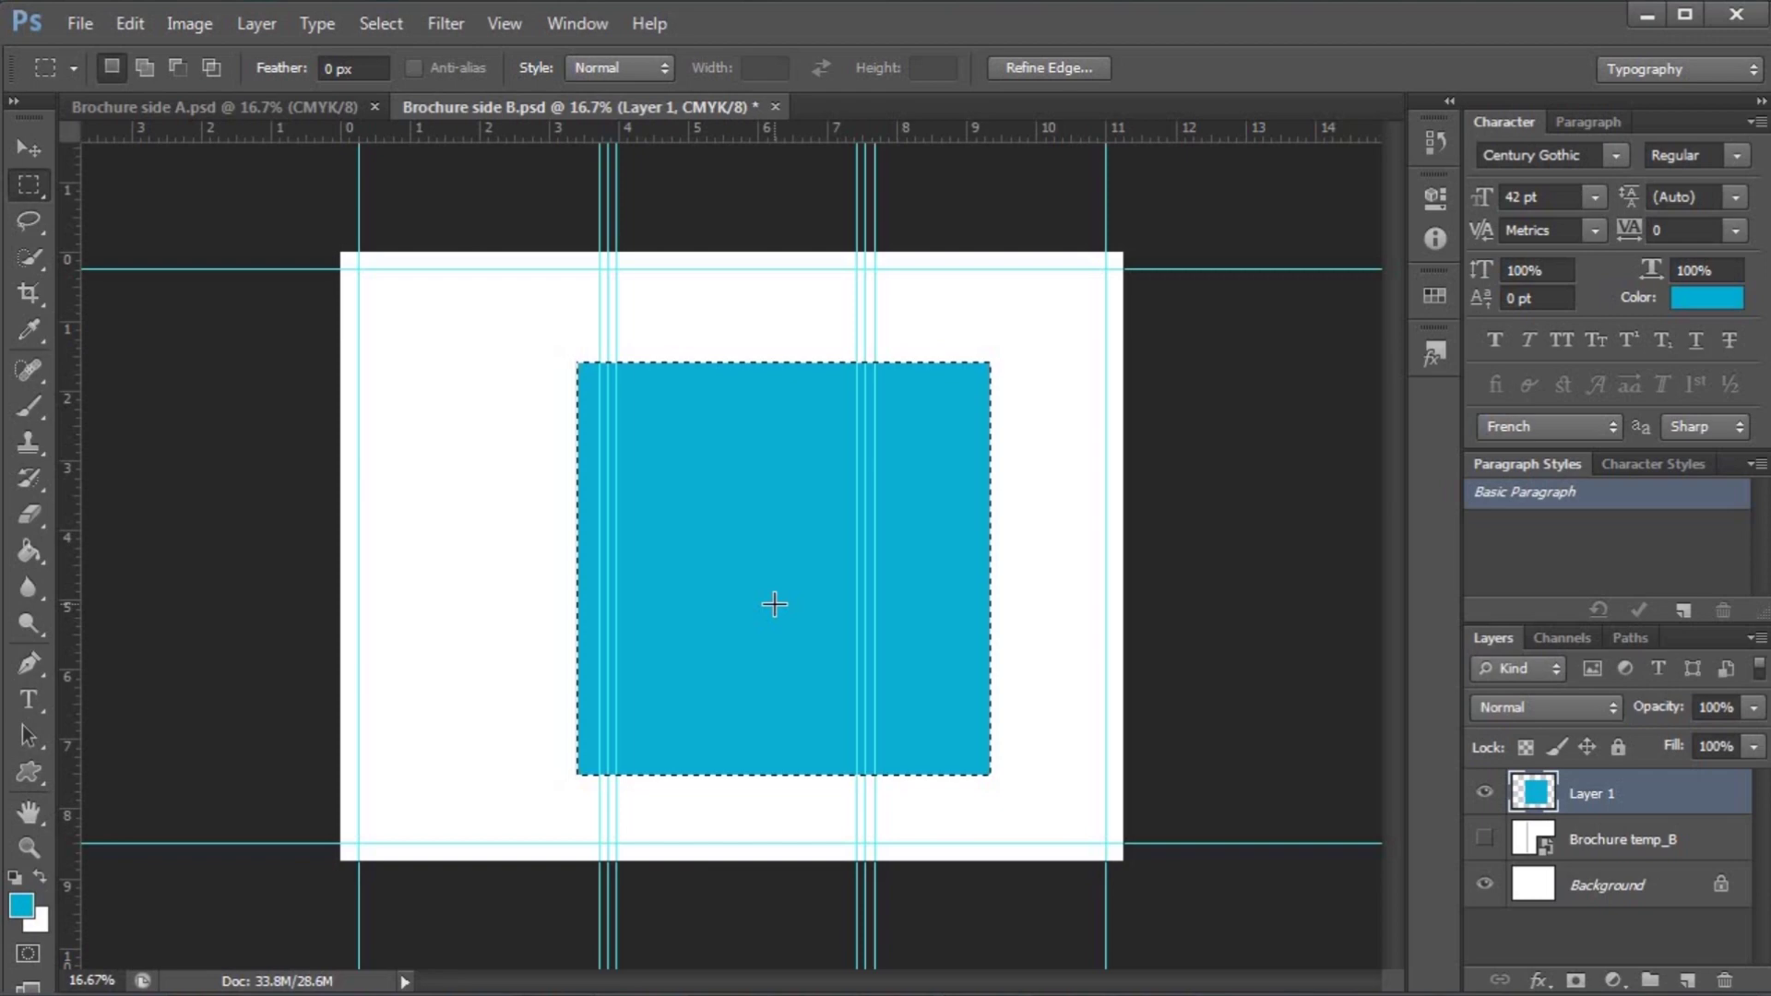
key(ctrl+d)
- Rotate the cyan square 45°, push it above the top edge, and shorten it to about 79%
key(v)
drag(828, 657, 739, 560)
key(ctrl+t)
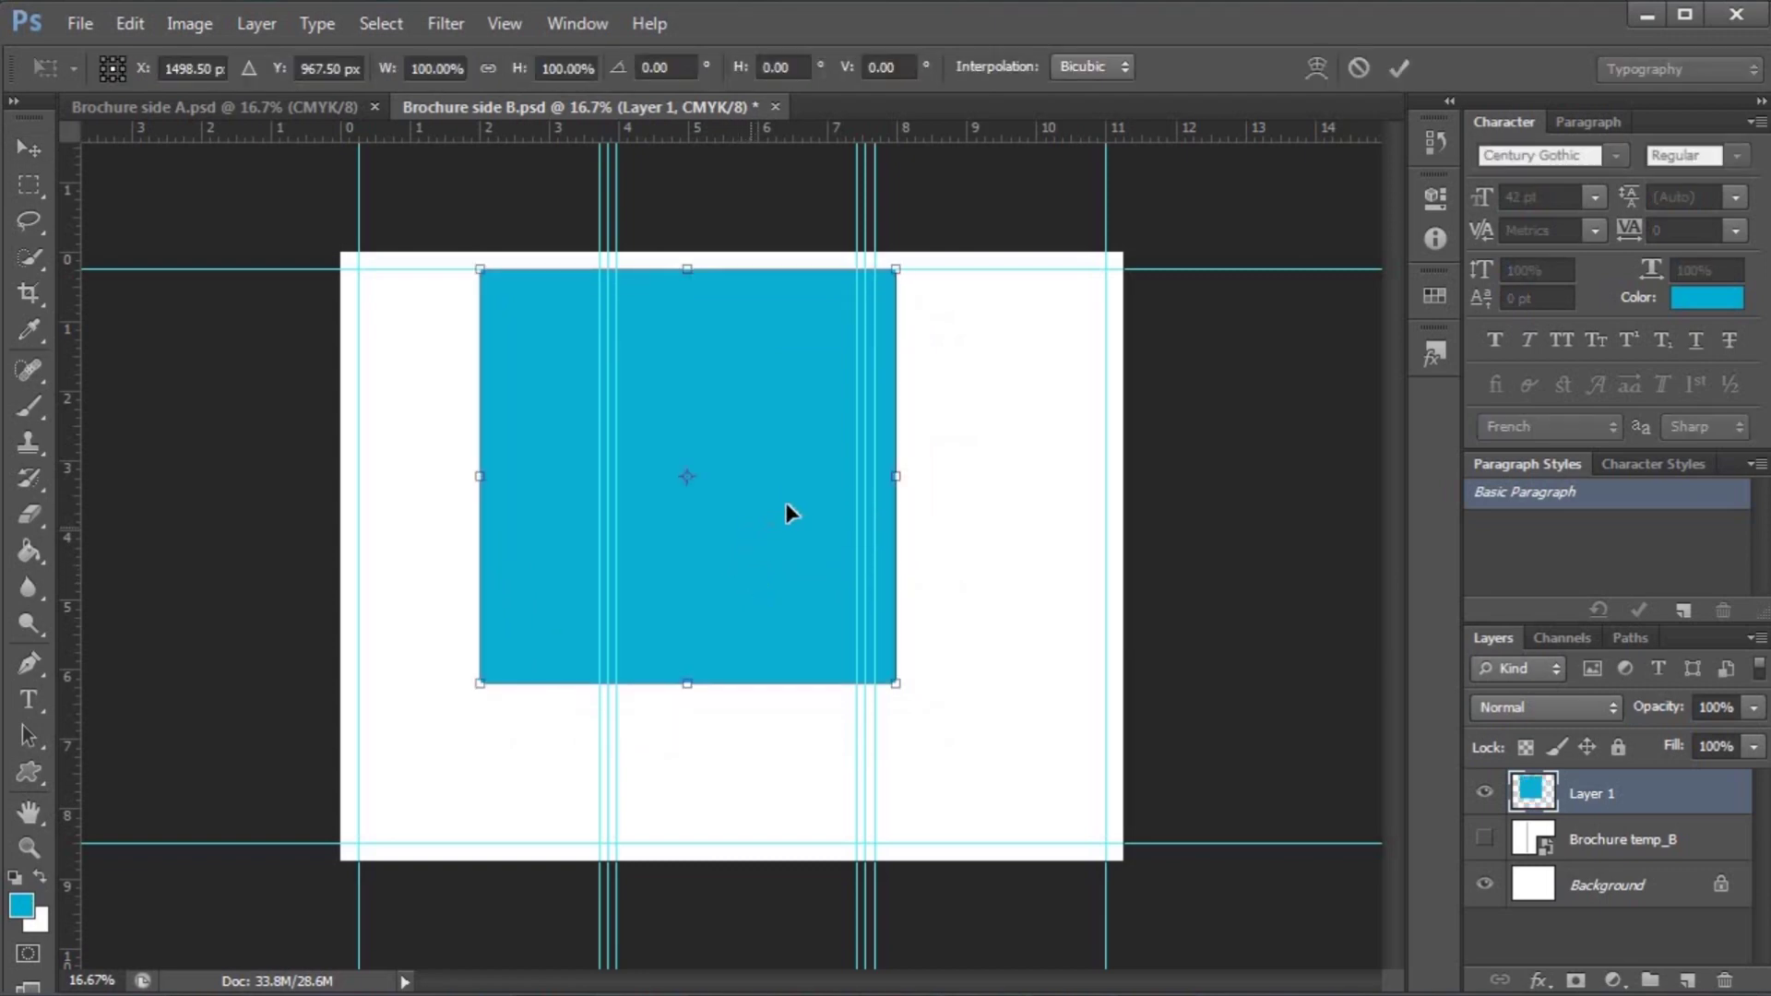
drag(917, 255, 935, 482)
drag(745, 618, 747, 406)
drag(686, 545, 633, 432)
key(Return)
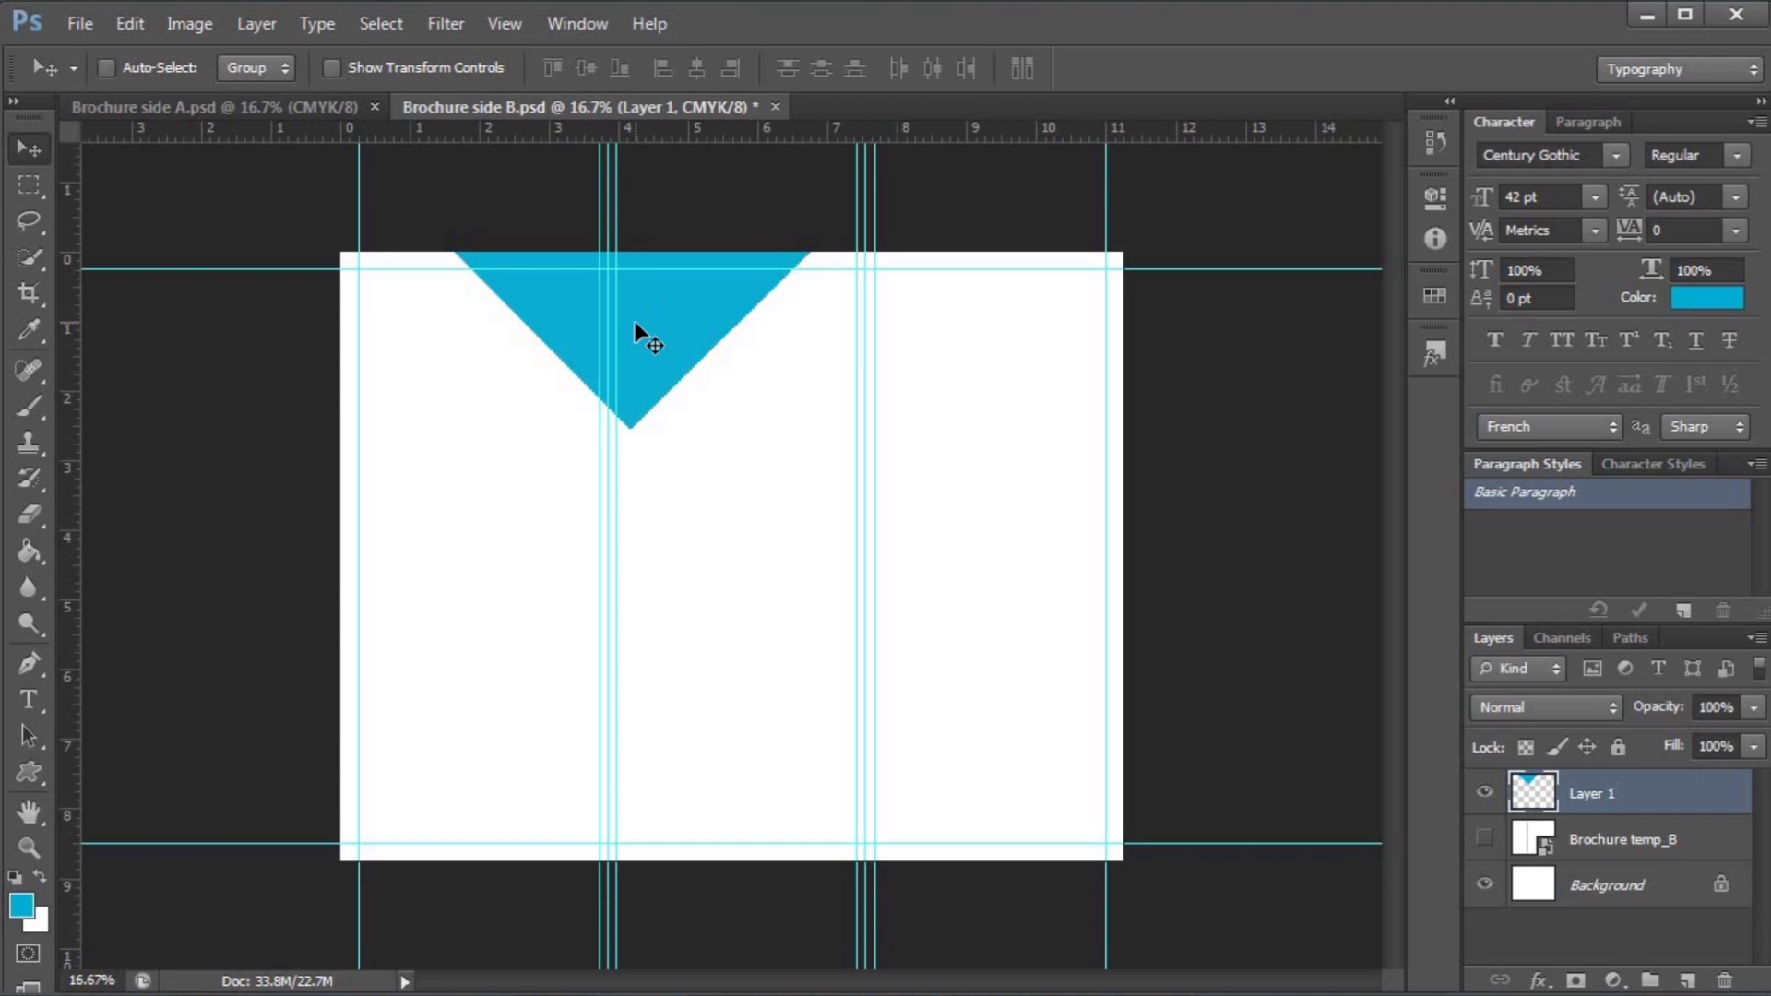
- Duplicate the triangle layer as Layer 1 copy and move the copy down to the left edge
right_click(1605, 799)
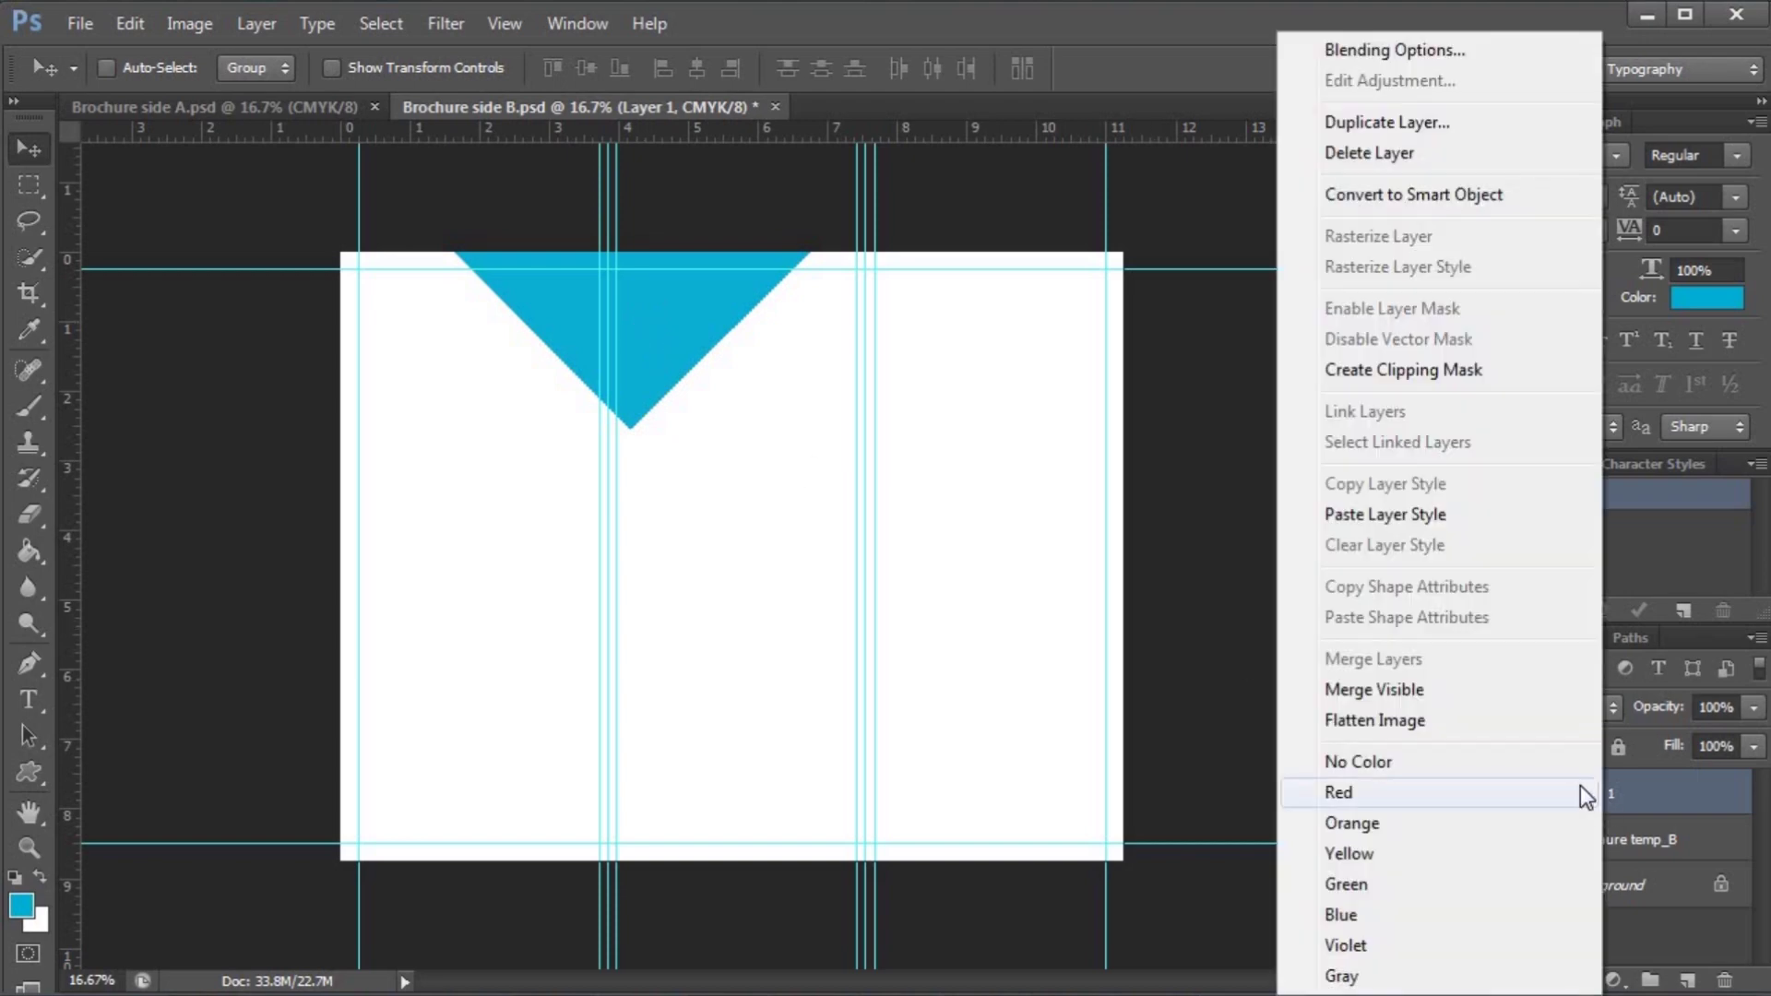
click(1386, 122)
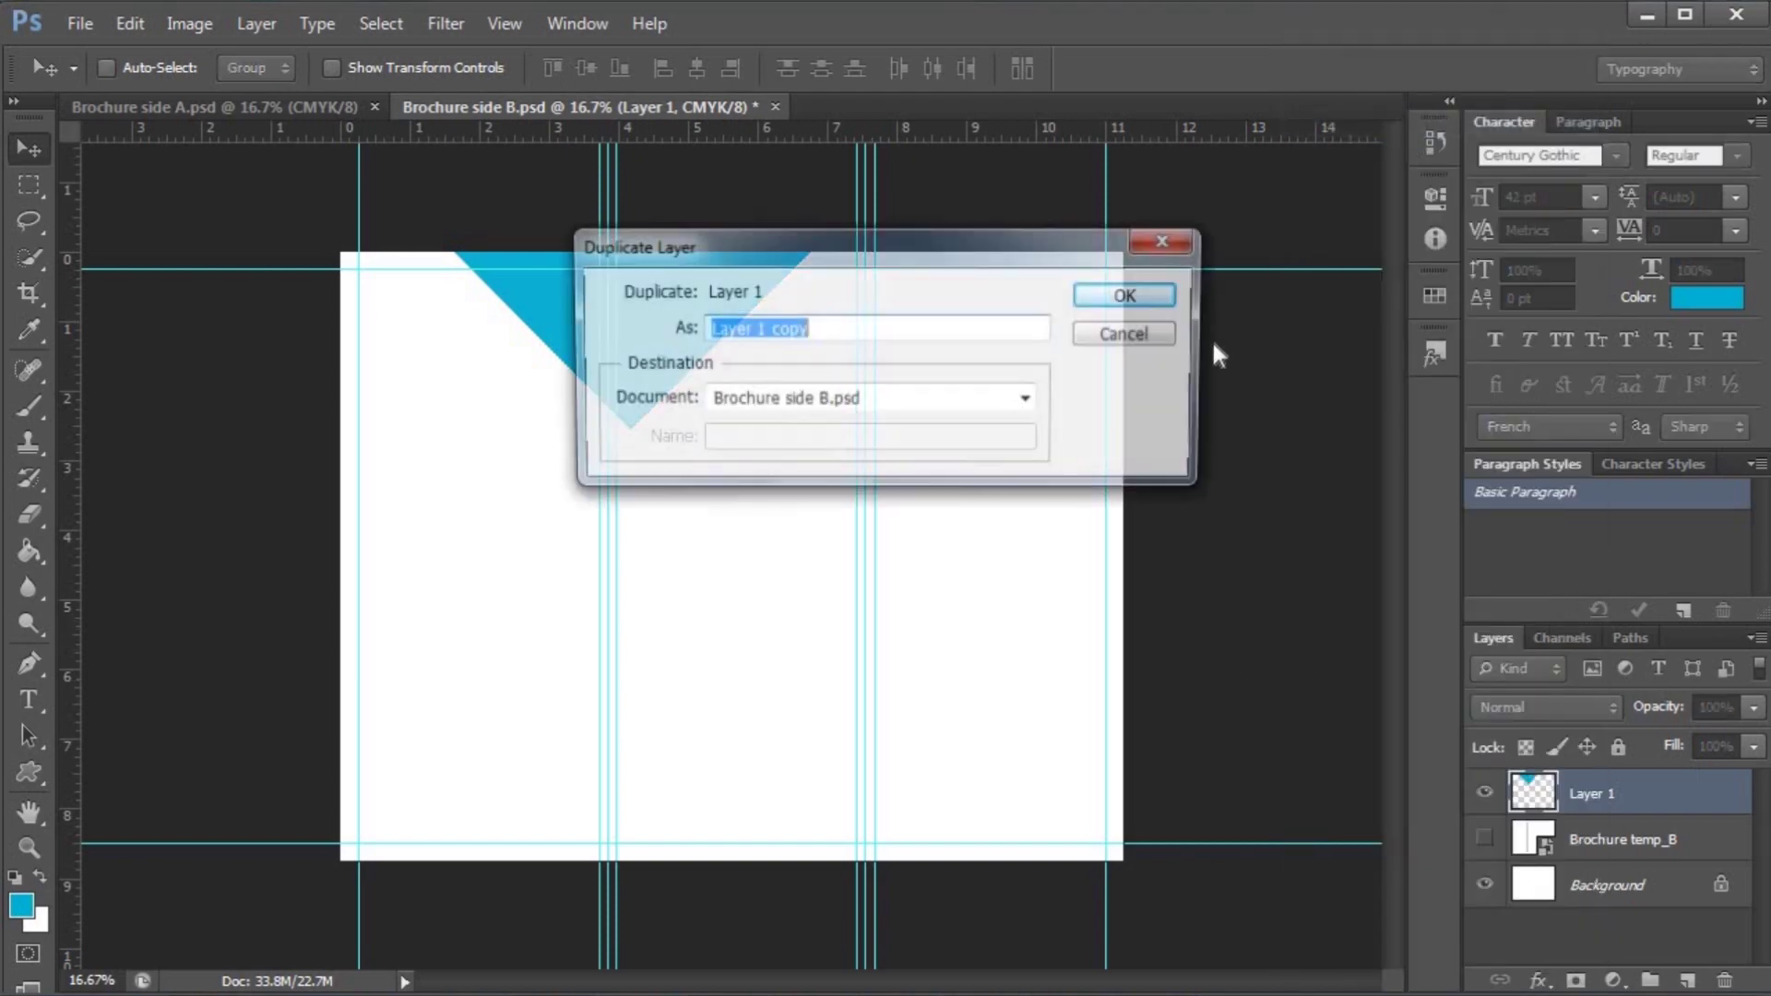
click(1144, 297)
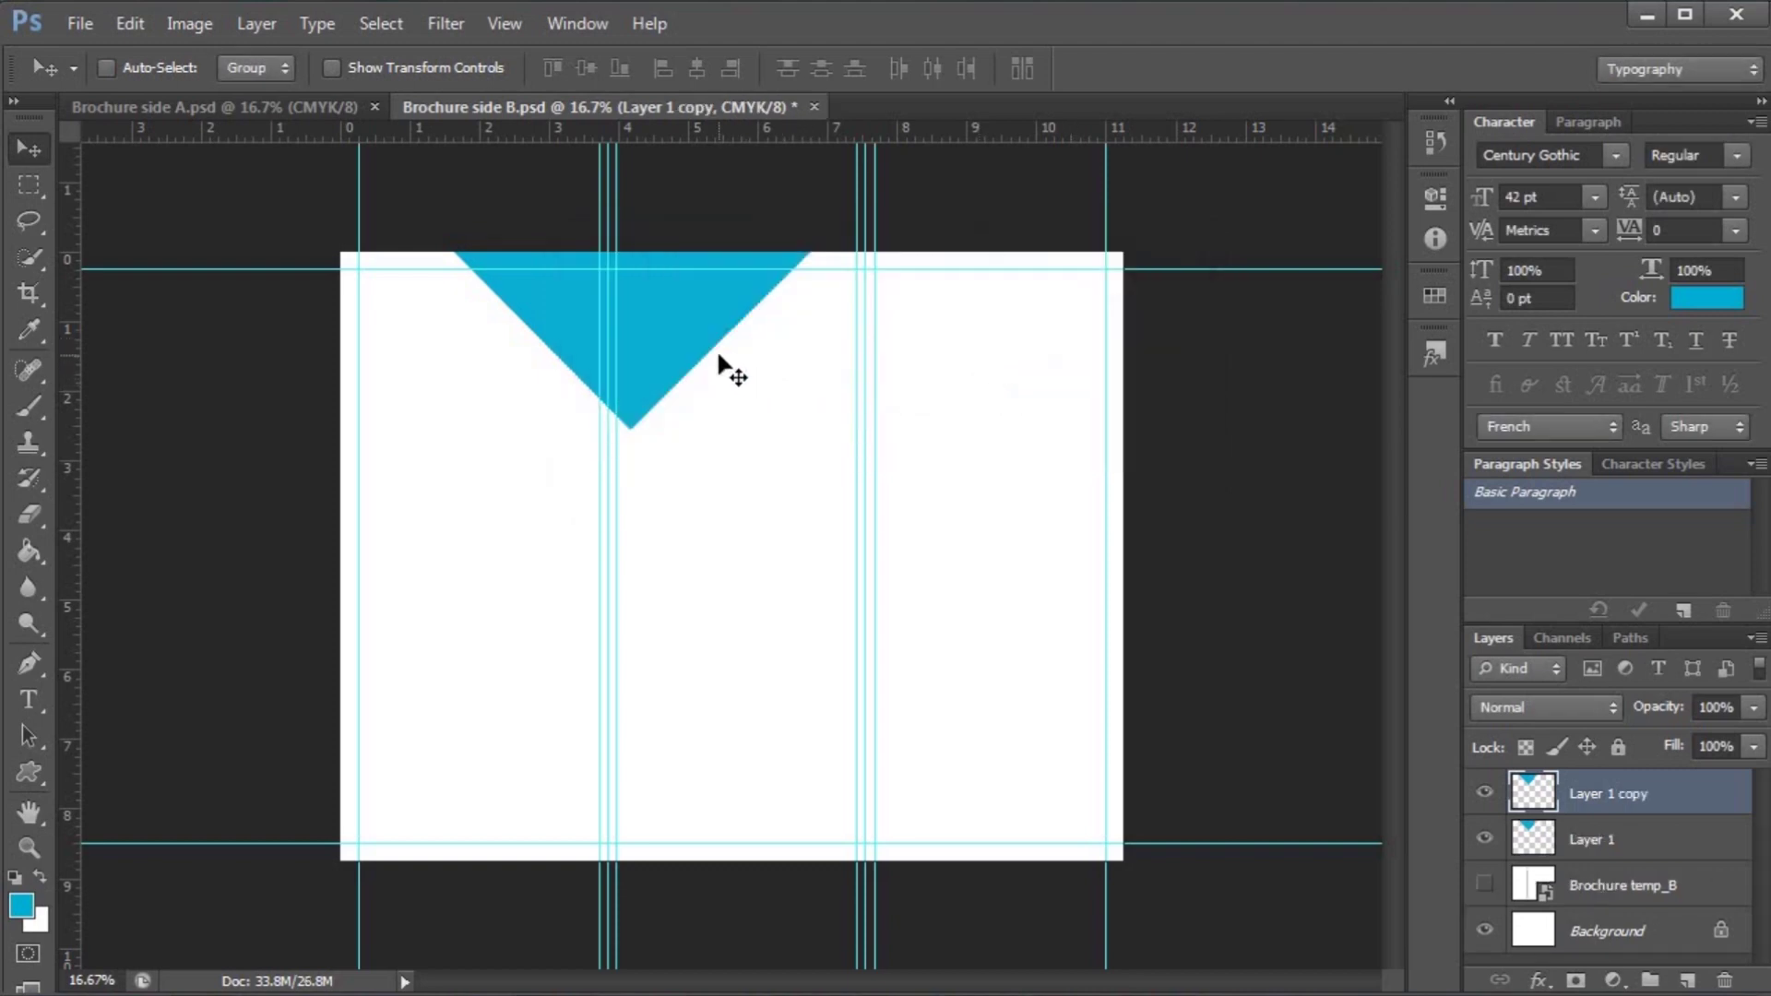
drag(692, 373, 605, 666)
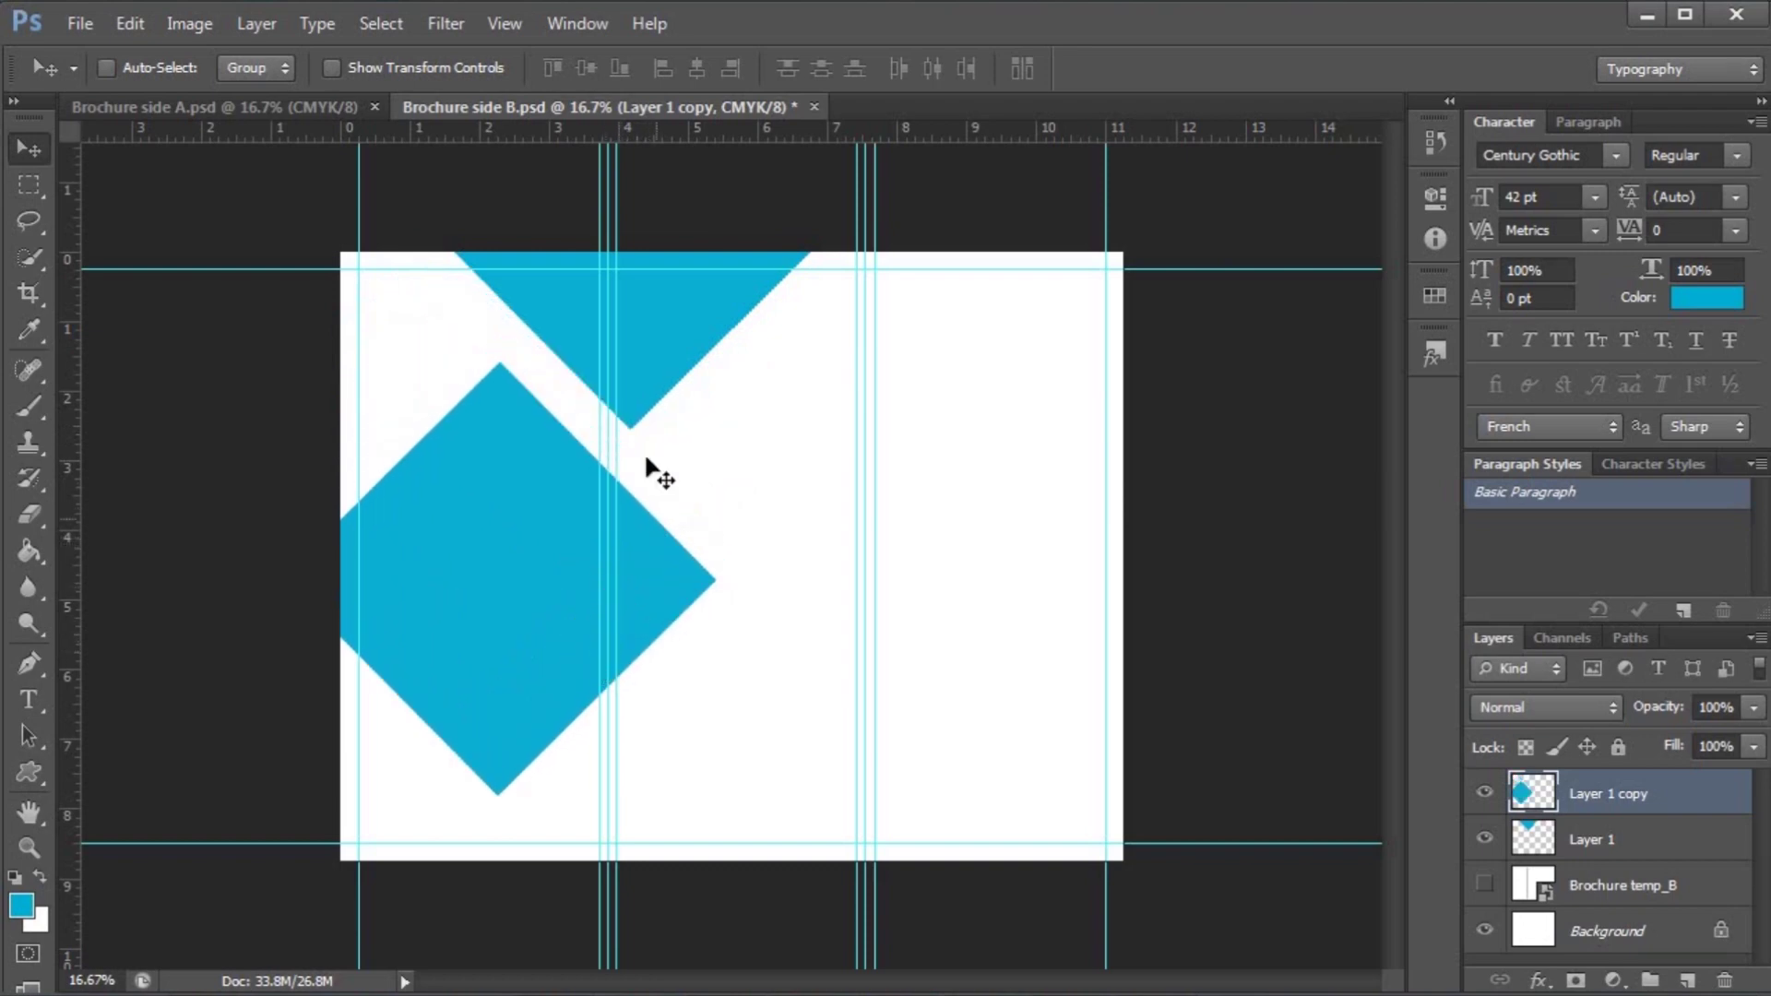
- Make Layer 1 the working layer again
right_click(631, 367)
click(676, 379)
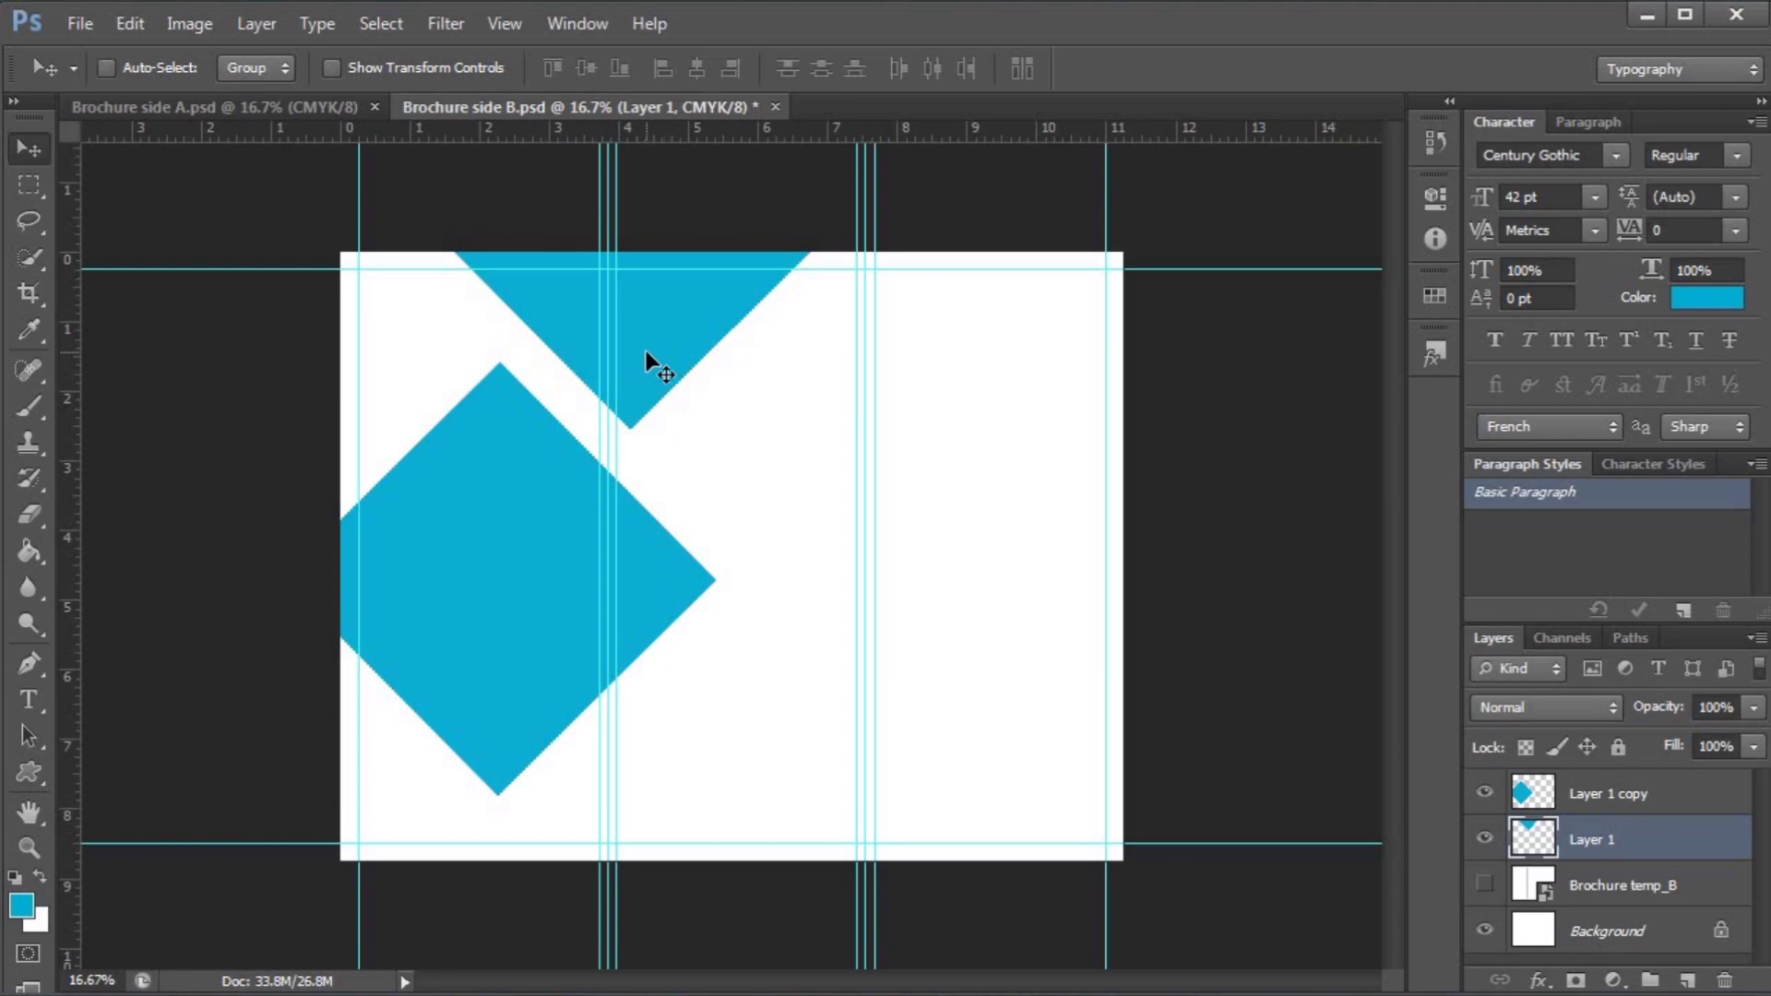
click(85, 23)
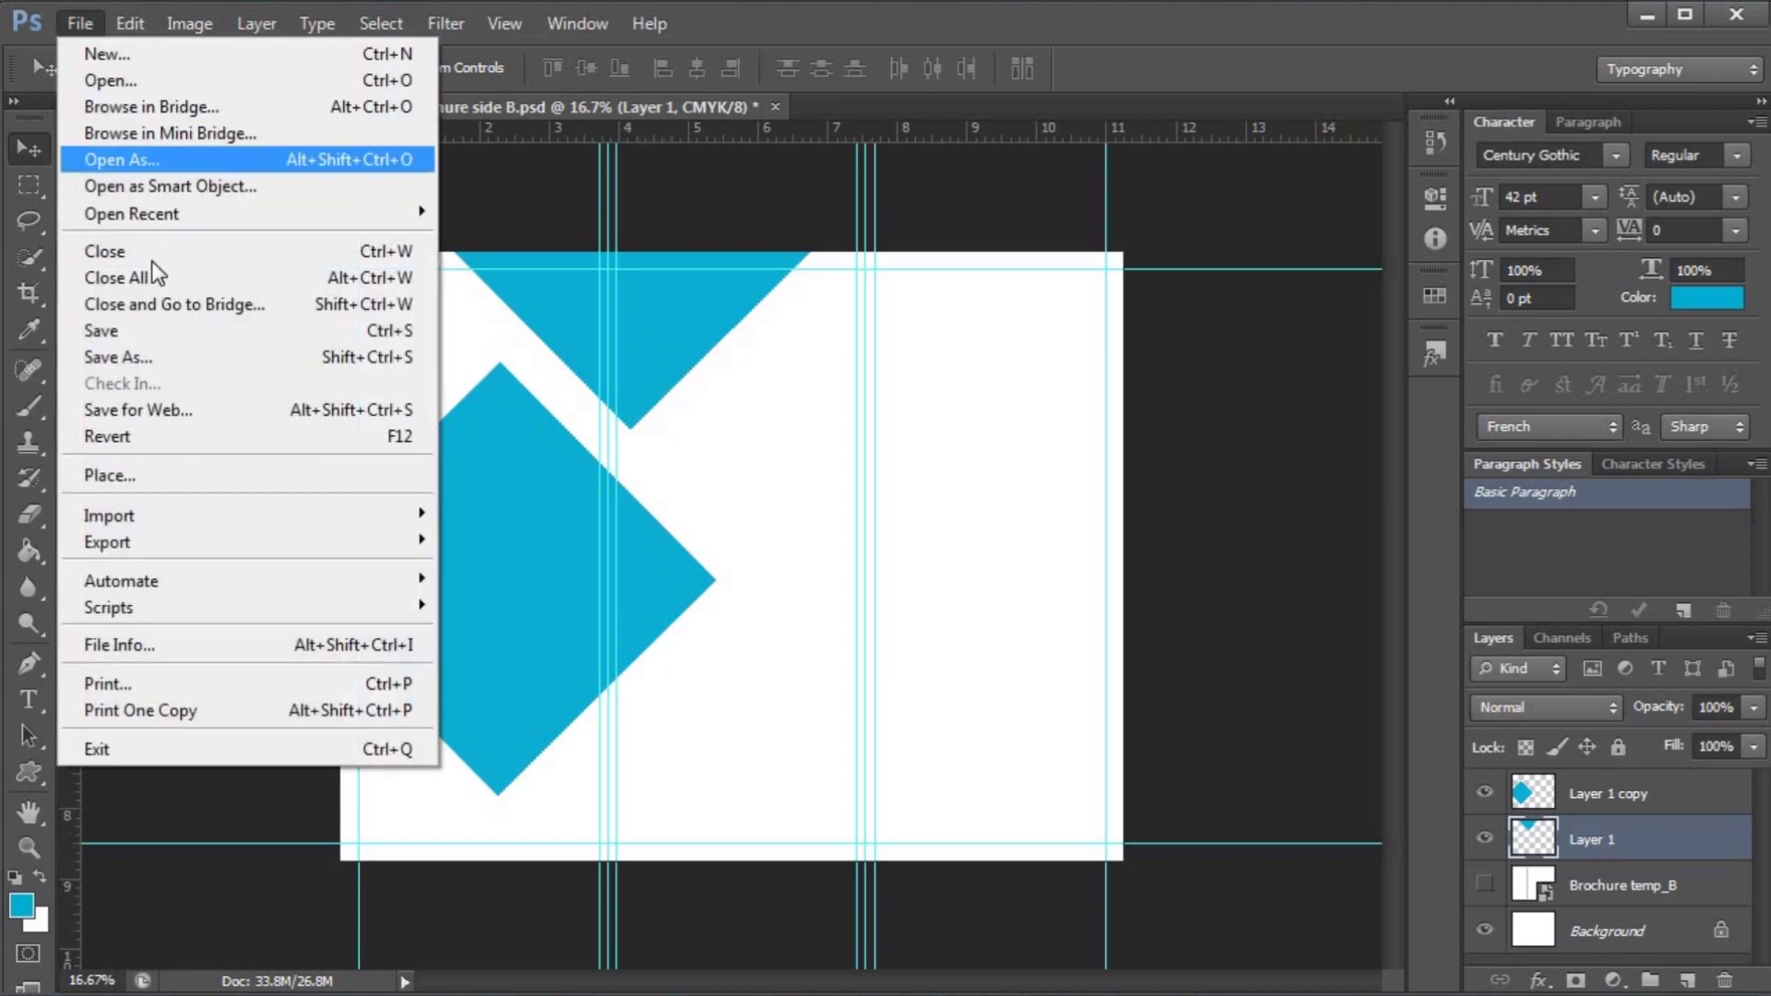
- Place the city buildings photo, shrink it slightly, and position it at the top edge
click(157, 477)
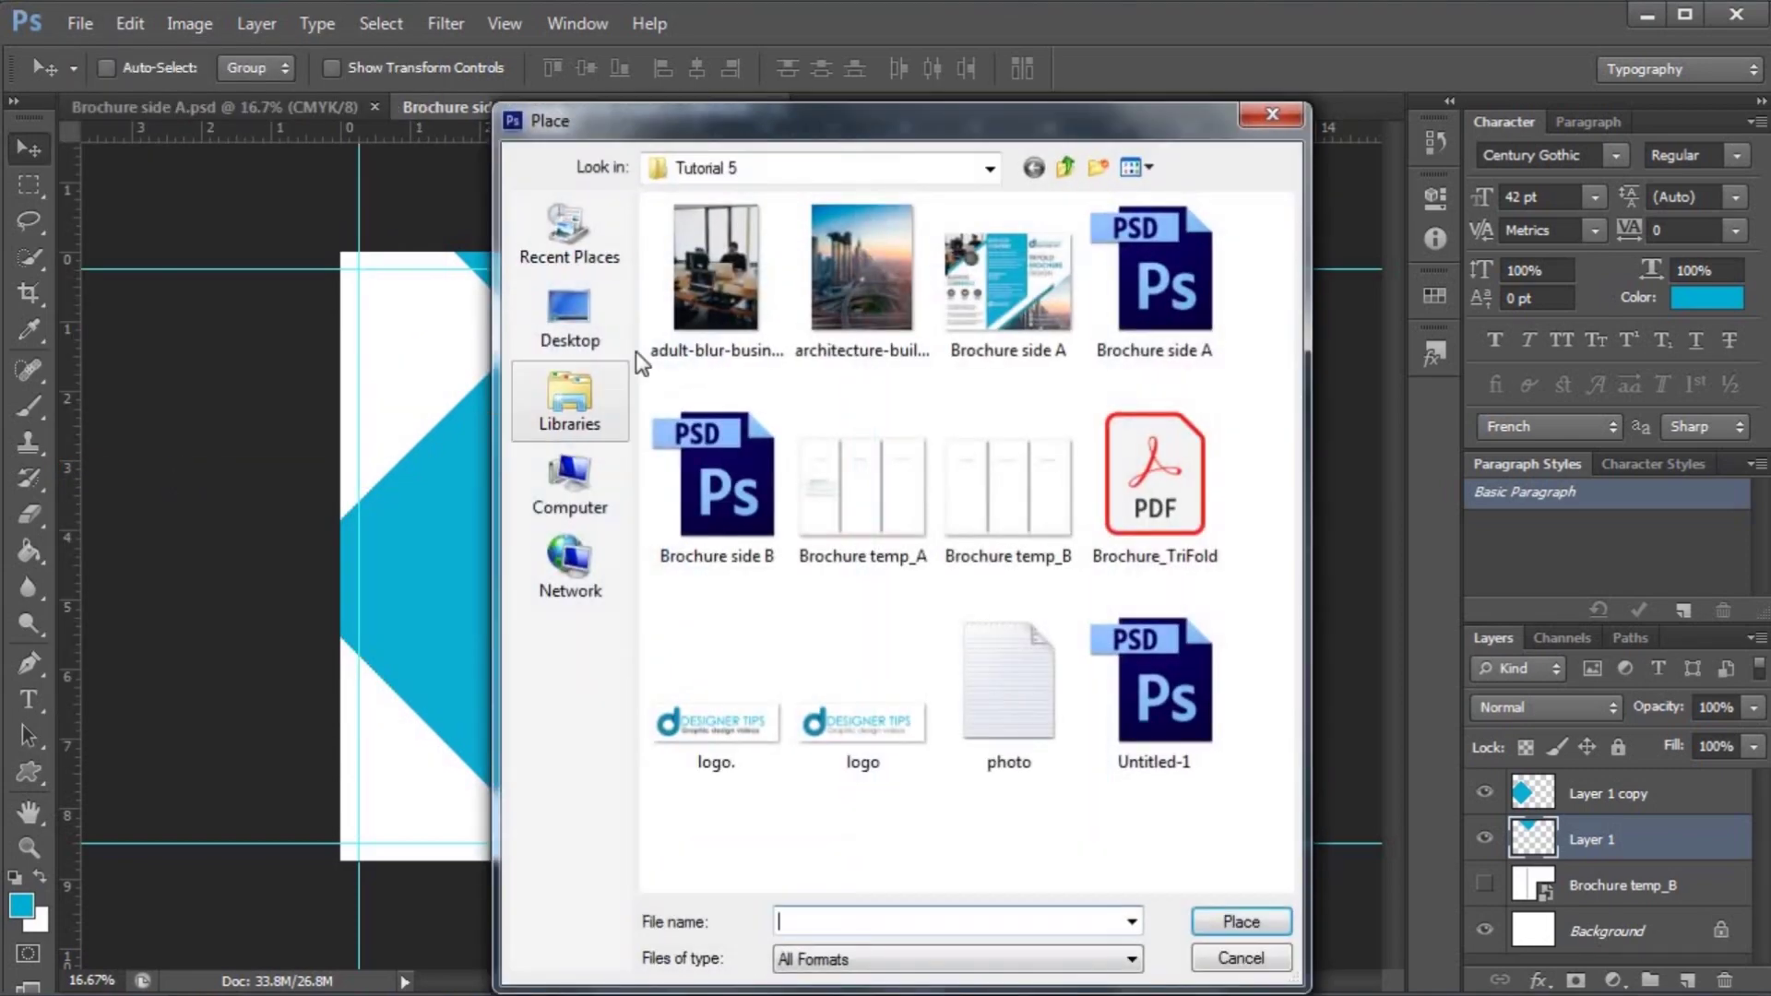
double_click(854, 268)
drag(815, 603, 740, 394)
drag(746, 353, 744, 304)
drag(903, 575, 871, 506)
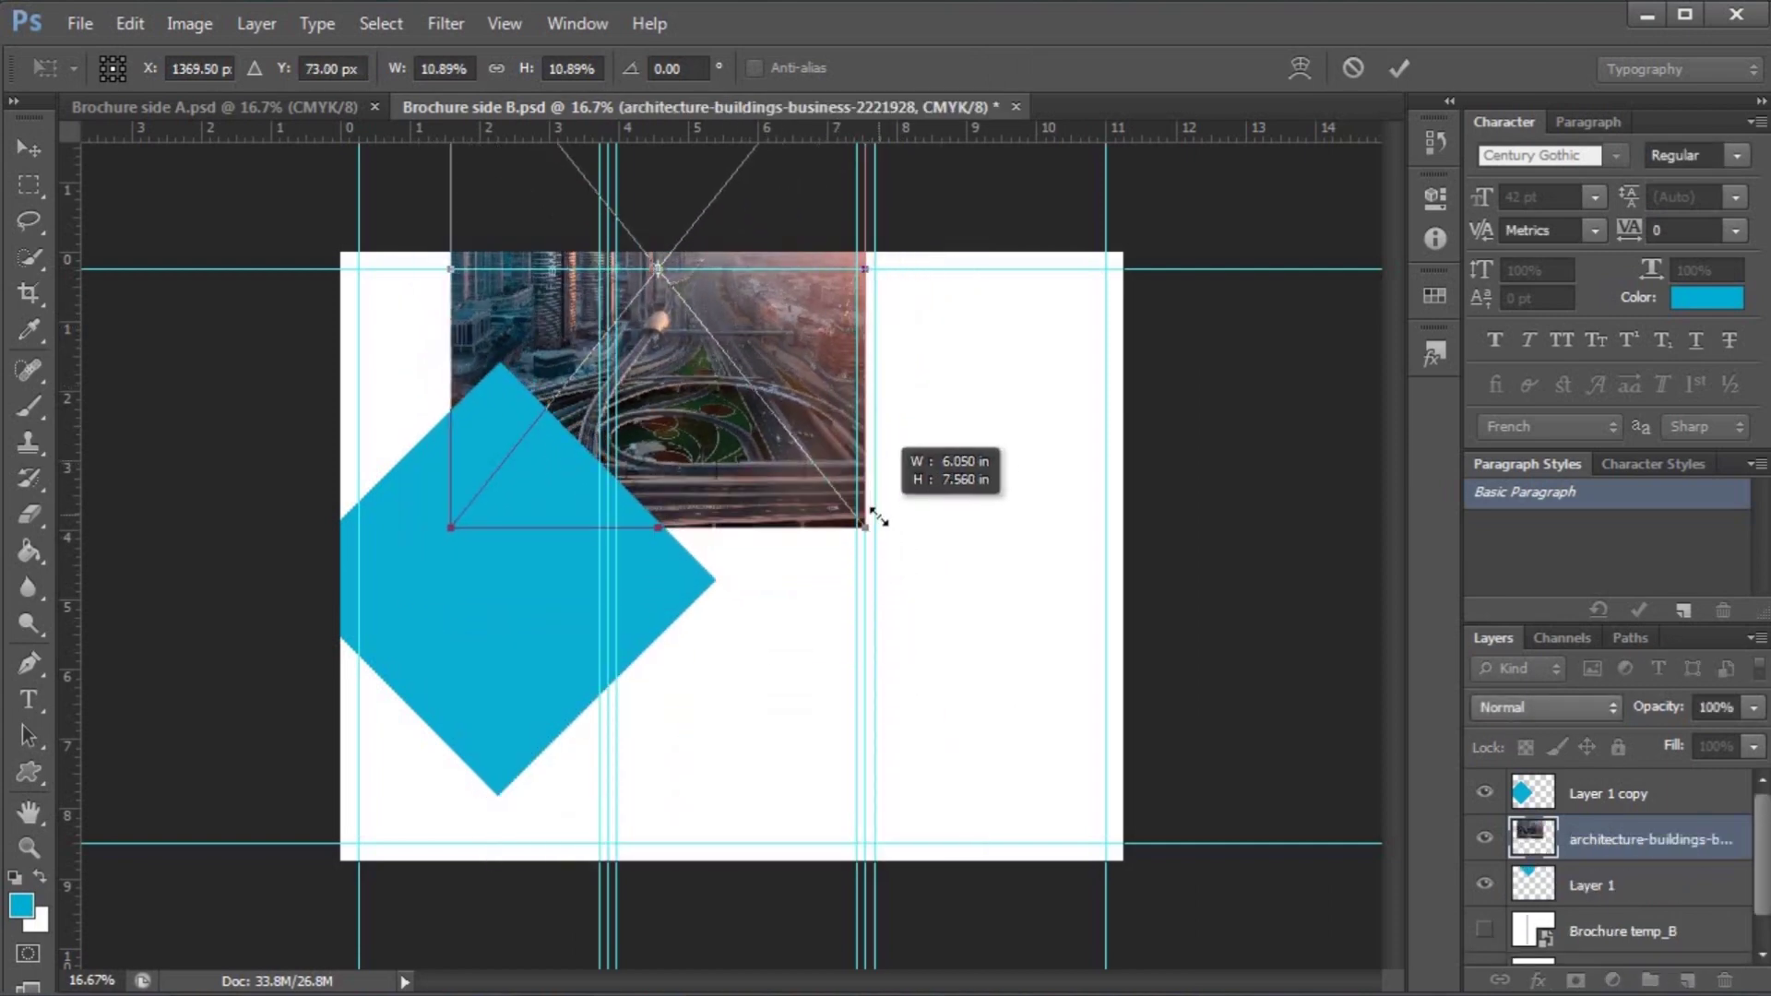
drag(784, 406, 791, 423)
key(Return)
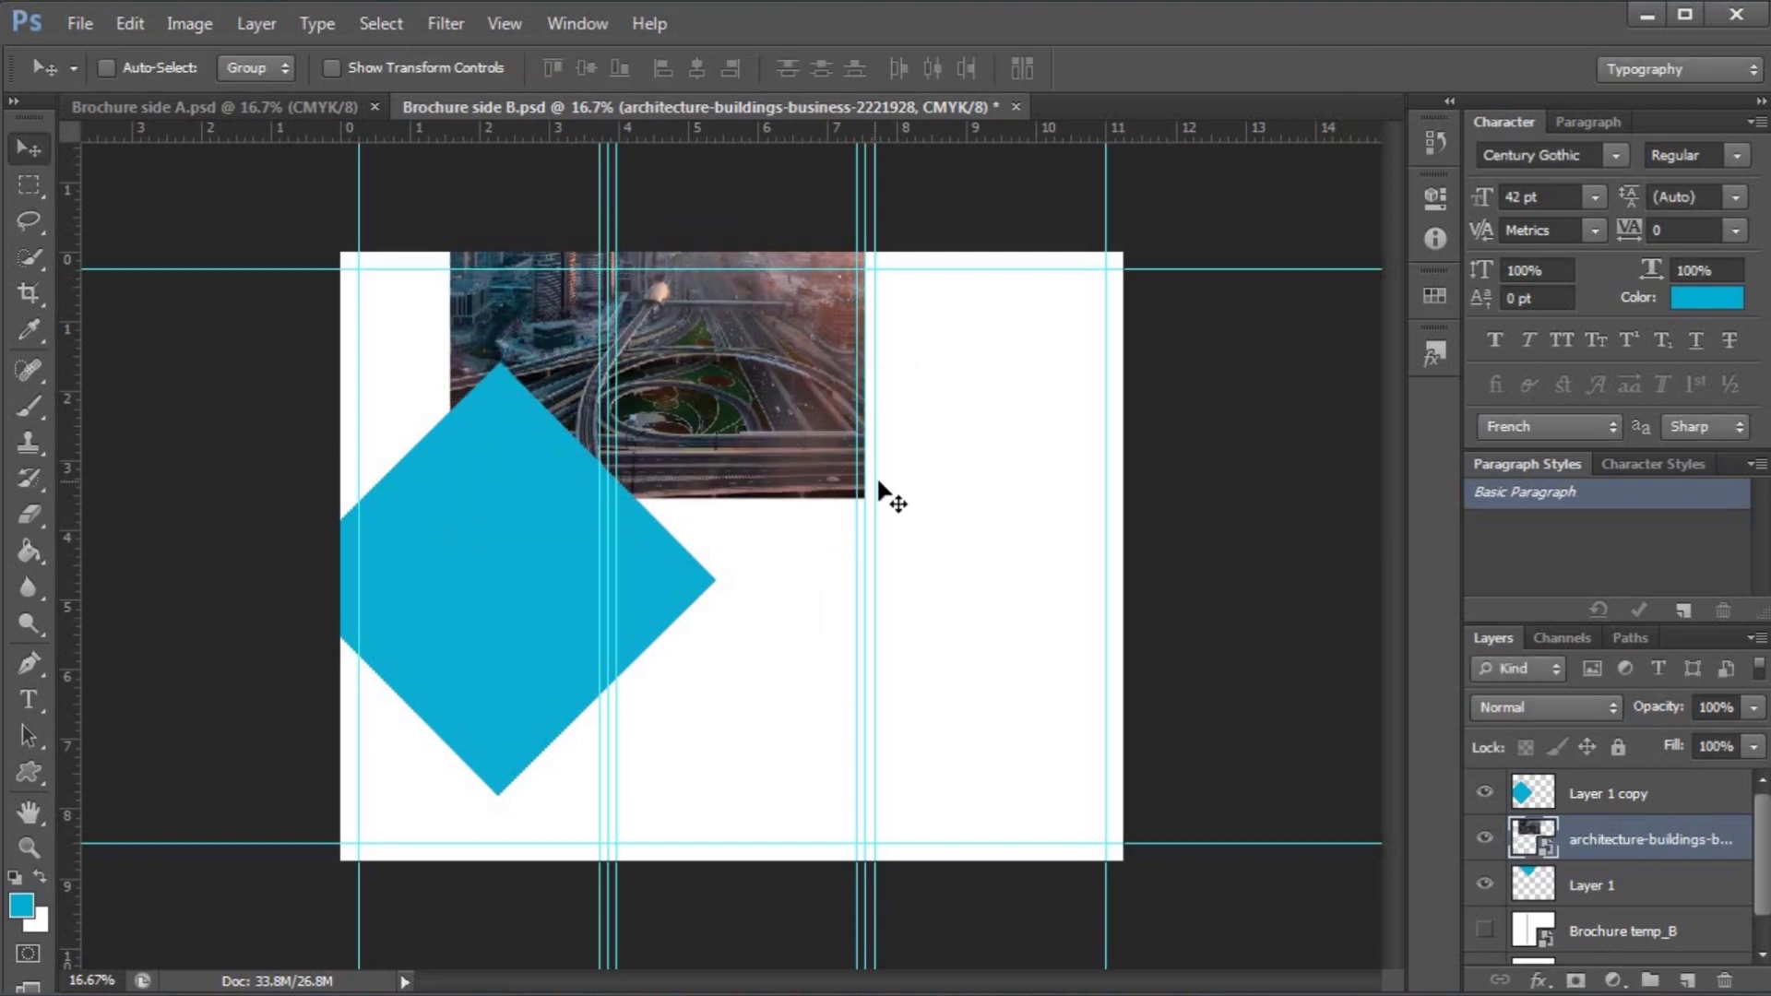
- Clip the photo to the cyan triangle and shift it inside the triangle
right_click(1635, 832)
click(1448, 443)
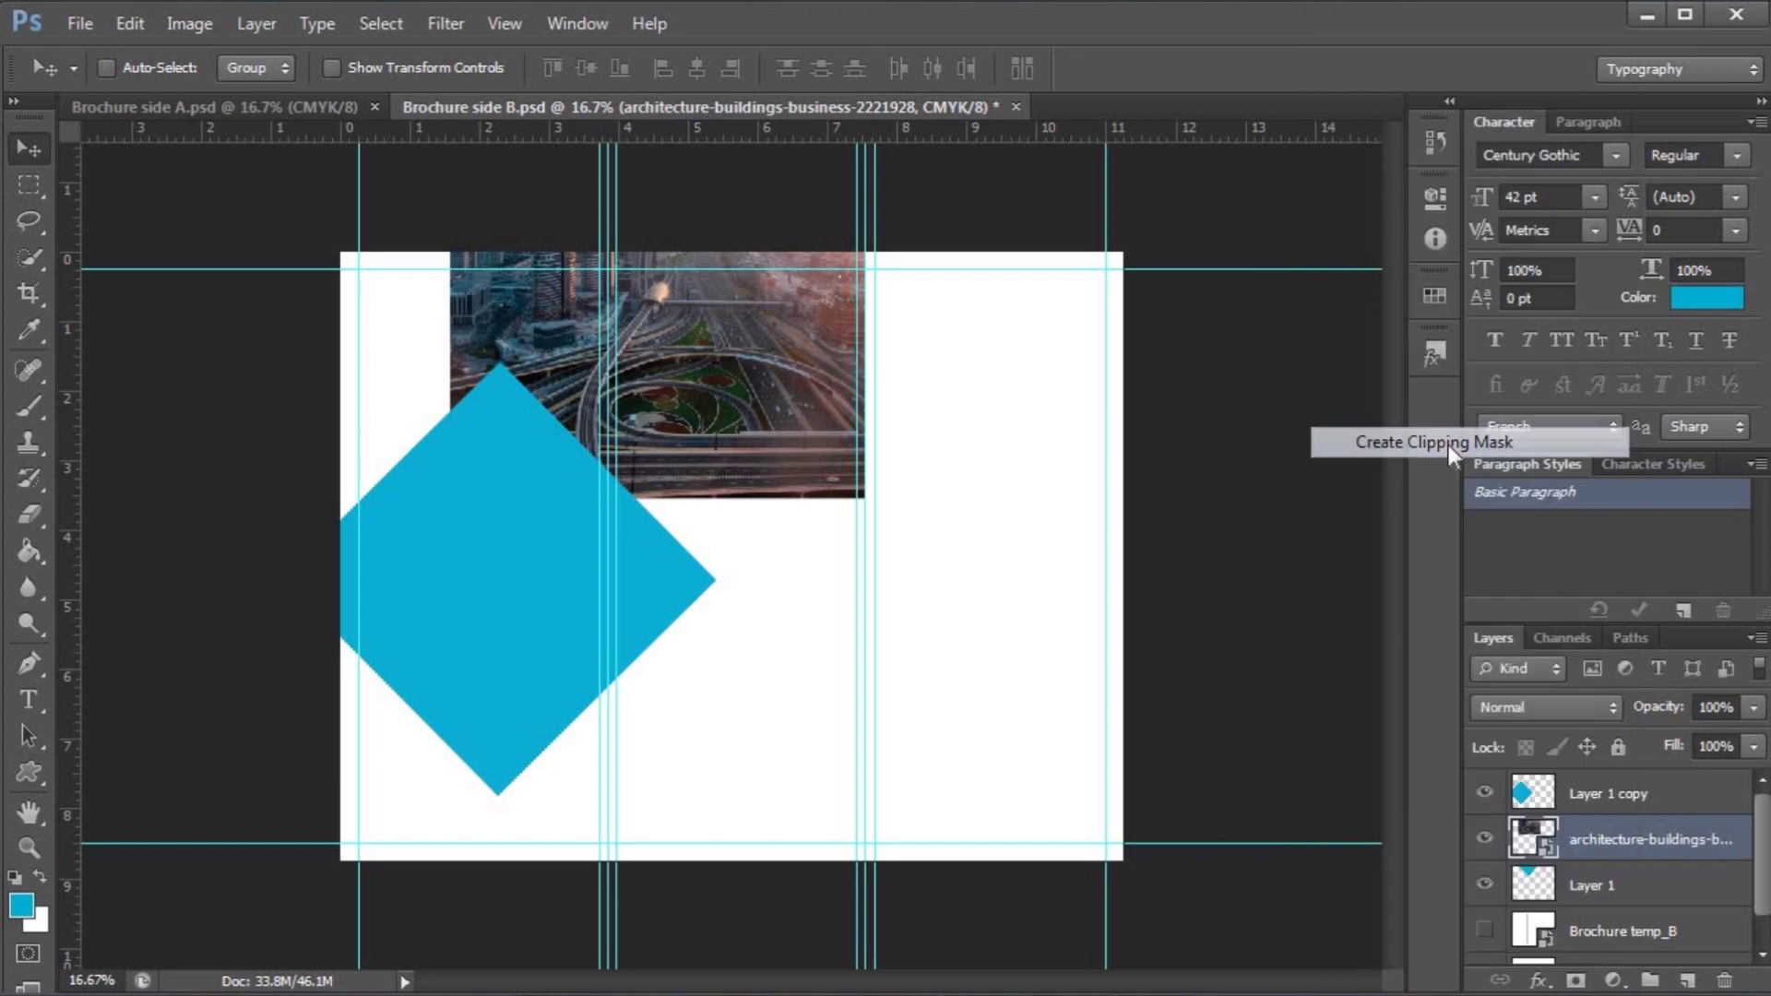
mouse_move(690, 358)
mouse_down()
mouse_move(695, 335)
mouse_move(723, 355)
mouse_move(645, 398)
mouse_move(668, 346)
mouse_up()
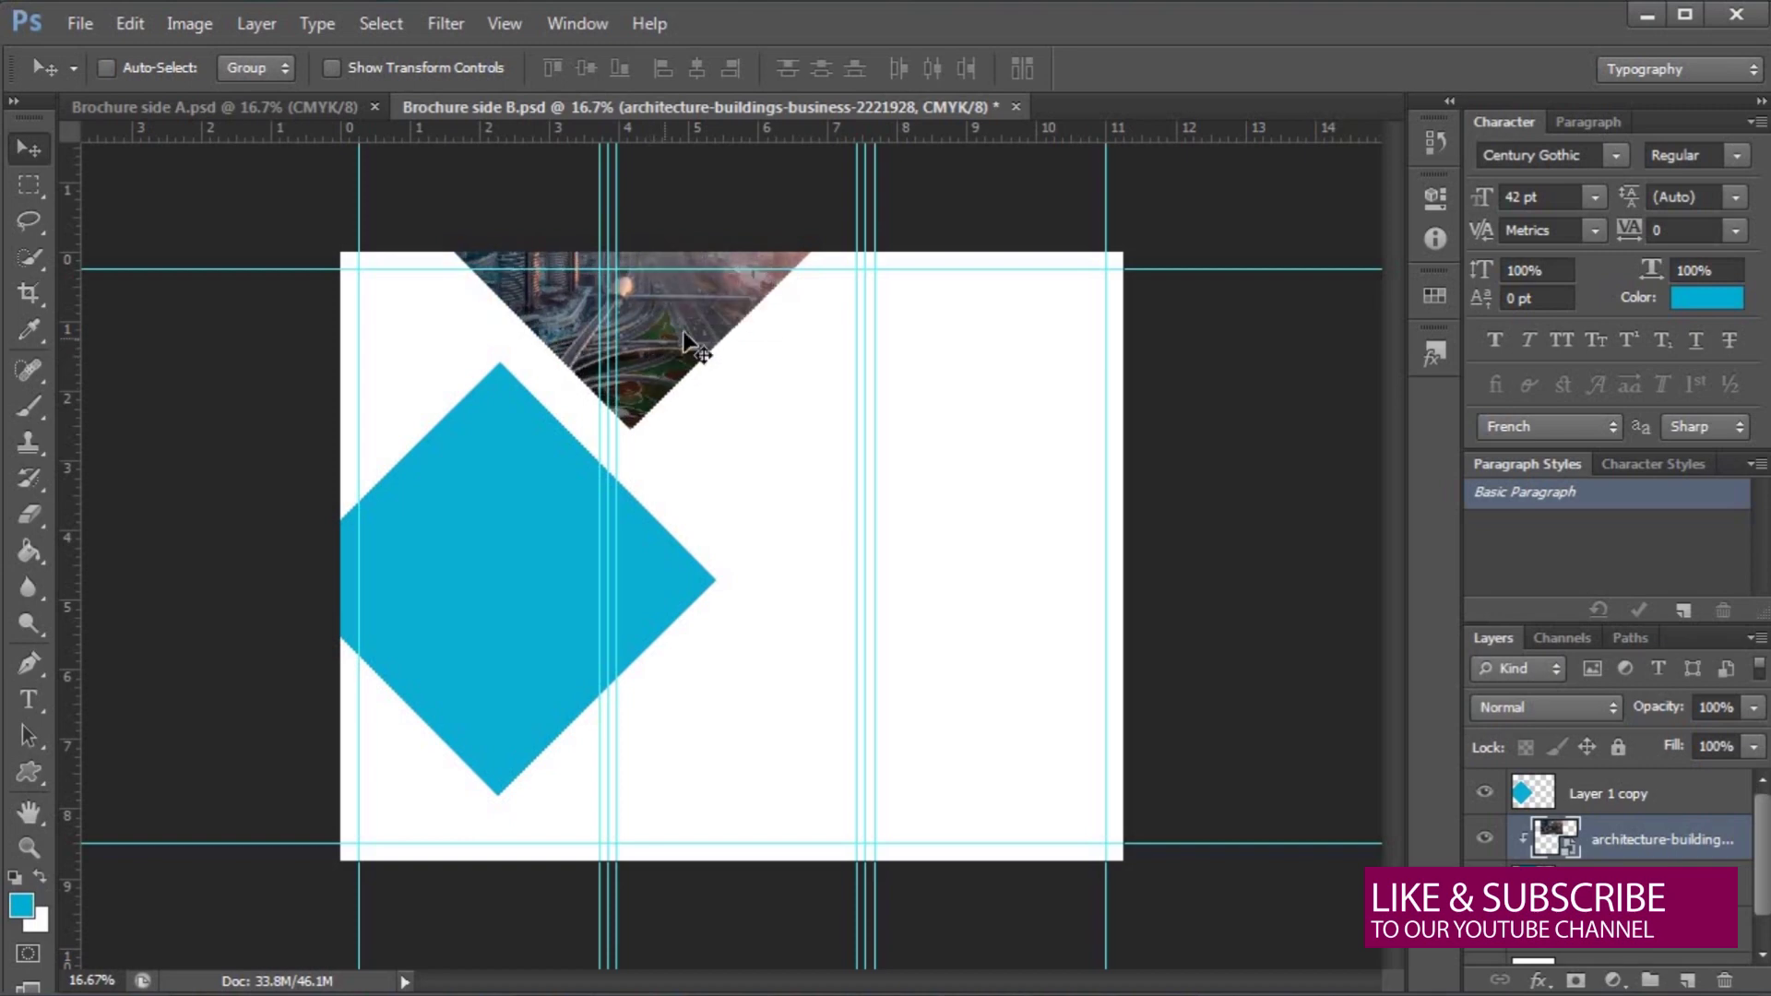
right_click(673, 585)
- Stack Layer 1 copy below Layer 1 and move the diamond up behind the photo
click(704, 605)
drag(680, 593, 745, 310)
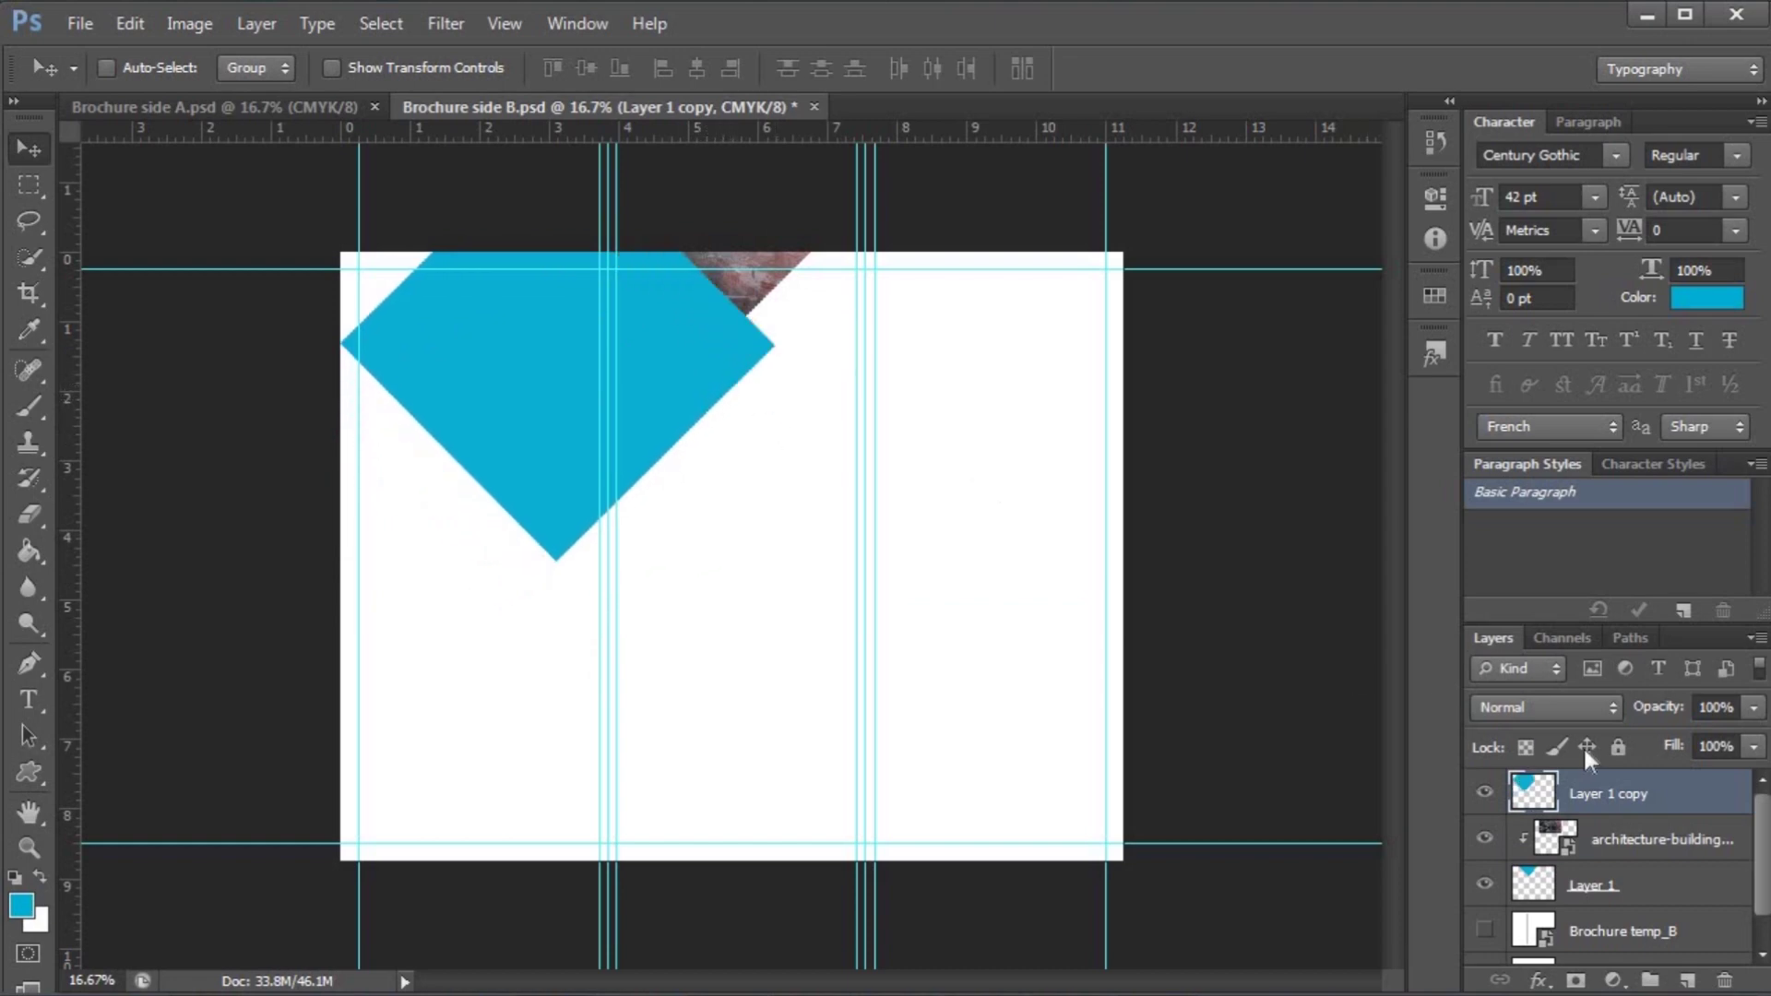
drag(1690, 795, 1697, 929)
drag(548, 463, 601, 374)
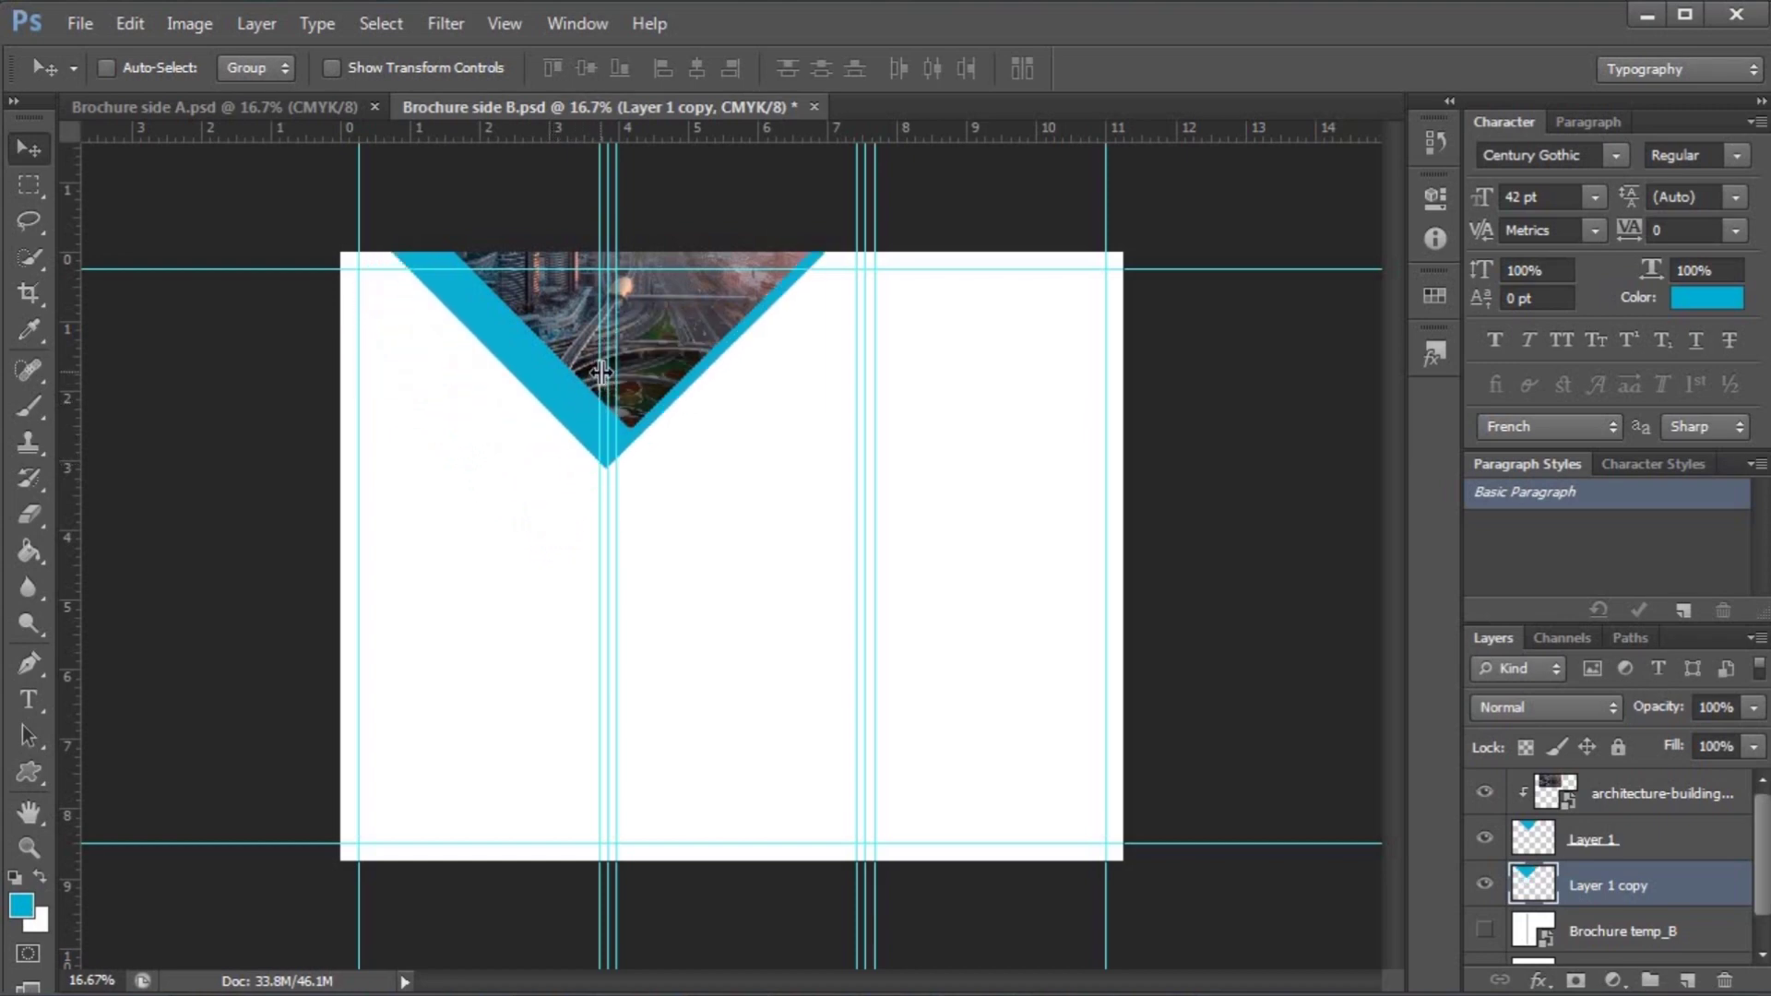
- Enlarge the diamond to about 127% so it forms a cyan V framing the photo
key(ctrl+t)
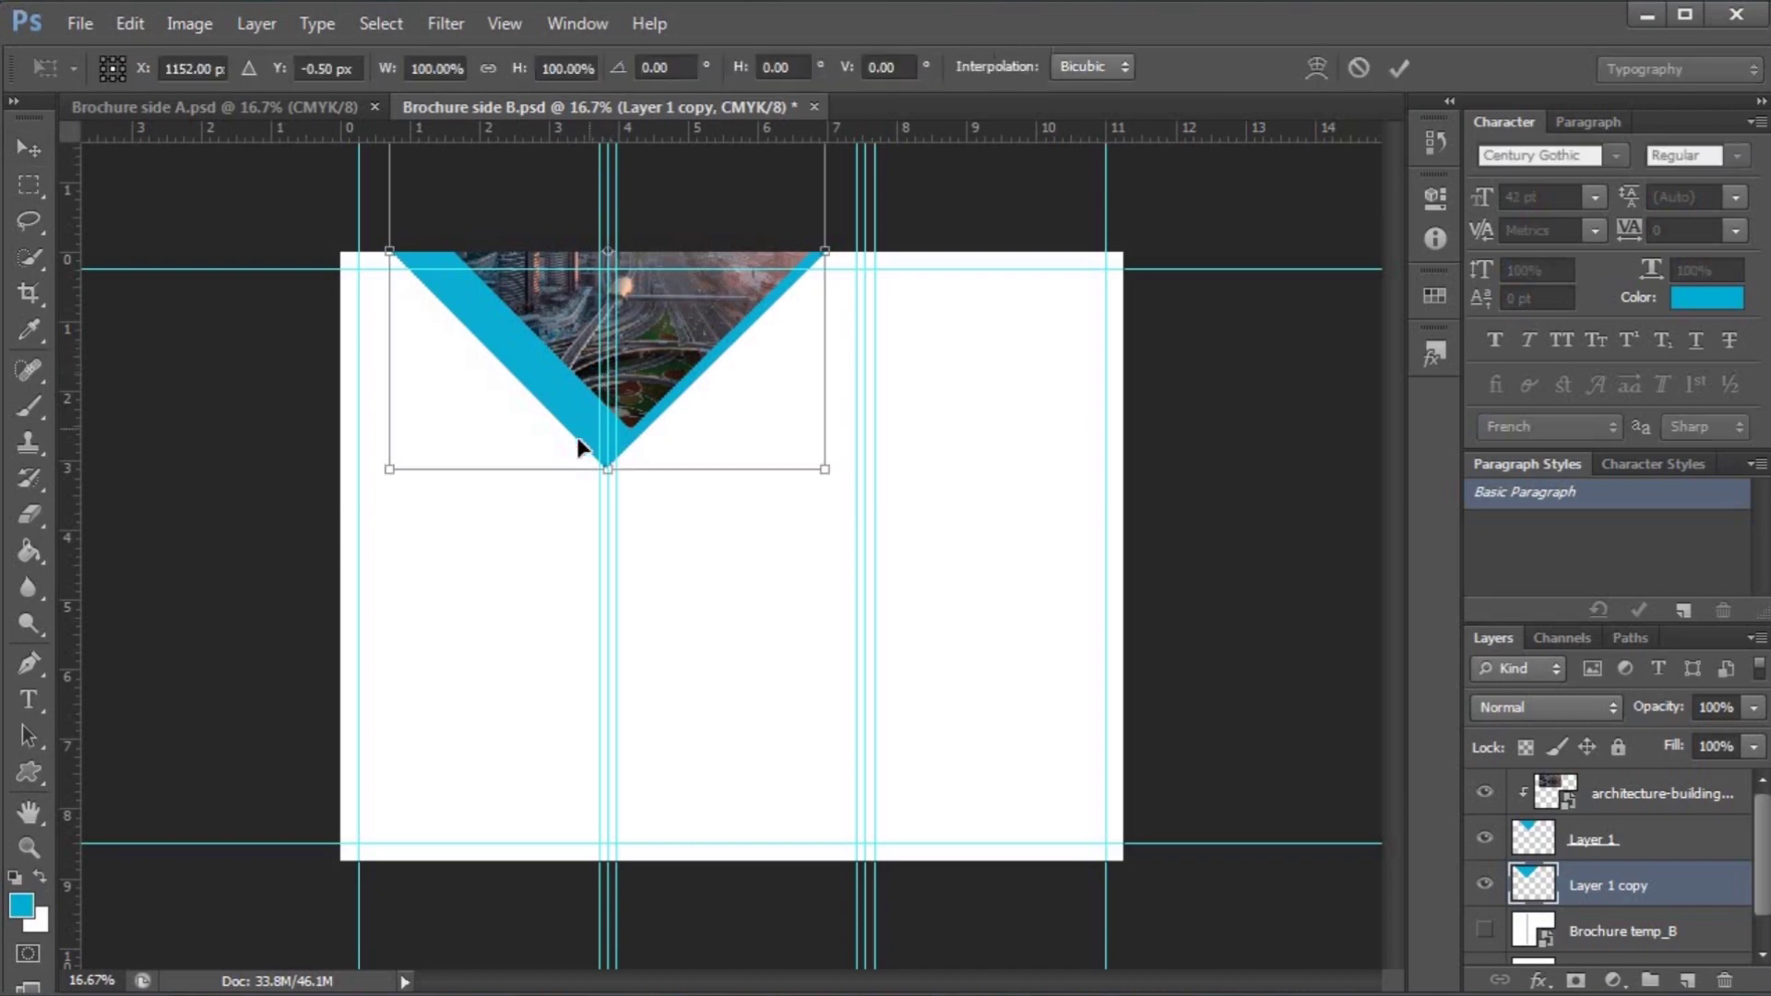
drag(390, 472, 251, 696)
drag(507, 541, 526, 461)
drag(847, 555, 854, 612)
drag(787, 506, 762, 494)
drag(862, 551, 899, 646)
drag(790, 518, 754, 483)
key(Return)
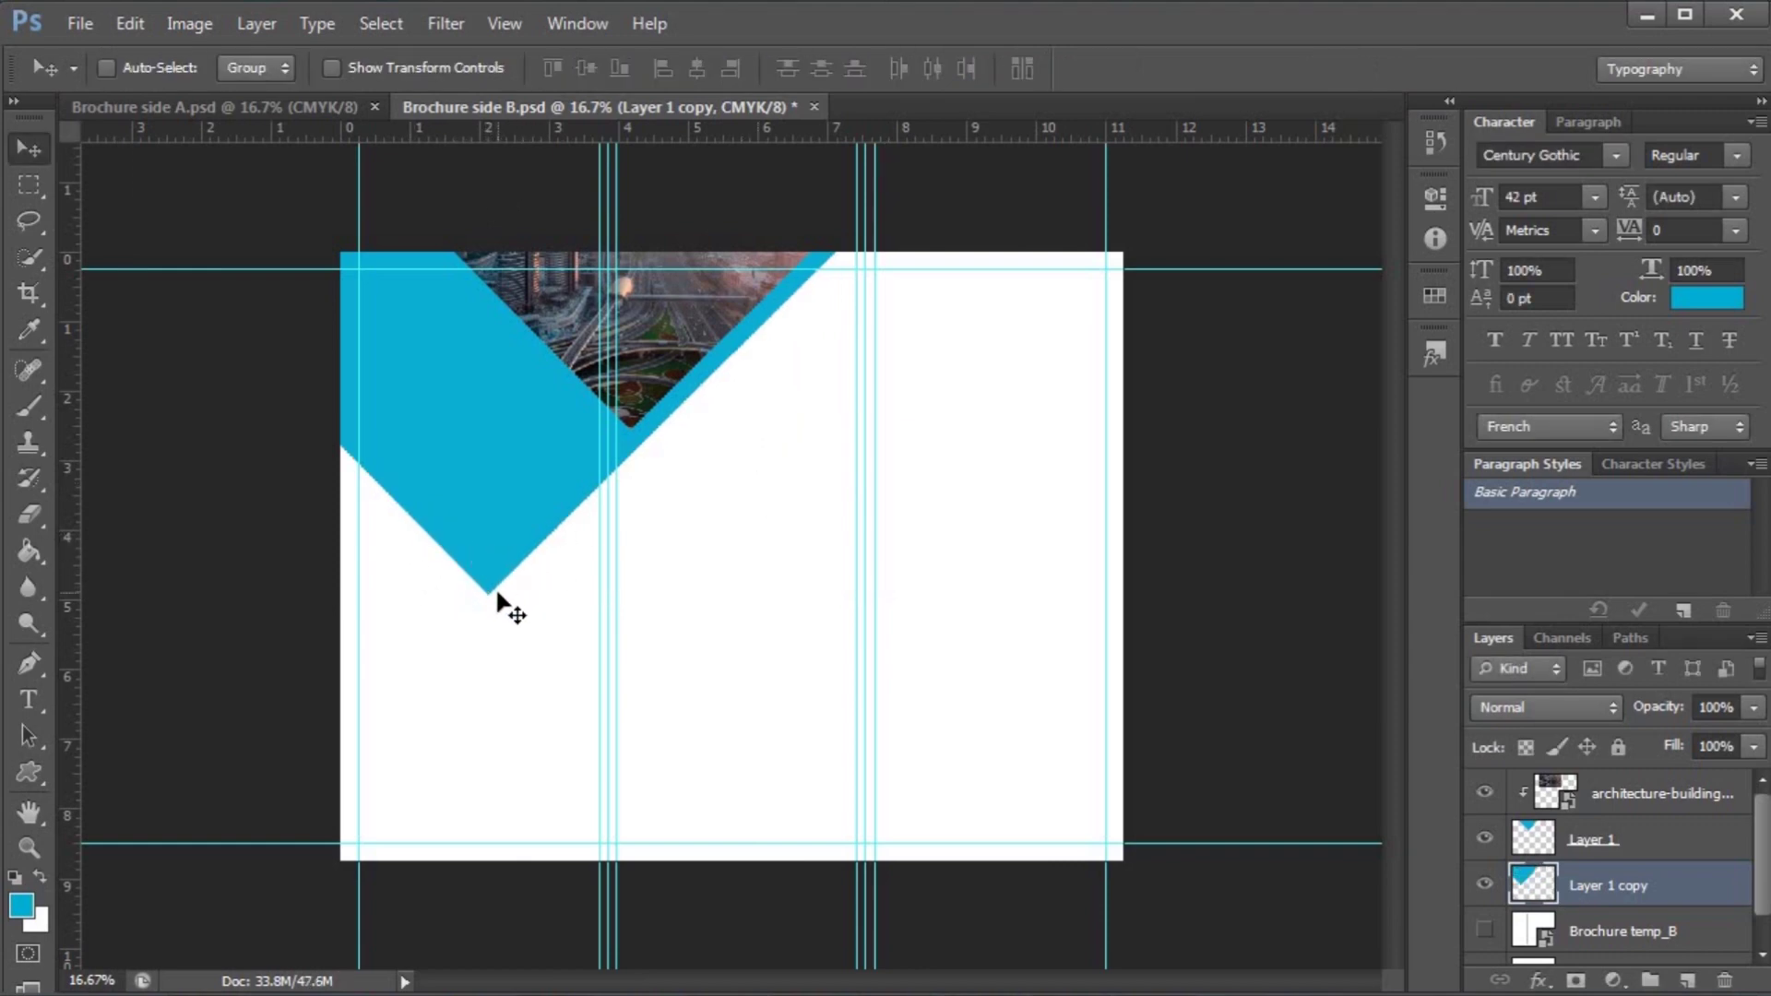
click(33, 183)
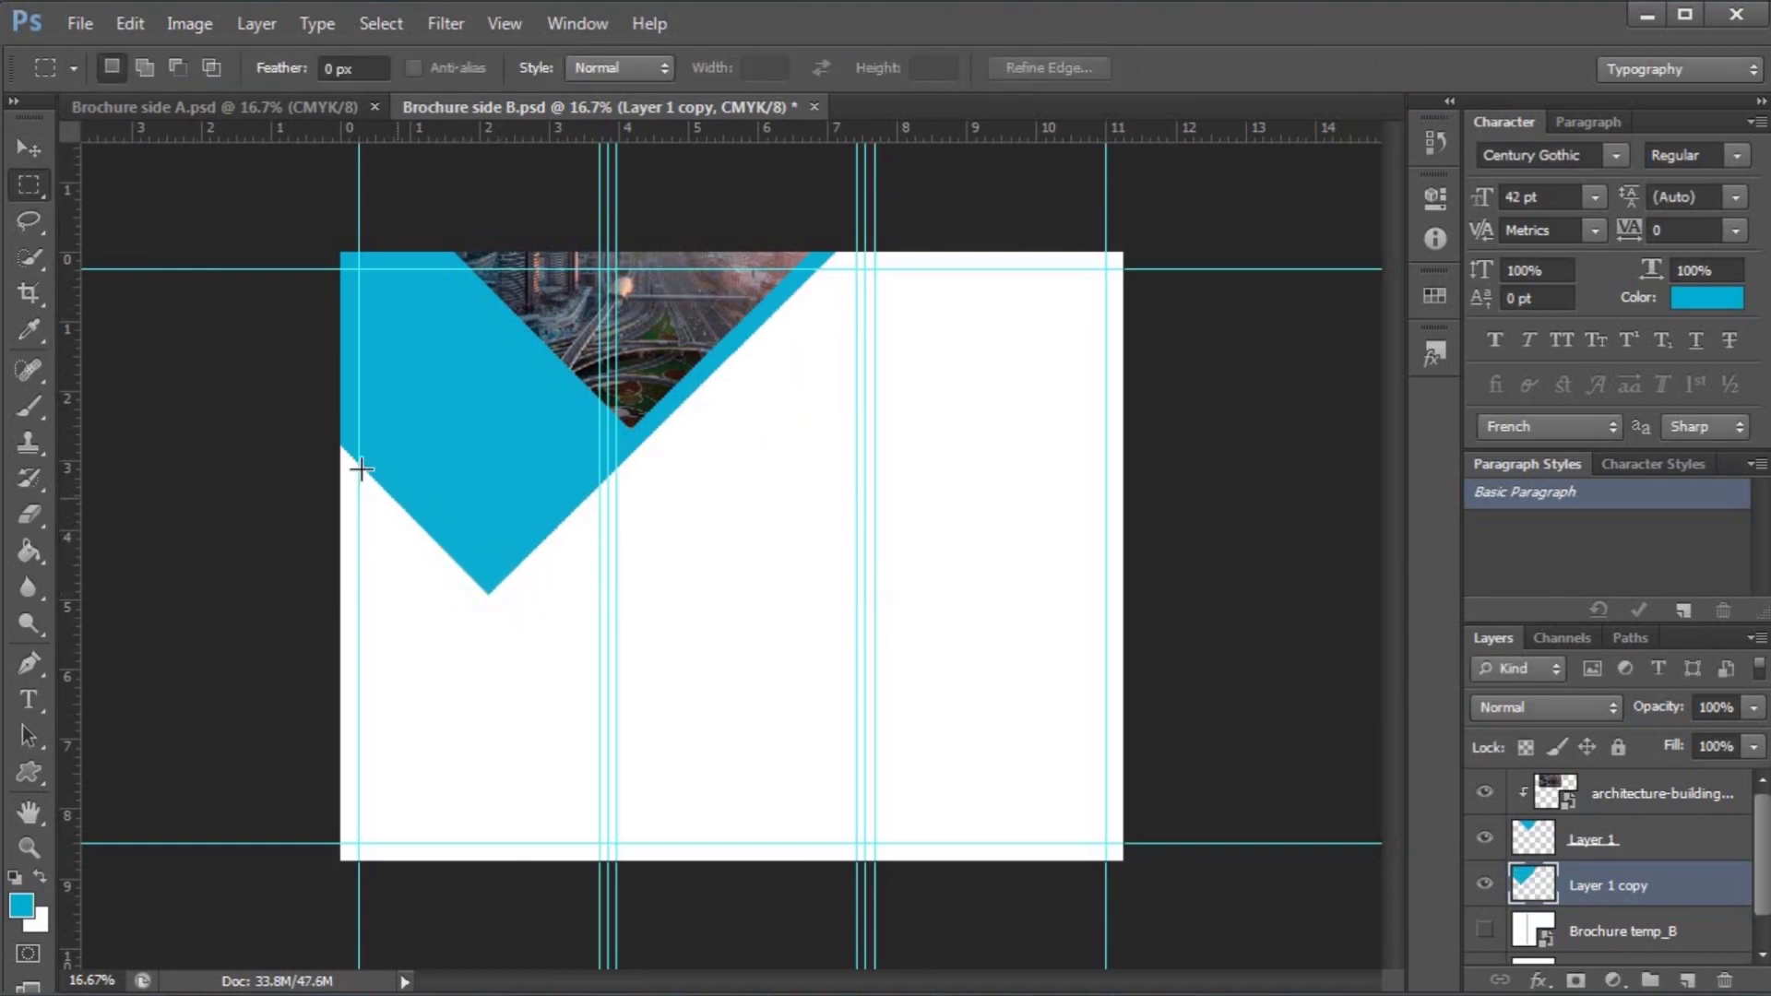
- Select the left panel down to the bottom guide on a new layer and set foreground to #0091b0
drag(333, 432, 607, 858)
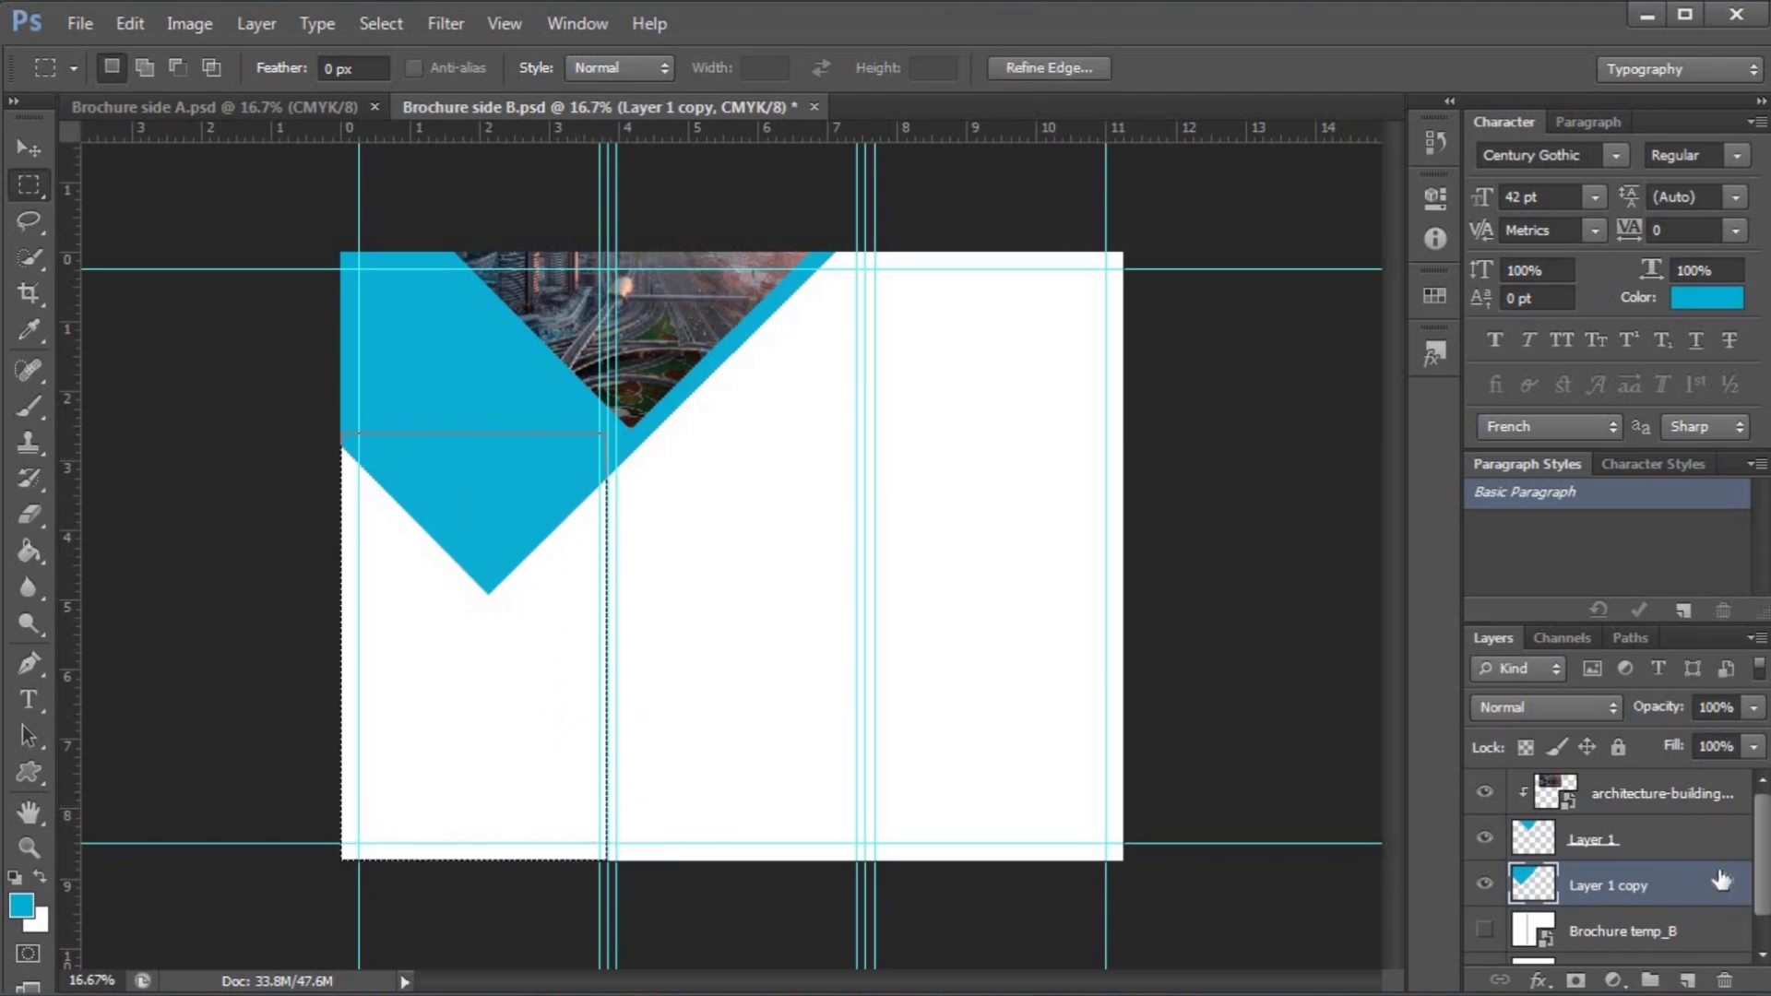
click(1686, 980)
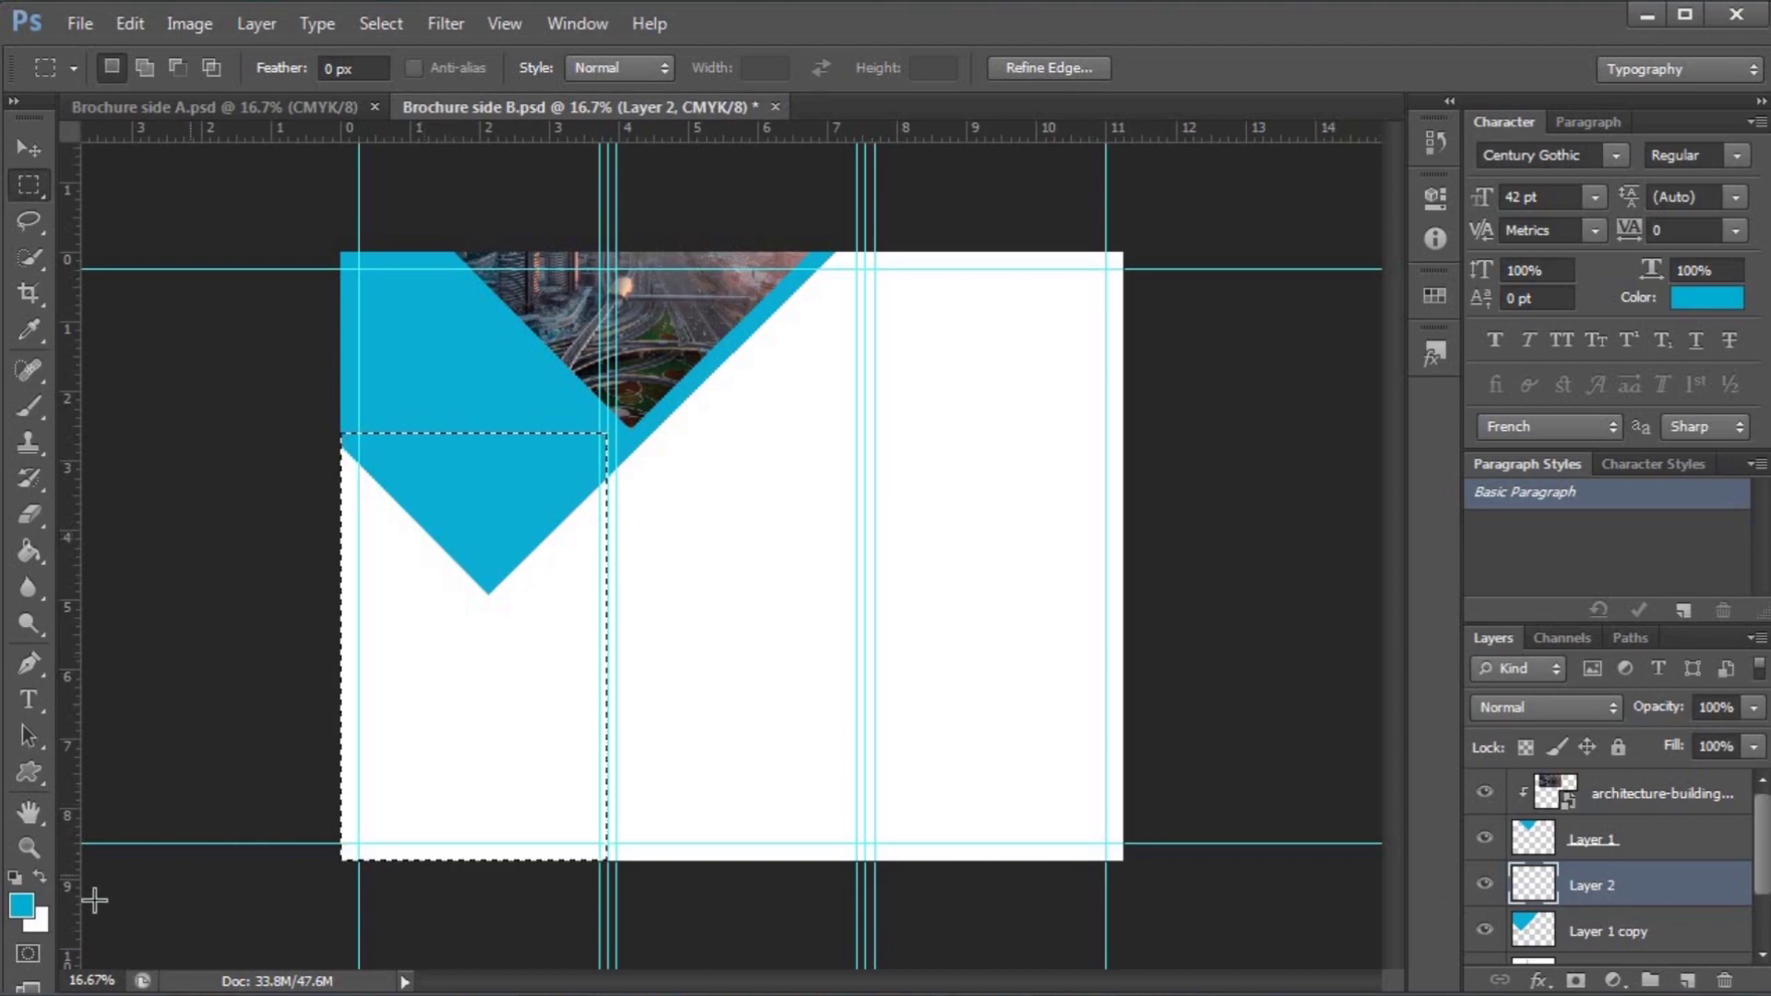
click(22, 906)
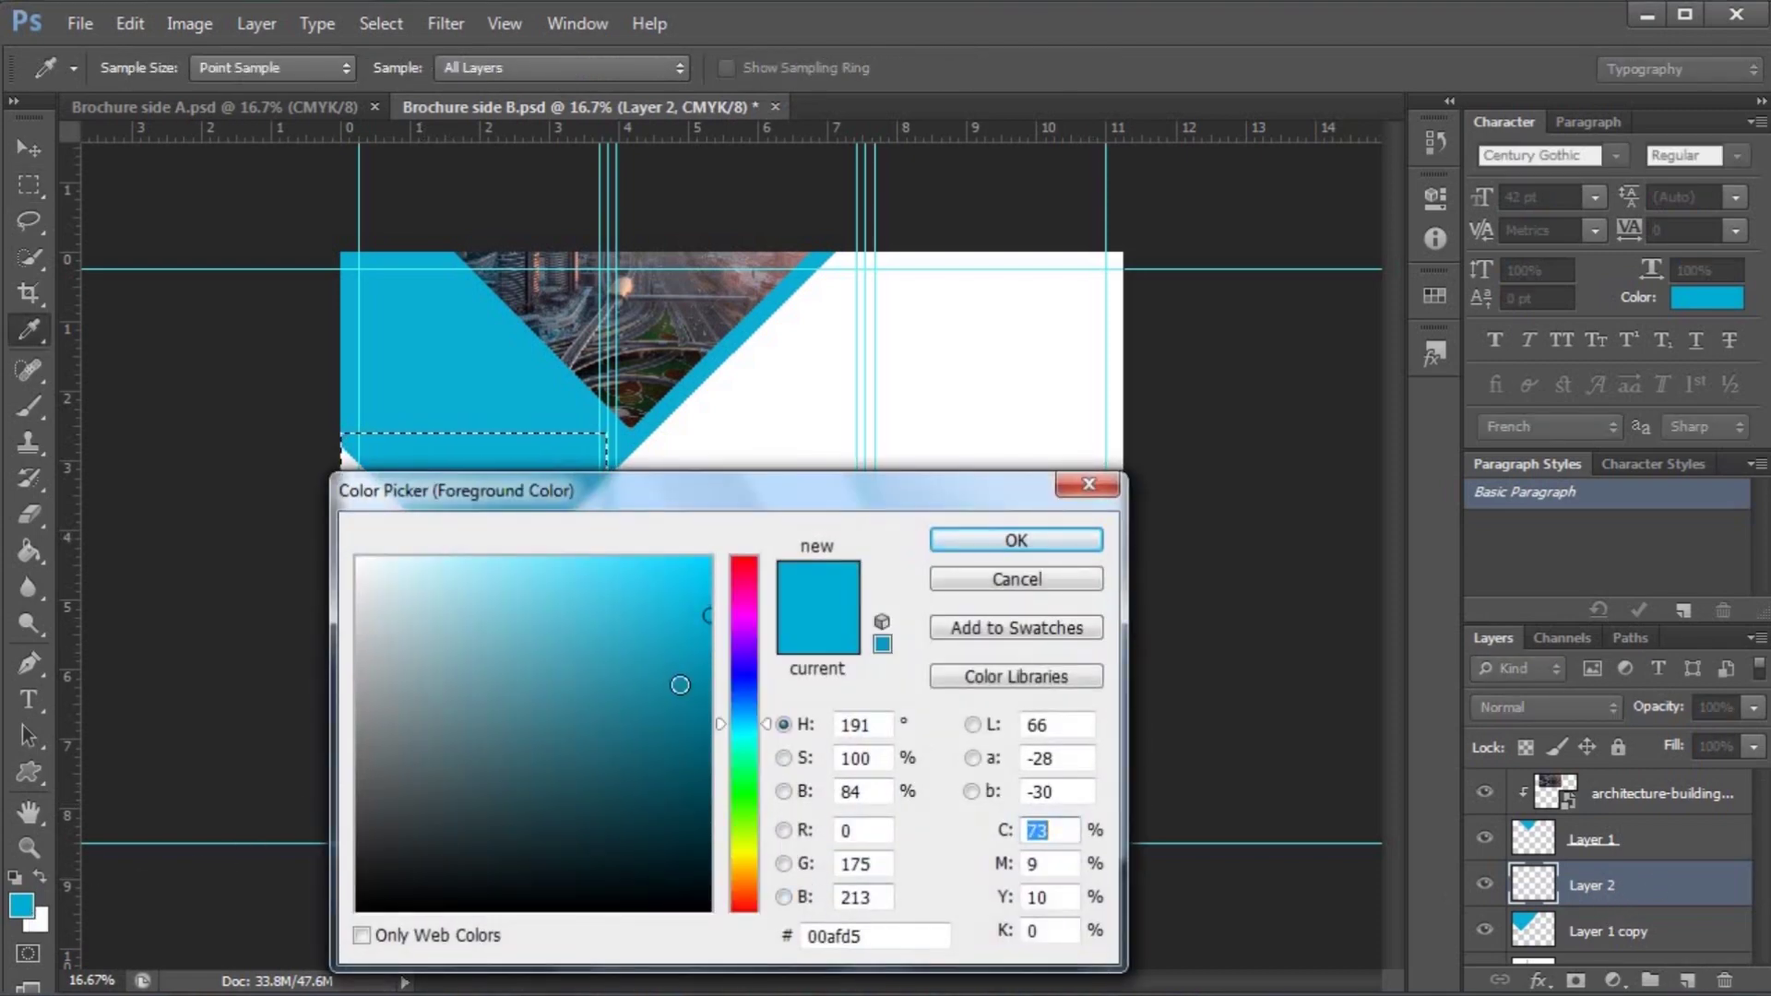
click(687, 720)
double_click(874, 934)
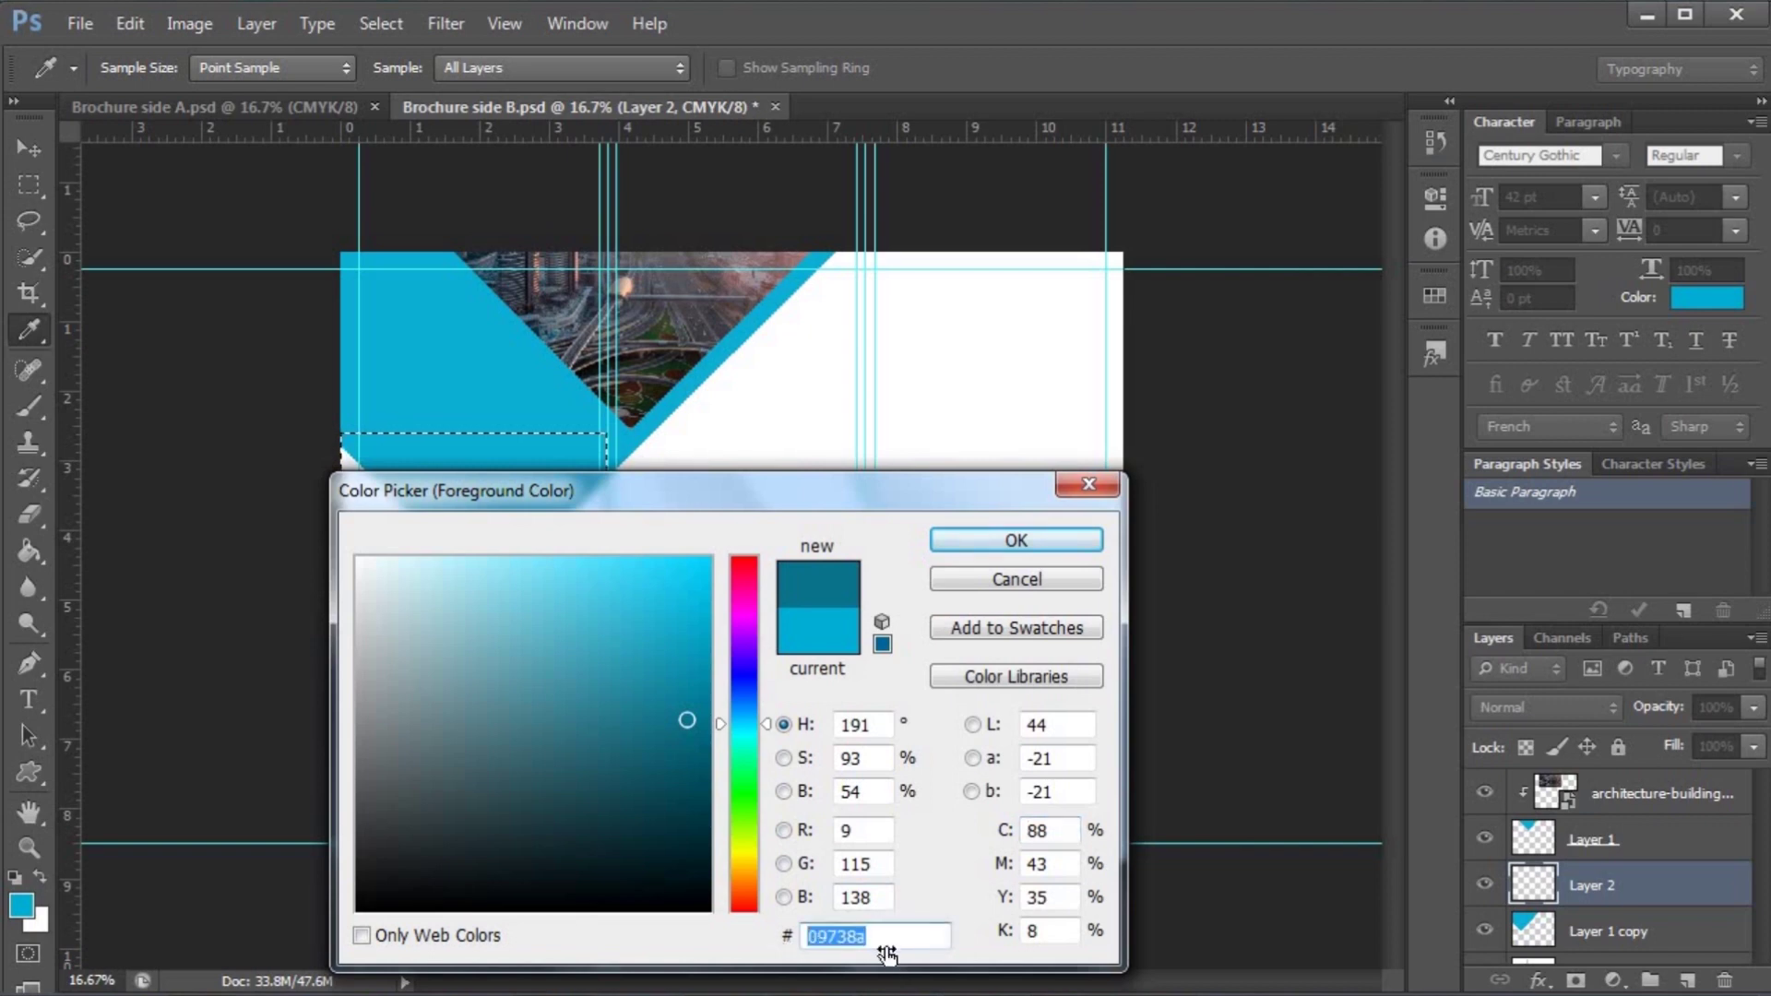
text(0091b0)
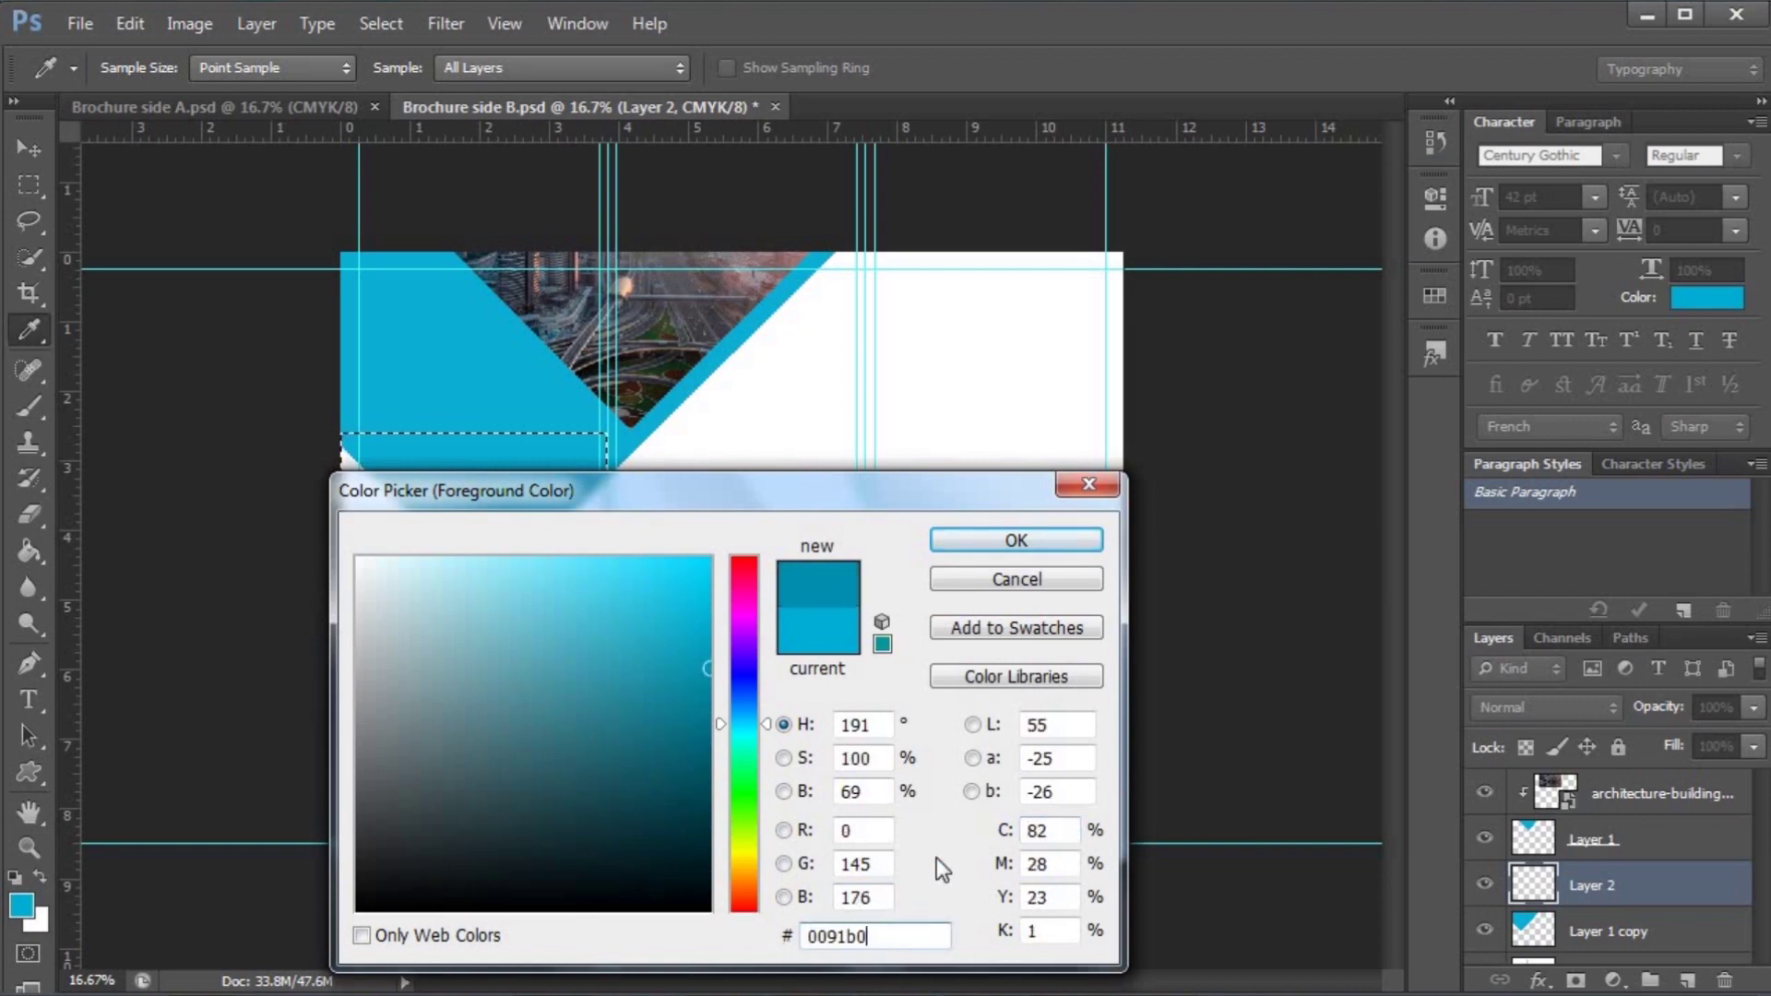
click(944, 537)
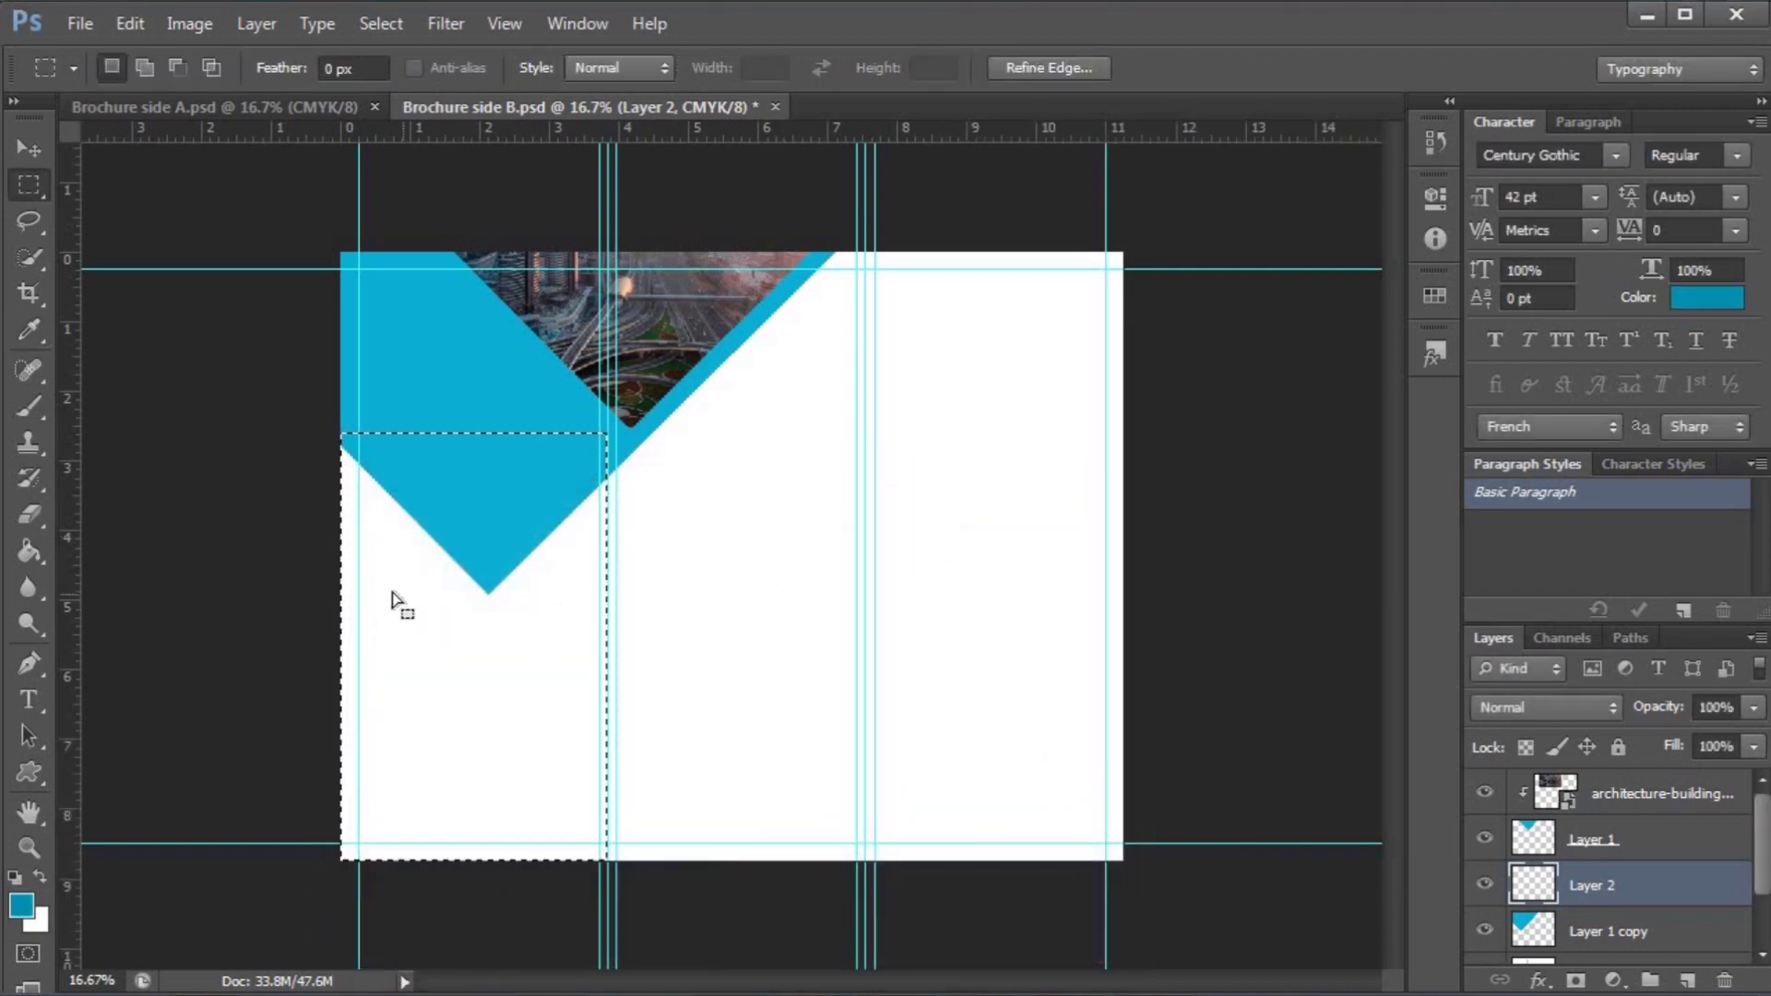
- Fill the selection with #0091b0 and move Layer 2 below Layer 1 copy
click(29, 552)
click(424, 708)
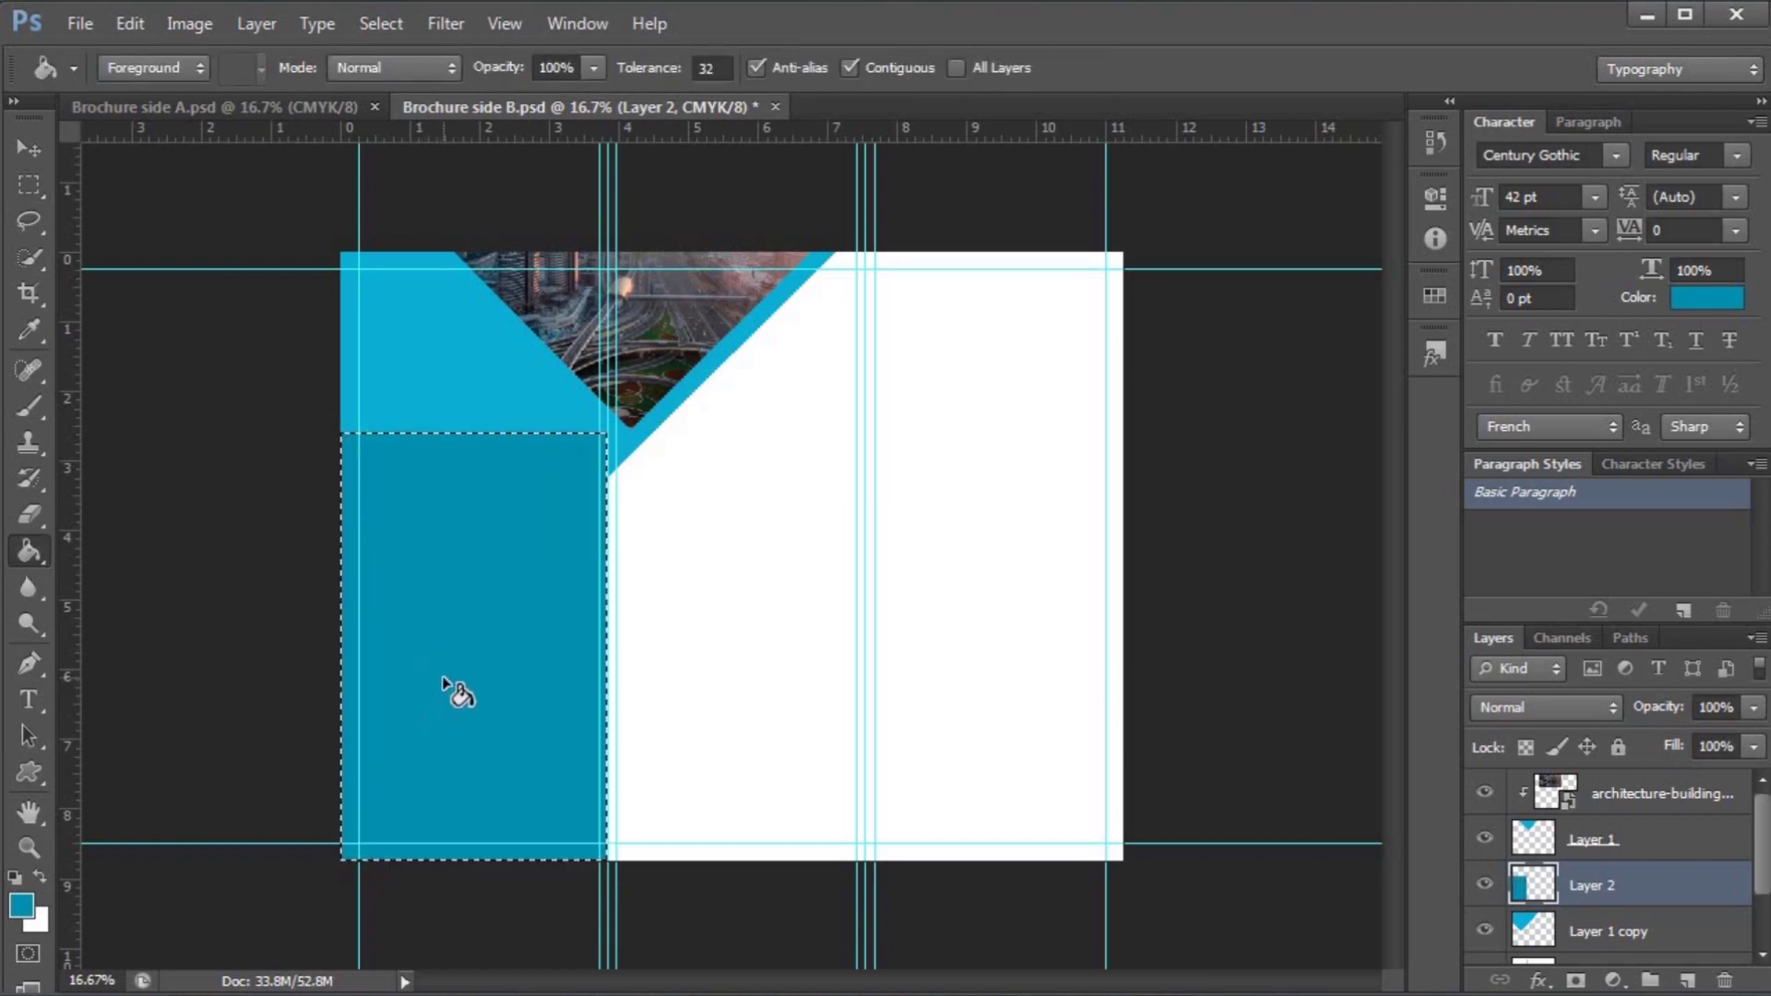
key(ctrl+d)
click(21, 162)
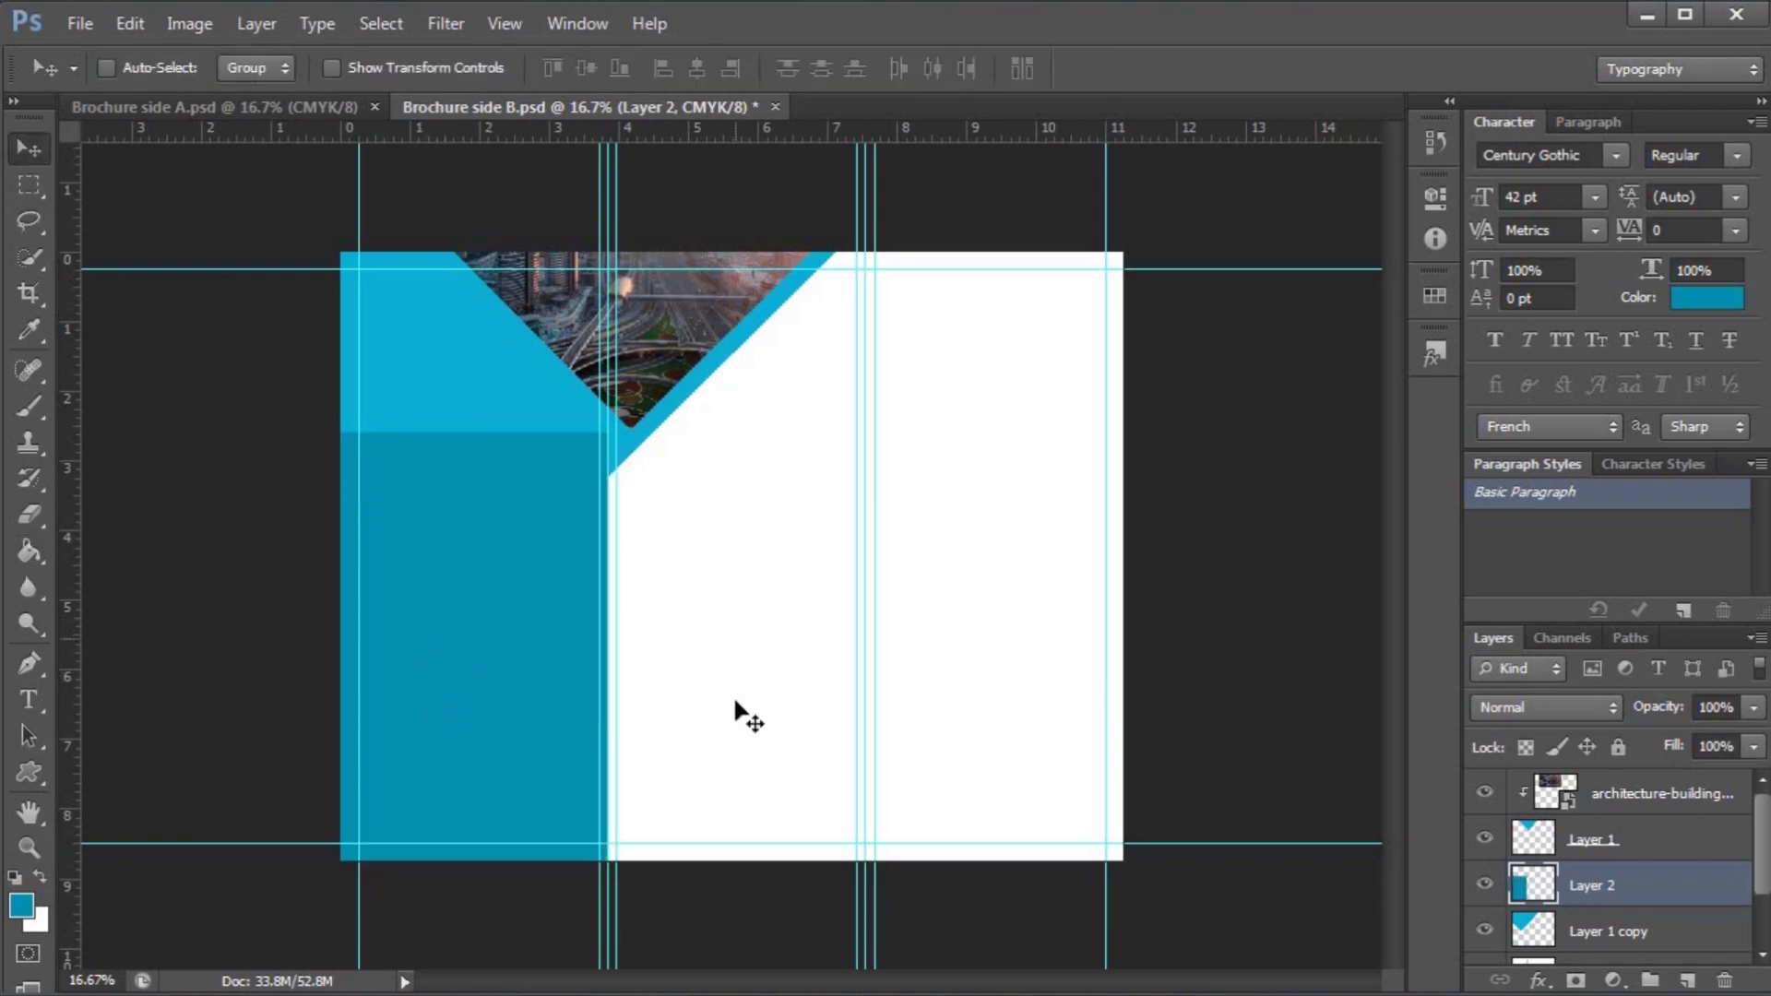
drag(1688, 888, 1644, 934)
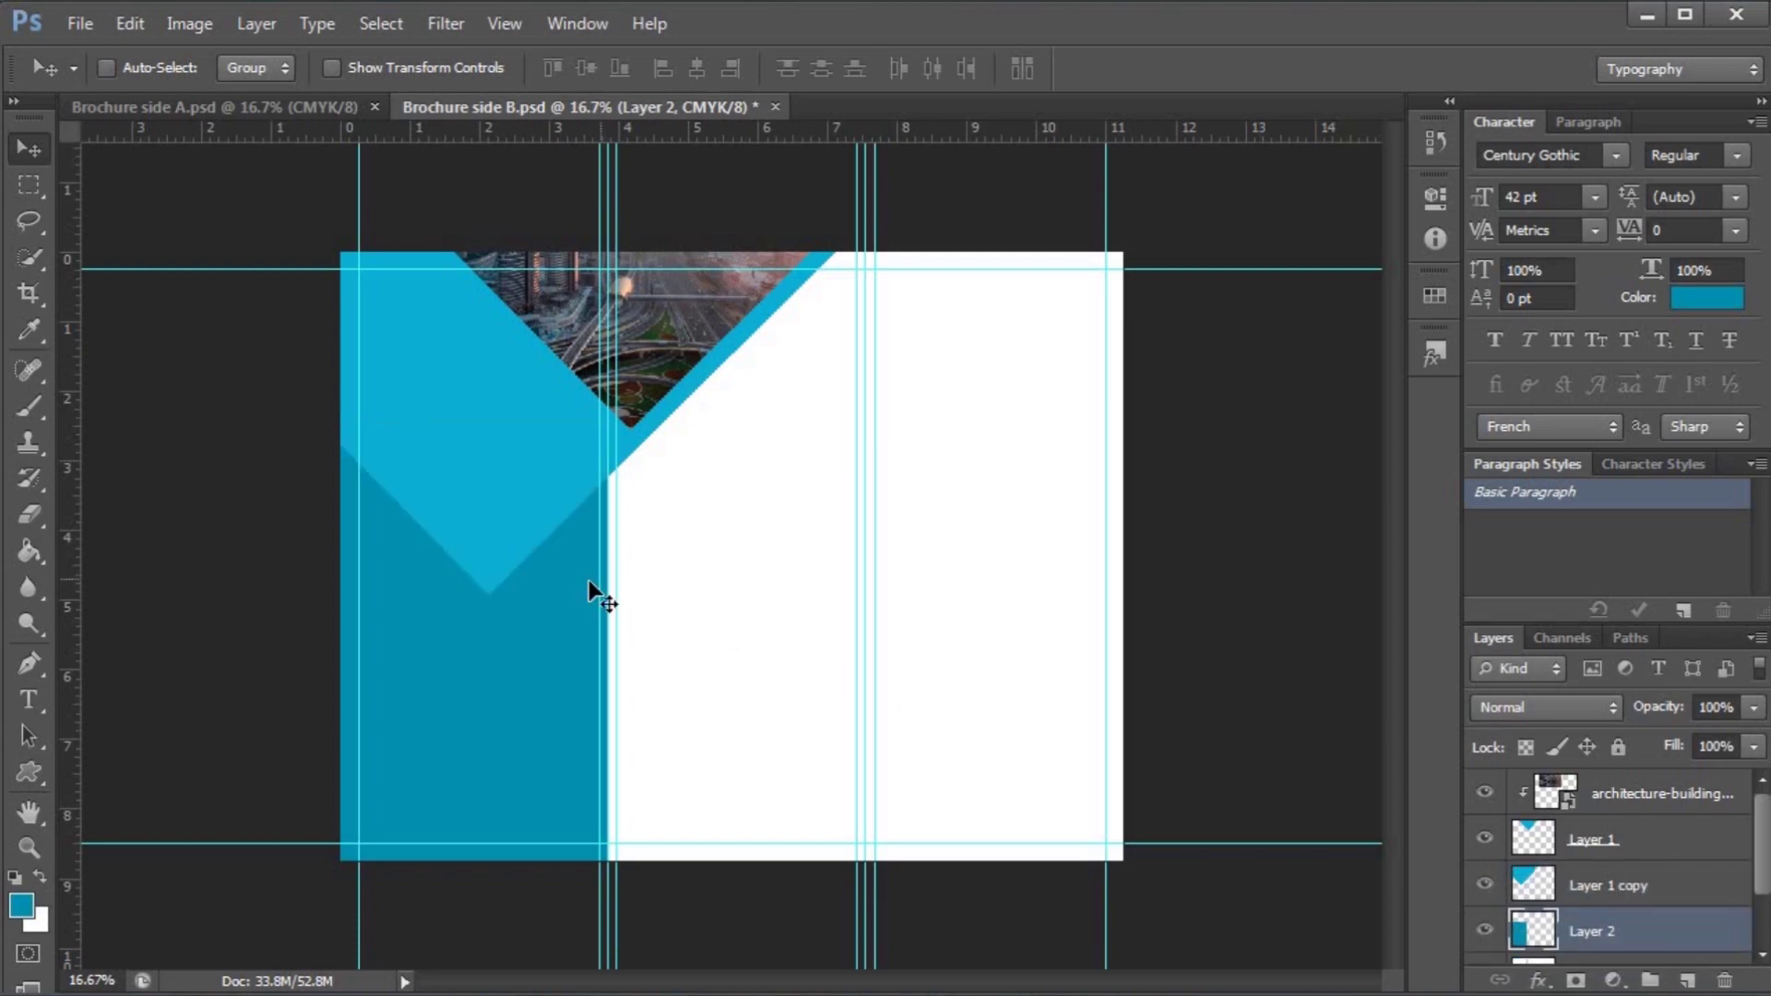
key(ctrl+t)
- Skew Layer 2's rectangle so its top edge slants diagonally below the chevron
right_click(567, 511)
click(649, 632)
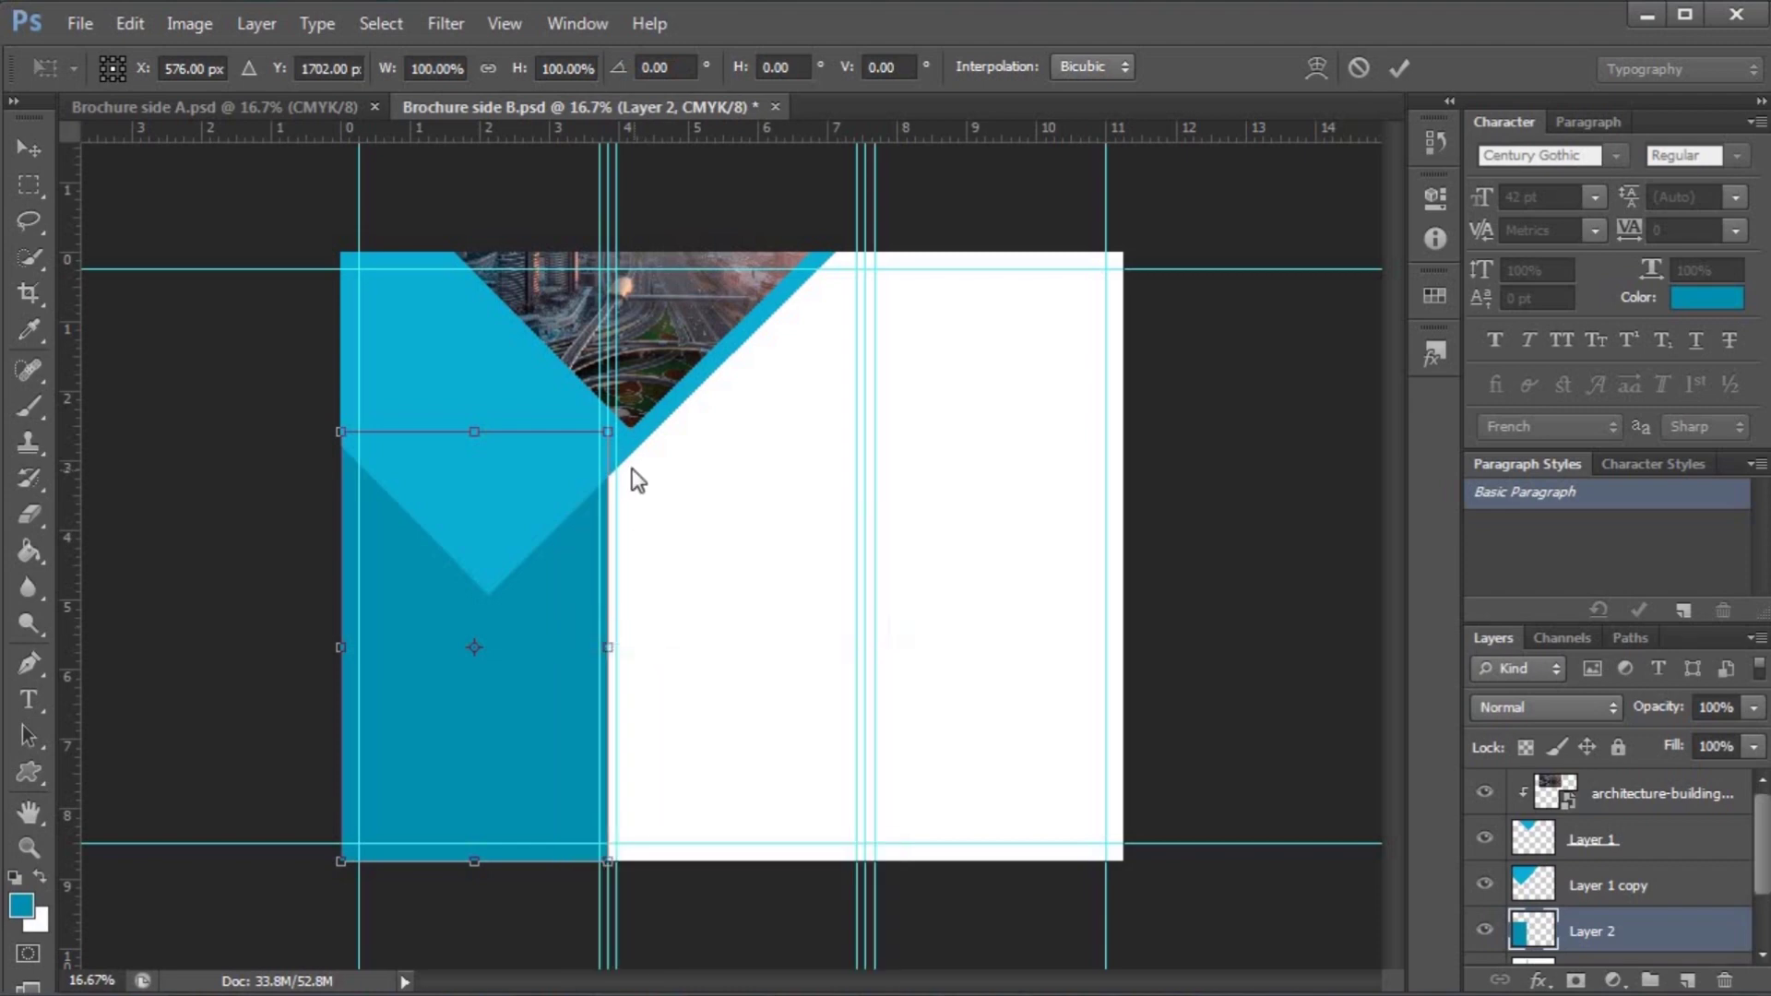
drag(611, 443, 612, 664)
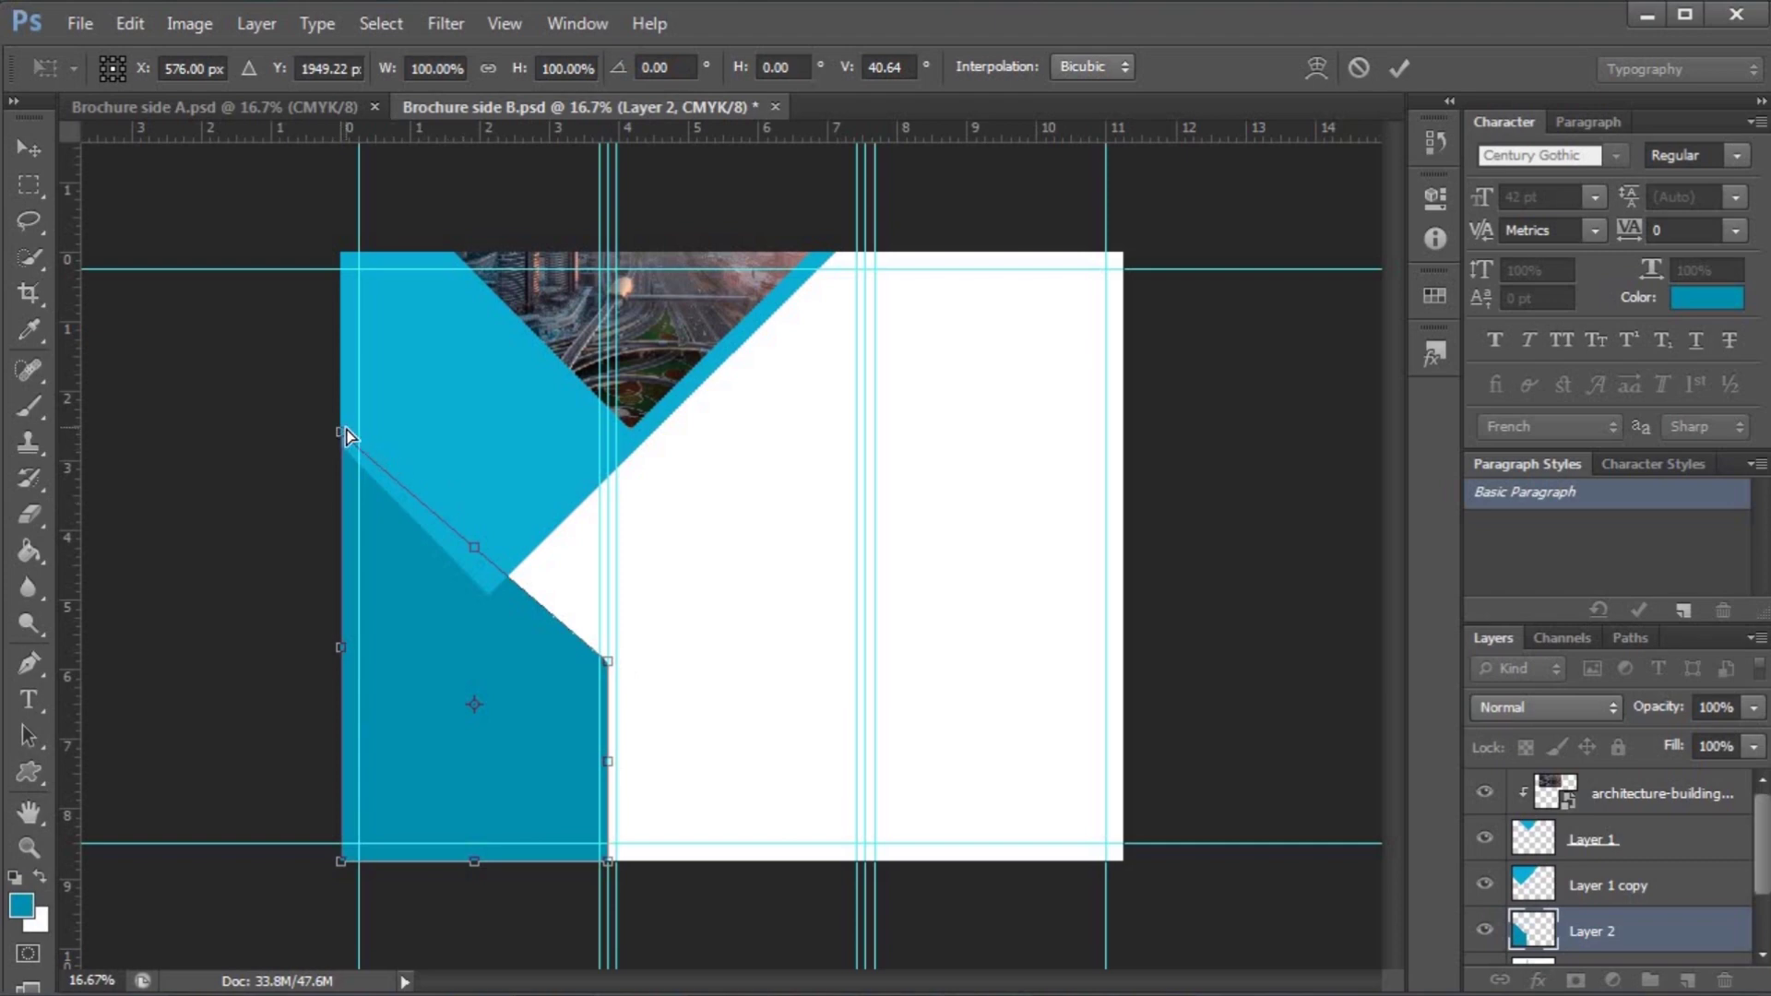
drag(341, 426, 339, 391)
key(Return)
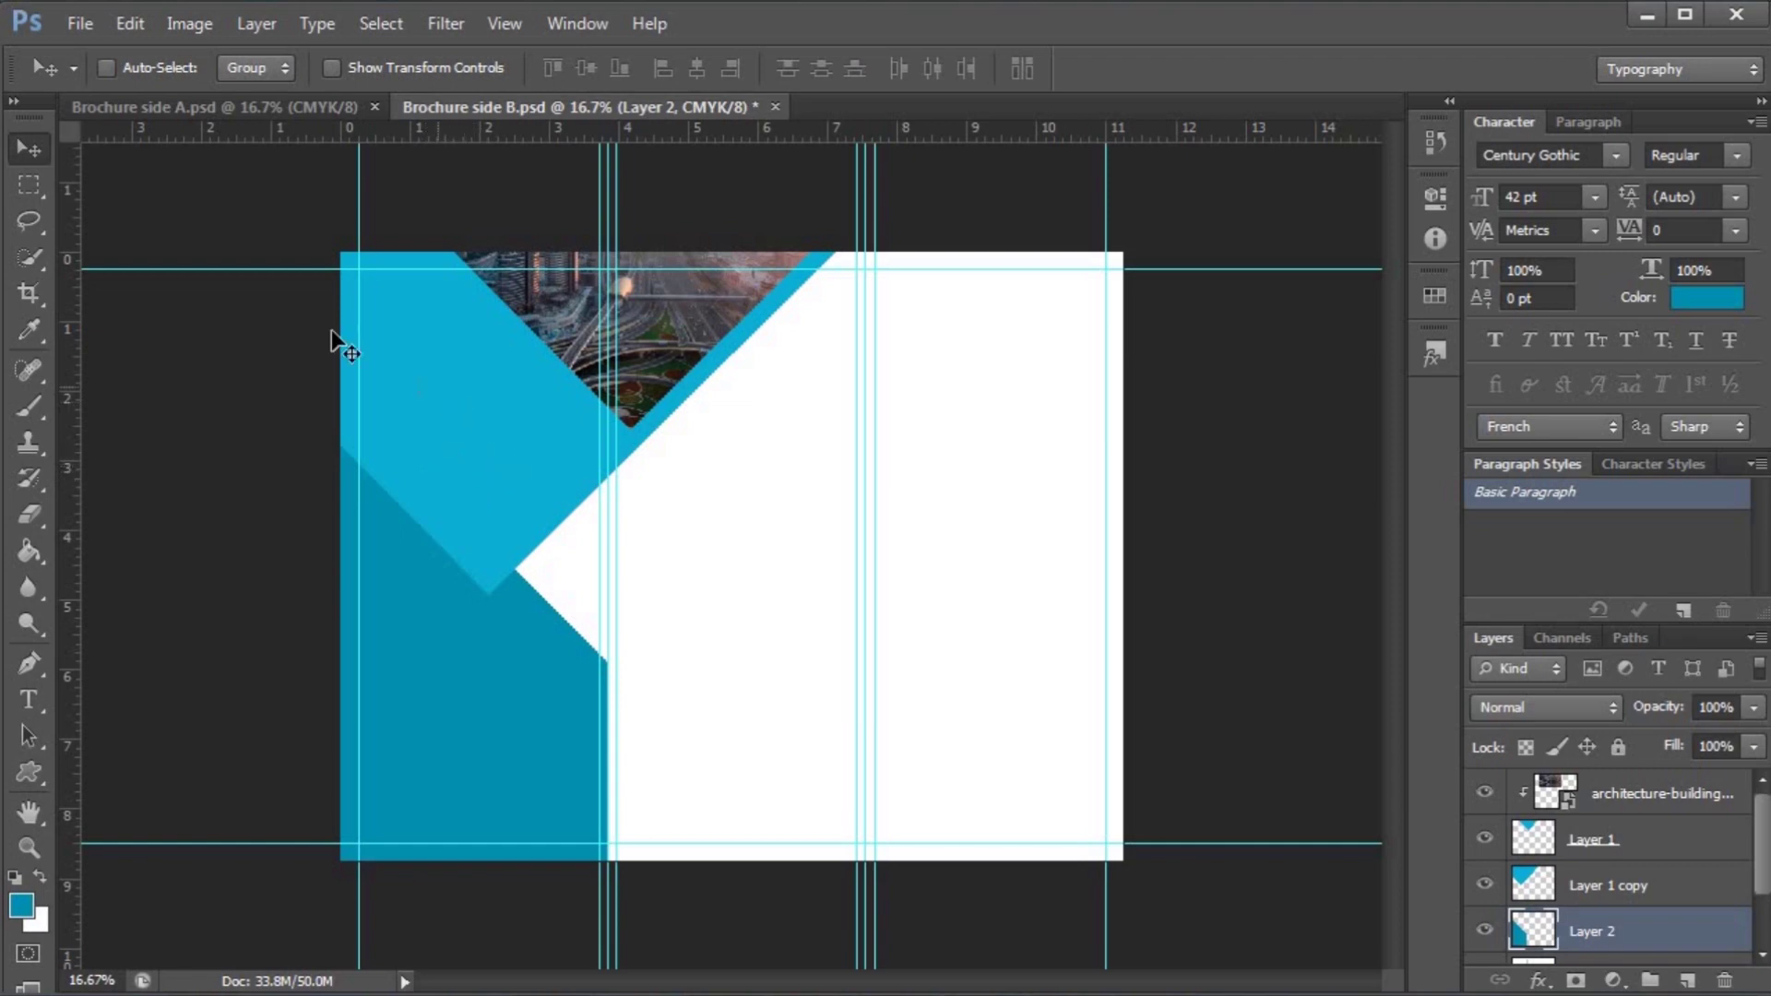
click(189, 113)
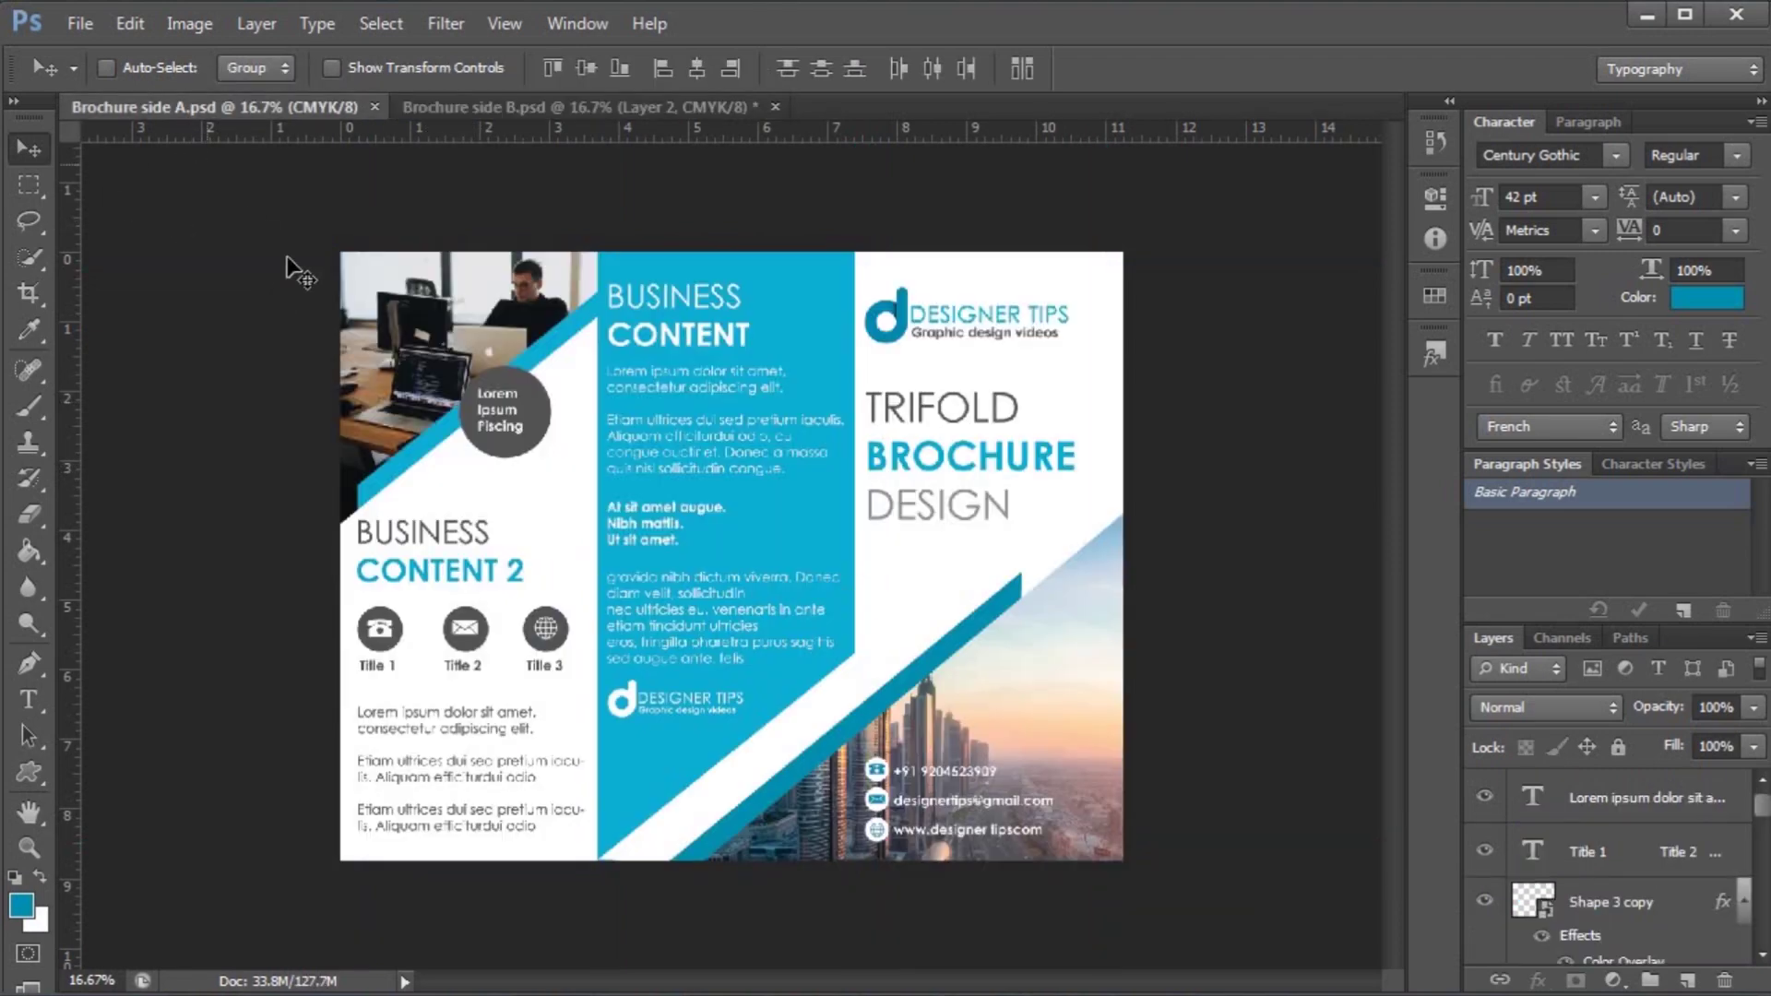
- Copy the phone icon and its circle layer from side A onto side B, above Layer 1 copy
right_click(388, 618)
click(411, 636)
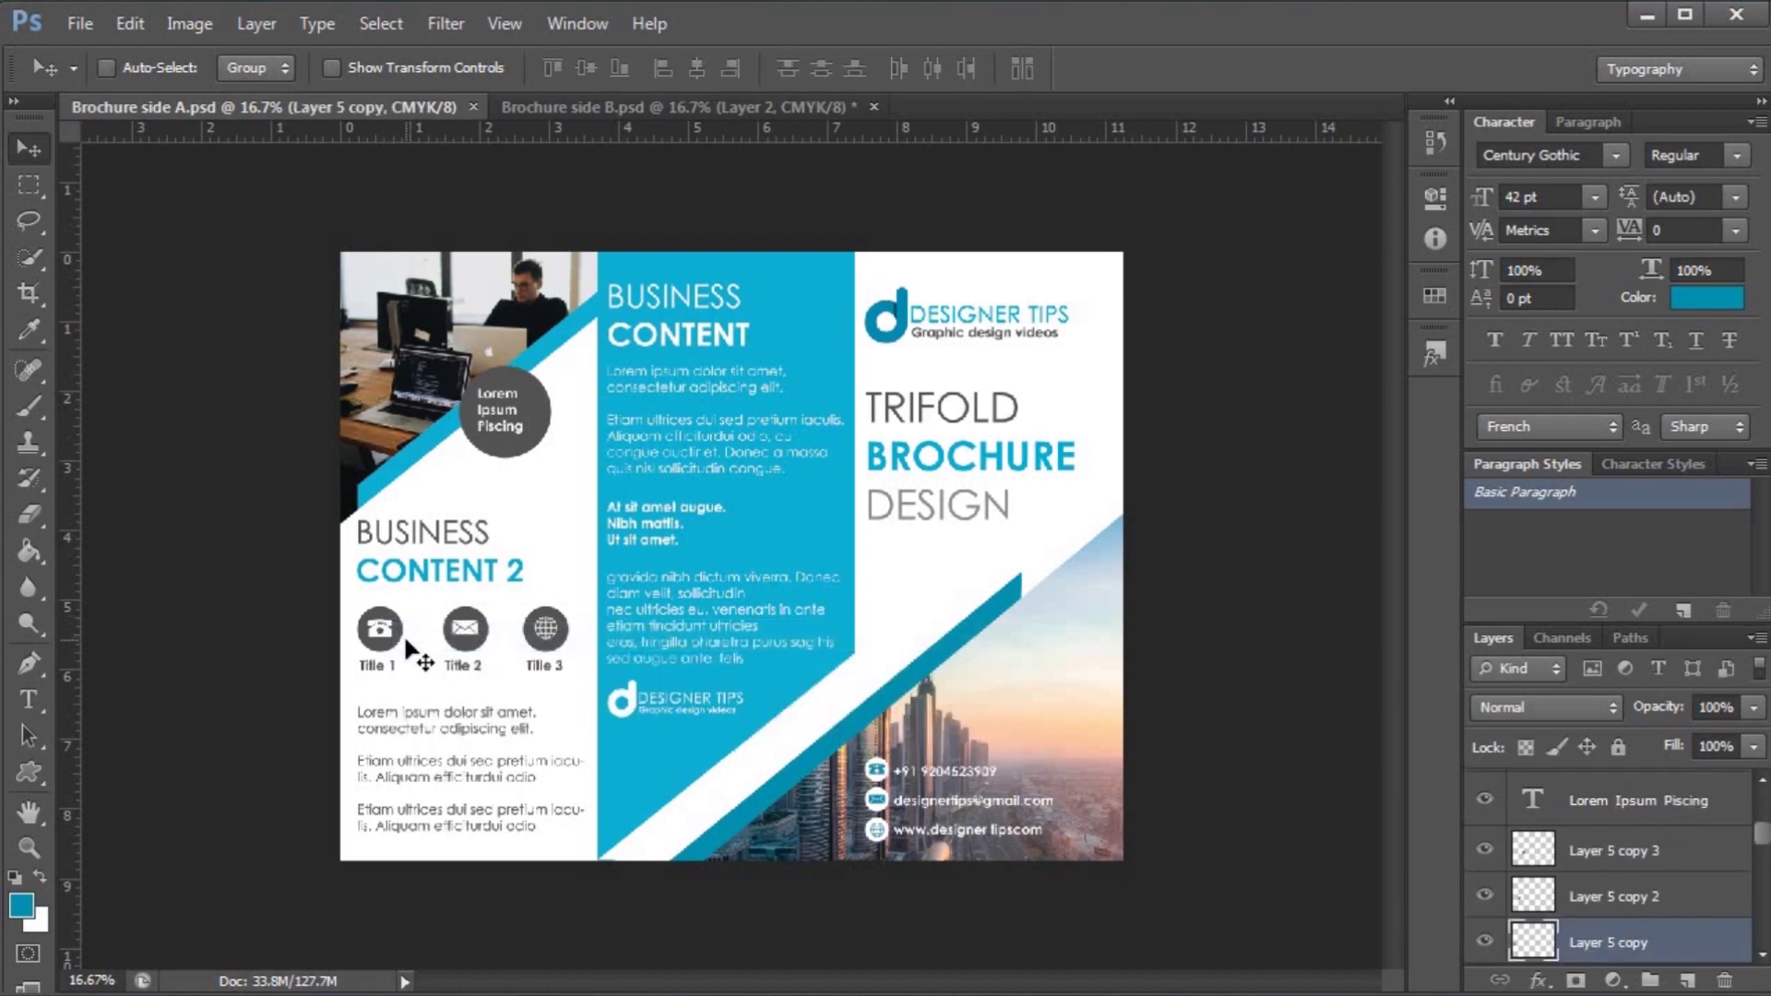
ctrl+click(388, 634)
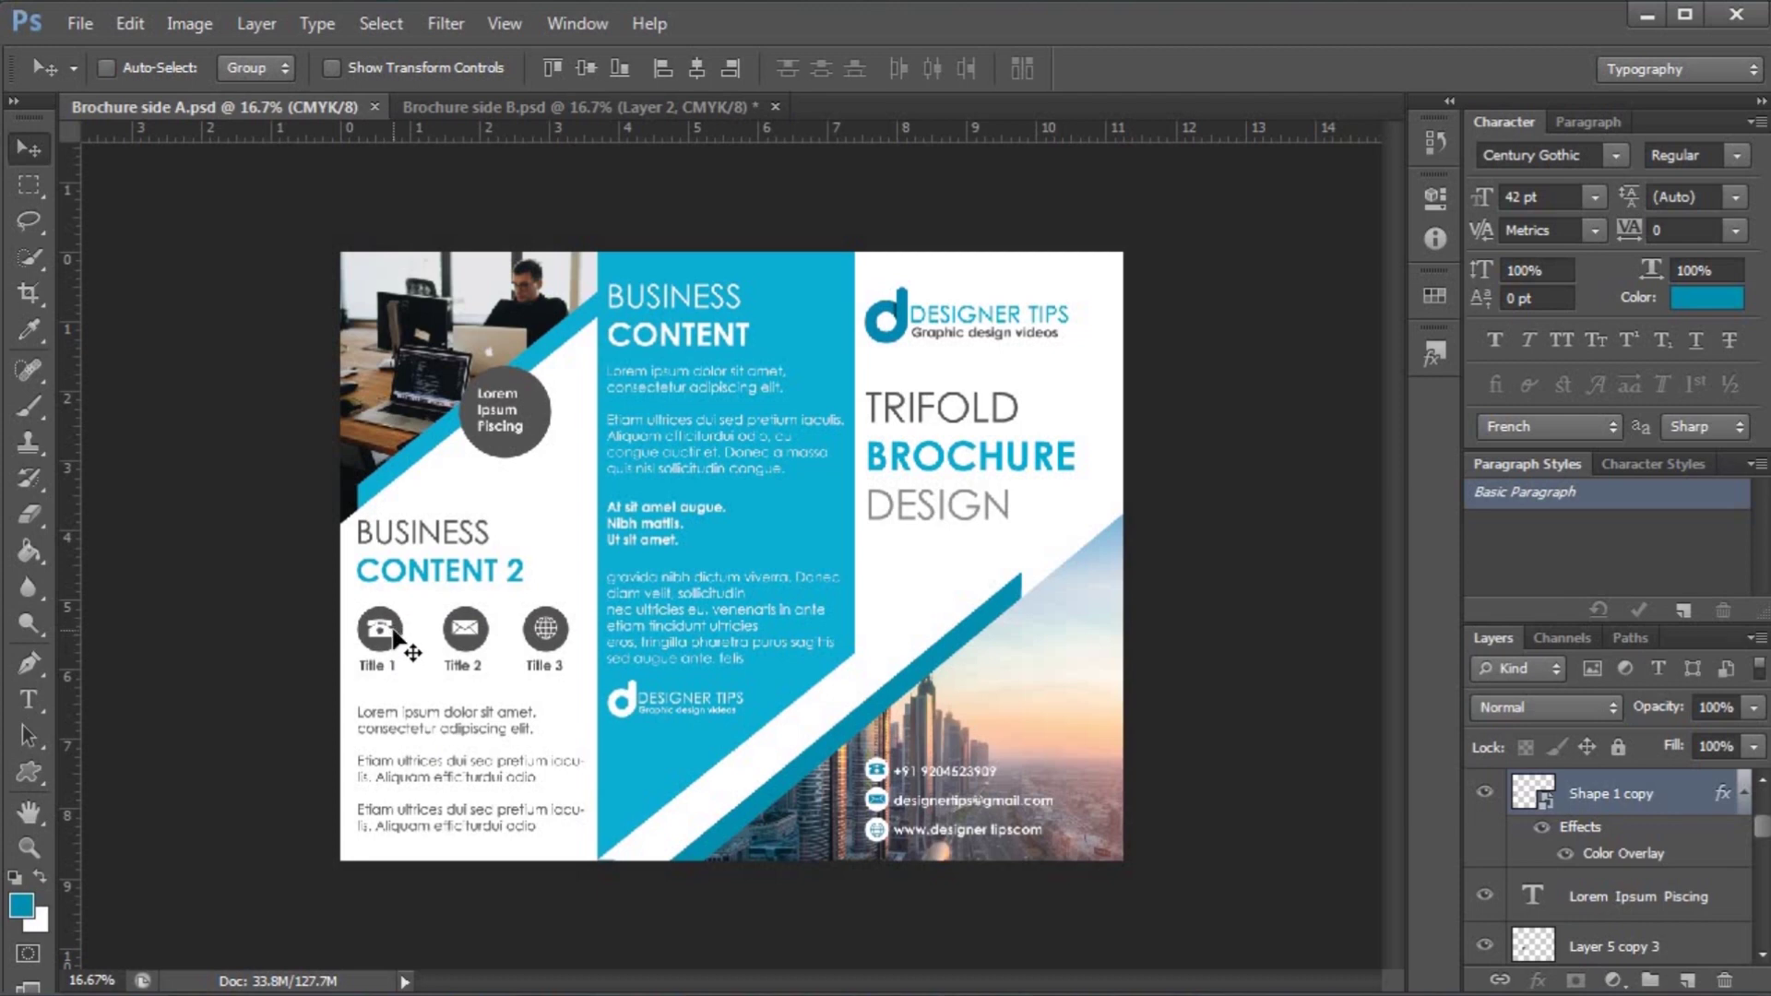
drag(399, 637, 471, 412)
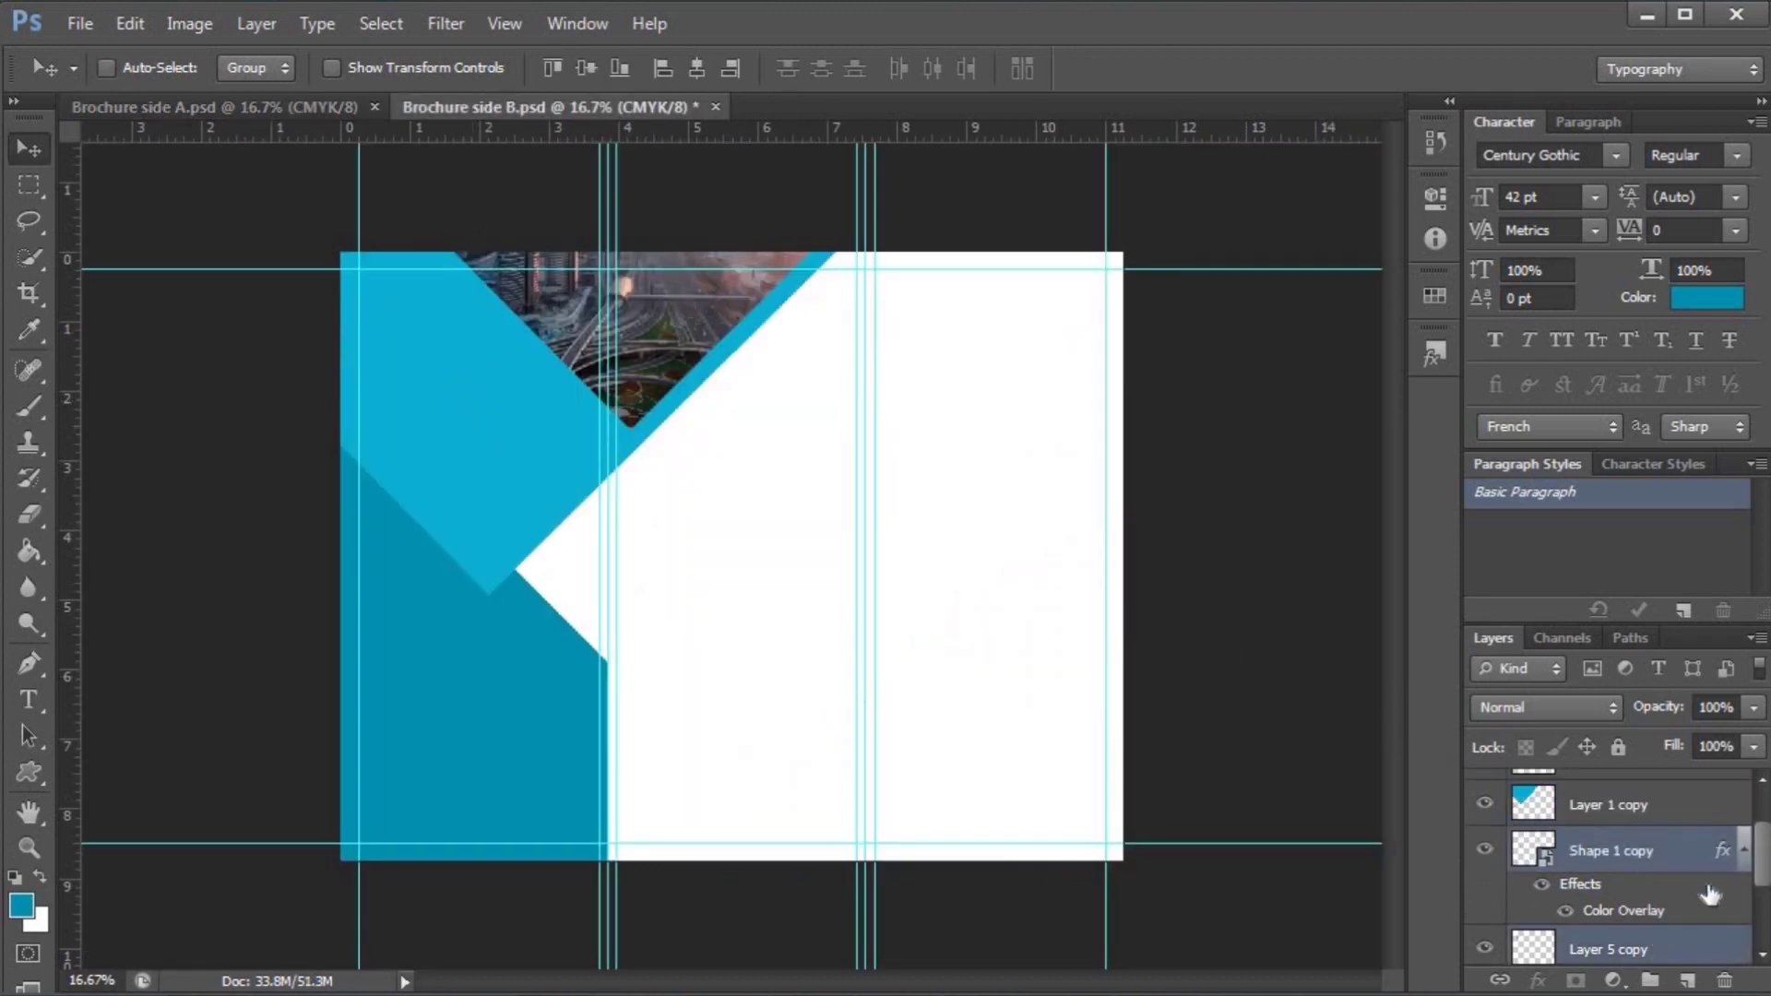
drag(1690, 891, 1602, 789)
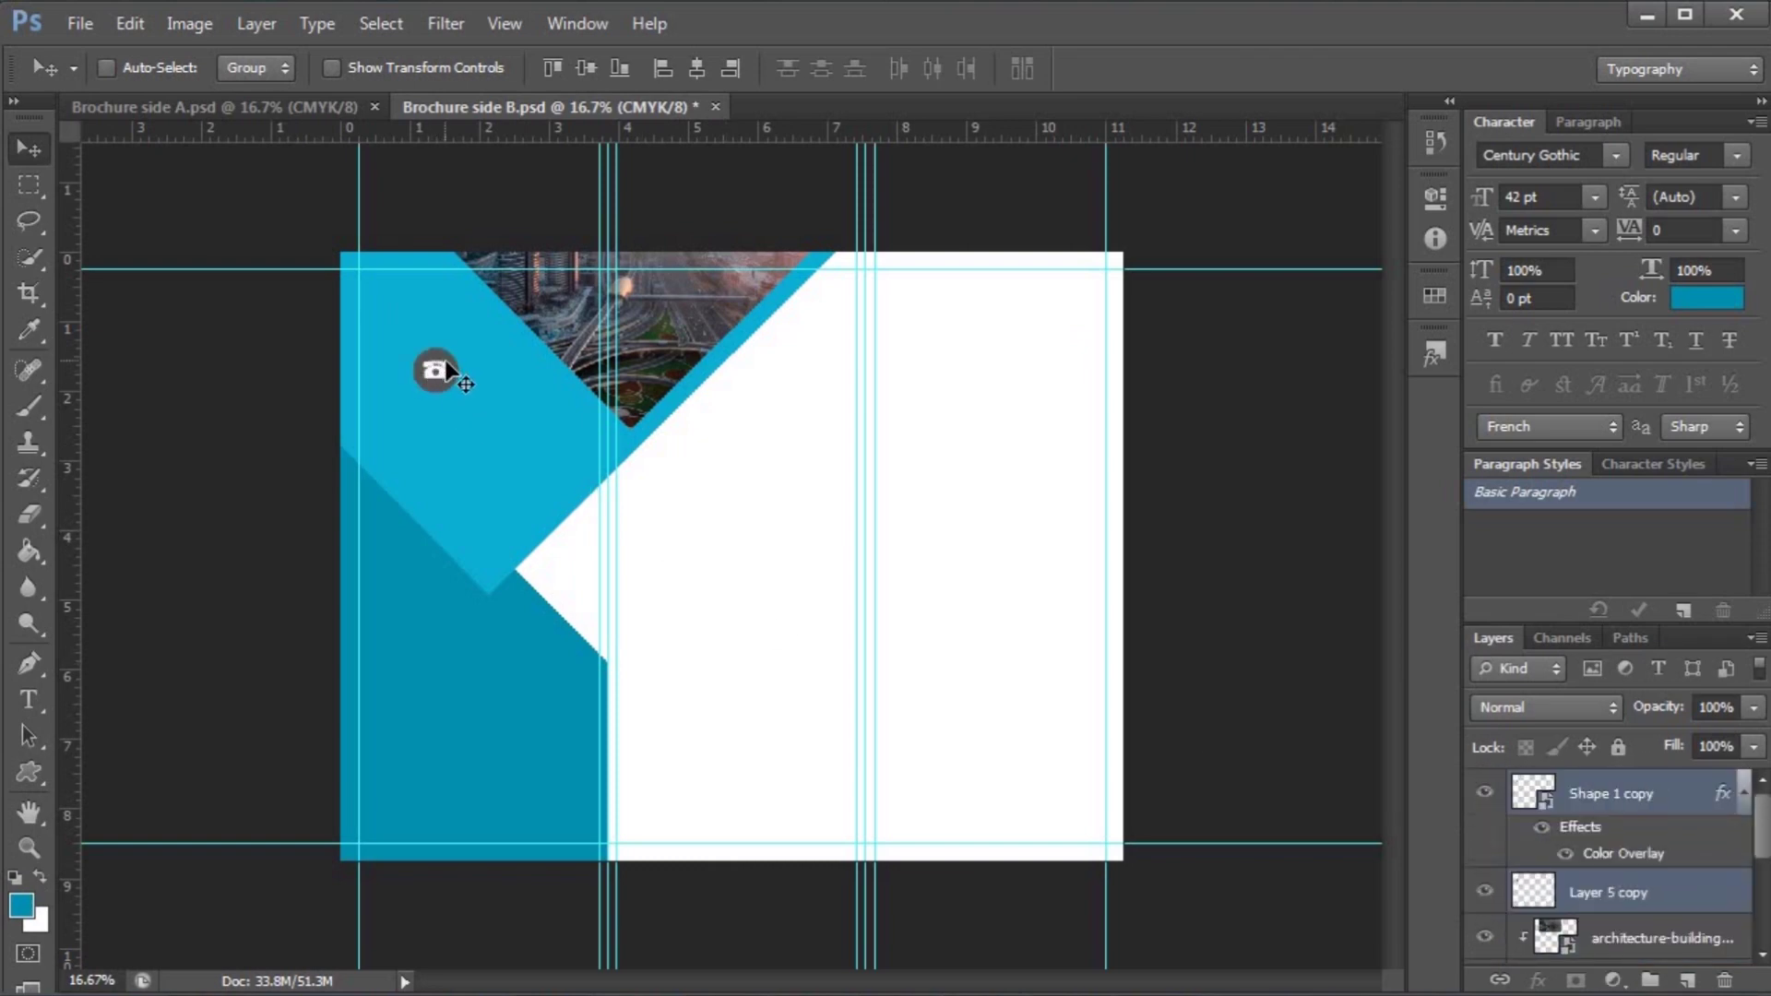
- Enlarge the phone icon to about 189% near side B's top-left and select Layer 5 copy
key(ctrl+t)
drag(462, 415, 436, 380)
key(Return)
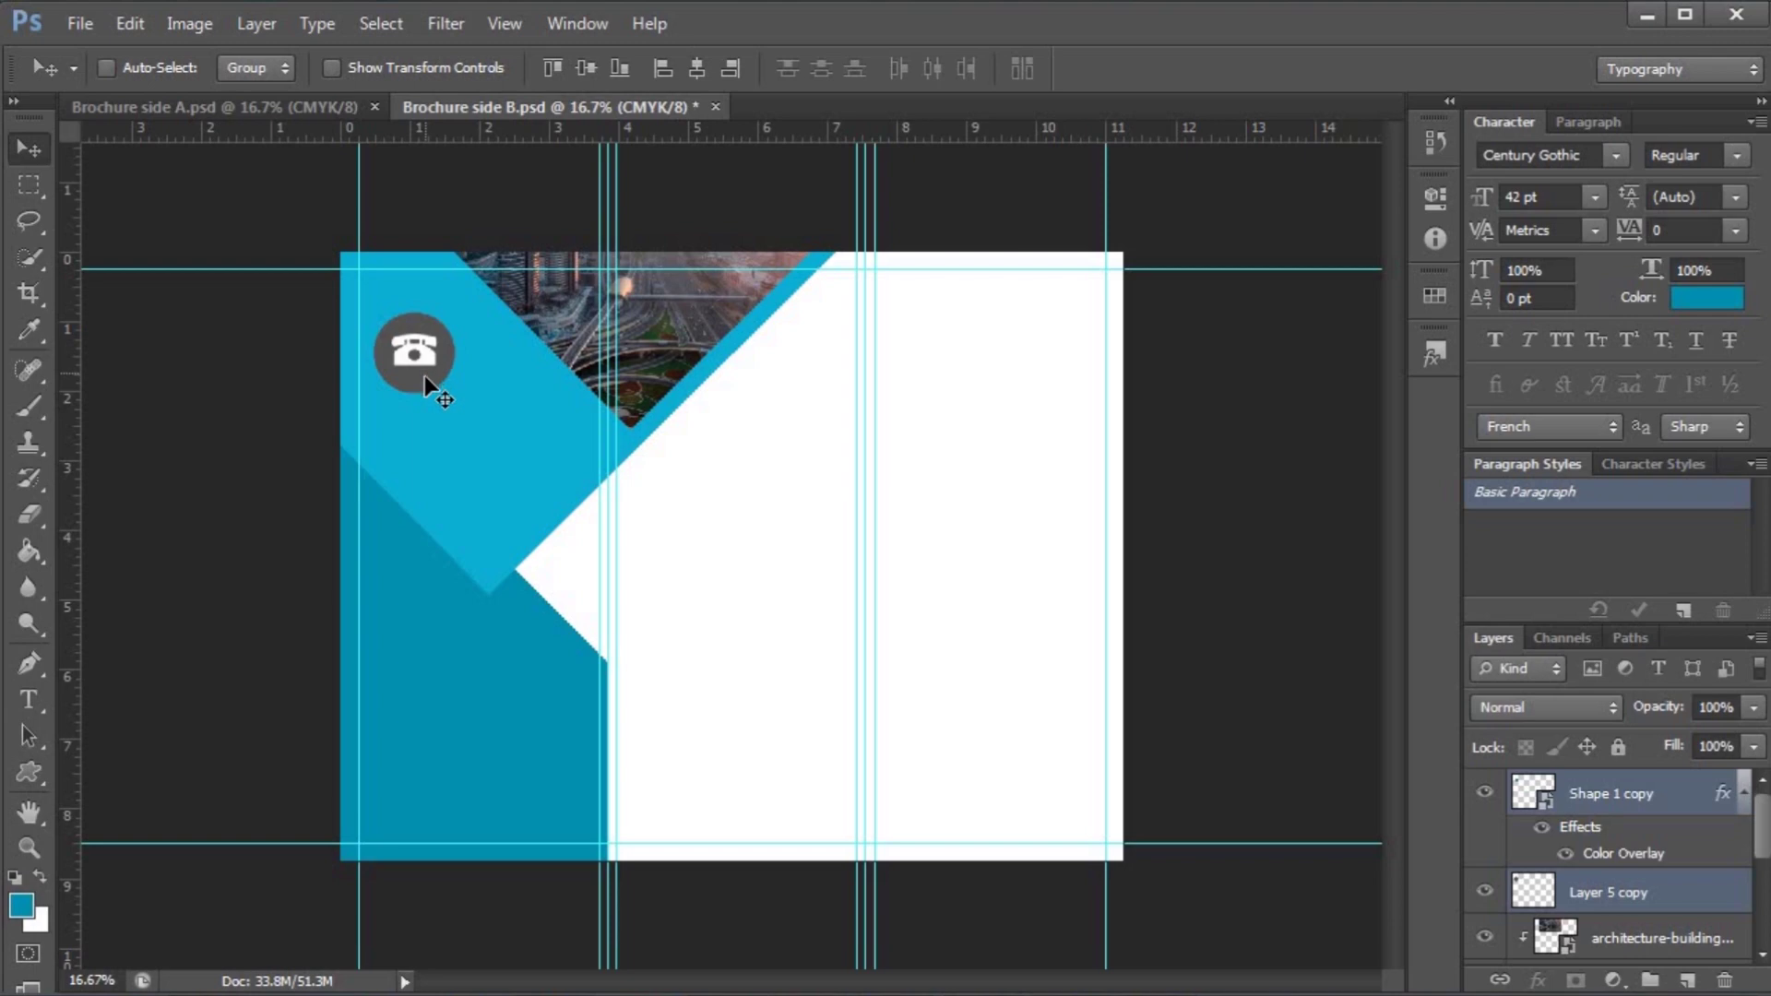
right_click(434, 383)
click(465, 395)
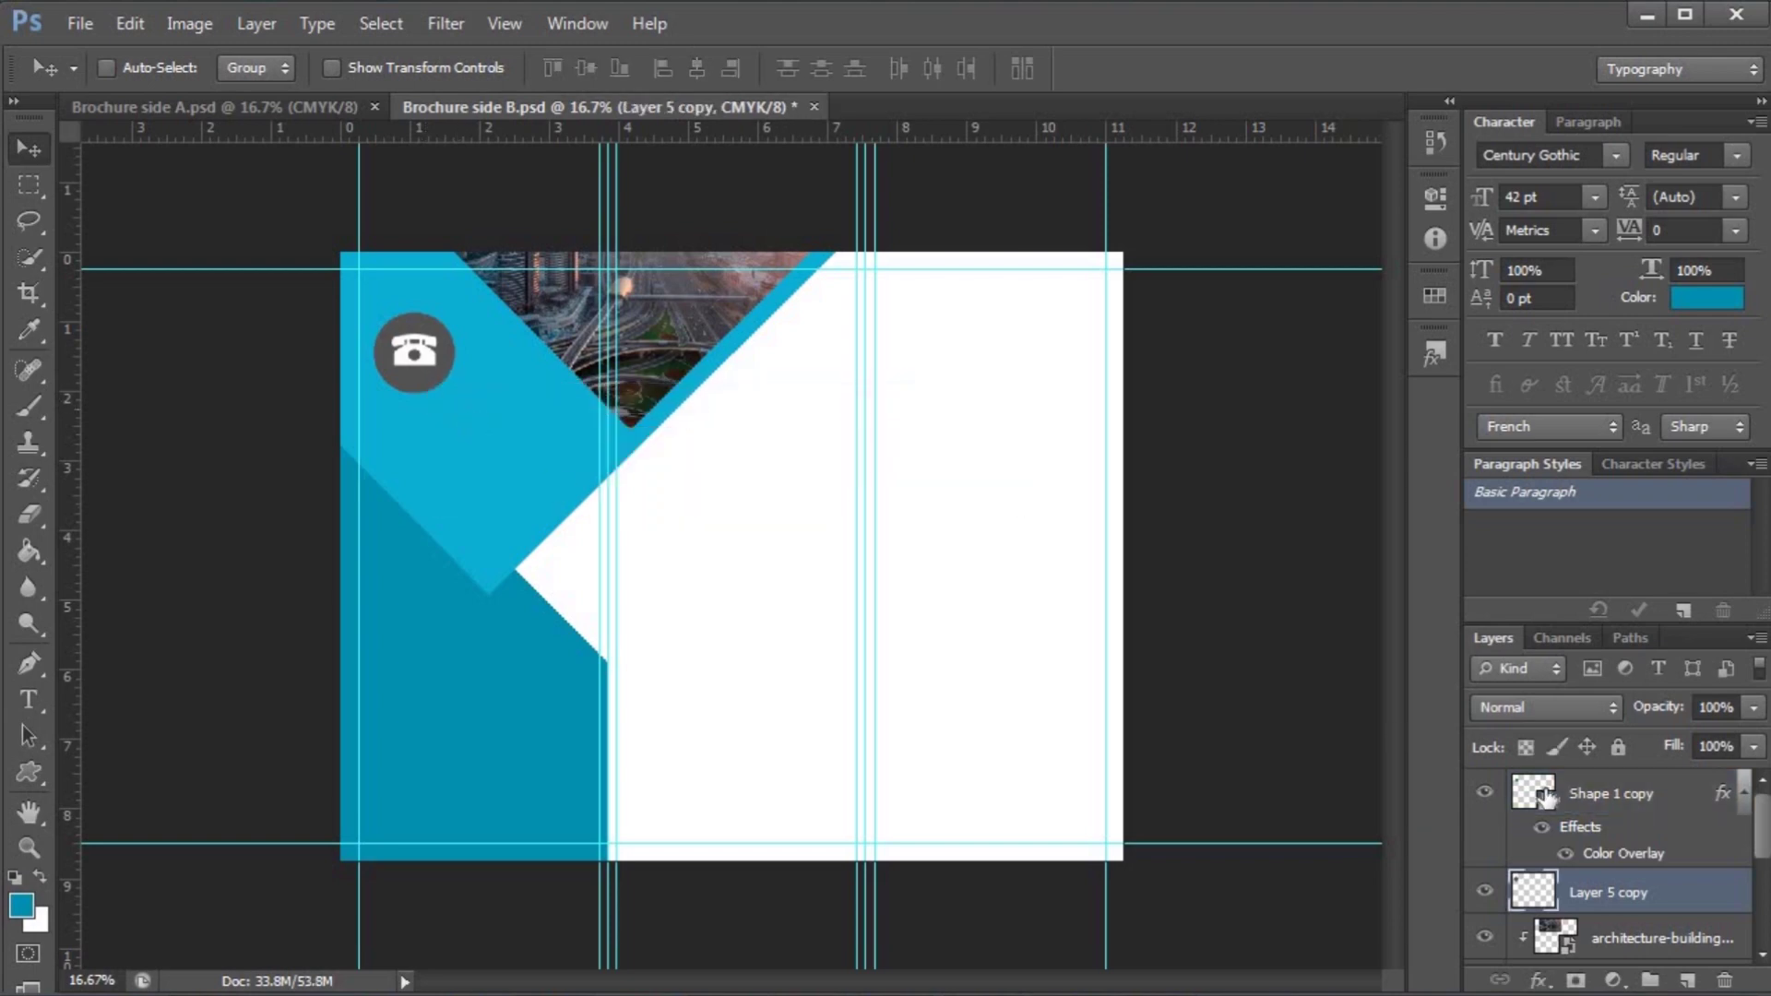
- Give the circle layer (Layer 5 copy) a white Color Overlay
double_click(1690, 889)
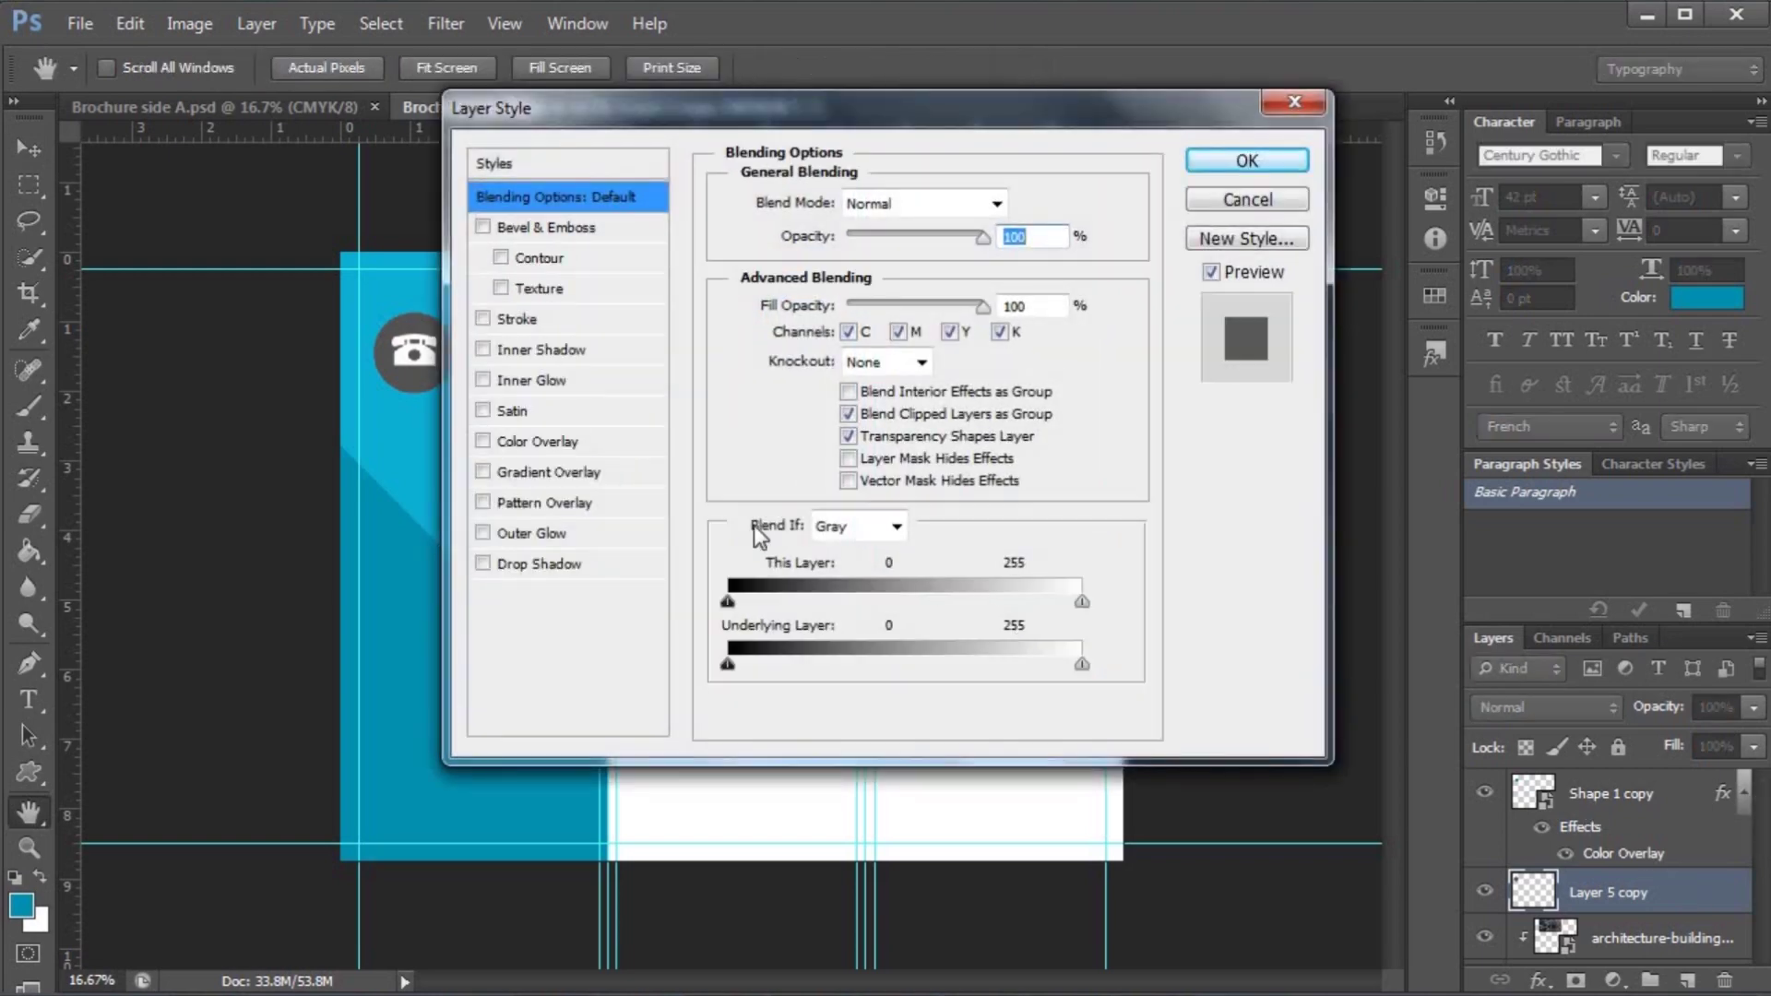
click(562, 440)
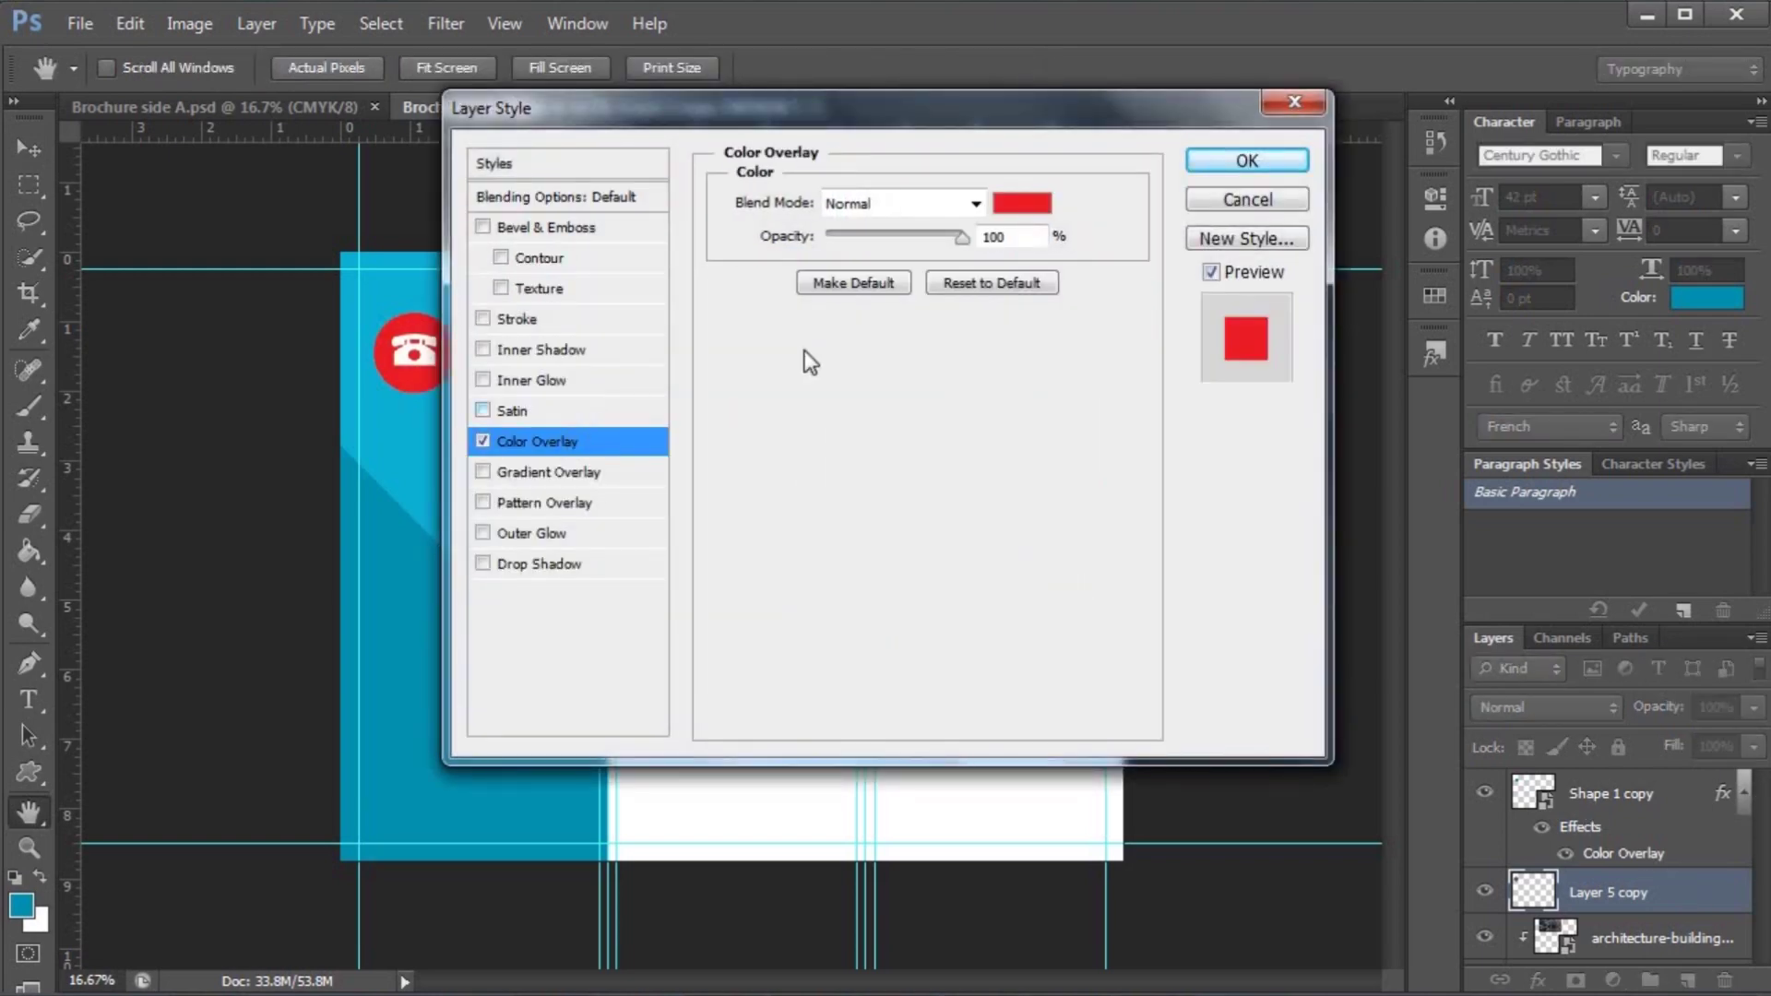
click(1017, 209)
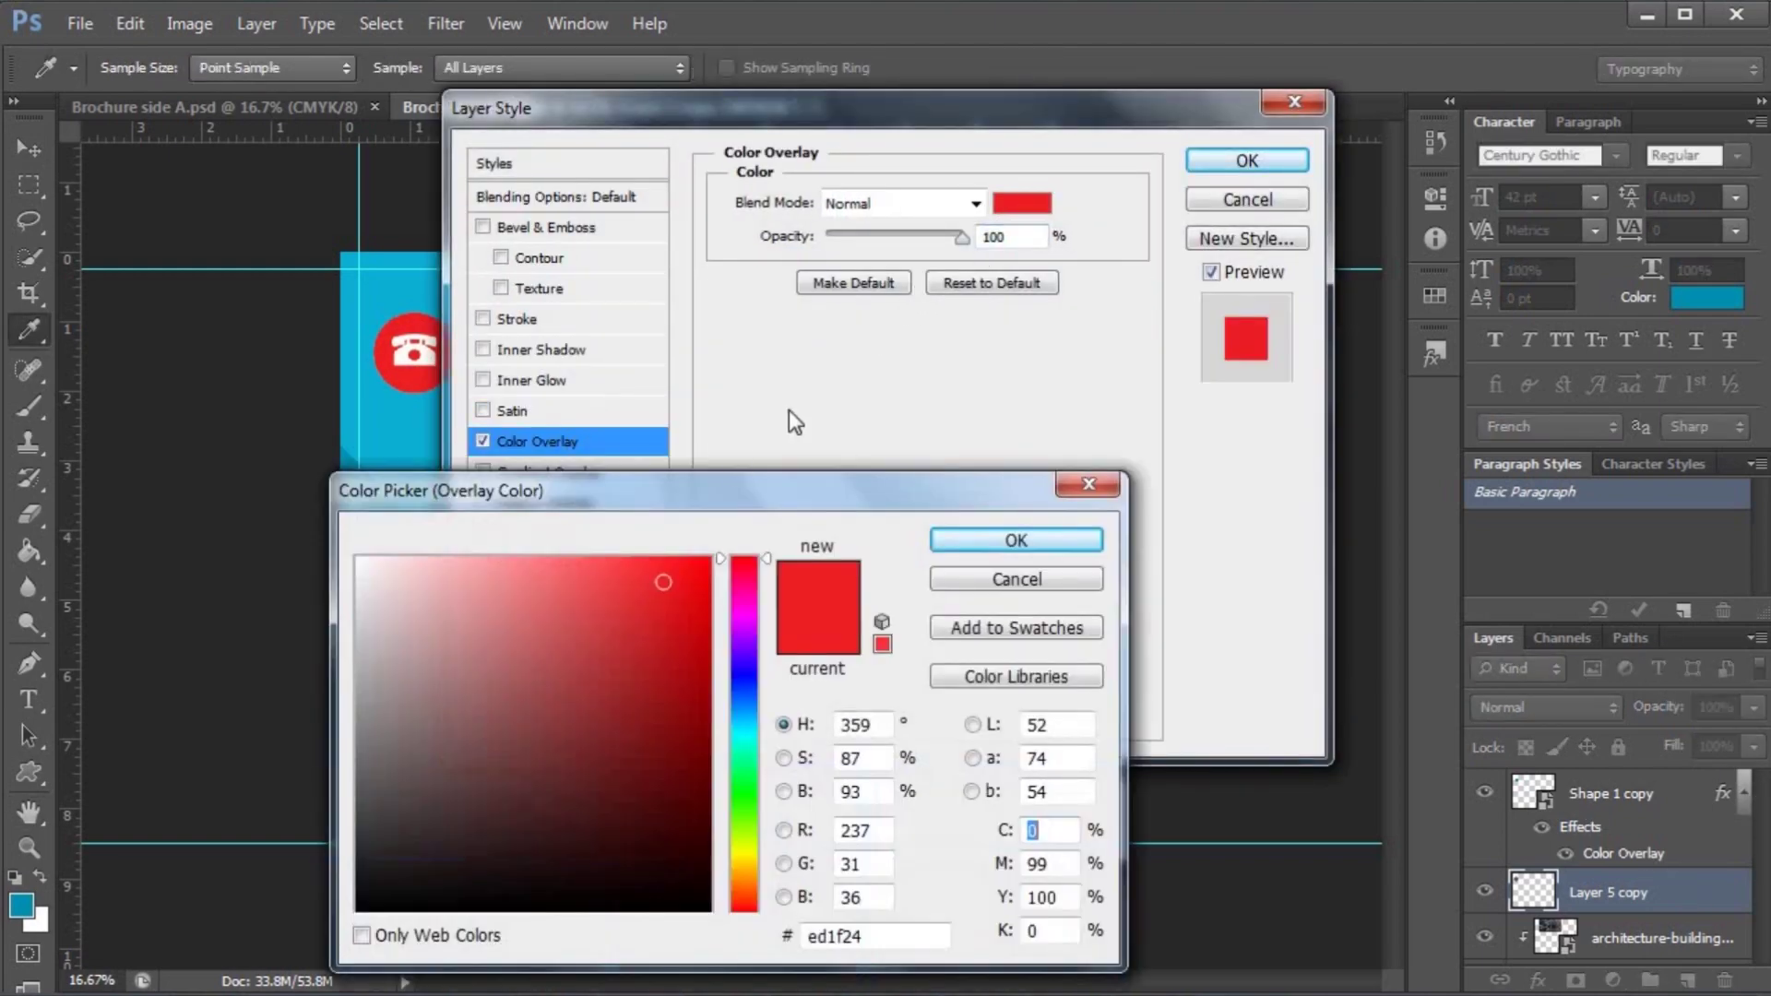
drag(521, 603, 352, 558)
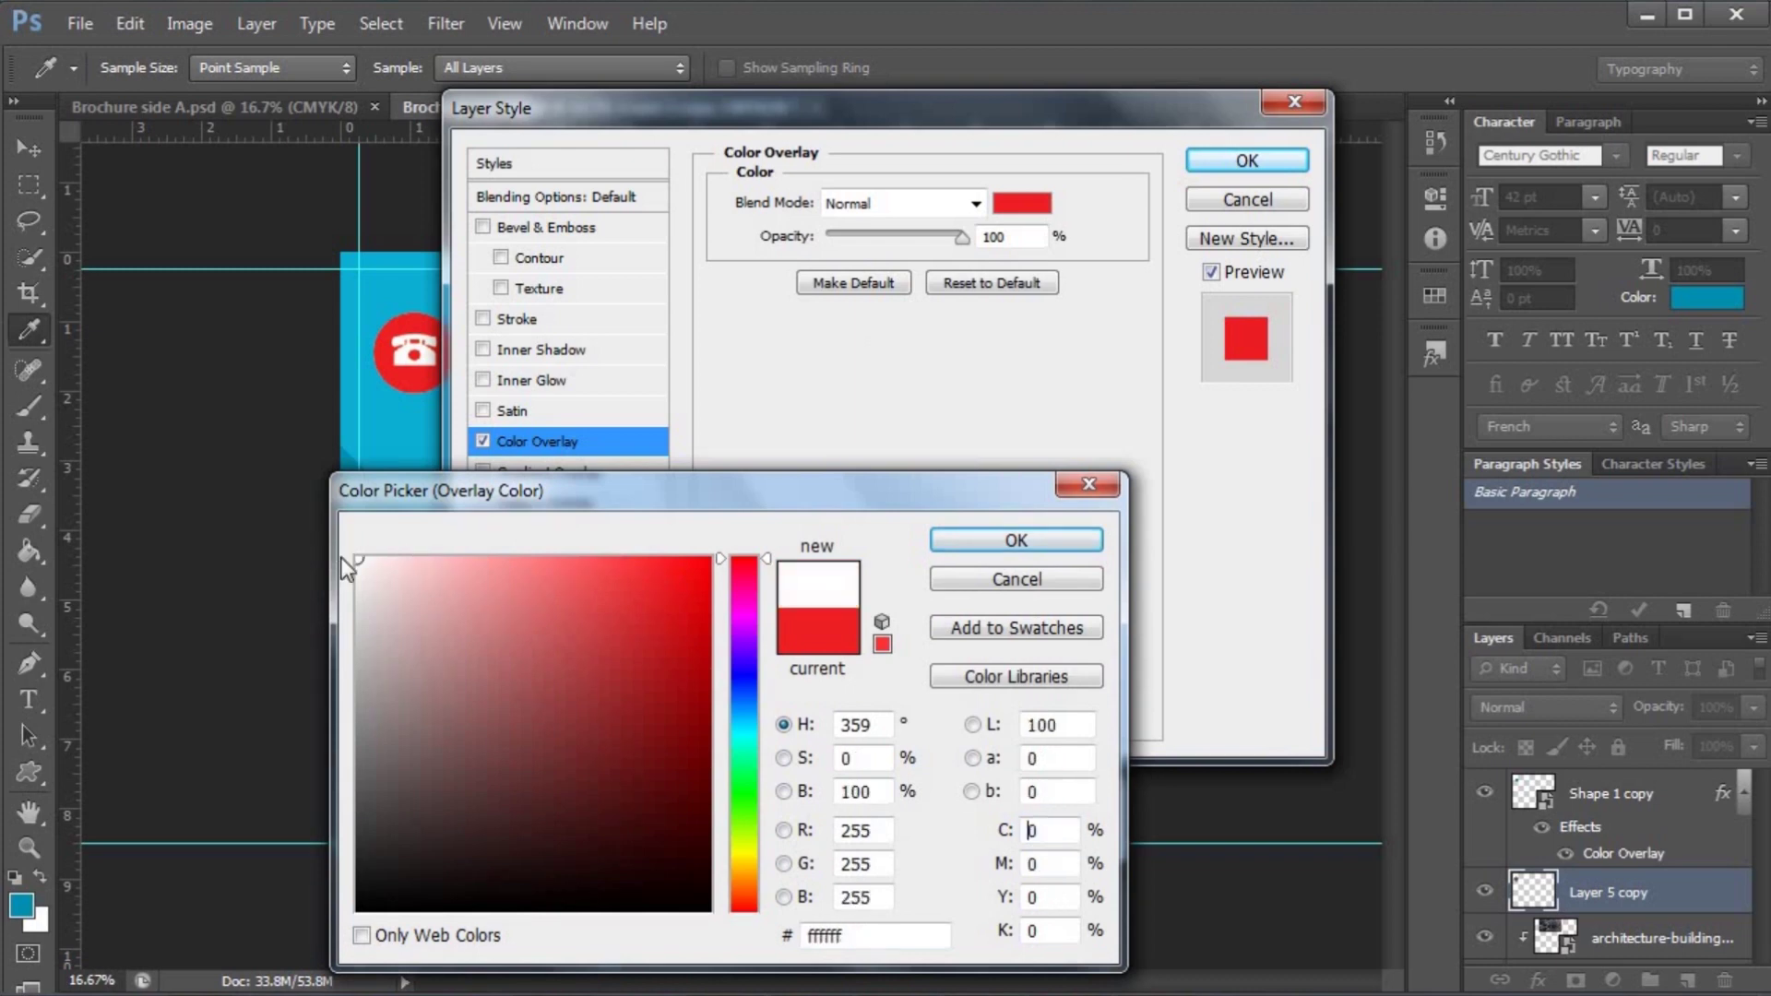
click(1017, 541)
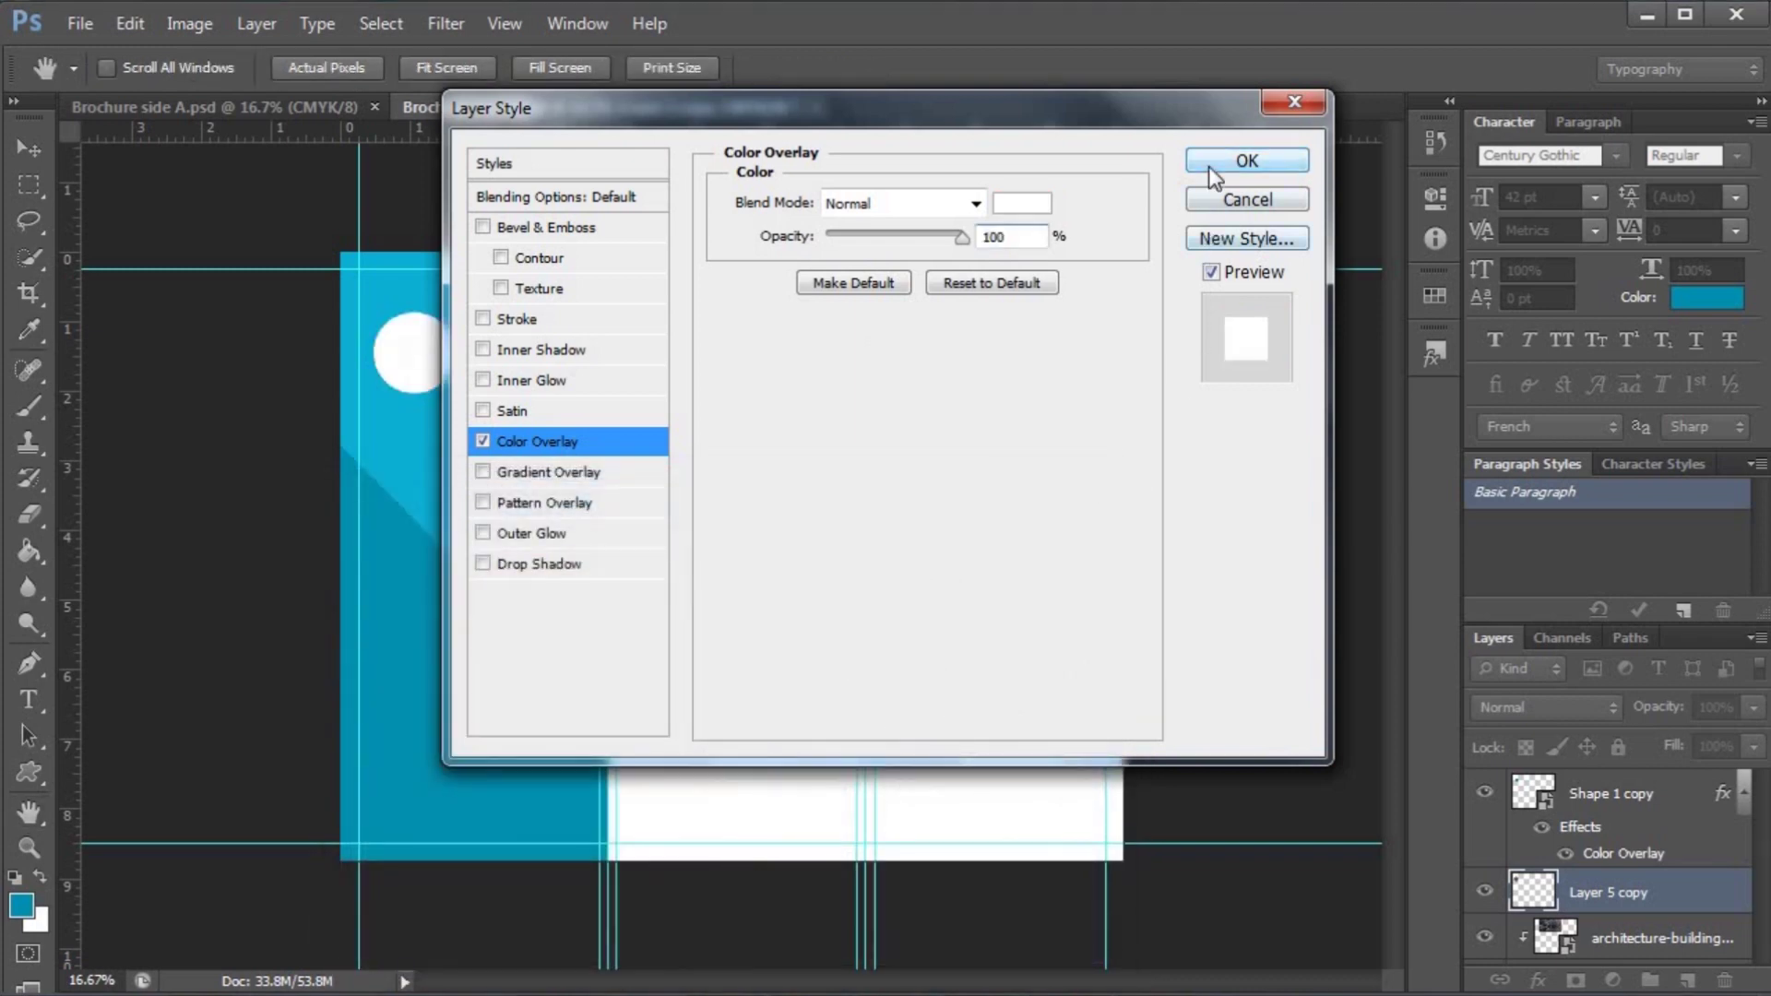
click(1247, 160)
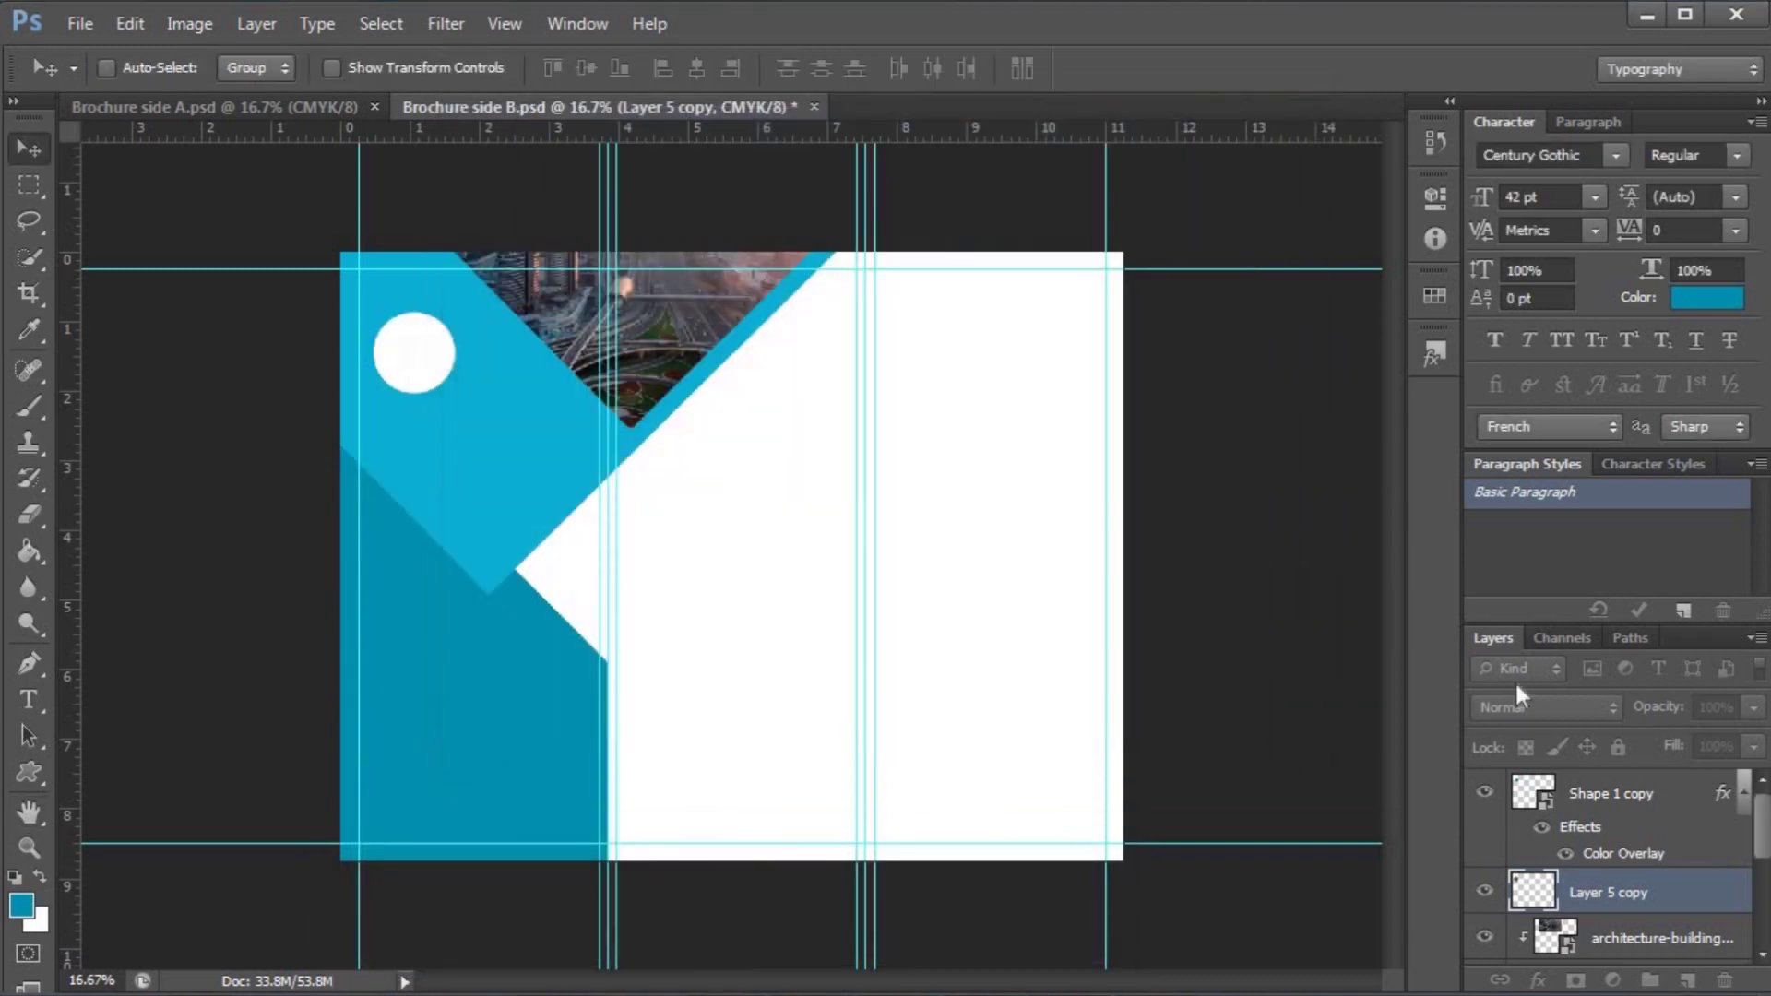
- Set the phone icon's Color Overlay to grey #676767
click(1582, 856)
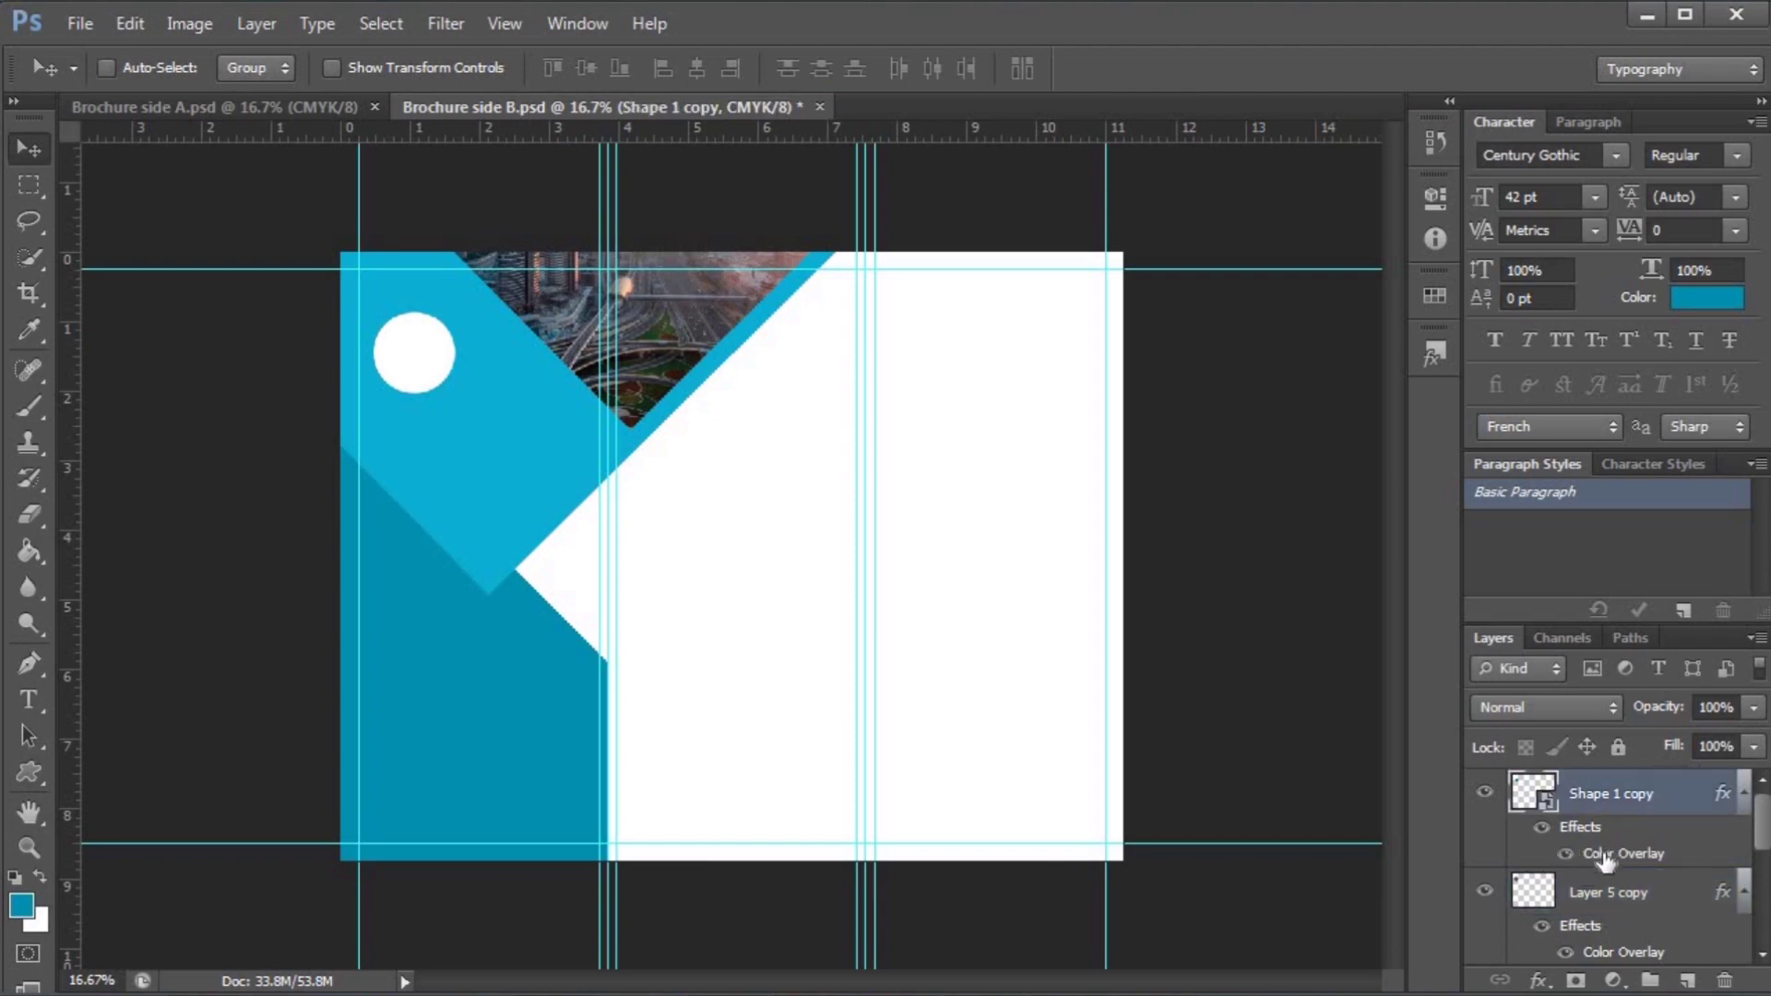
double_click(1605, 856)
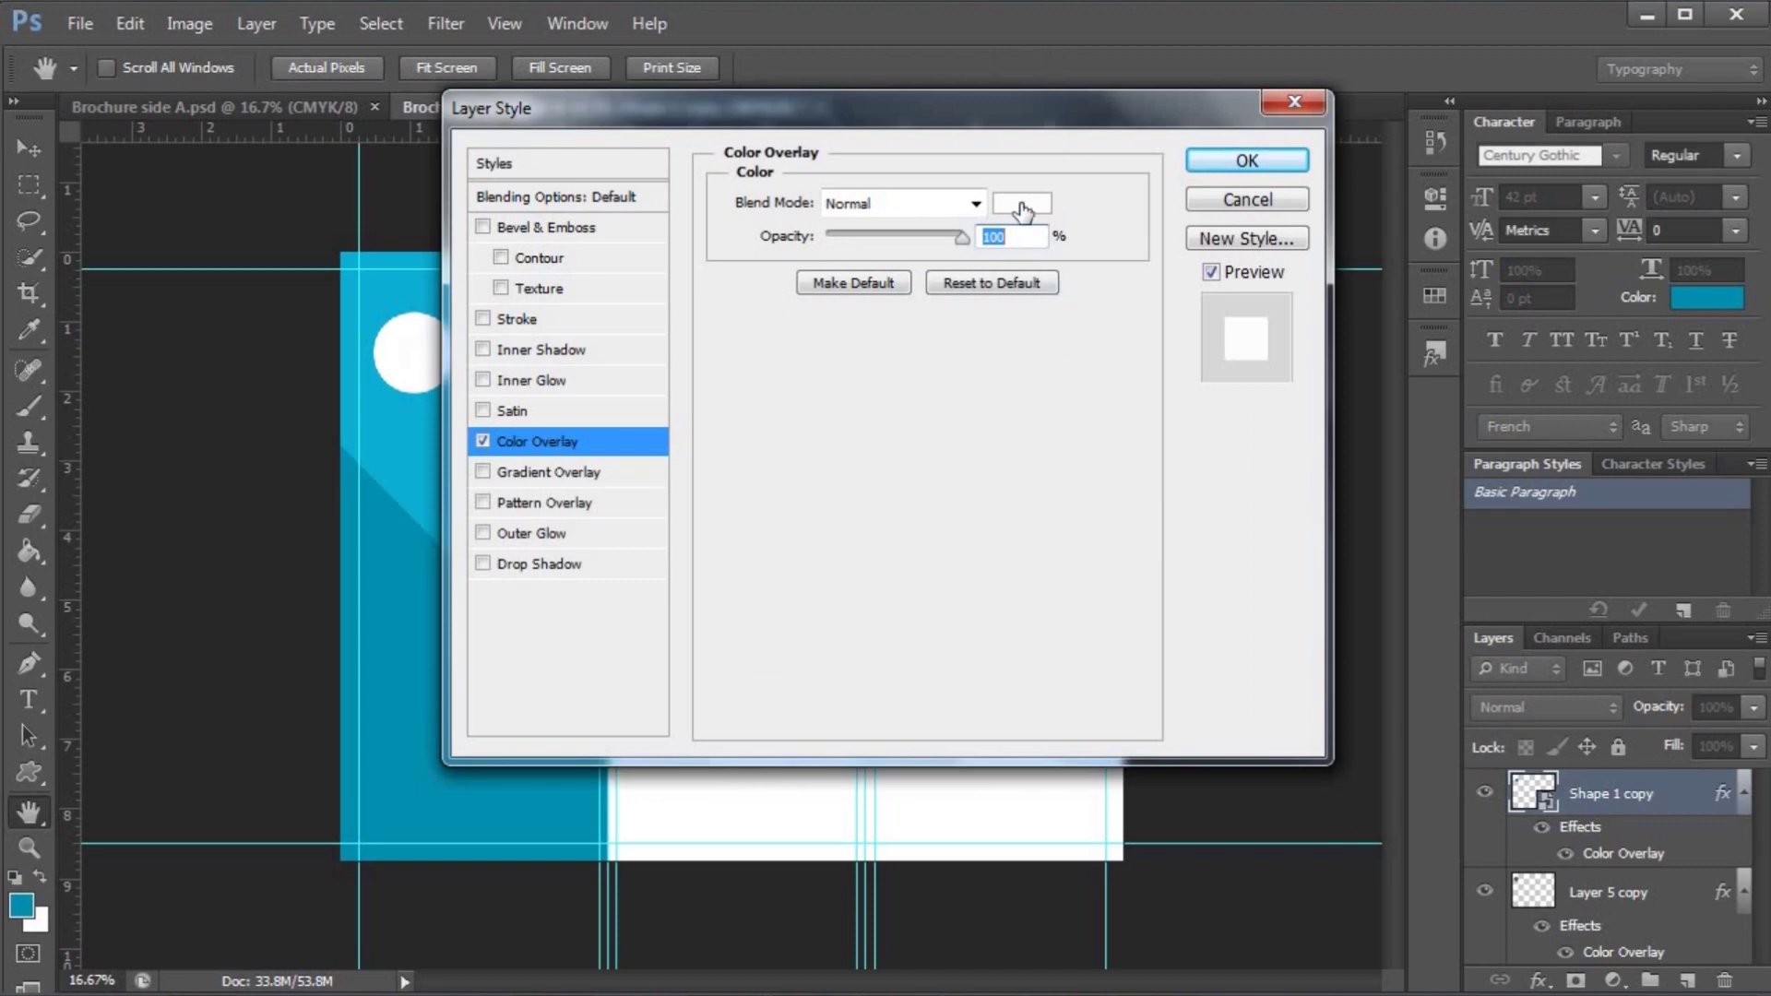
click(1024, 204)
drag(364, 821, 361, 754)
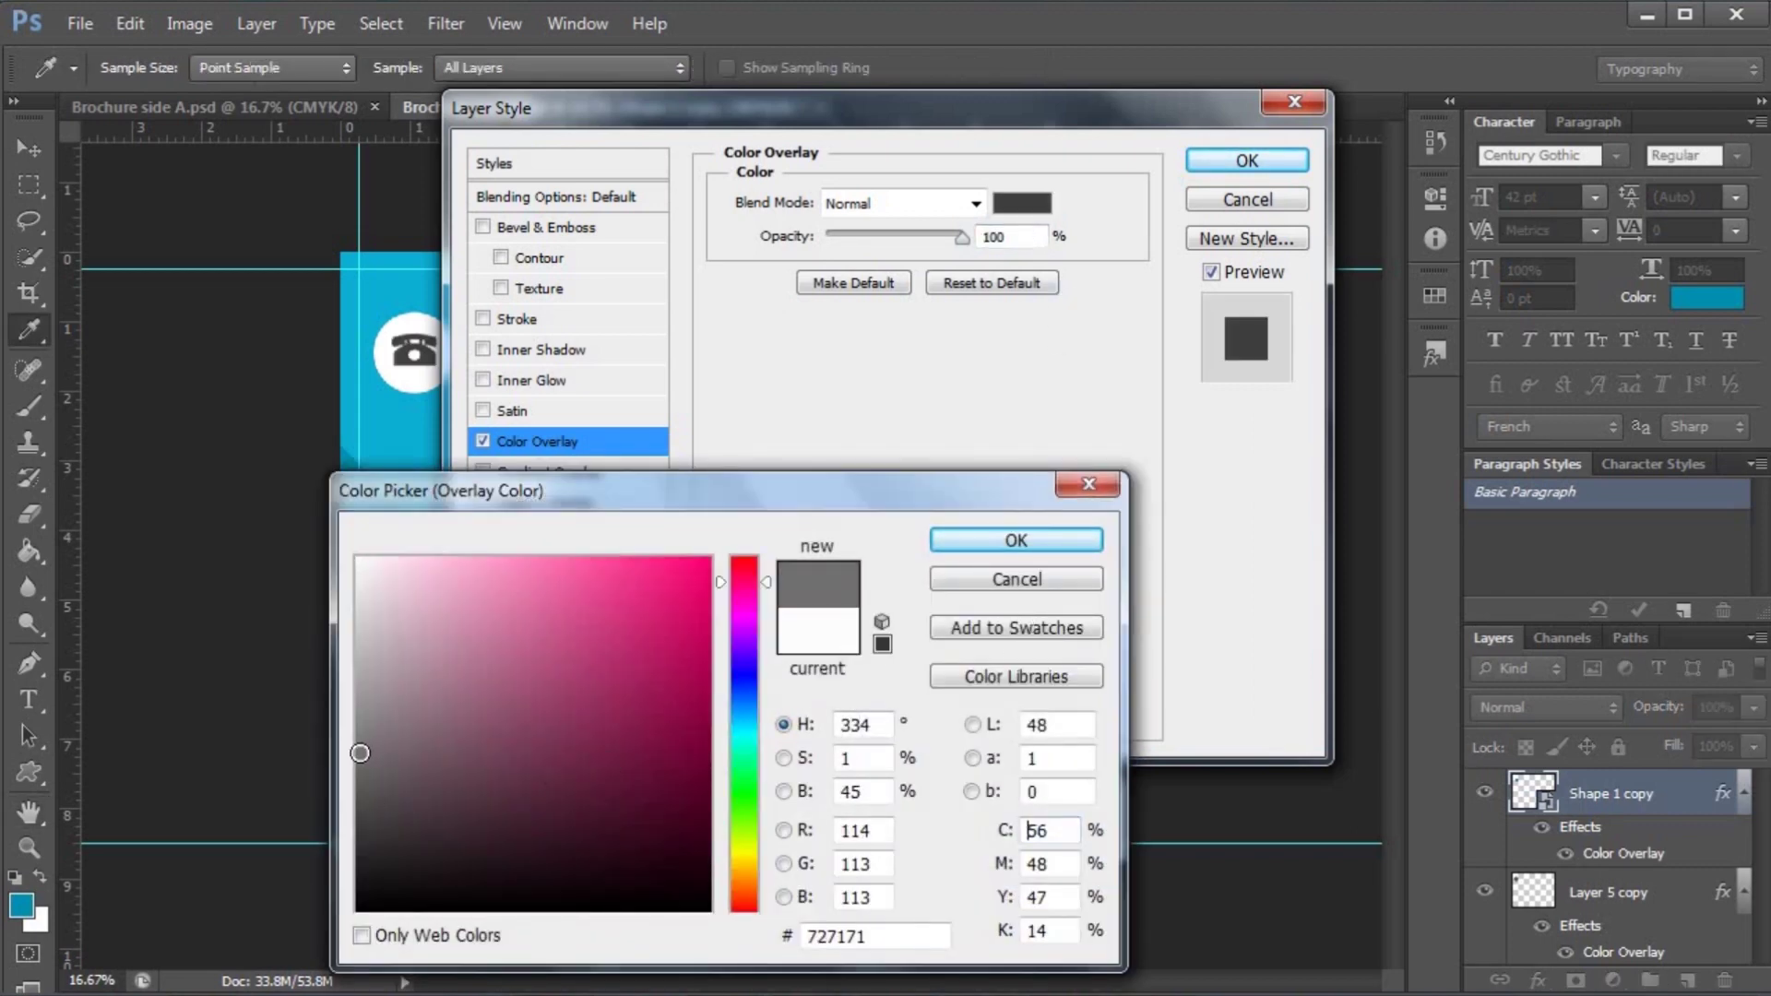
double_click(912, 943)
text(676767)
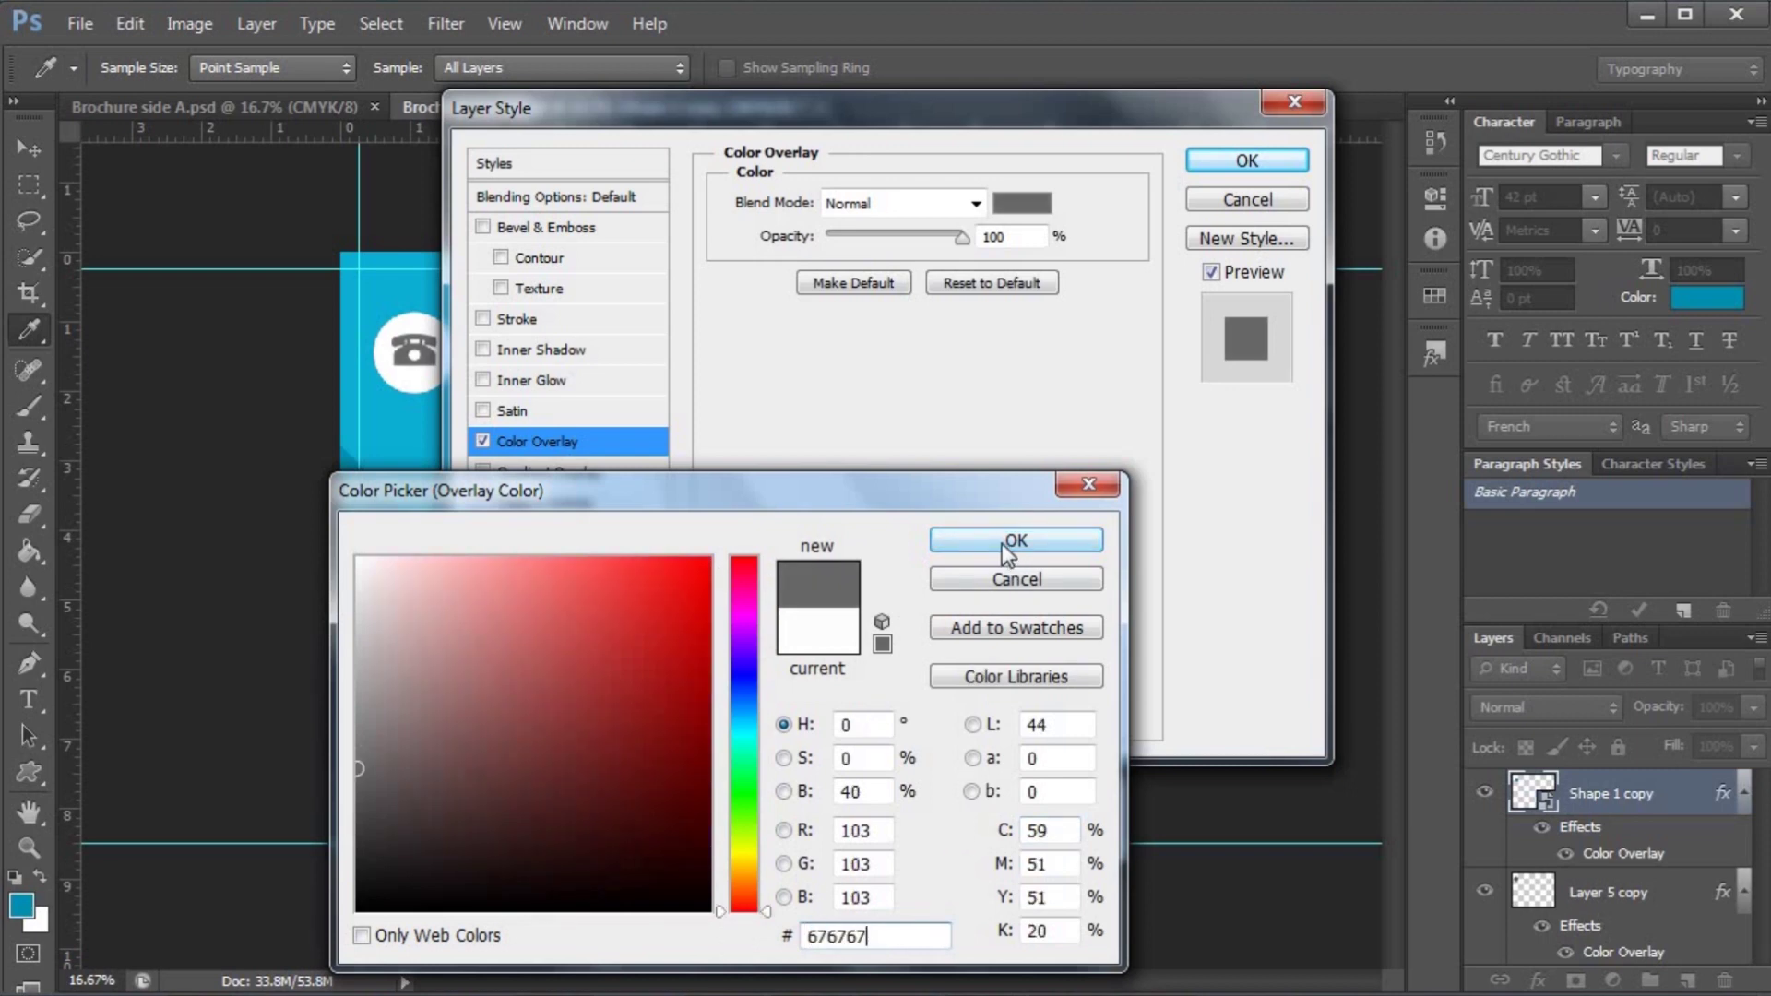
click(1009, 544)
click(1219, 163)
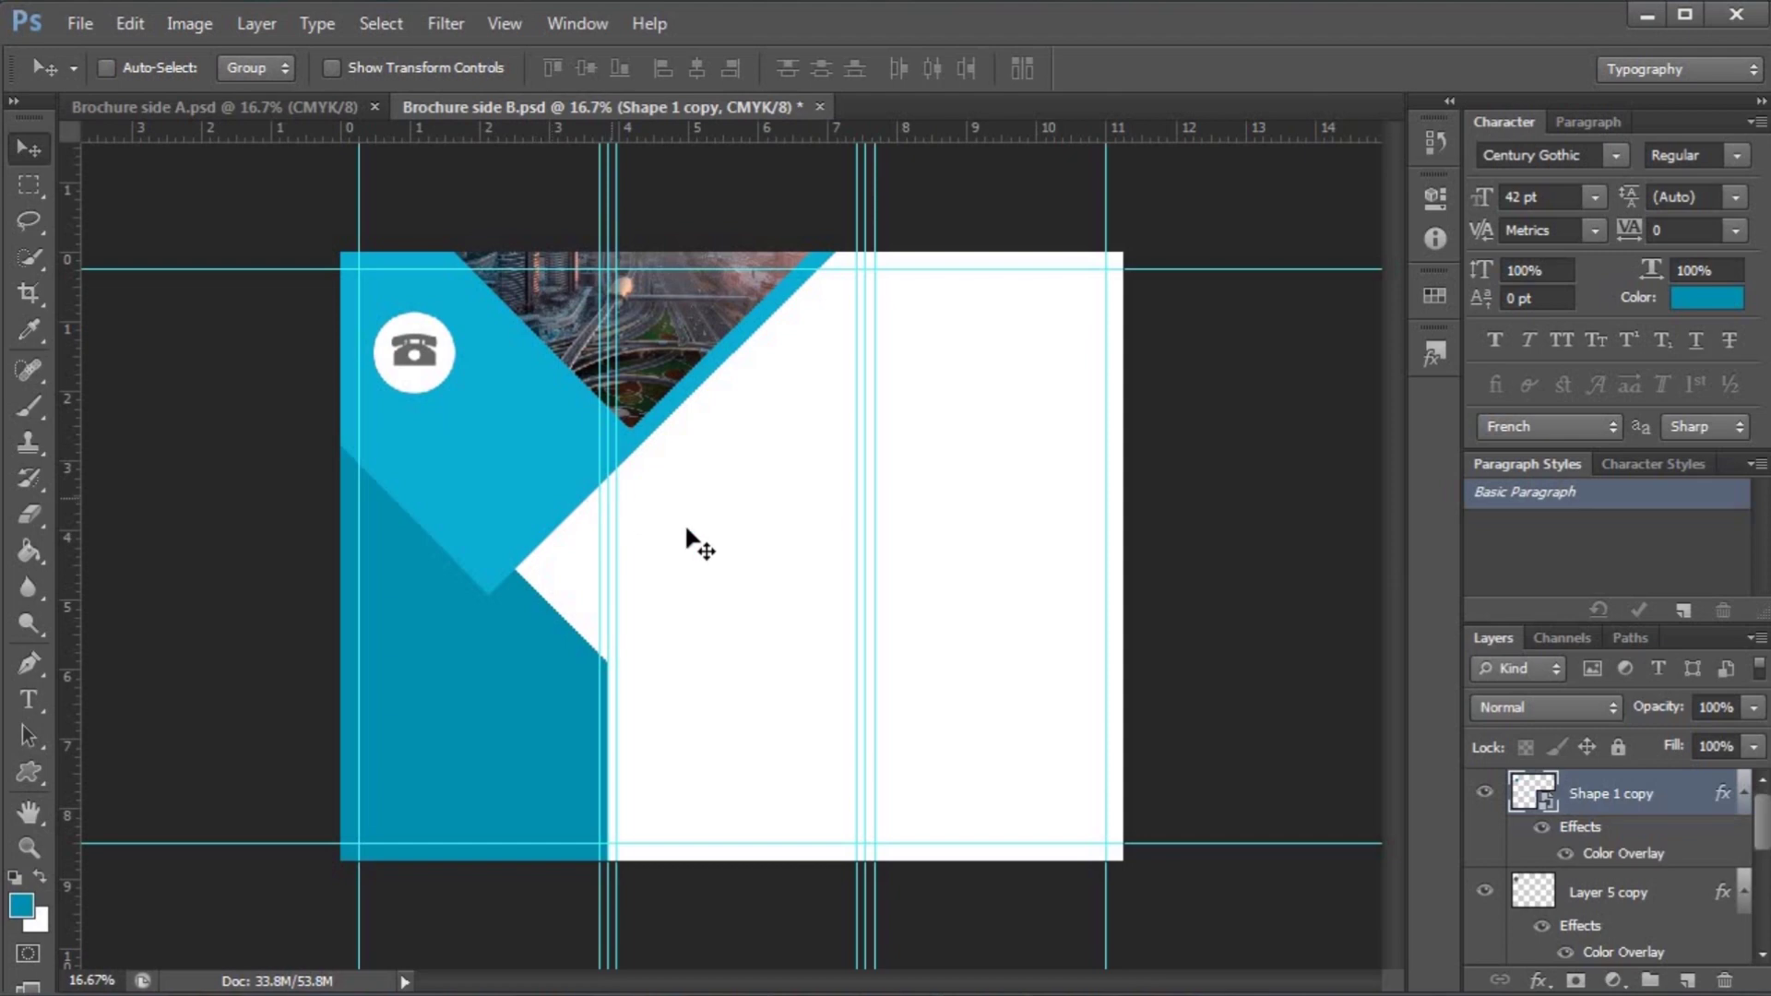
- Copy the three Lorem ipsum dolor lines from the words notes file
mouse_move(978, 991)
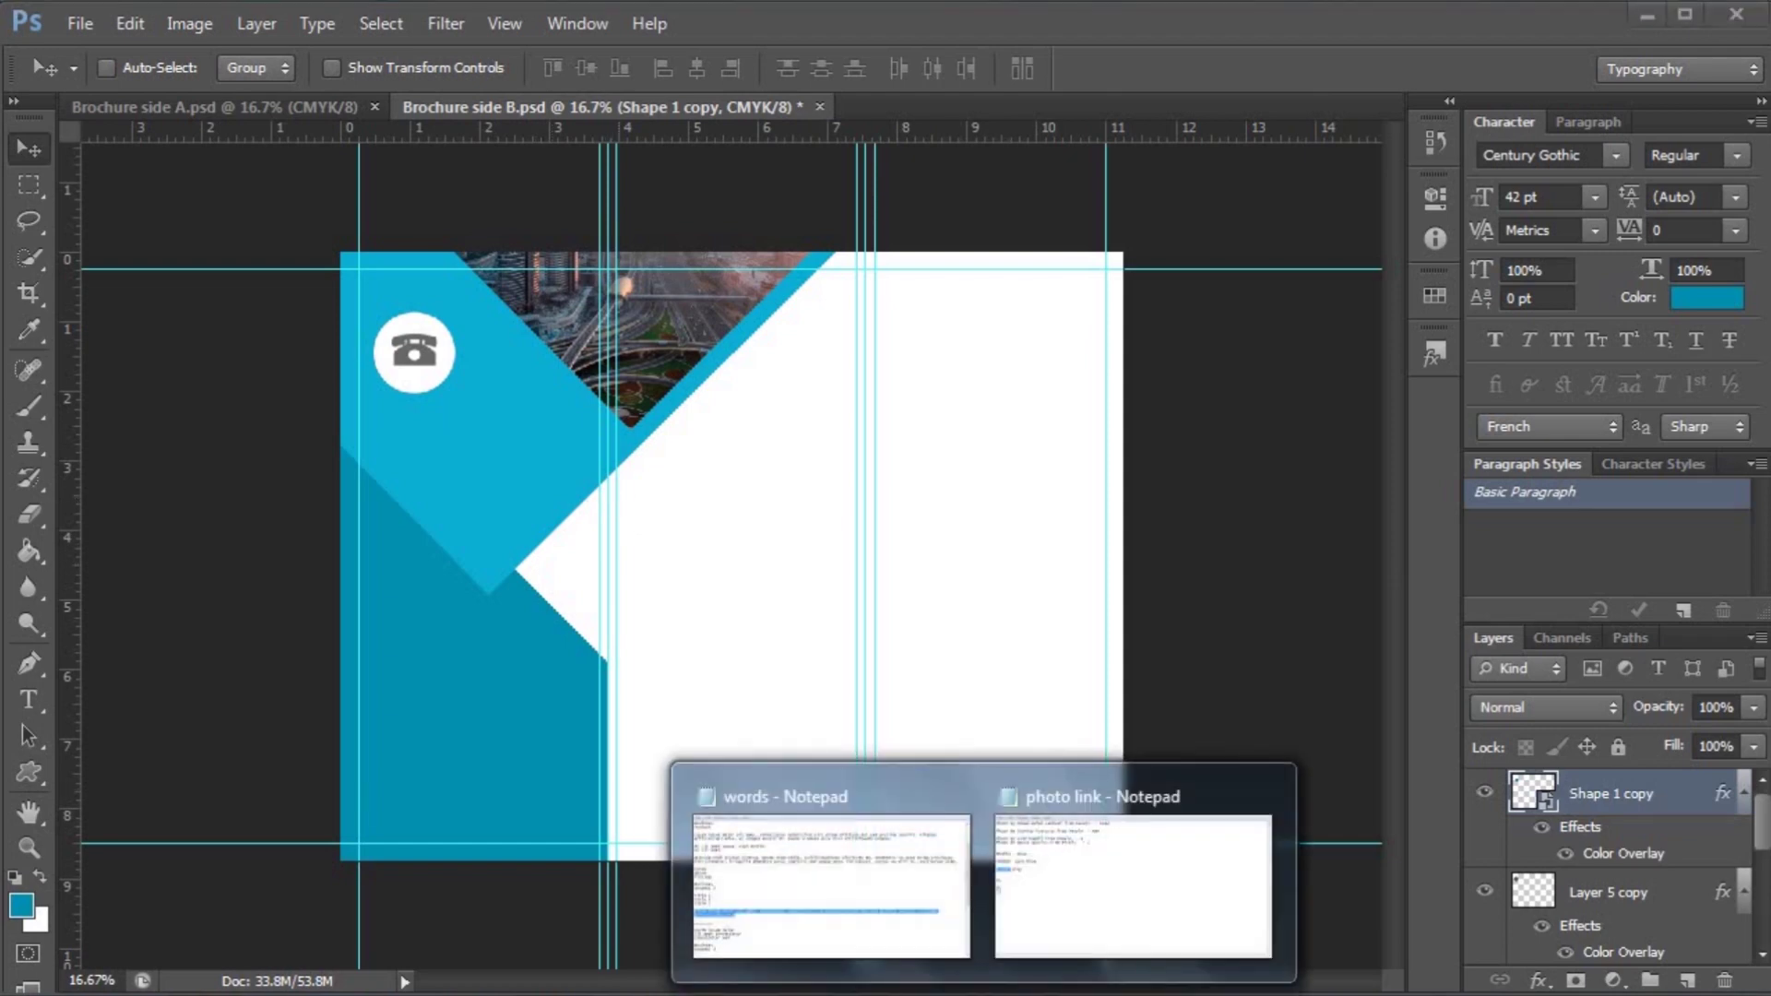
click(894, 929)
click(297, 743)
scroll(301, 742, down, 3)
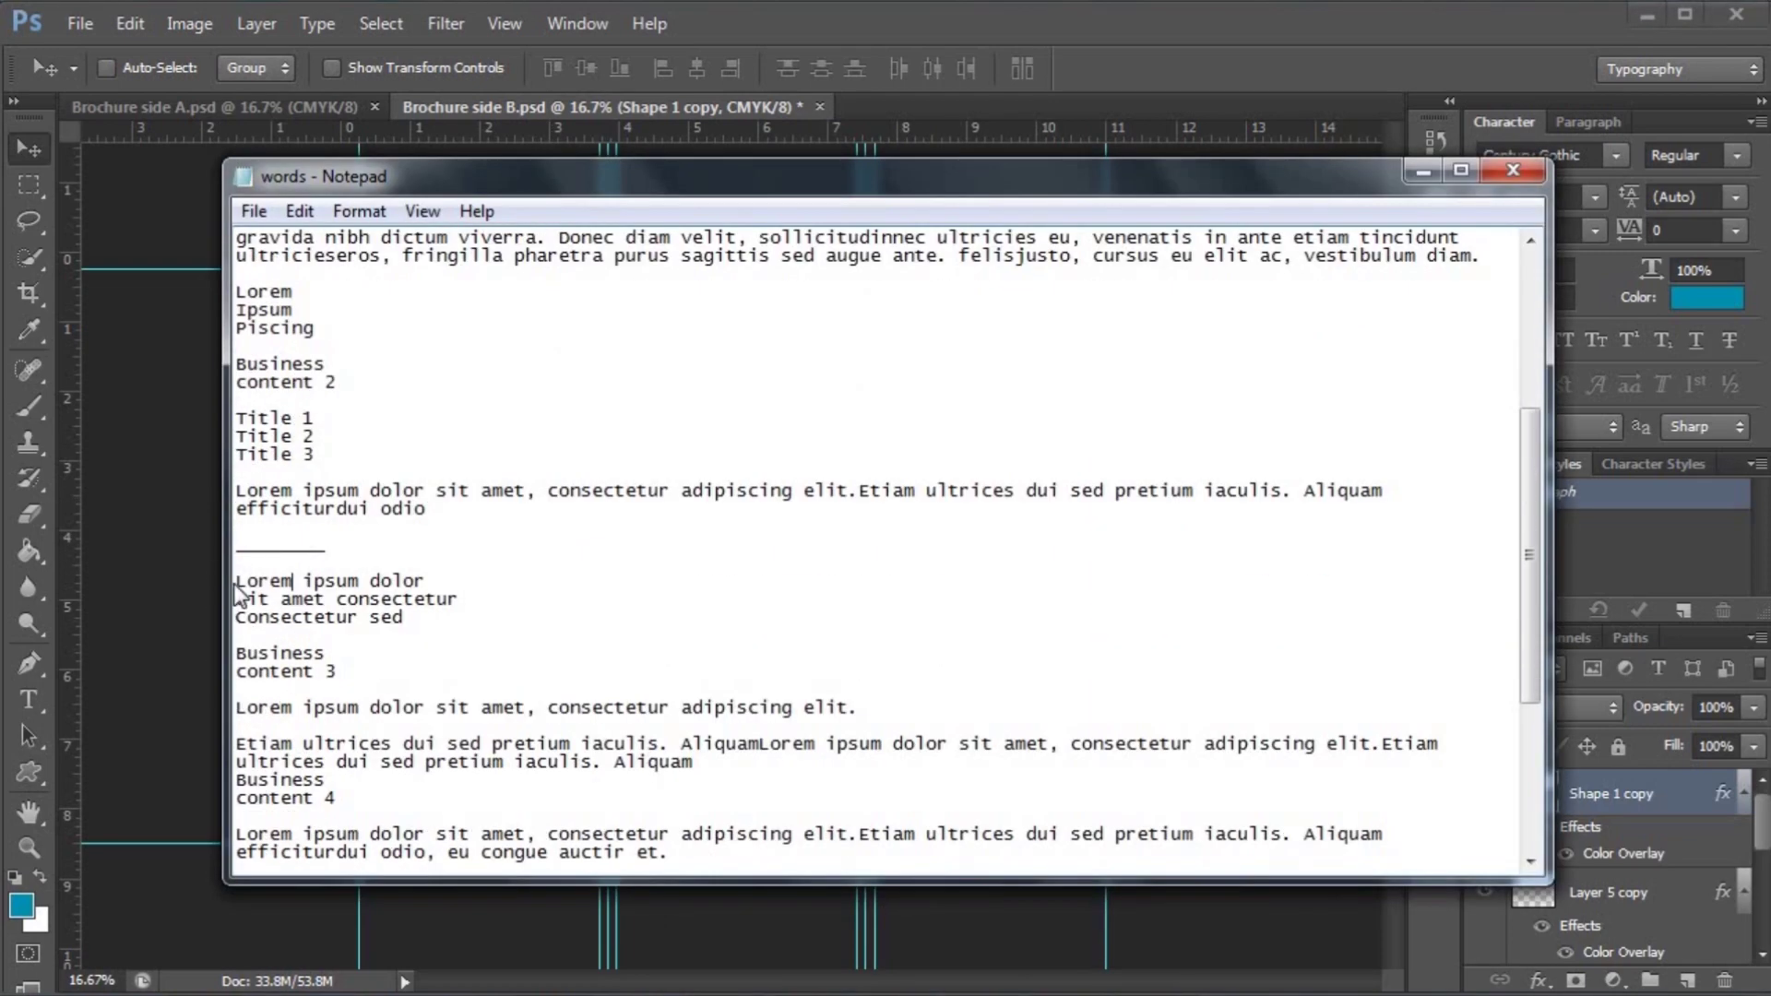
drag(282, 585, 405, 618)
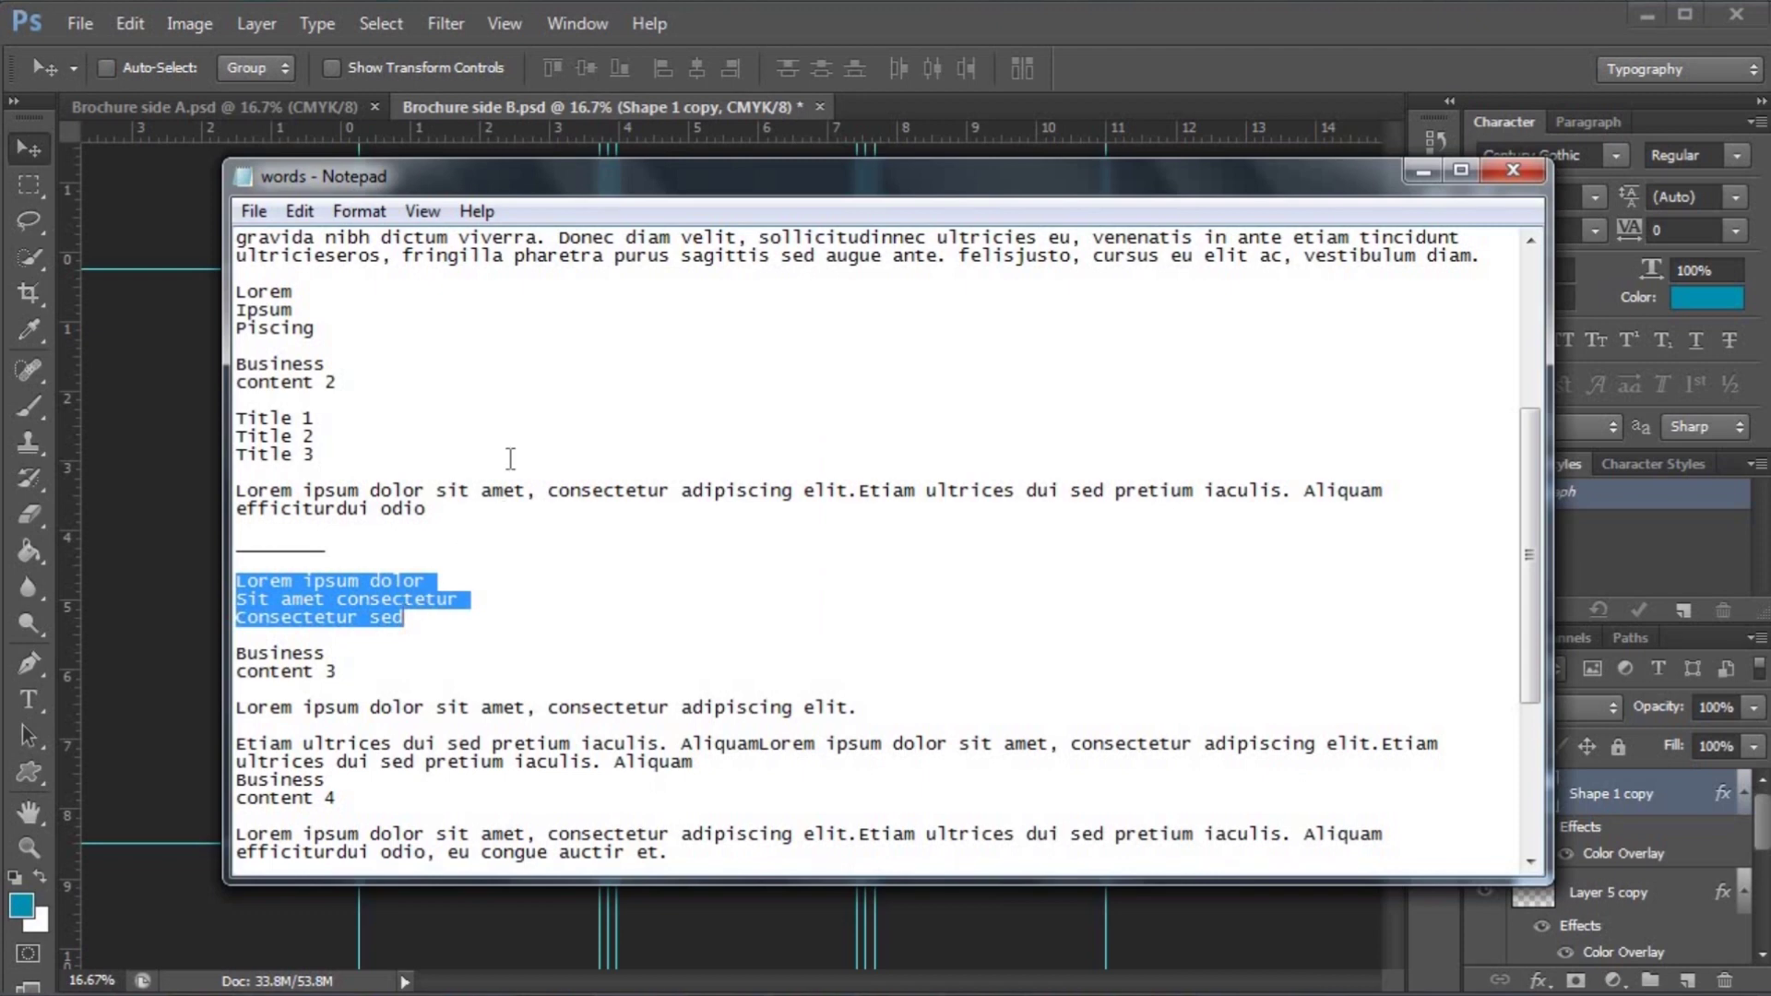
click(1421, 175)
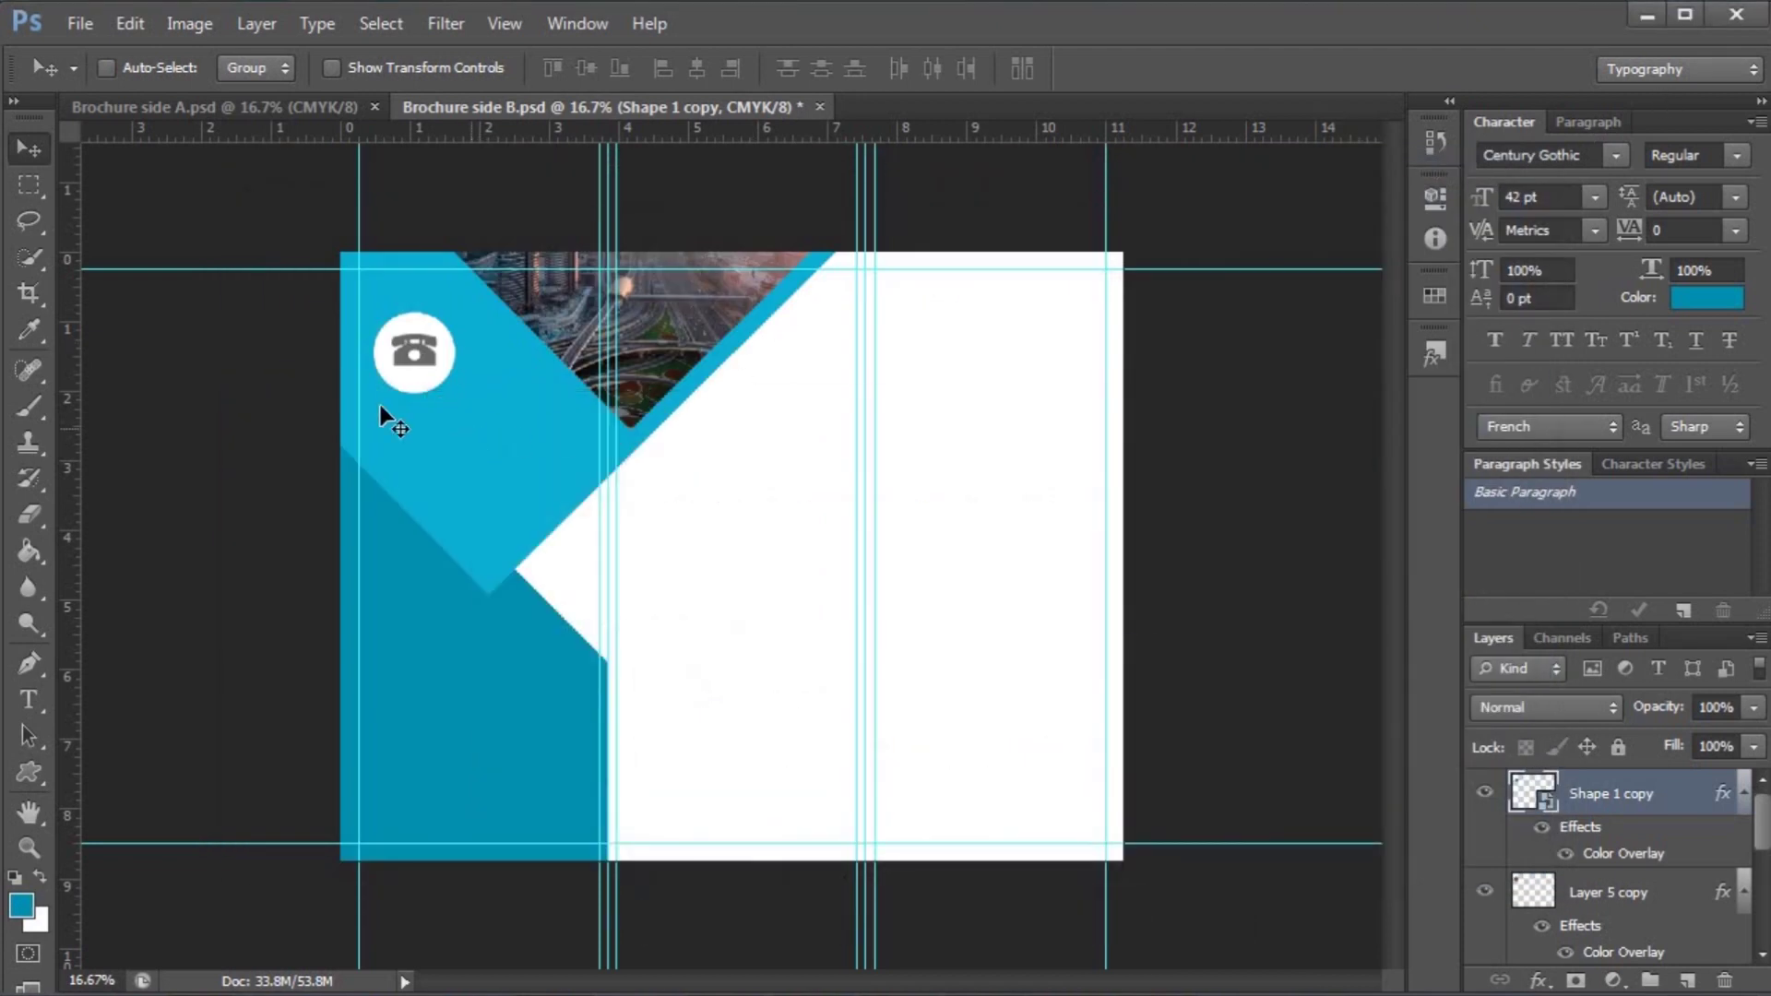
- Add a text box below the phone icon in white Bold 14 pt
click(24, 703)
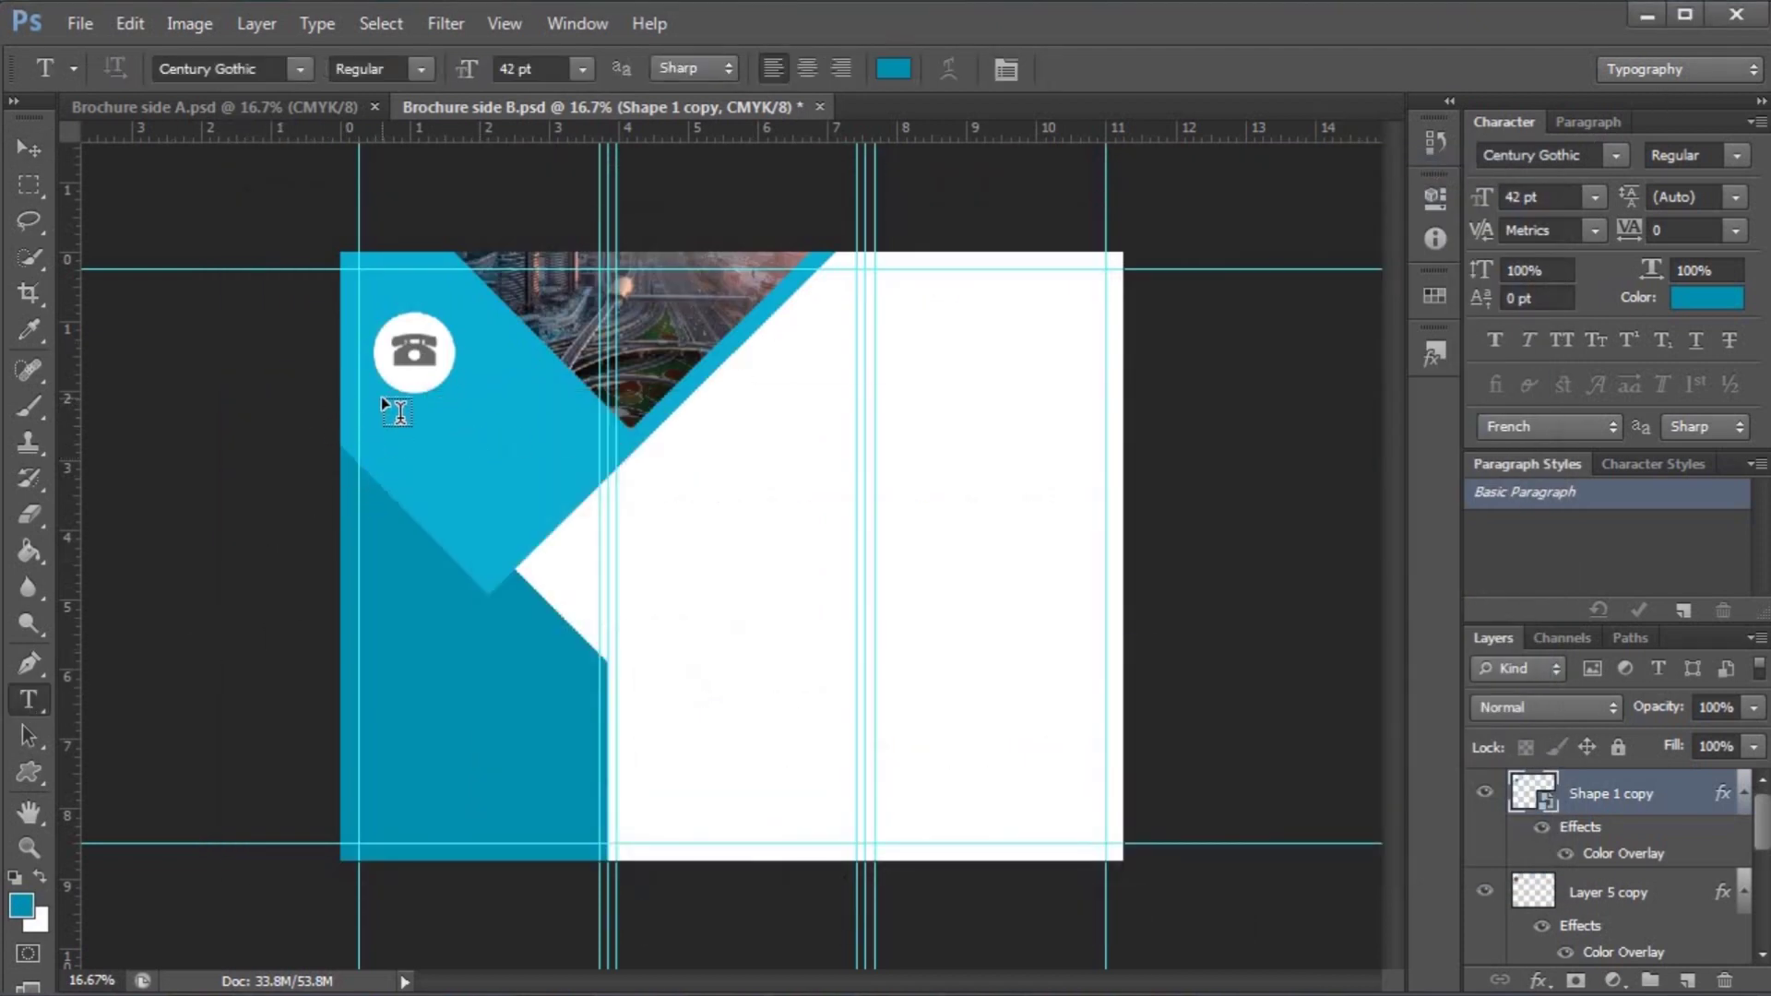
drag(362, 395, 546, 479)
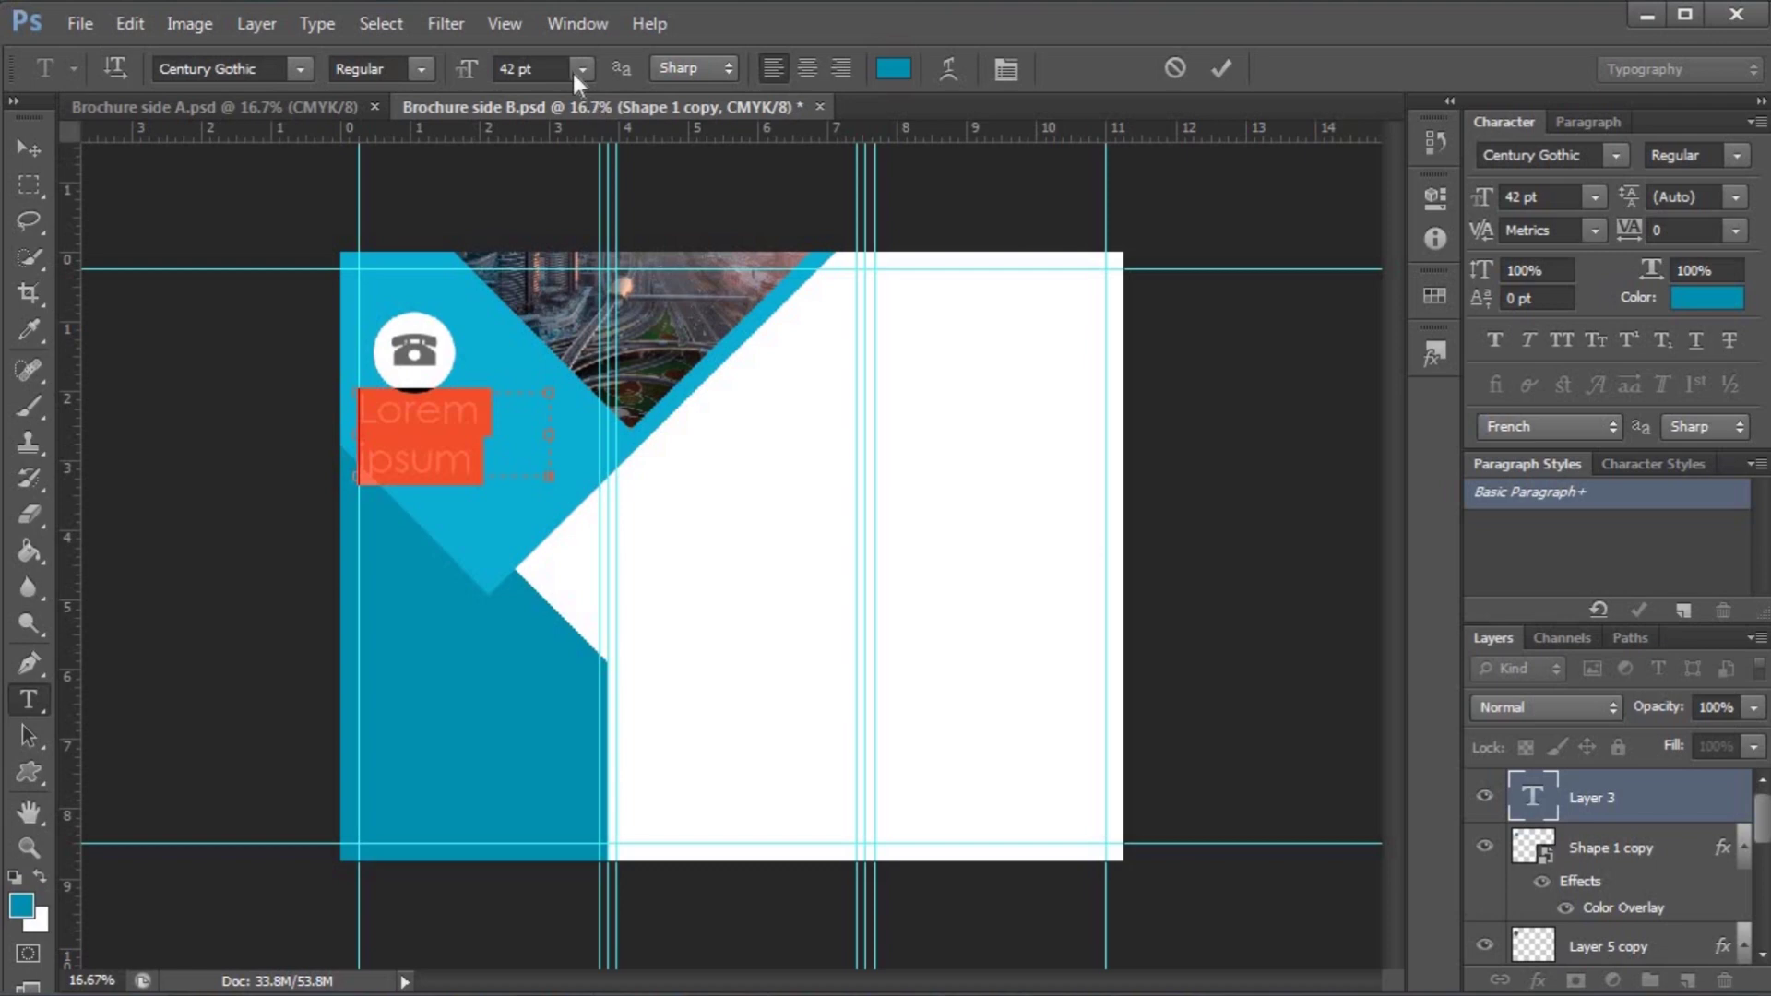
click(533, 69)
text(14)
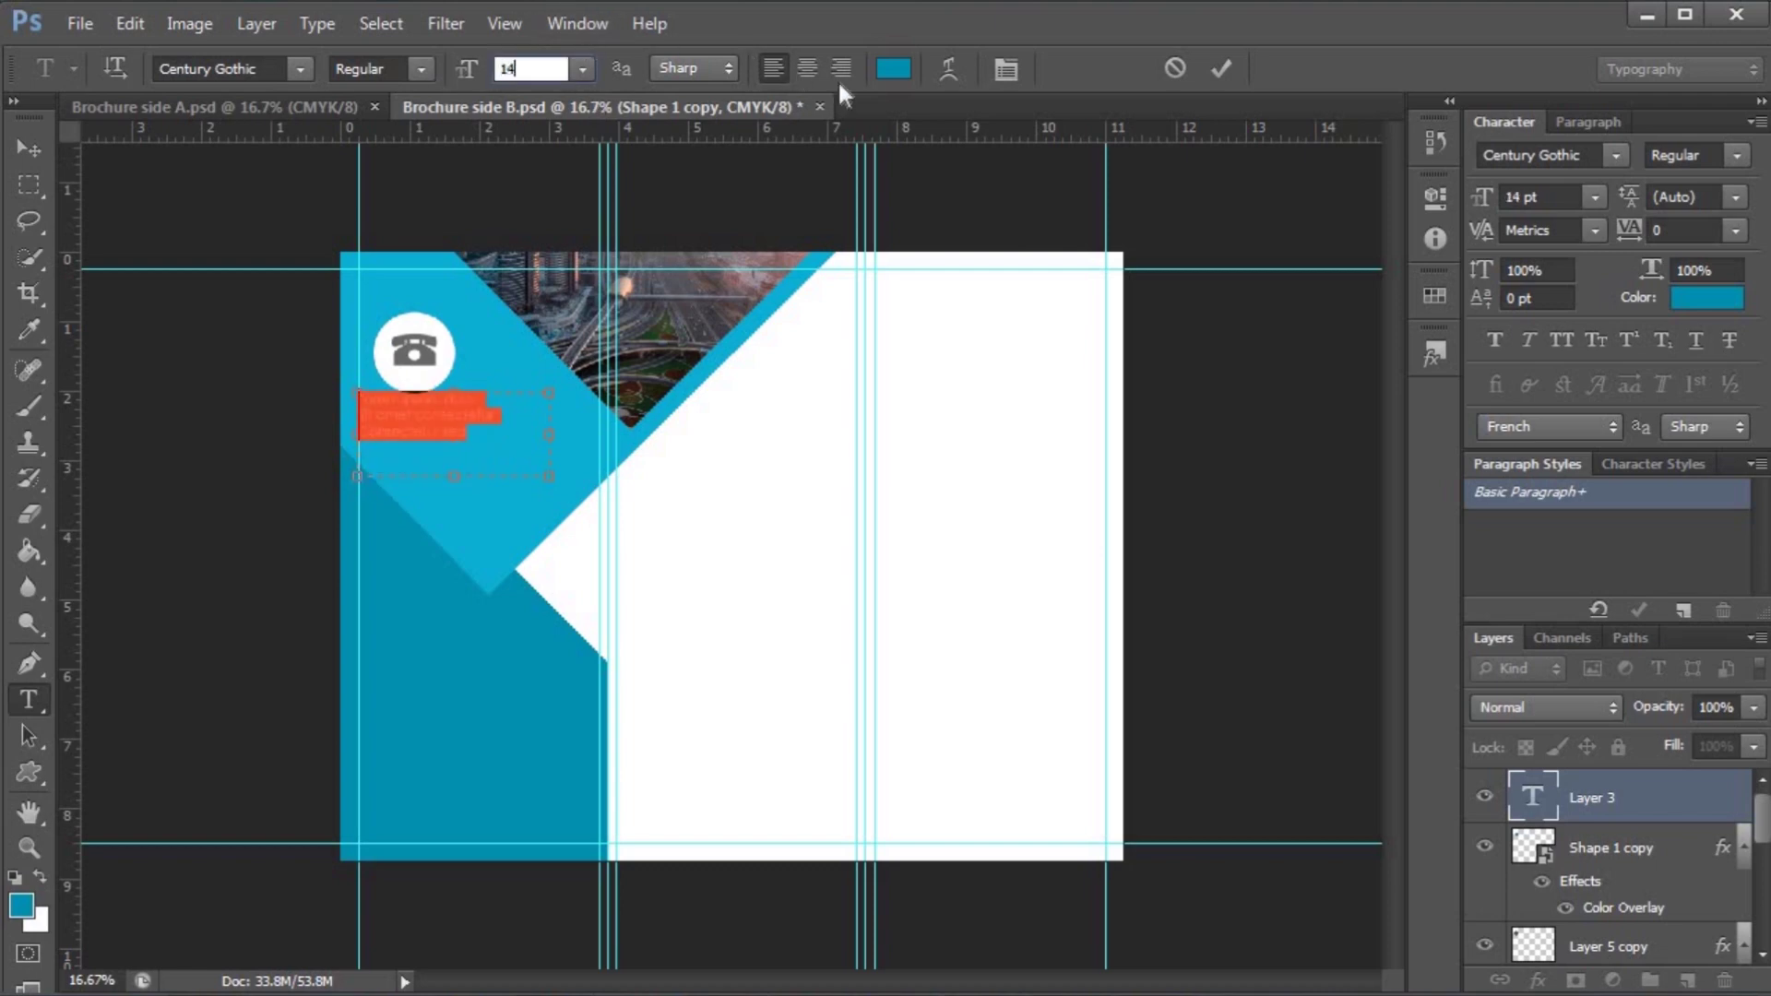
click(892, 69)
drag(344, 575, 356, 556)
click(1026, 544)
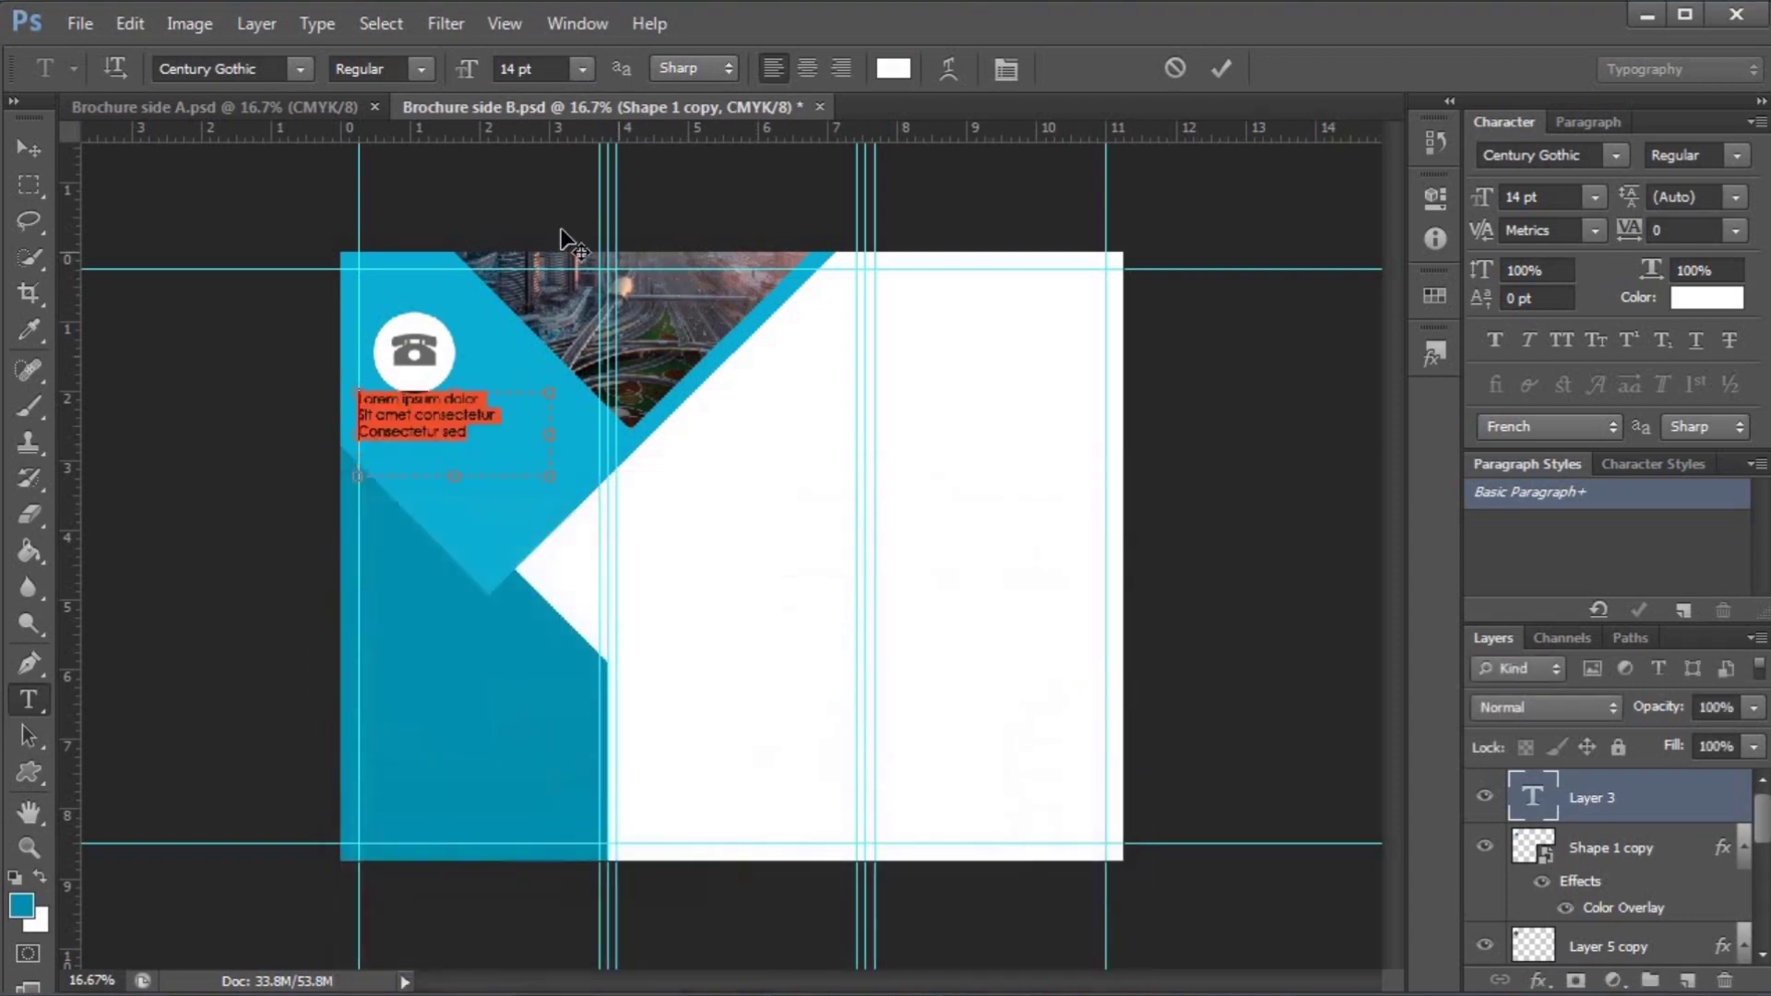
click(423, 70)
click(392, 141)
key(ctrl+Return)
- Shift the circle and phone icon slightly left and nudge the text block lower
key(v)
drag(495, 414, 496, 424)
right_click(422, 384)
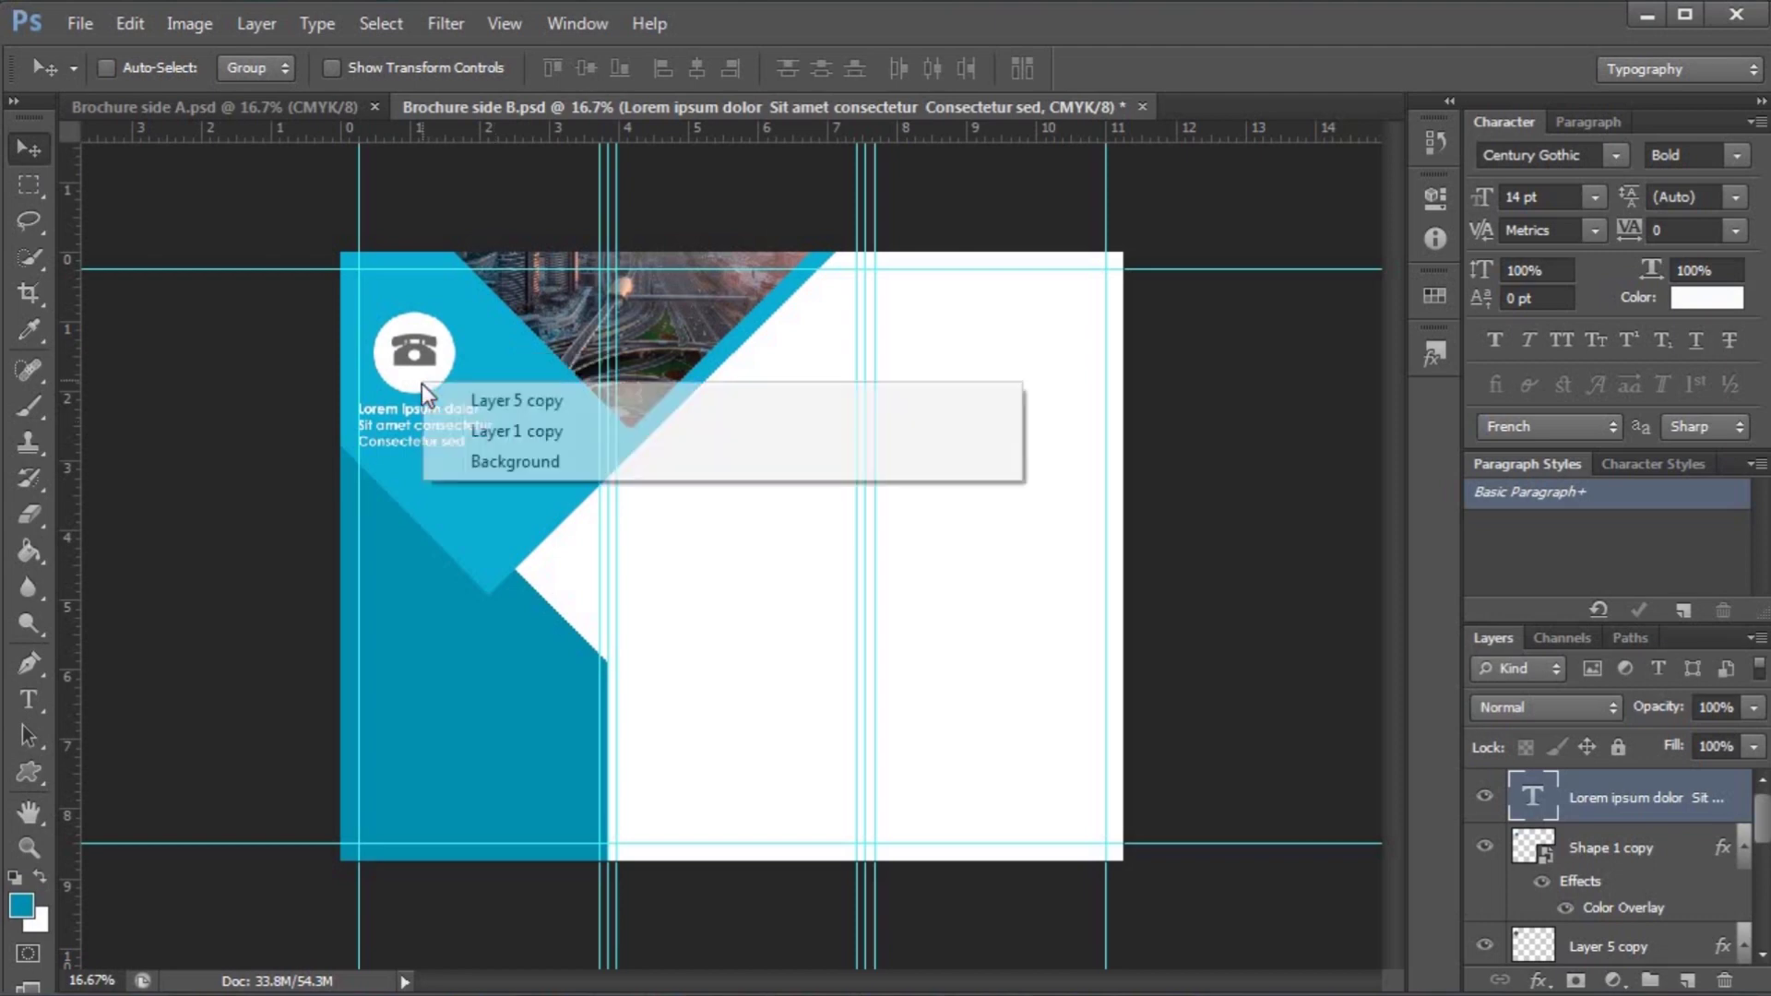
click(458, 398)
ctrl+shift+click(433, 368)
drag(433, 369, 411, 353)
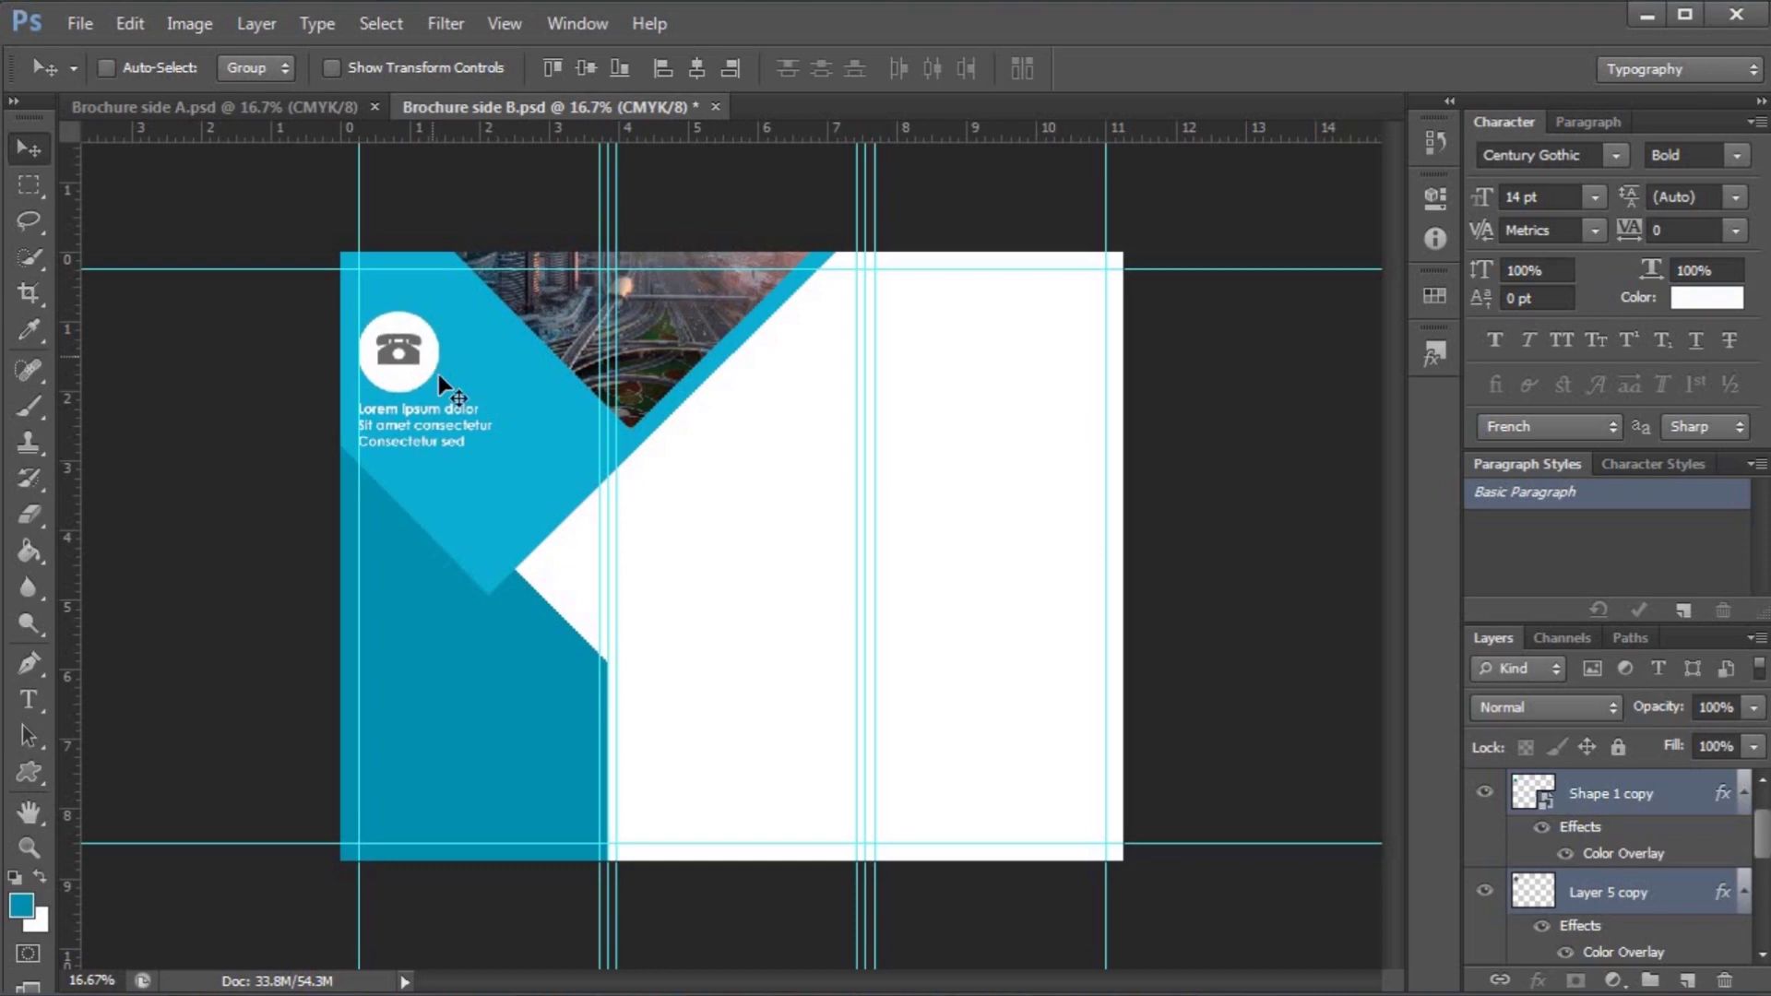
right_click(450, 415)
click(480, 433)
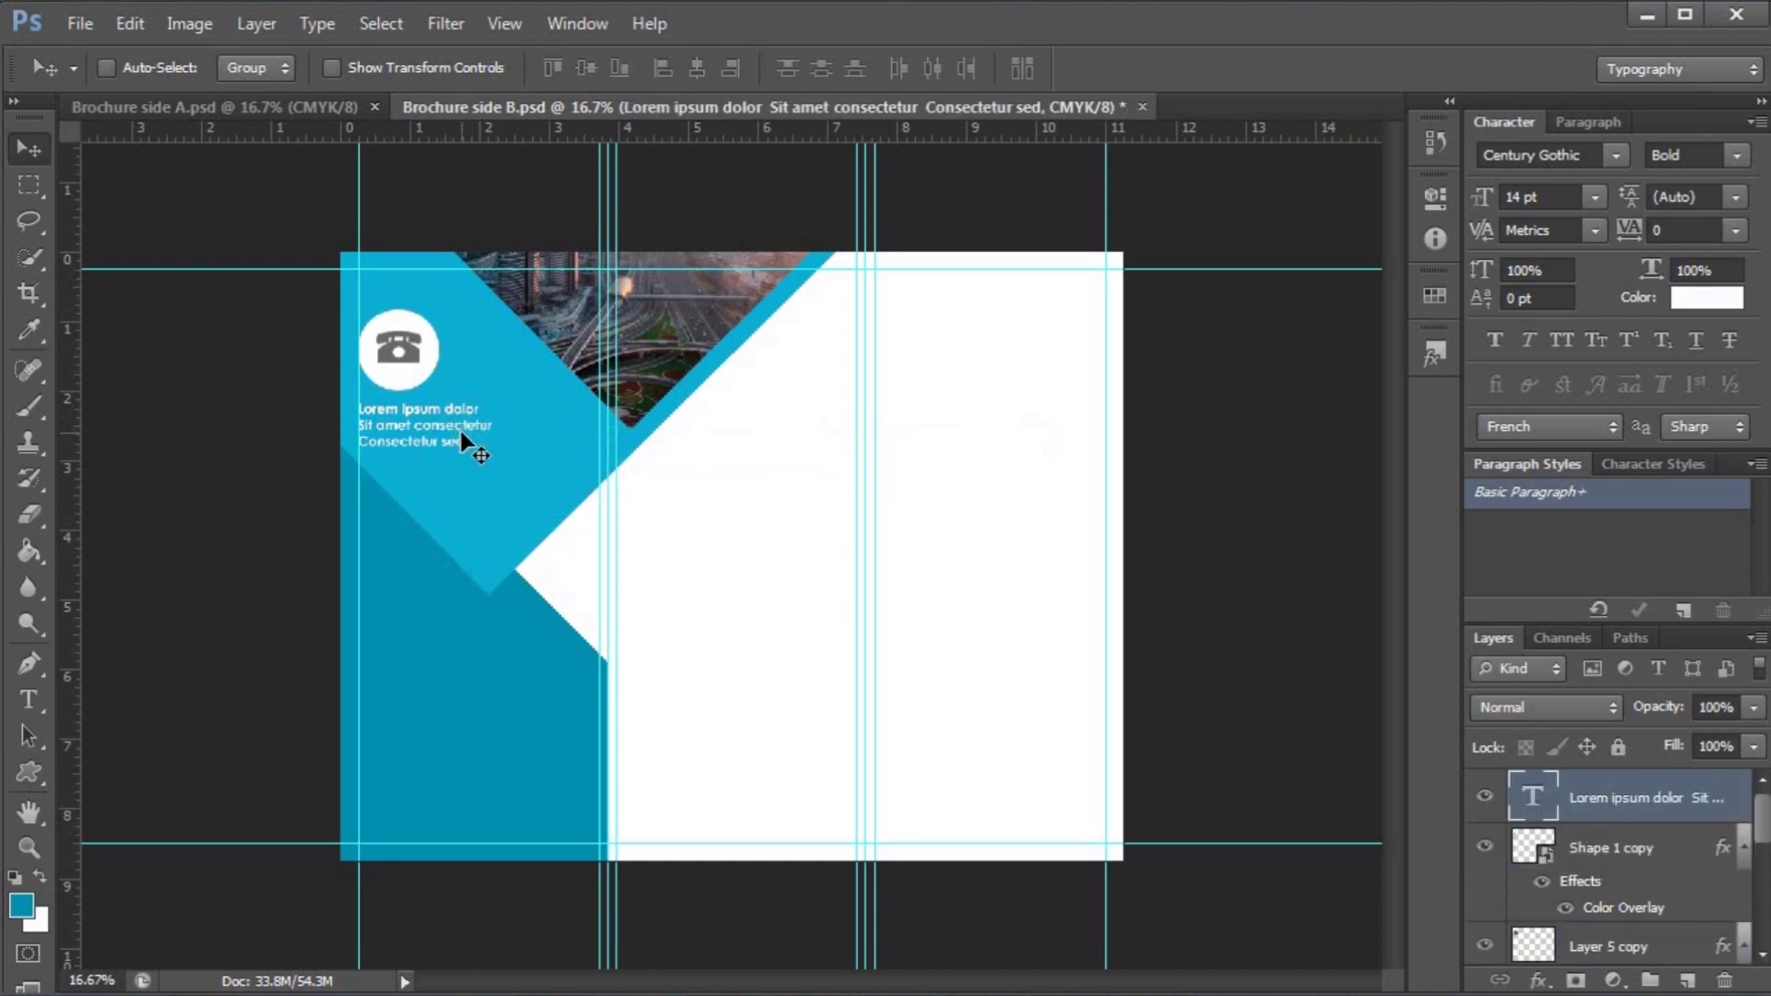
key(shift+Down)
key(shift+Down)
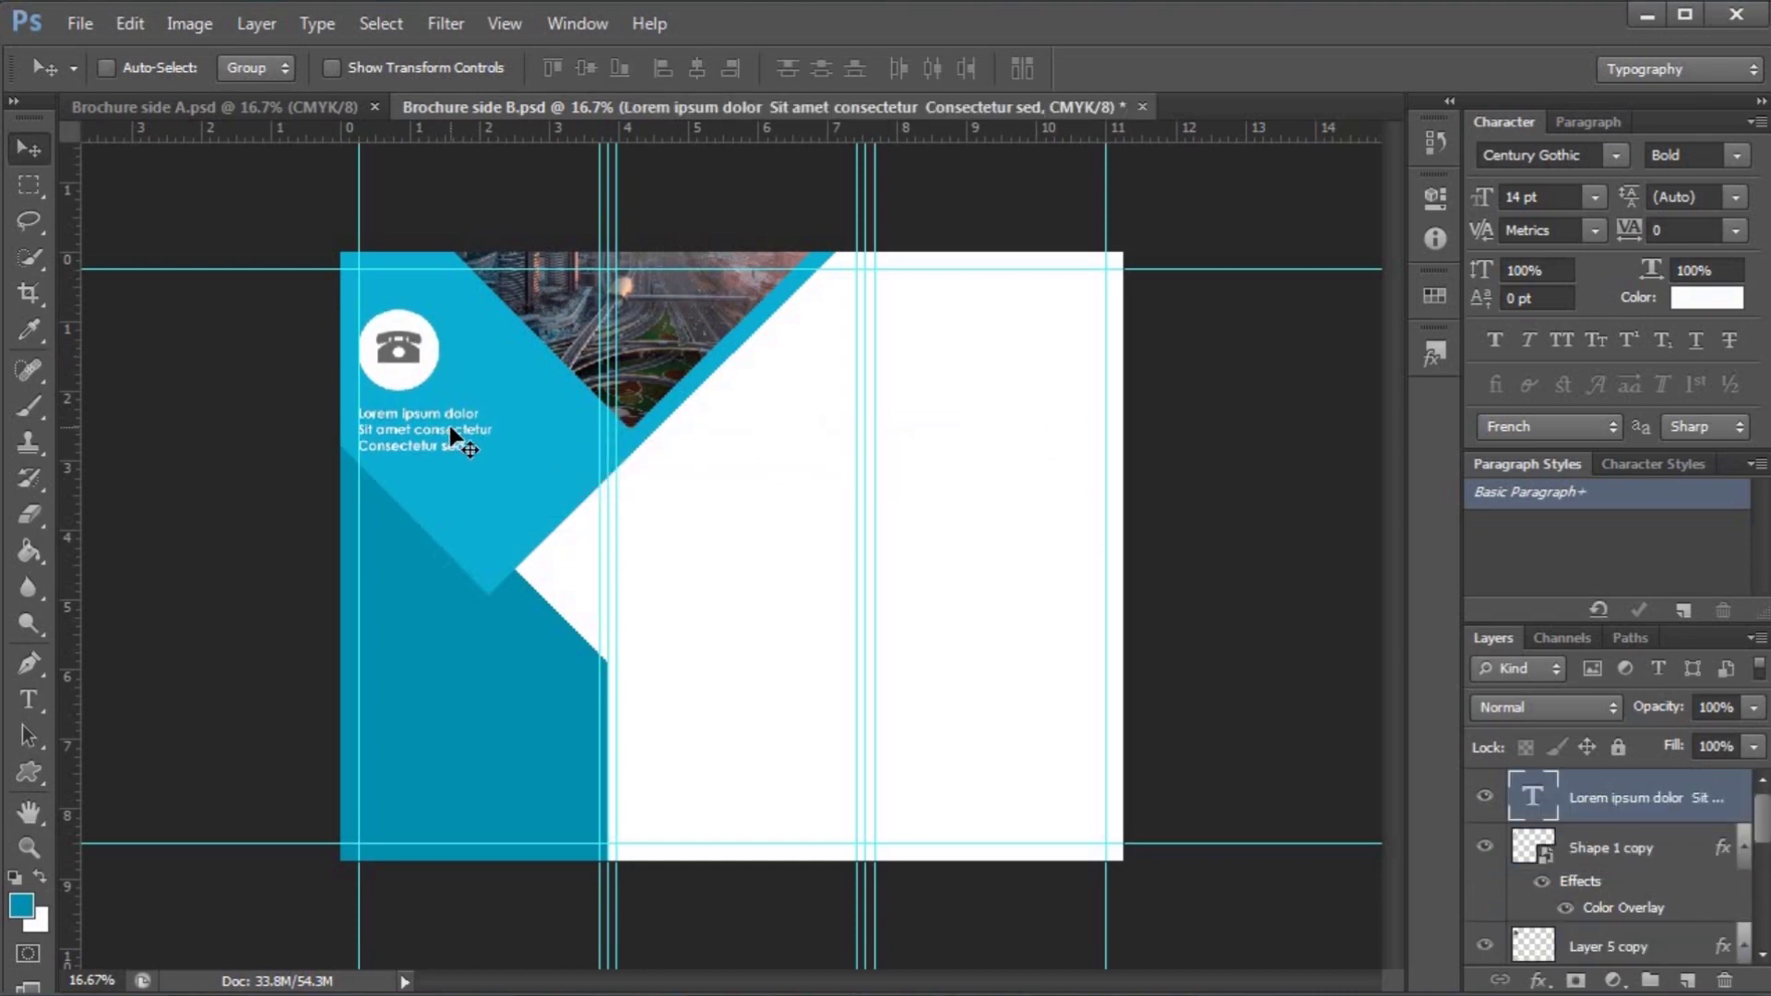
- Resize the three text lines to 16 pt and move them up under the icon
key(t)
click(450, 425)
key(ctrl+a)
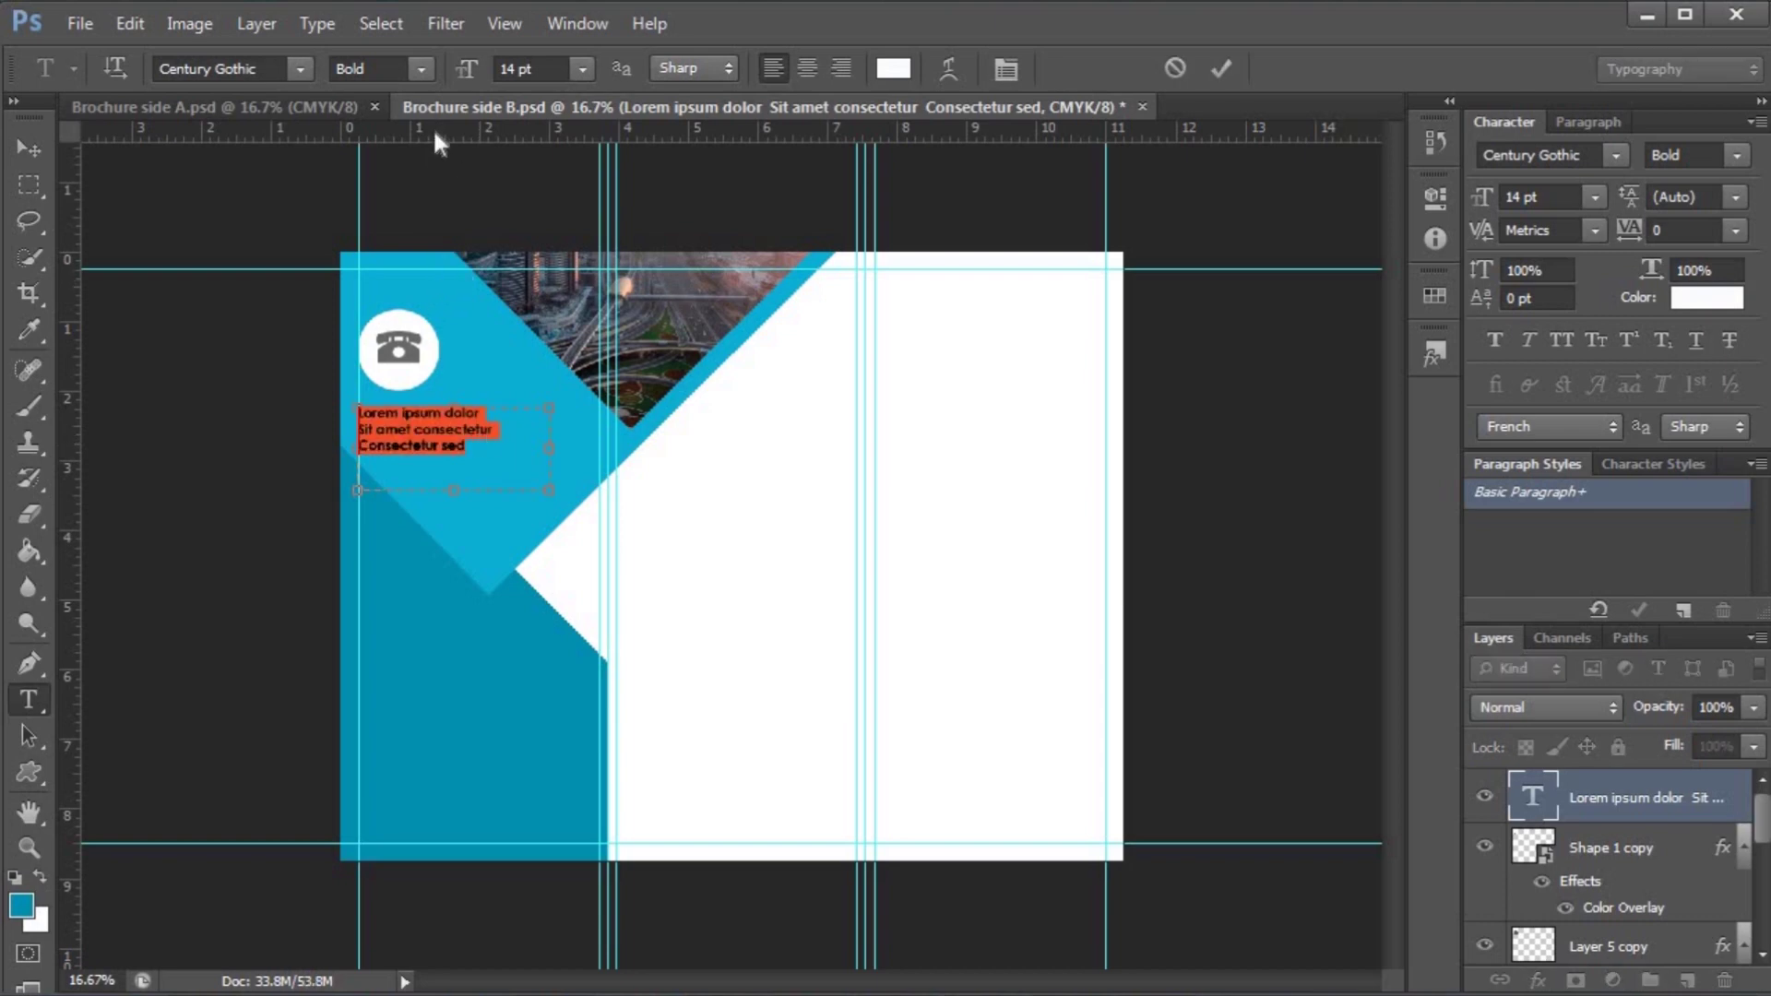
click(519, 68)
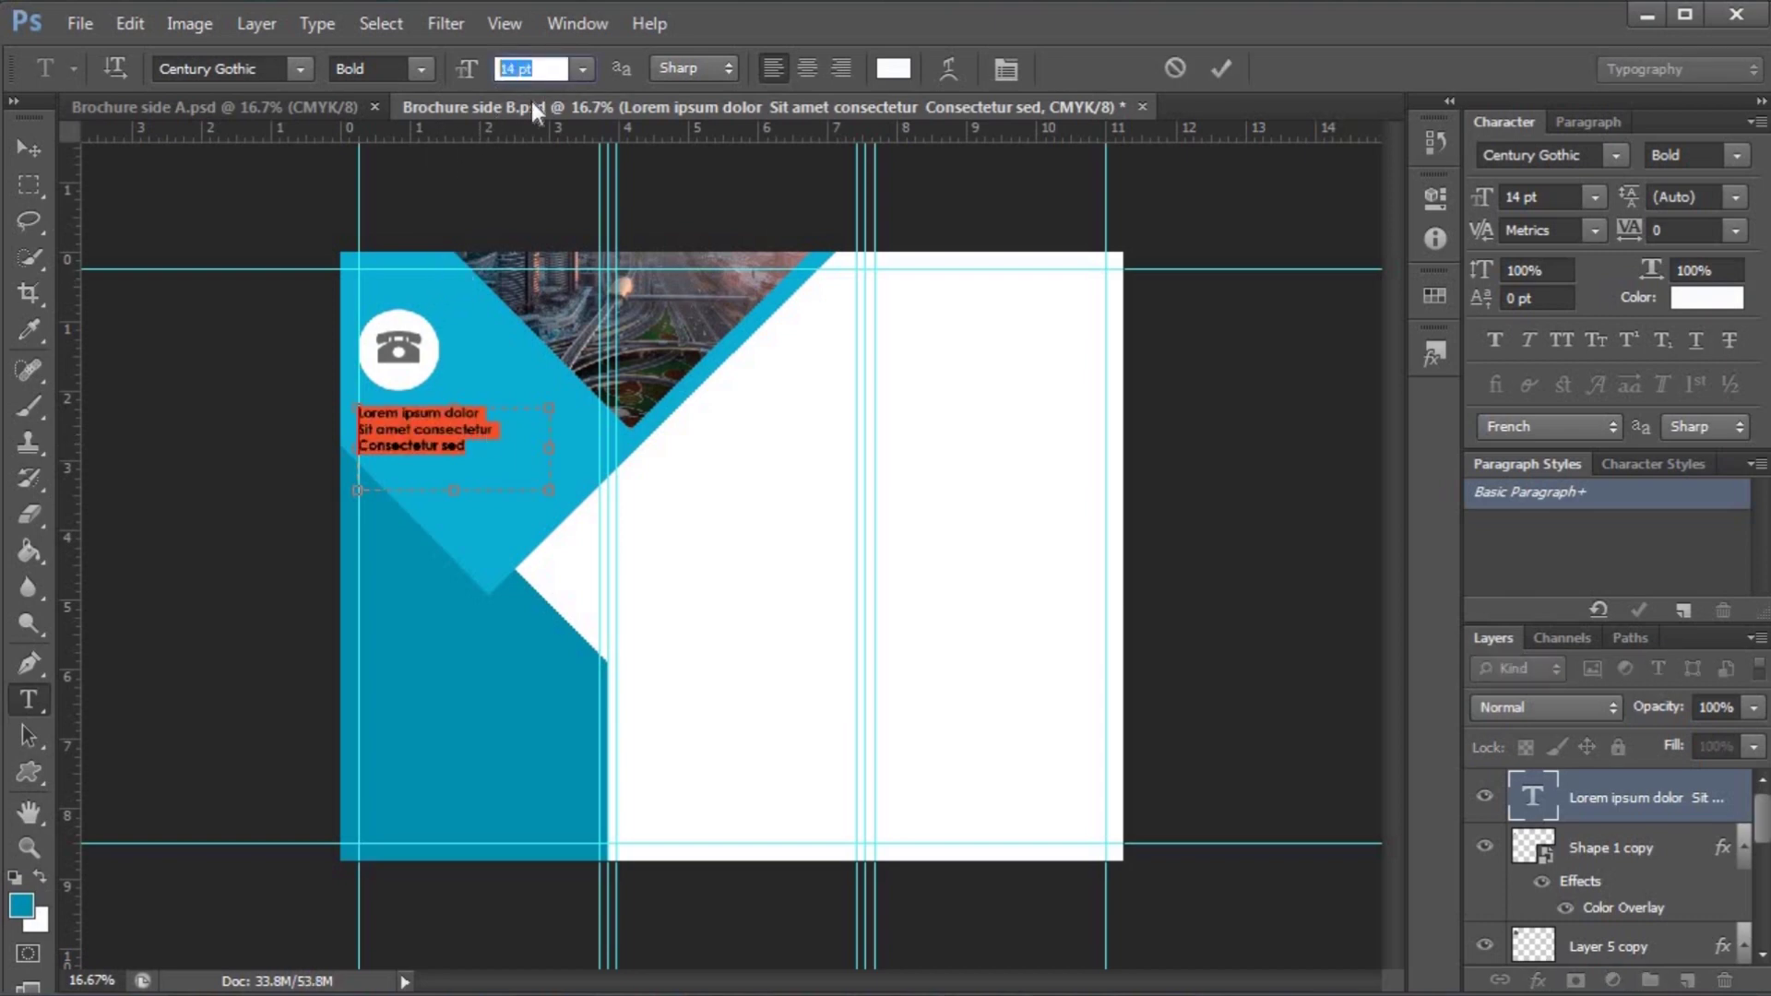
text(16)
click(22, 148)
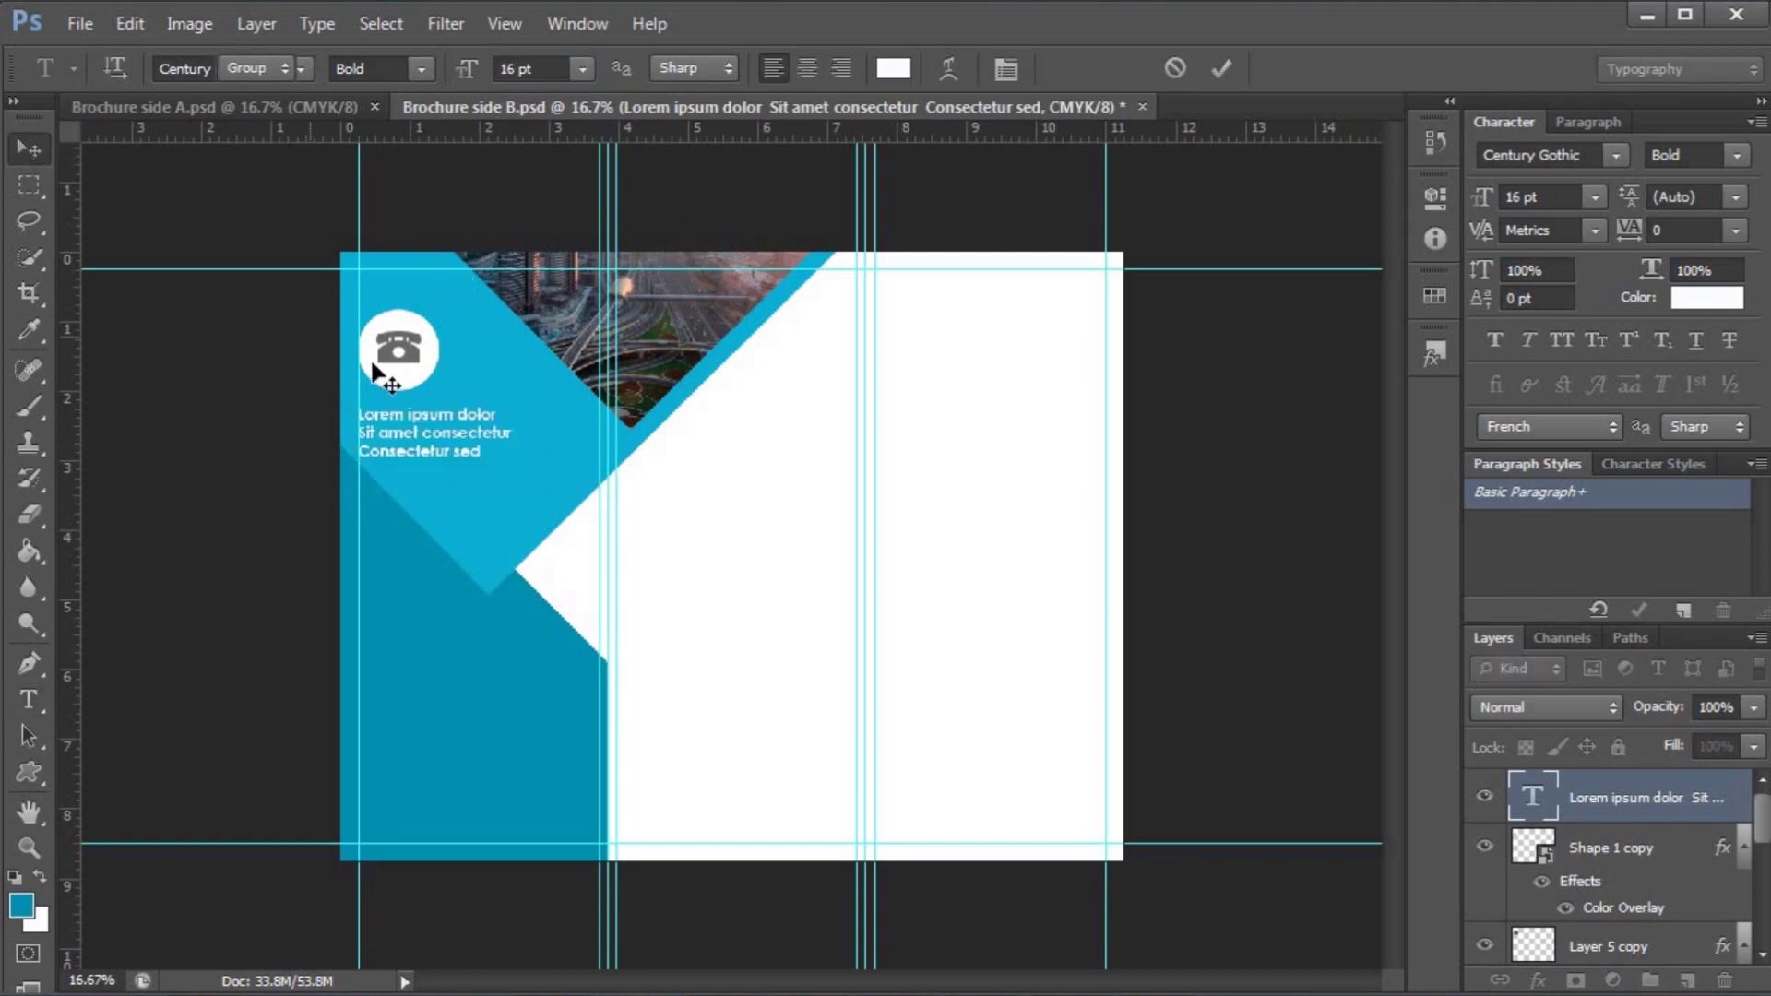
key(ctrl+plus)
drag(478, 368, 675, 475)
drag(542, 498, 539, 487)
scroll(563, 533, down, 2)
scroll(556, 516, up, 3)
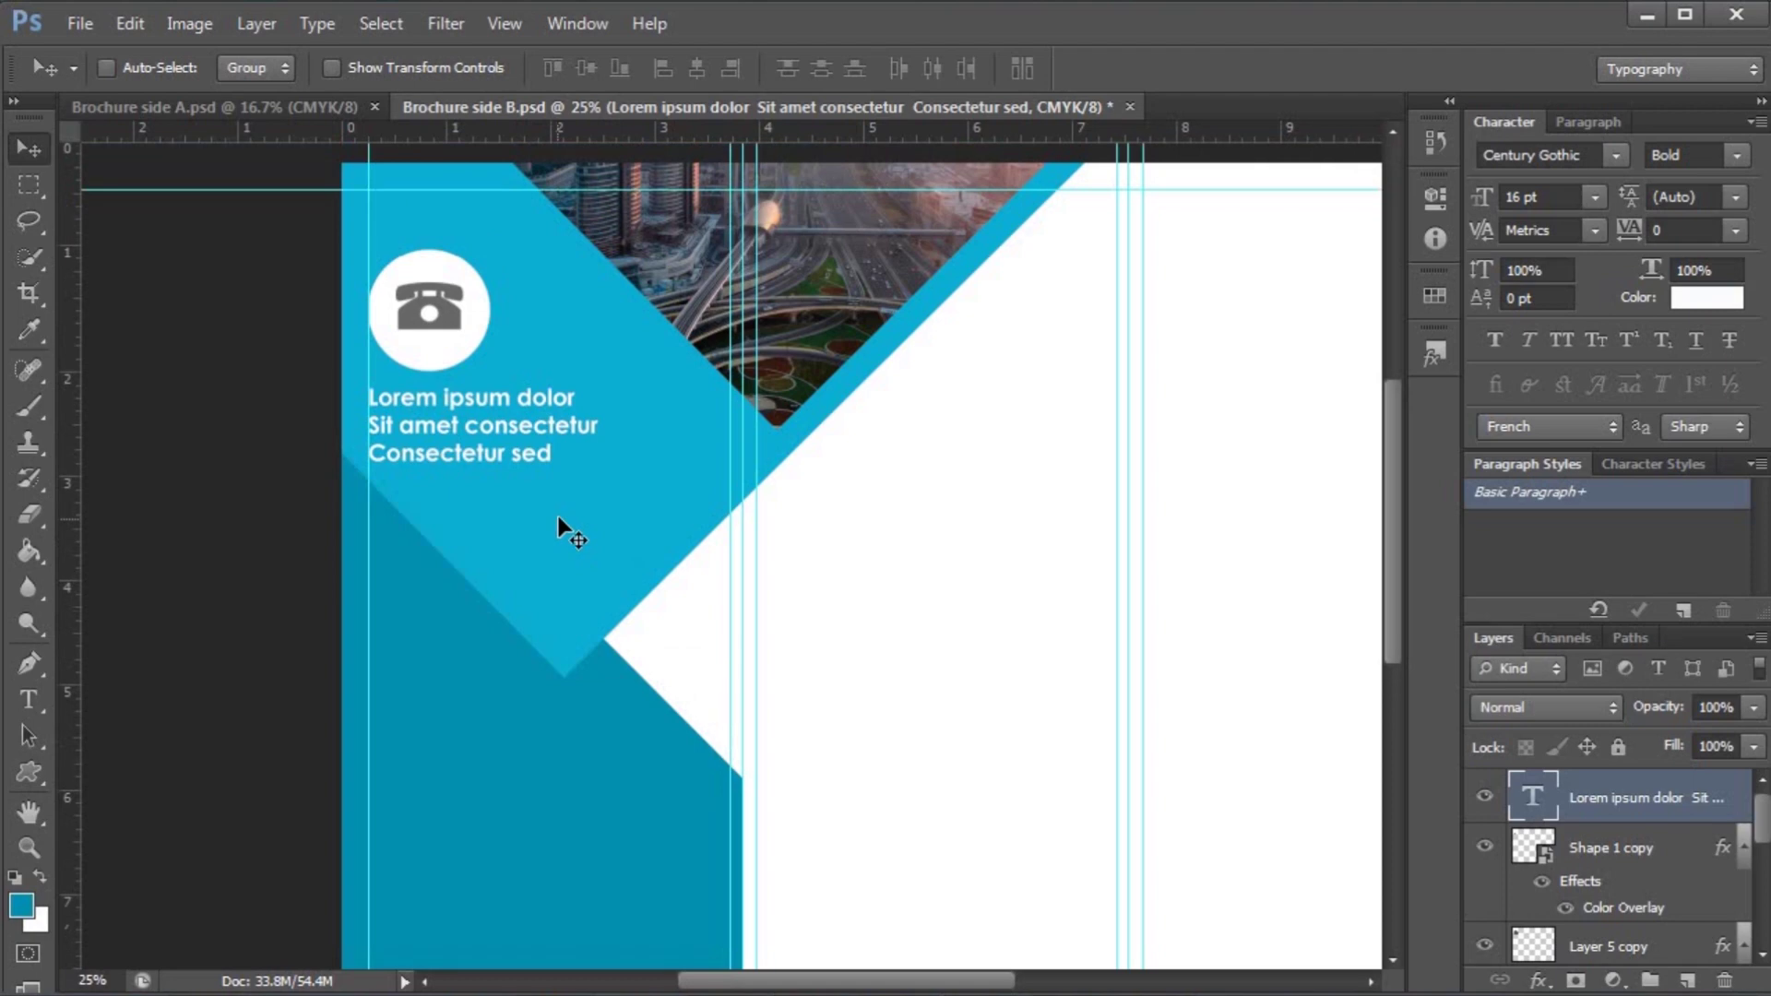
- Copy the Business content heading layer from side A onto side B's left panel
click(299, 105)
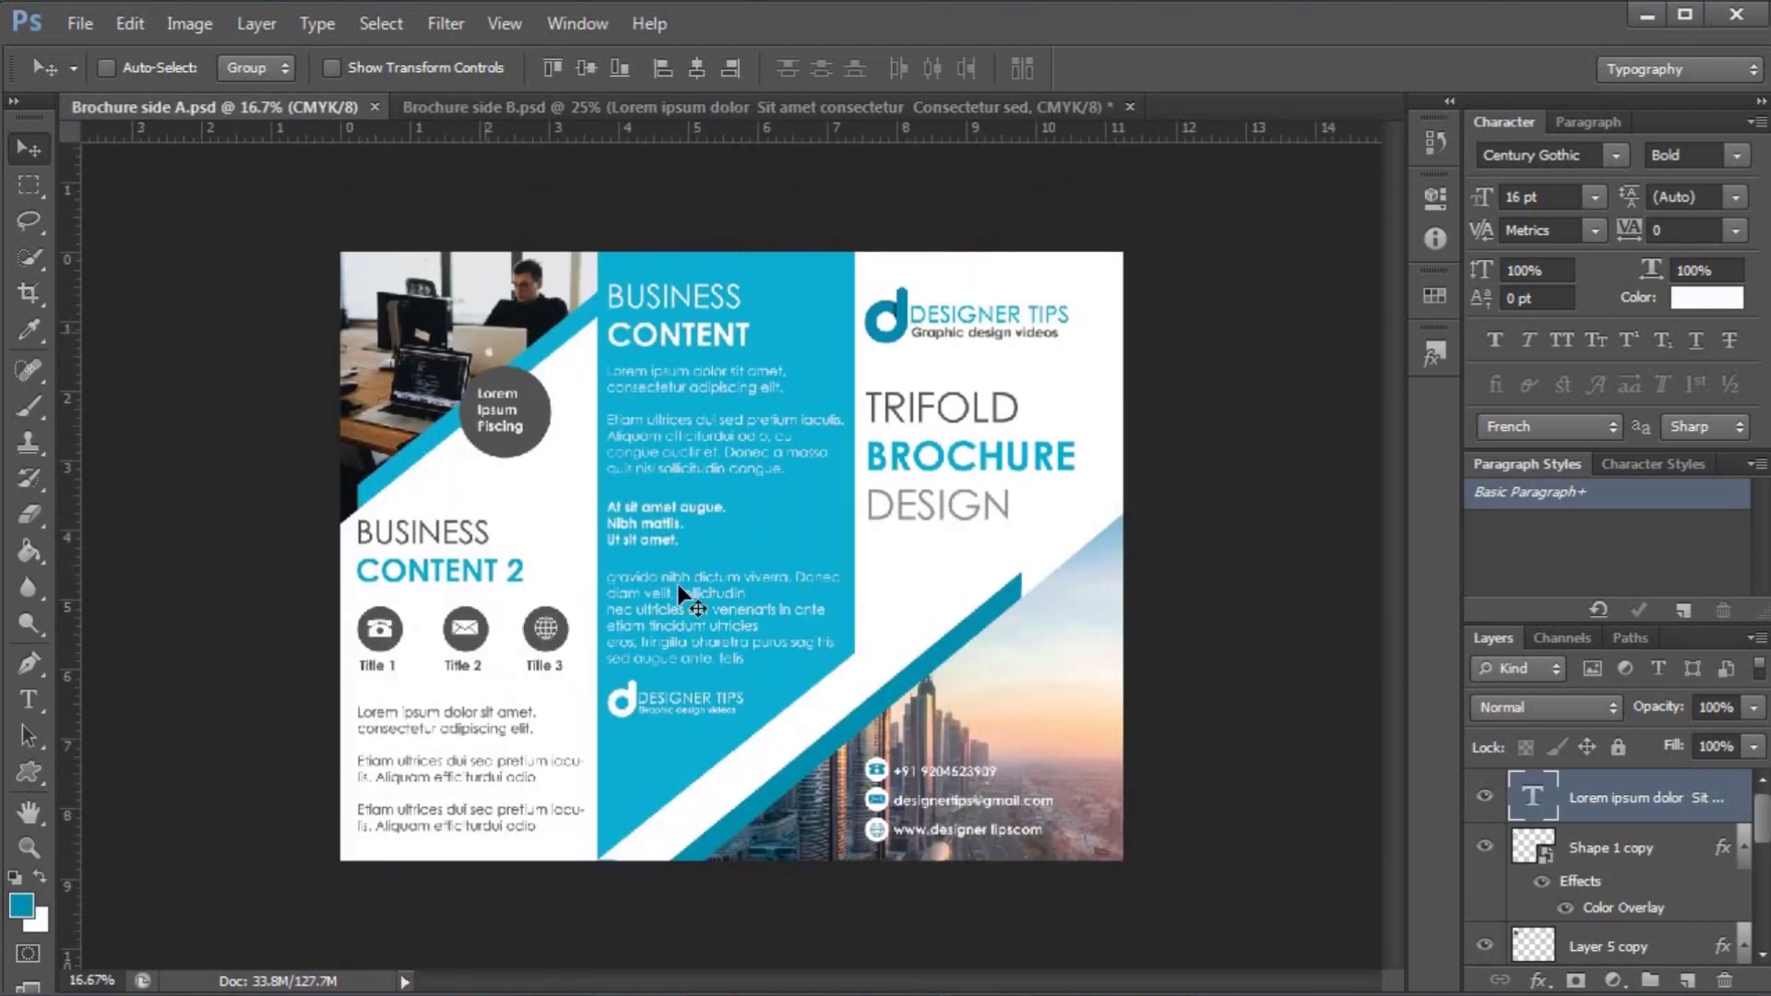
right_click(695, 338)
click(744, 347)
drag(759, 374, 585, 651)
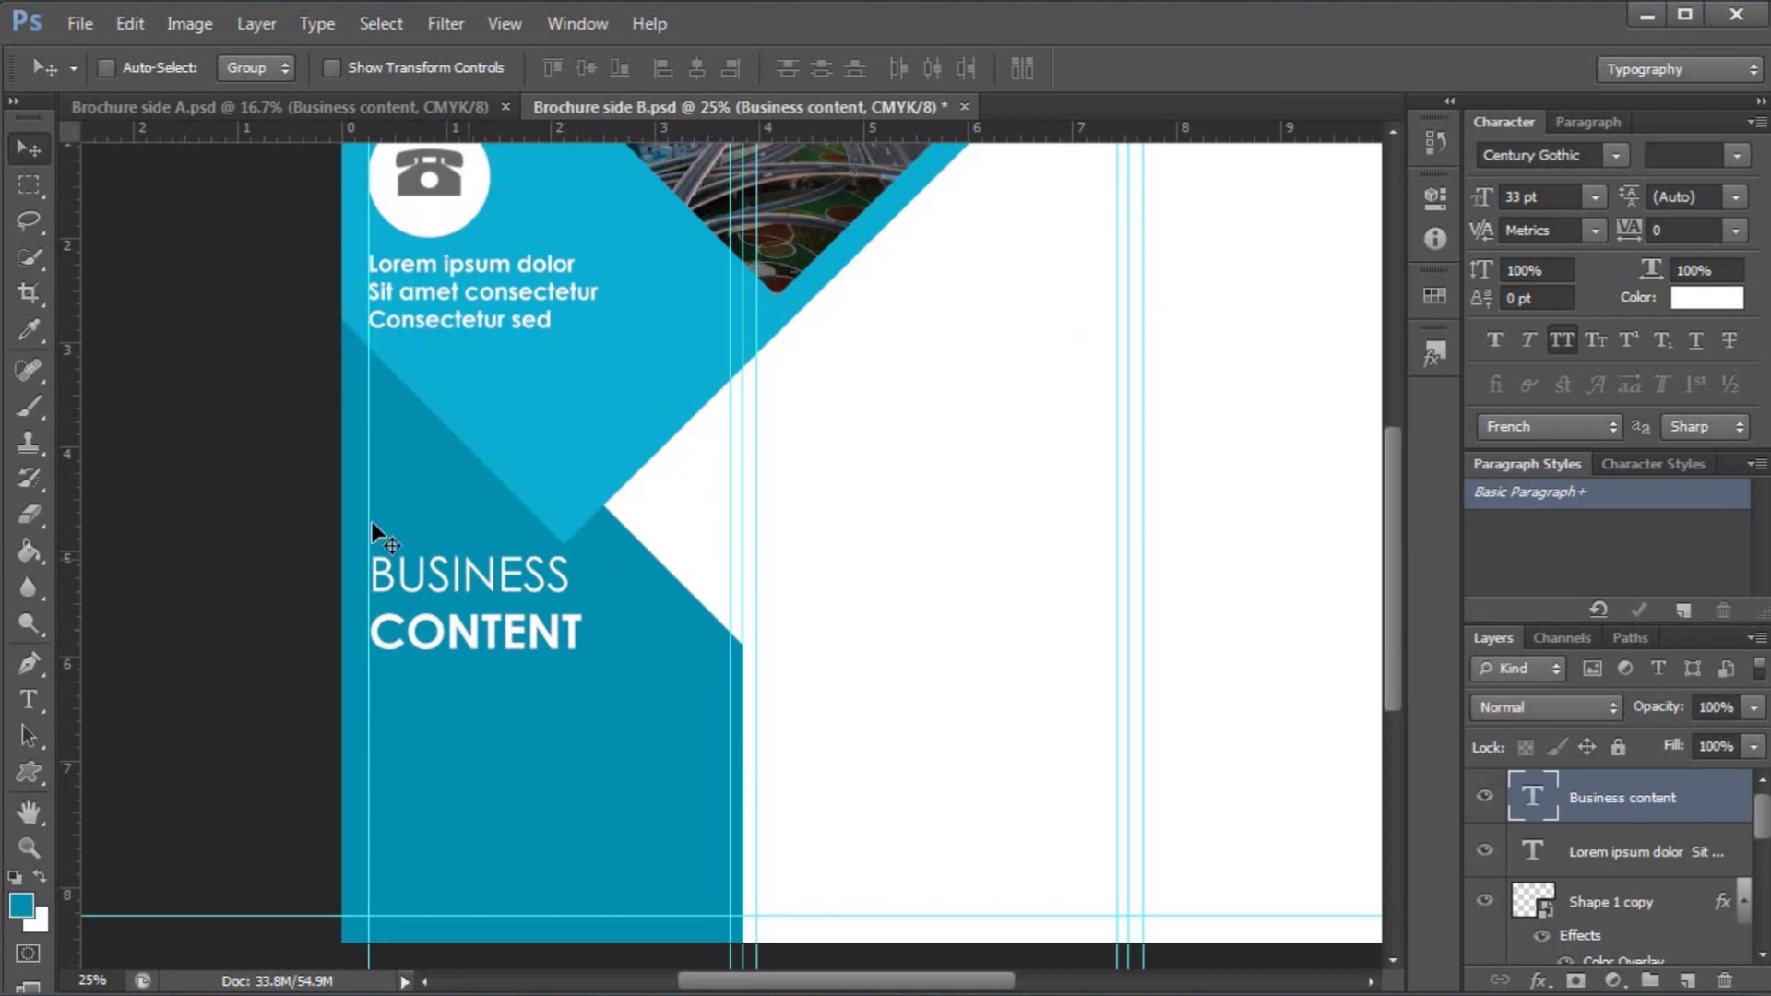
- Add '3' to make it BUSINESS CONTENT 3, then bring up the words notes file
click(28, 700)
click(593, 634)
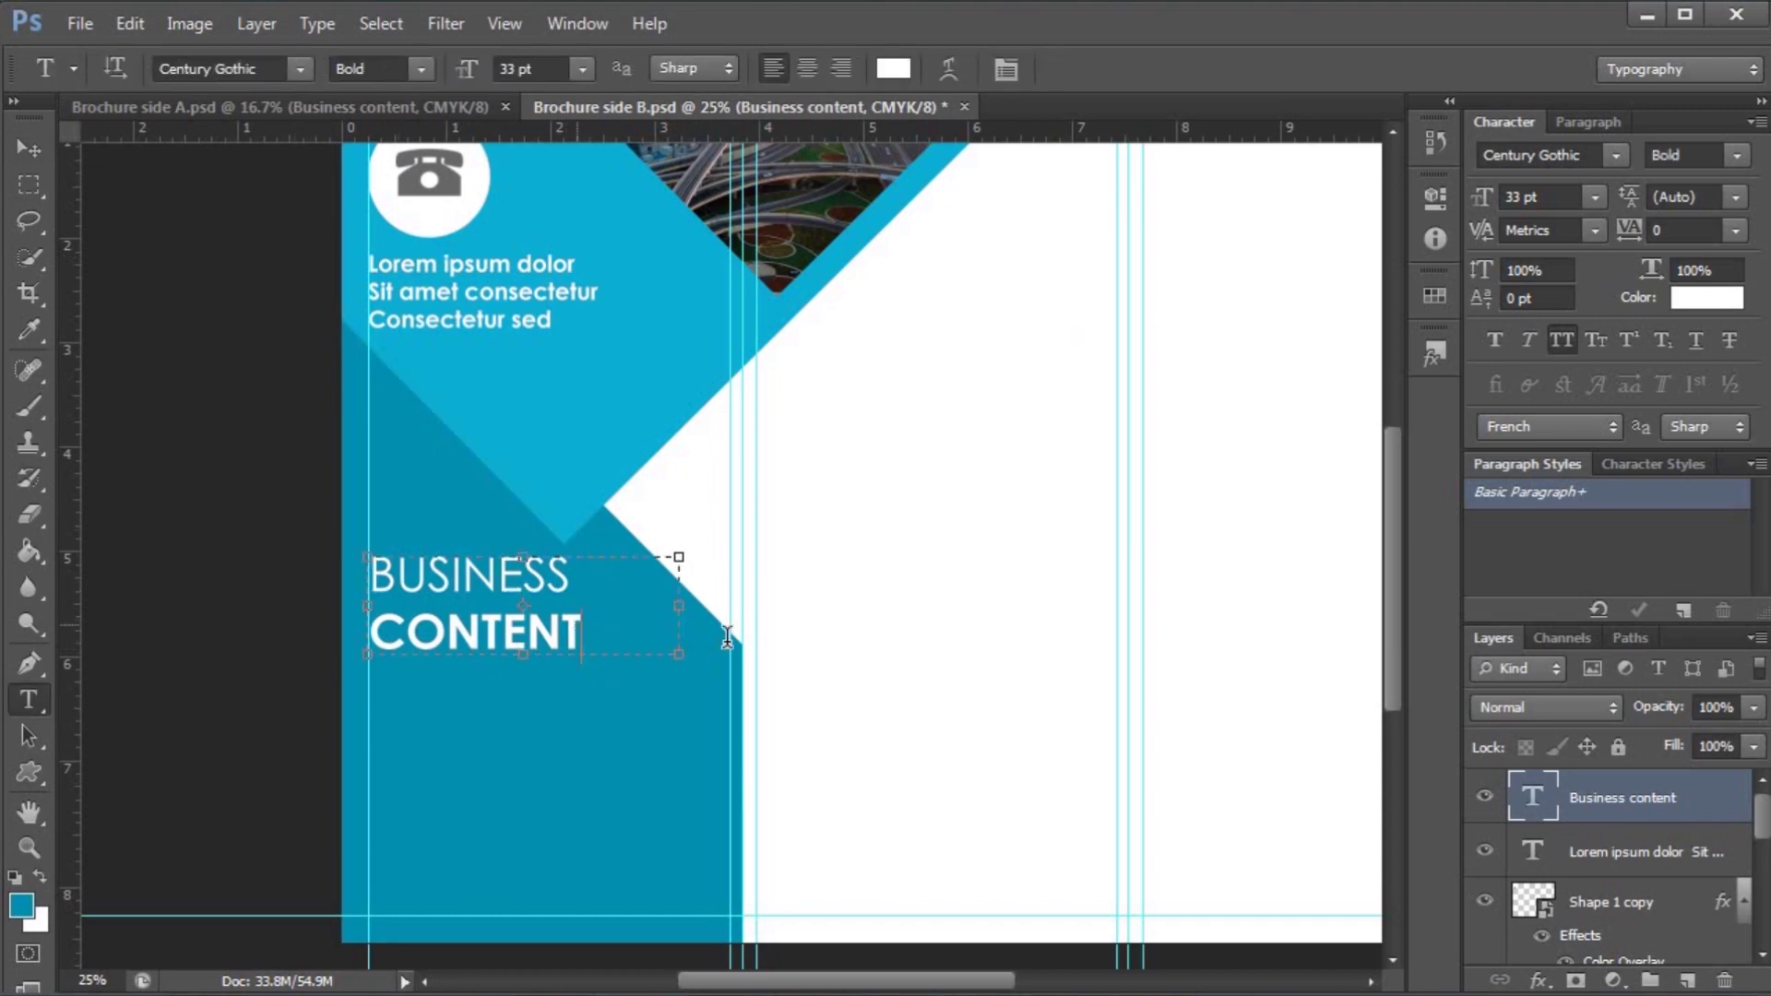
text(3)
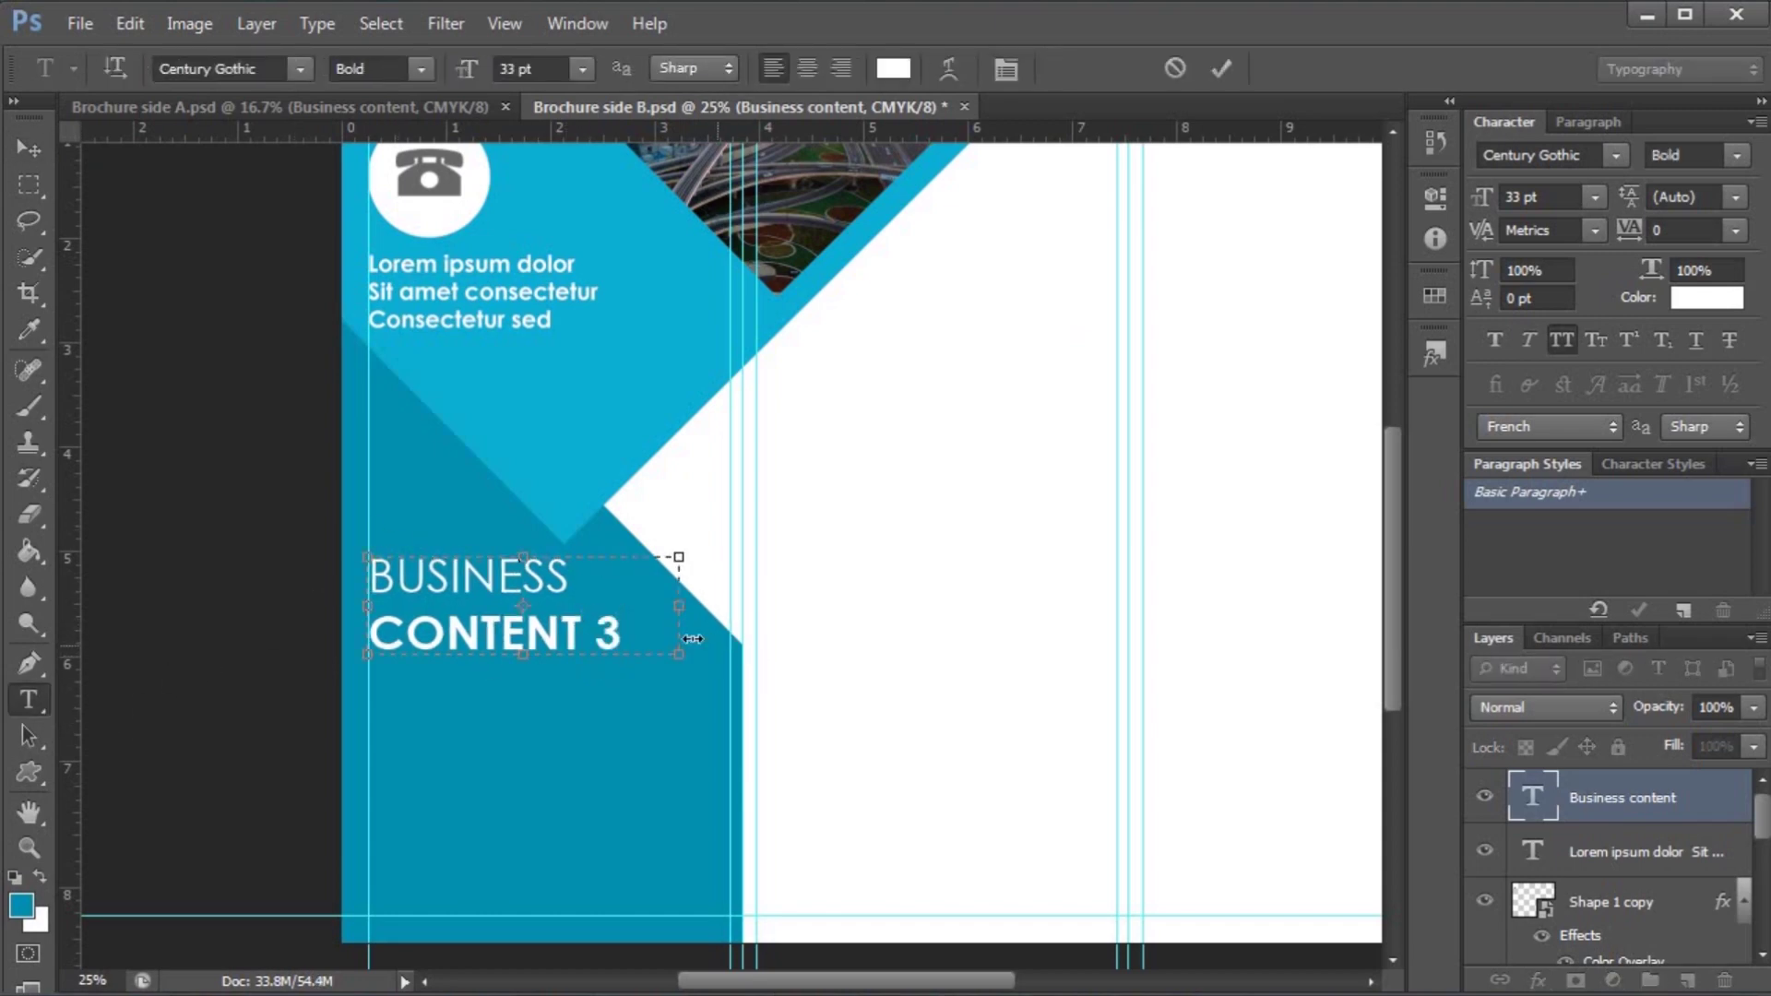
click(31, 143)
scroll(657, 559, down, 2)
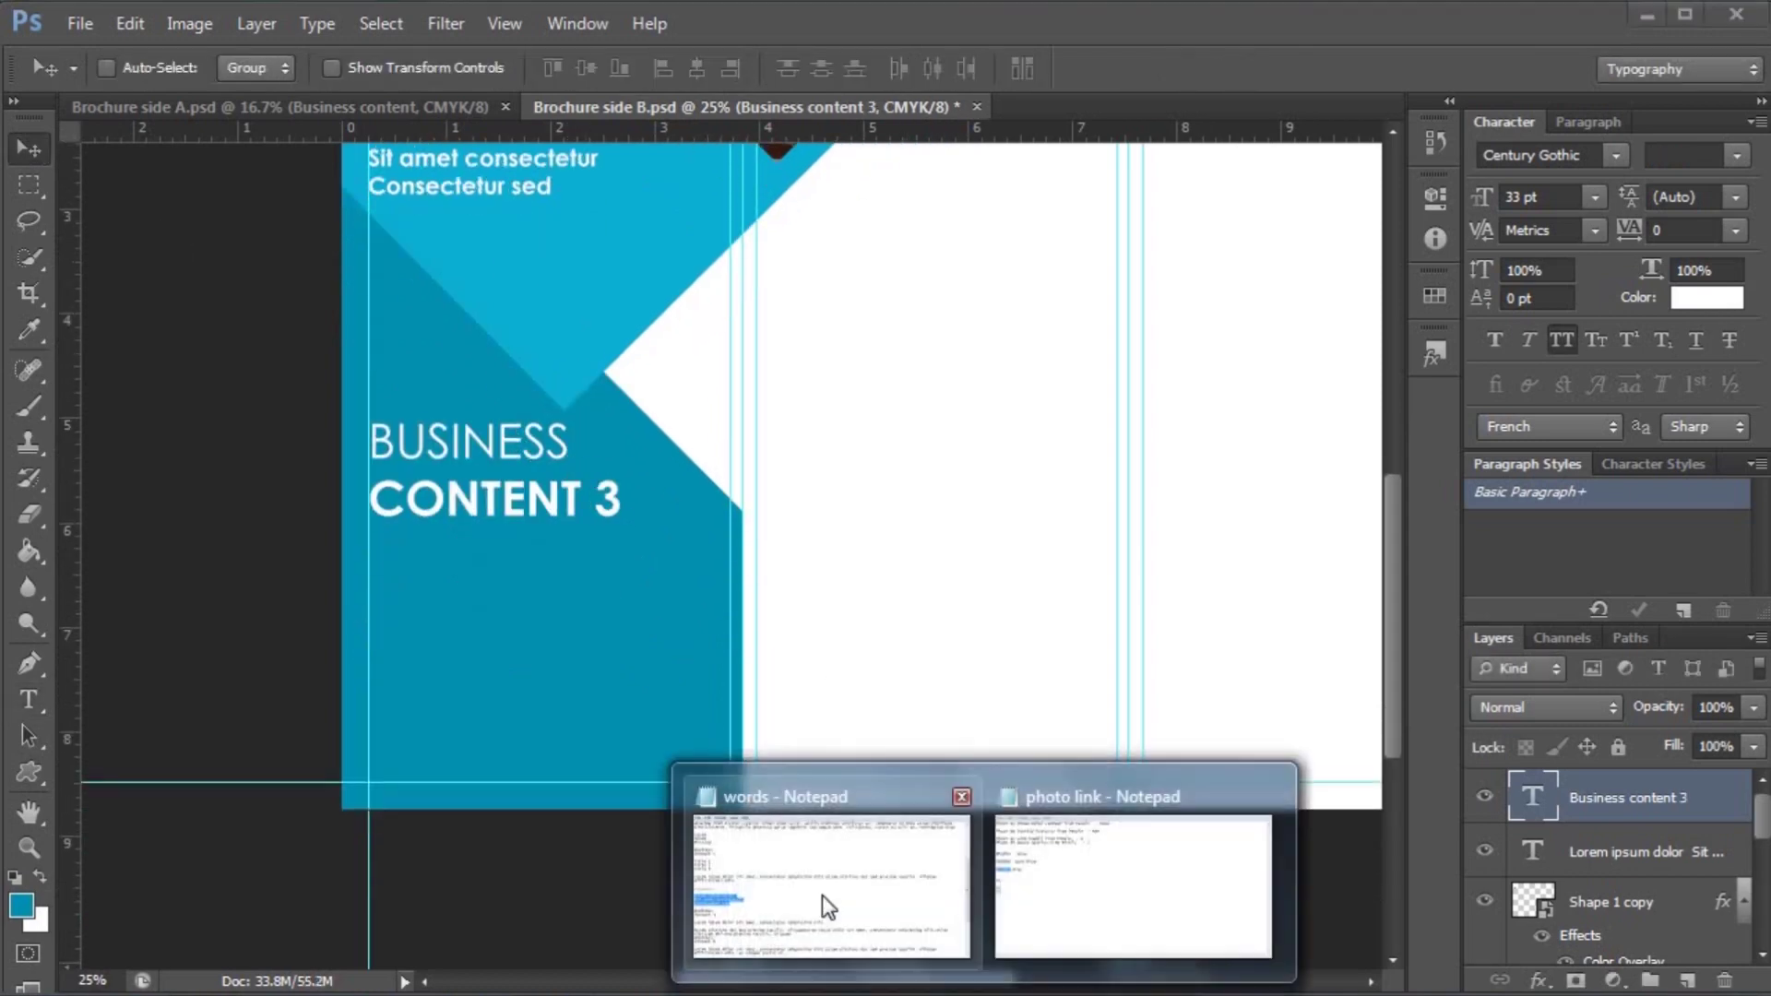
click(822, 895)
click(305, 683)
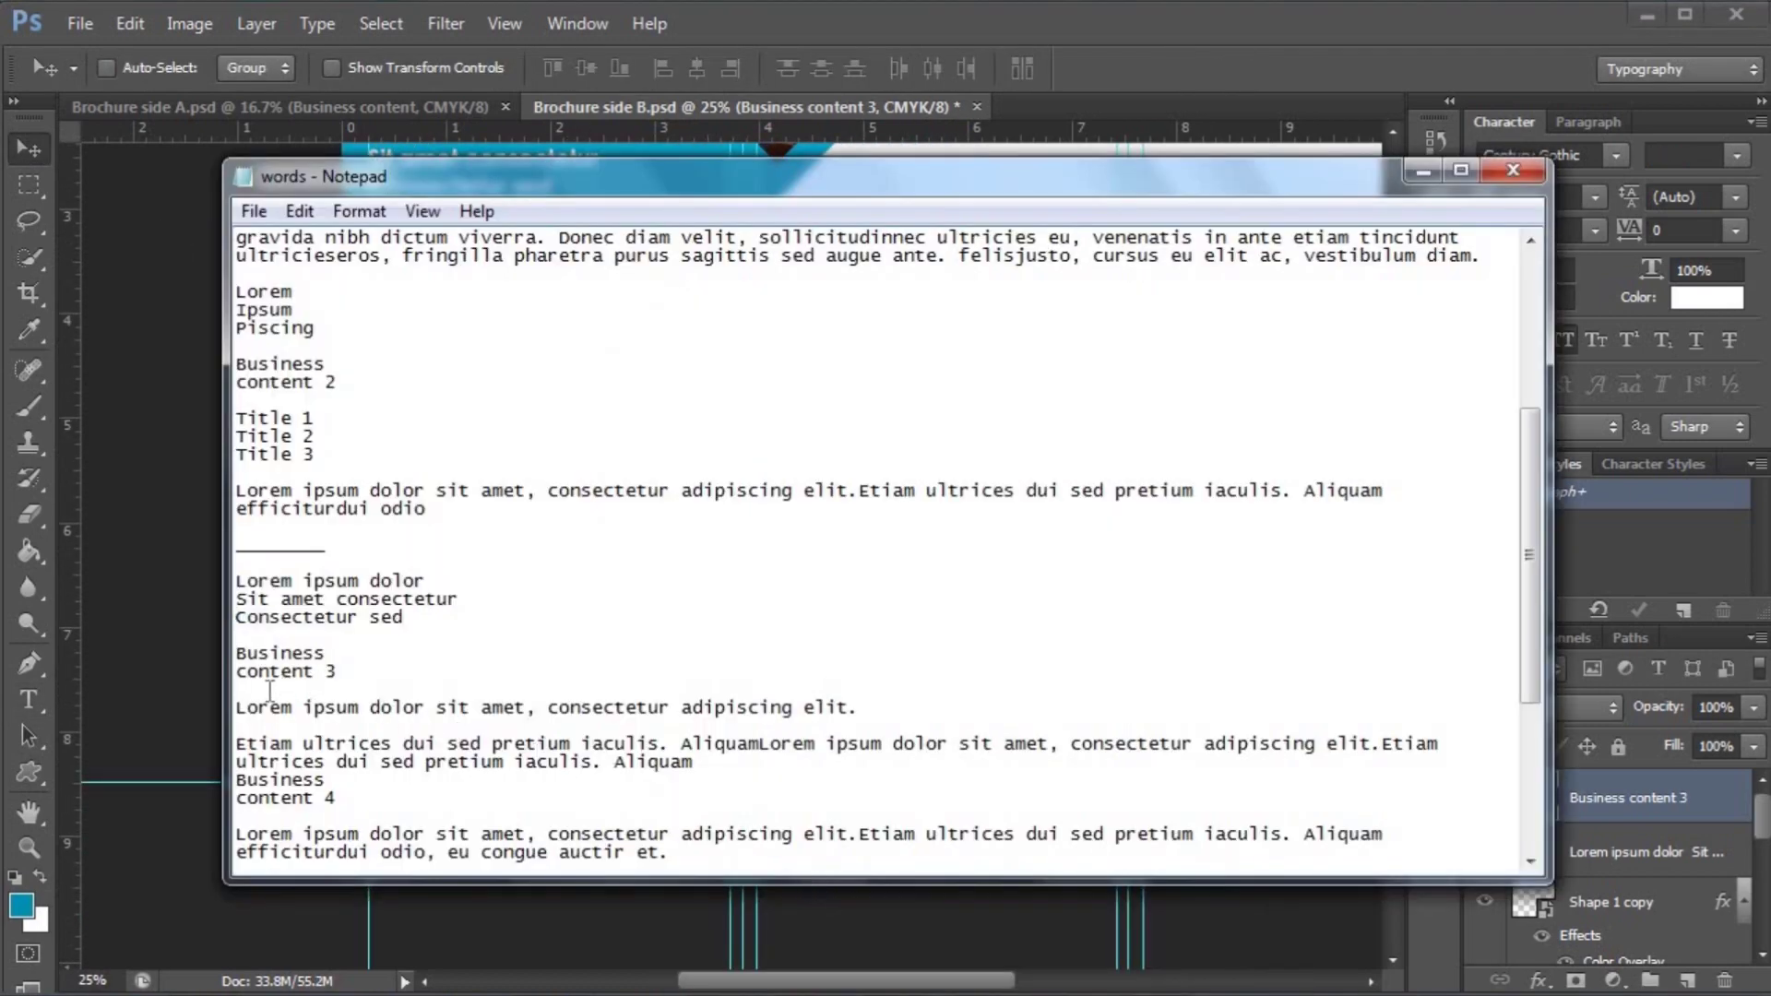
- Paste a sentence from the notes into a new text box below BUSINESS CONTENT 3
drag(238, 709, 863, 709)
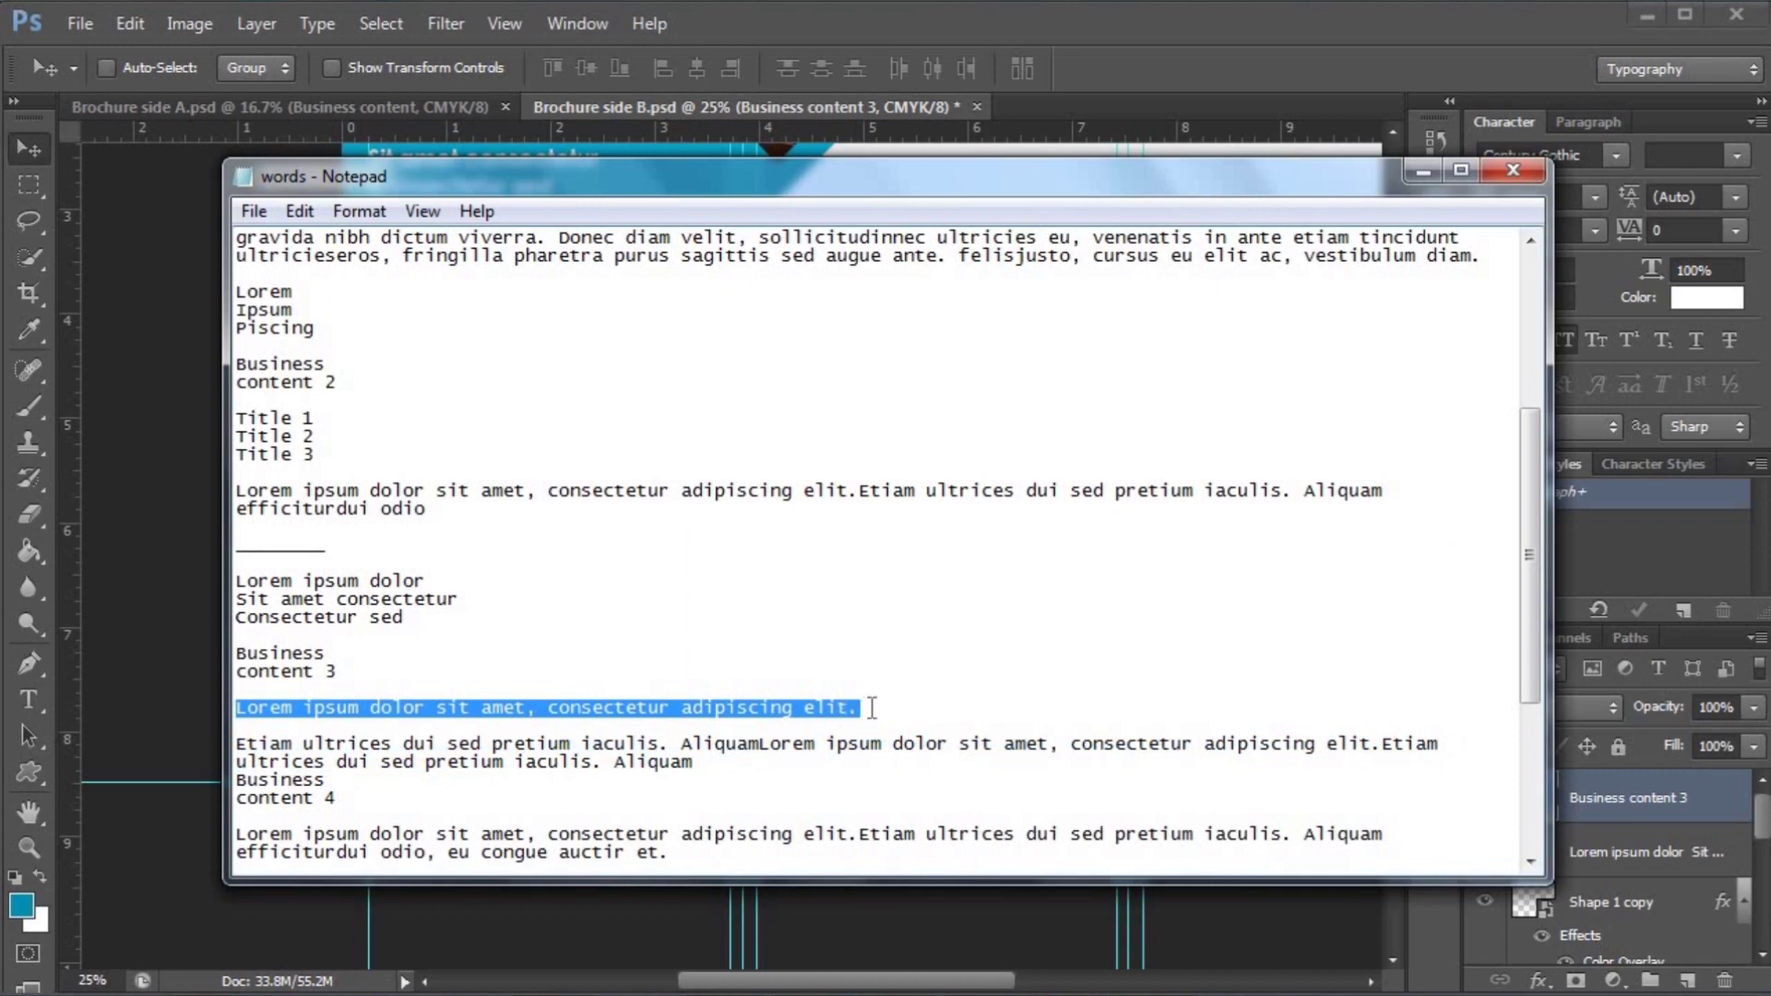
click(1423, 172)
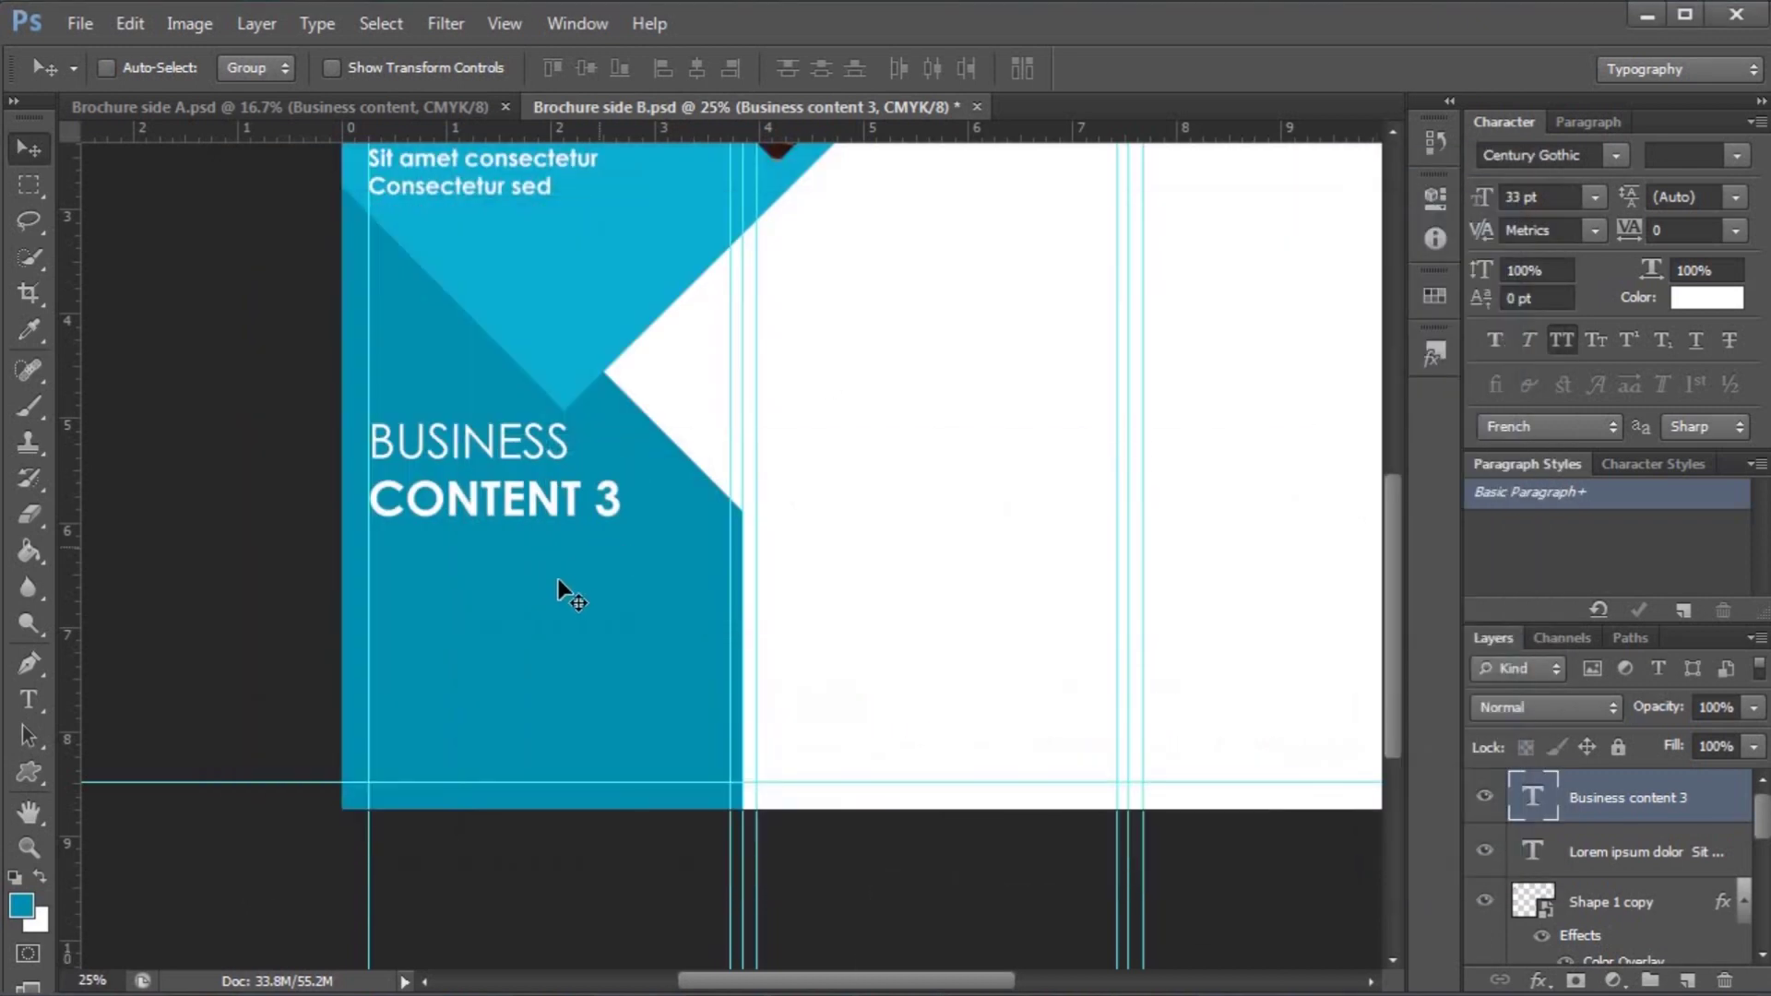
click(38, 707)
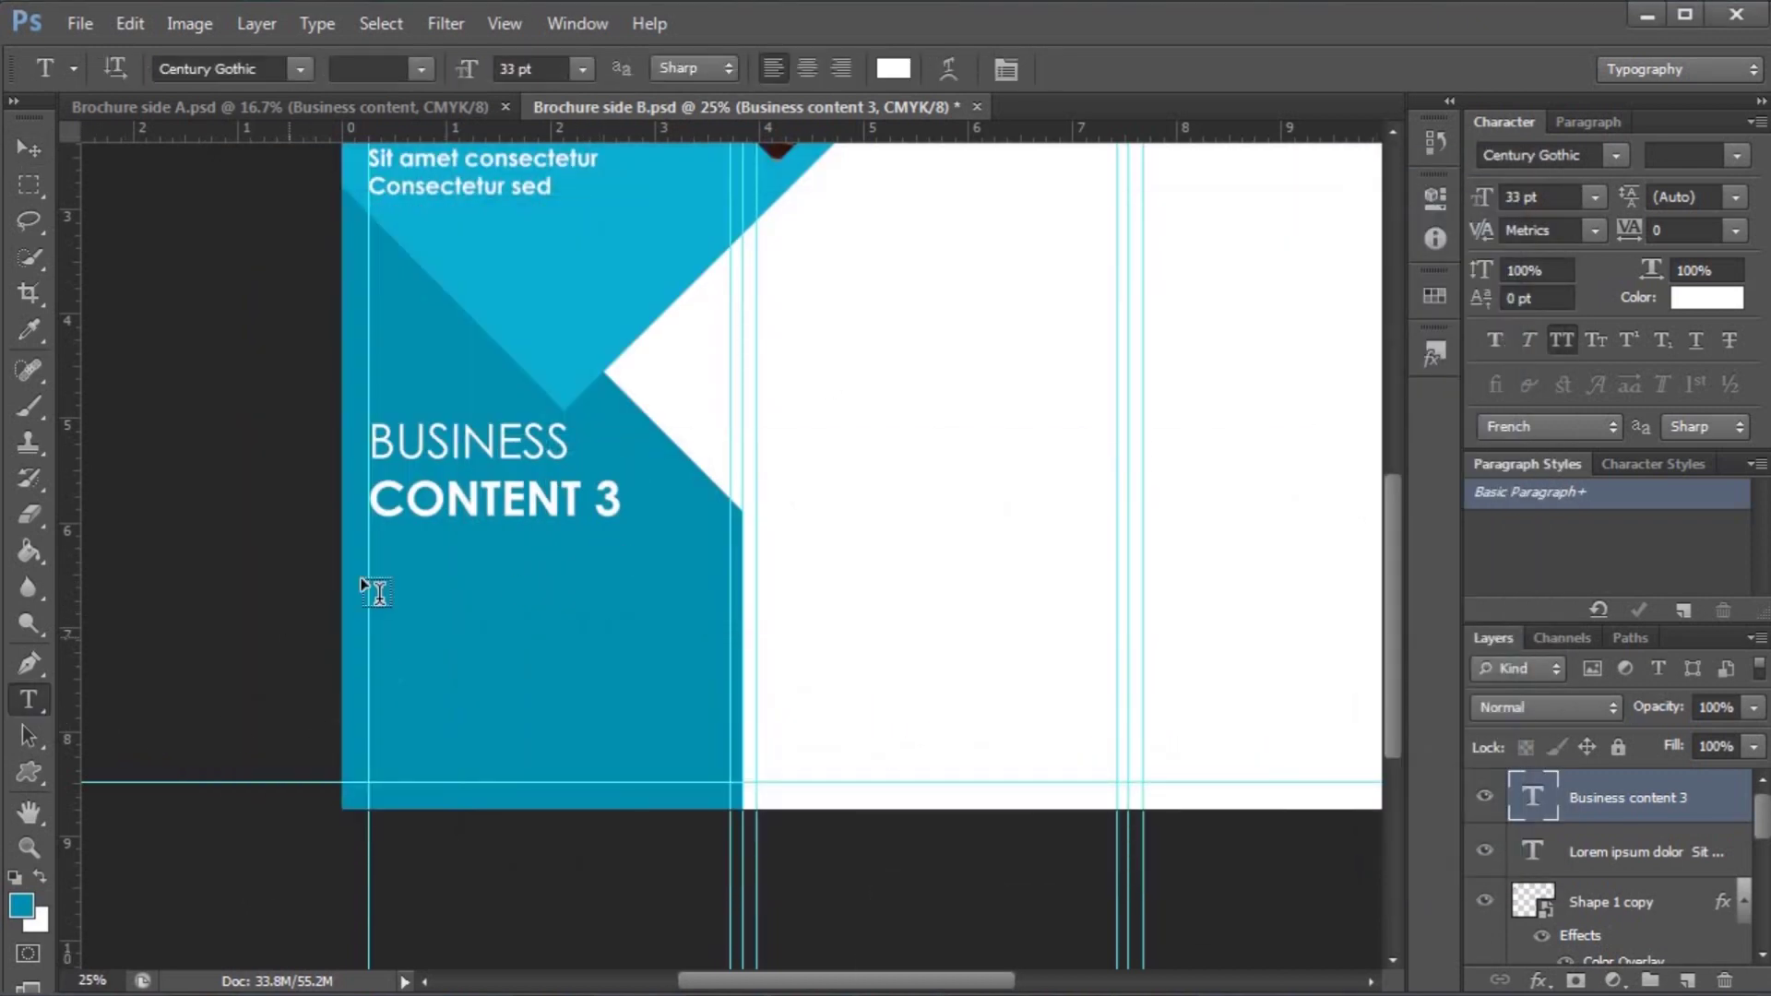
drag(369, 550, 731, 768)
text(LOREM IPSUM DOLOR SIT AMET, CONSECTETUR)
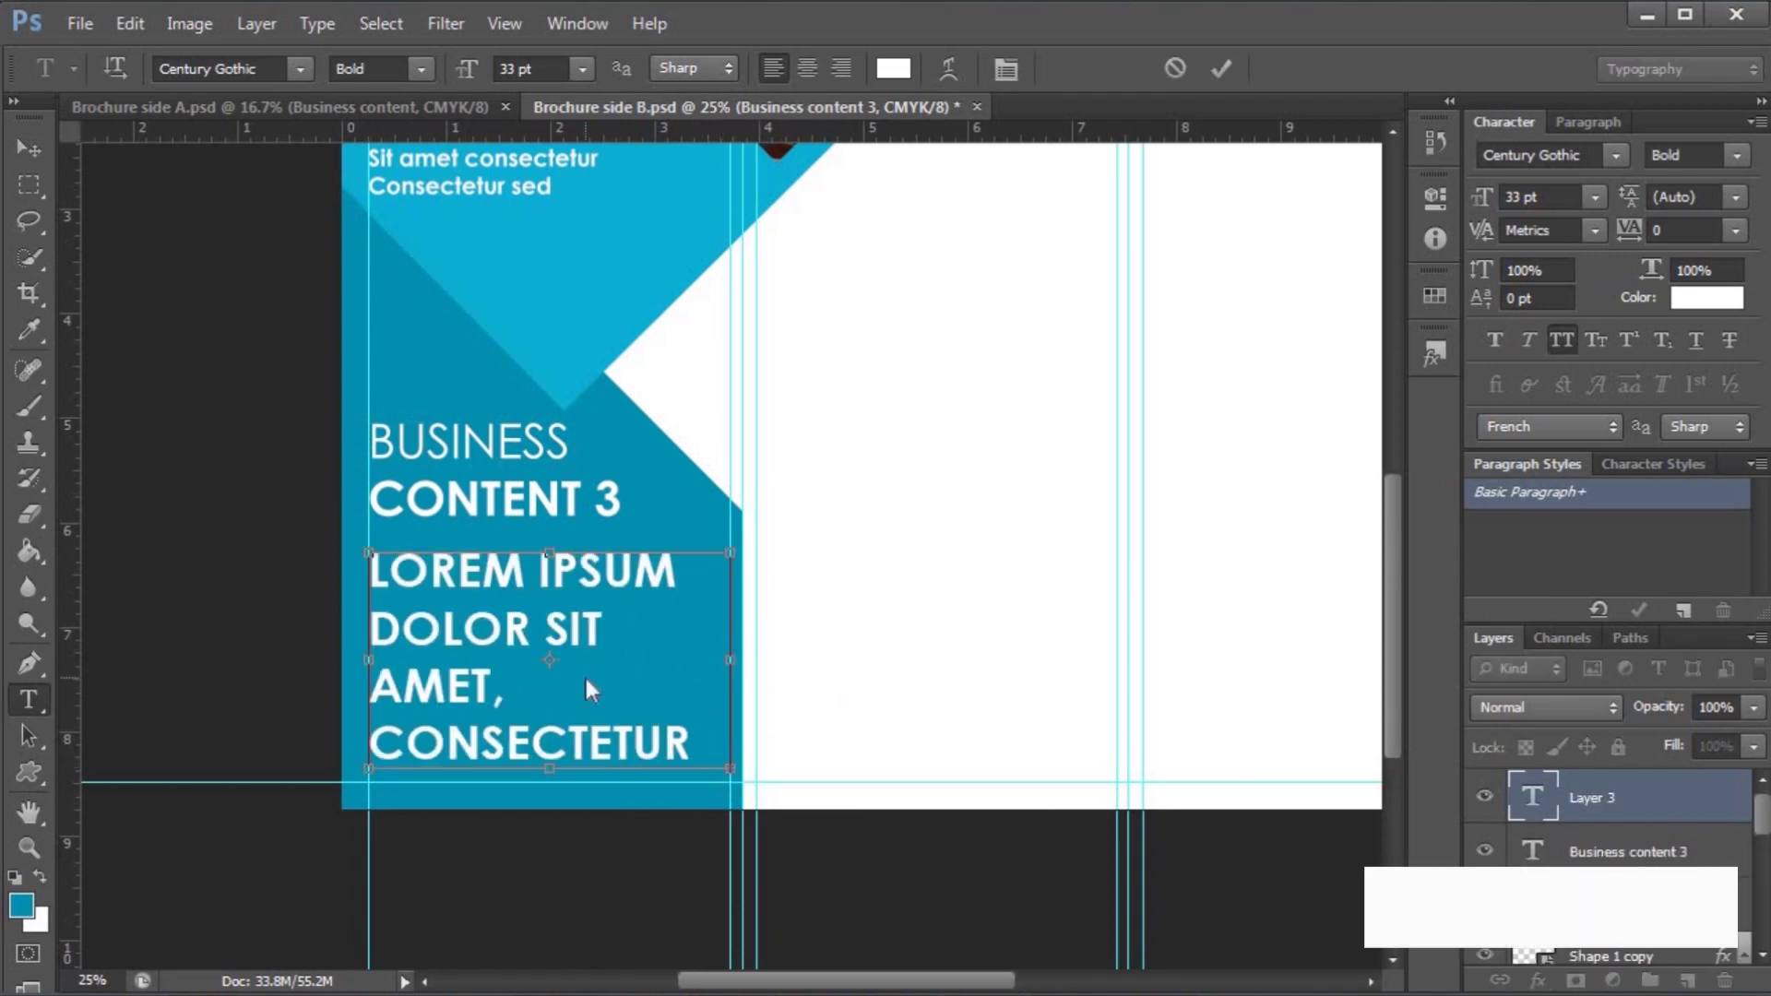
- Format the body text as 14 pt Regular with All Caps off
key(ctrl+a)
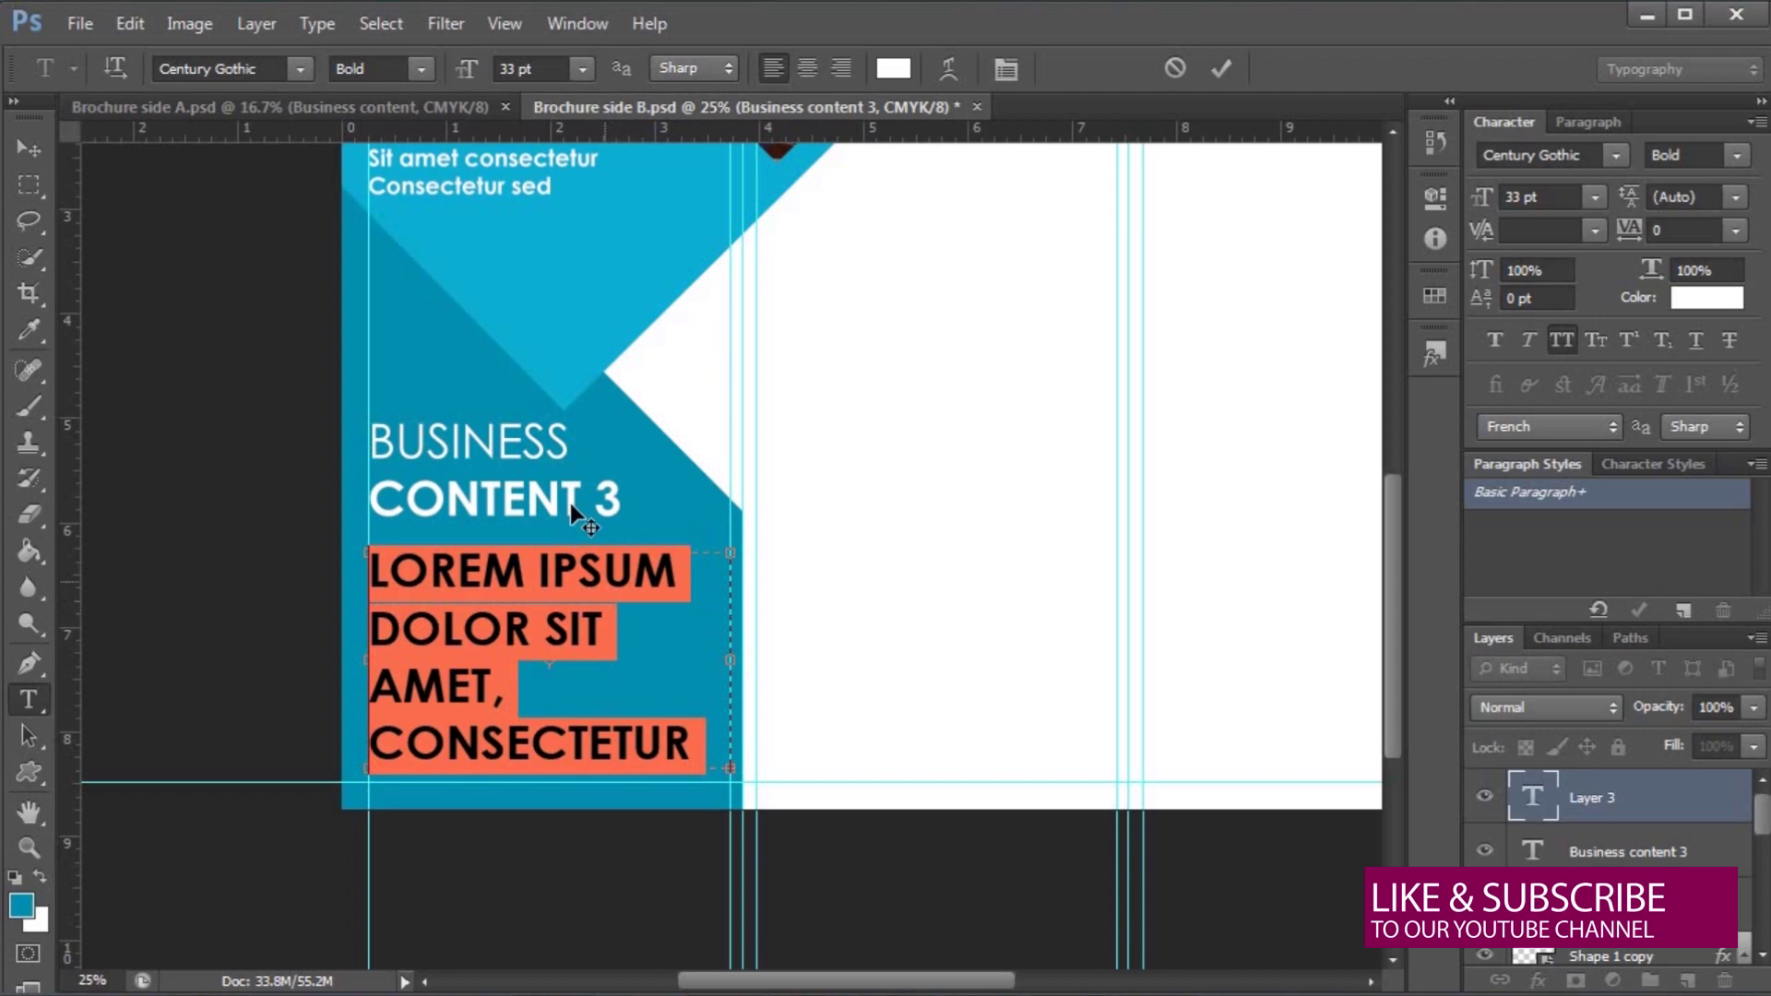
click(540, 64)
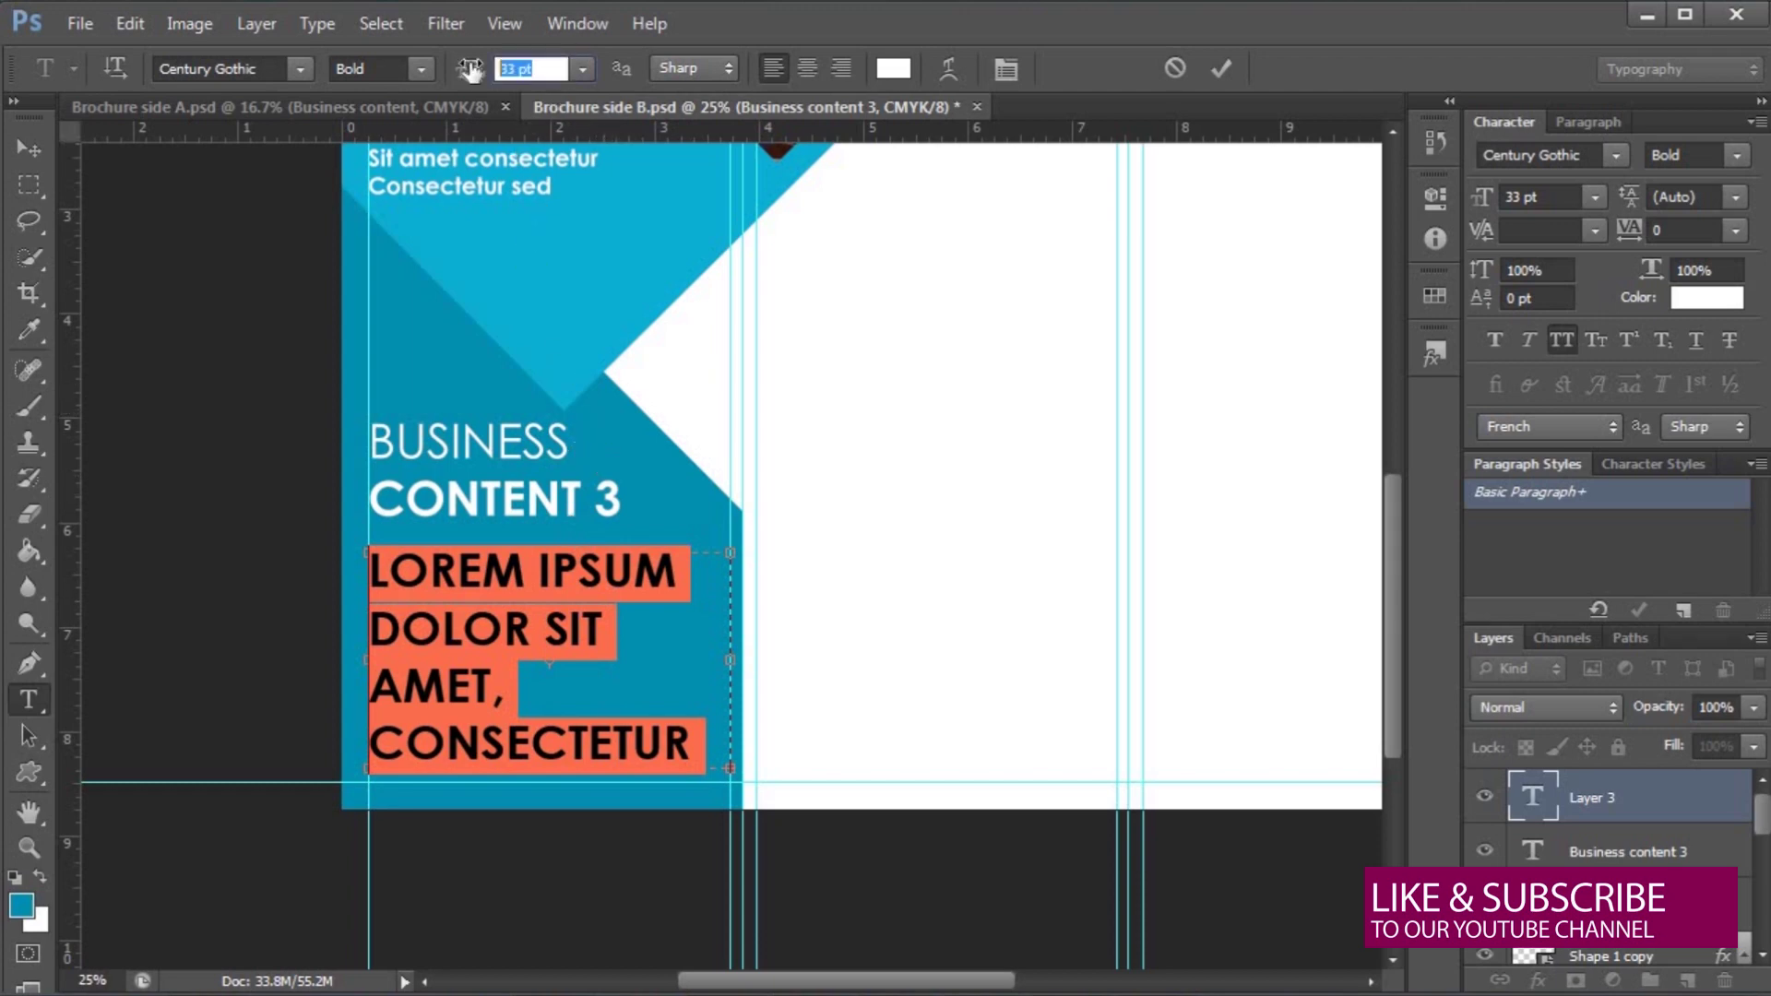
text(14)
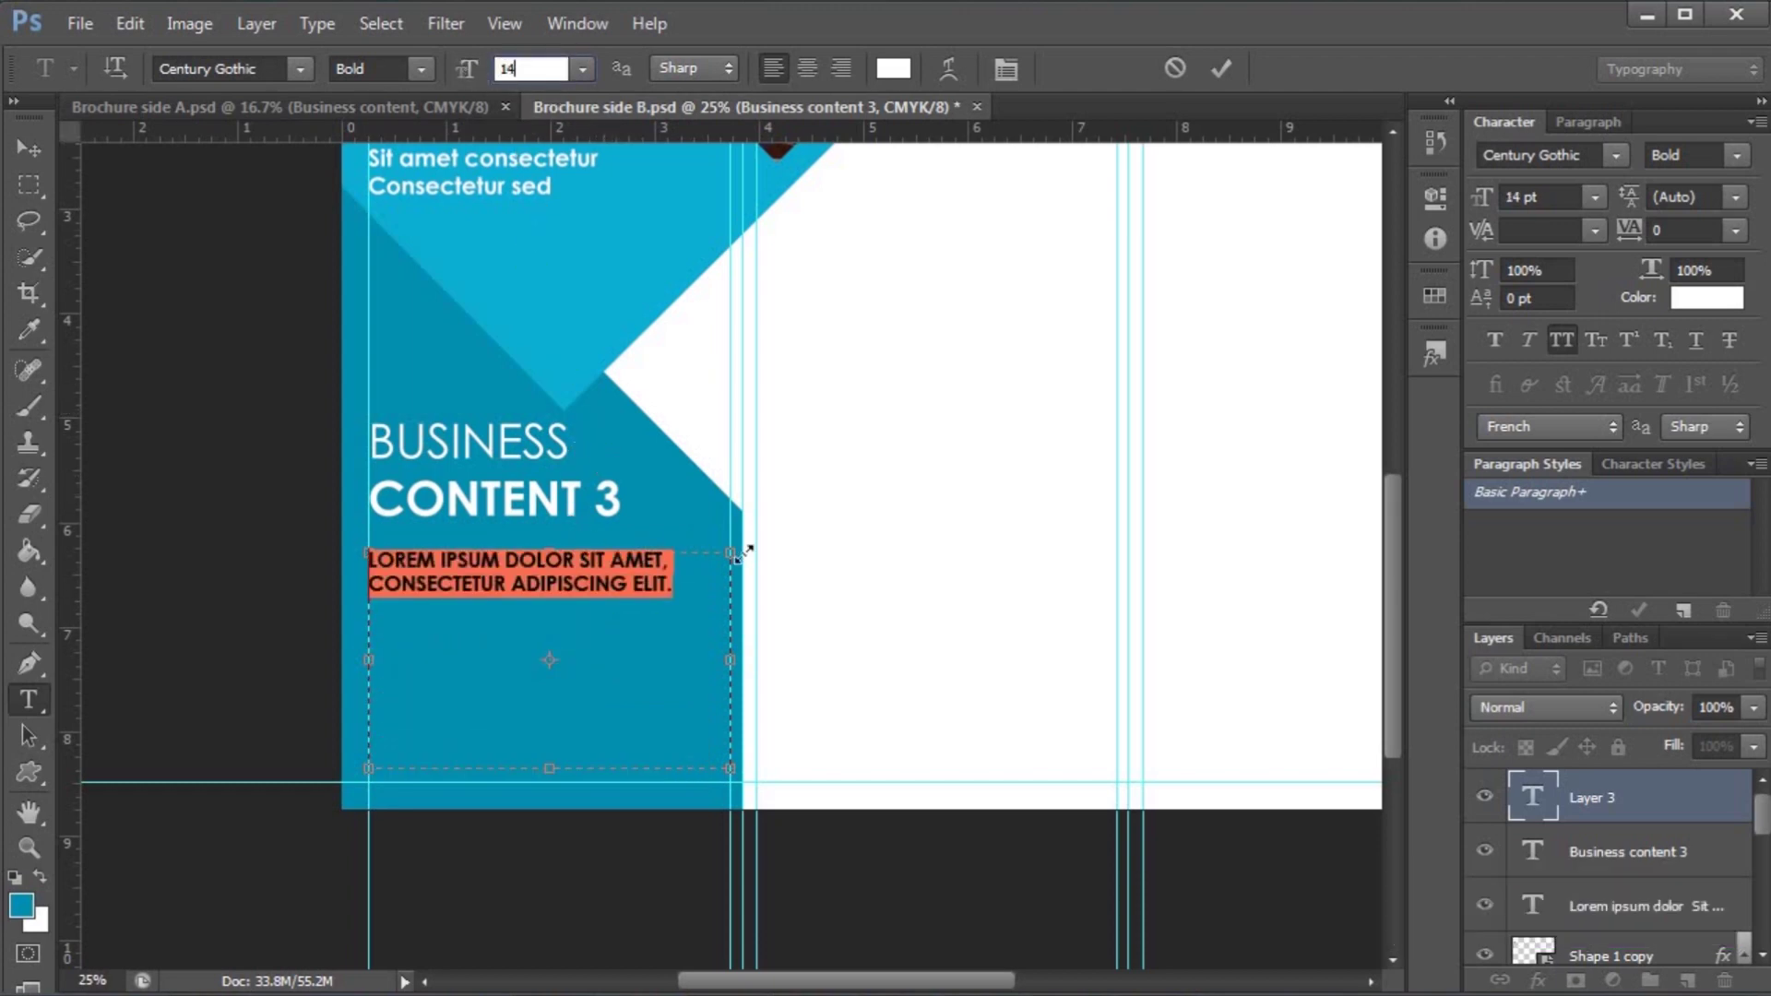
click(1569, 340)
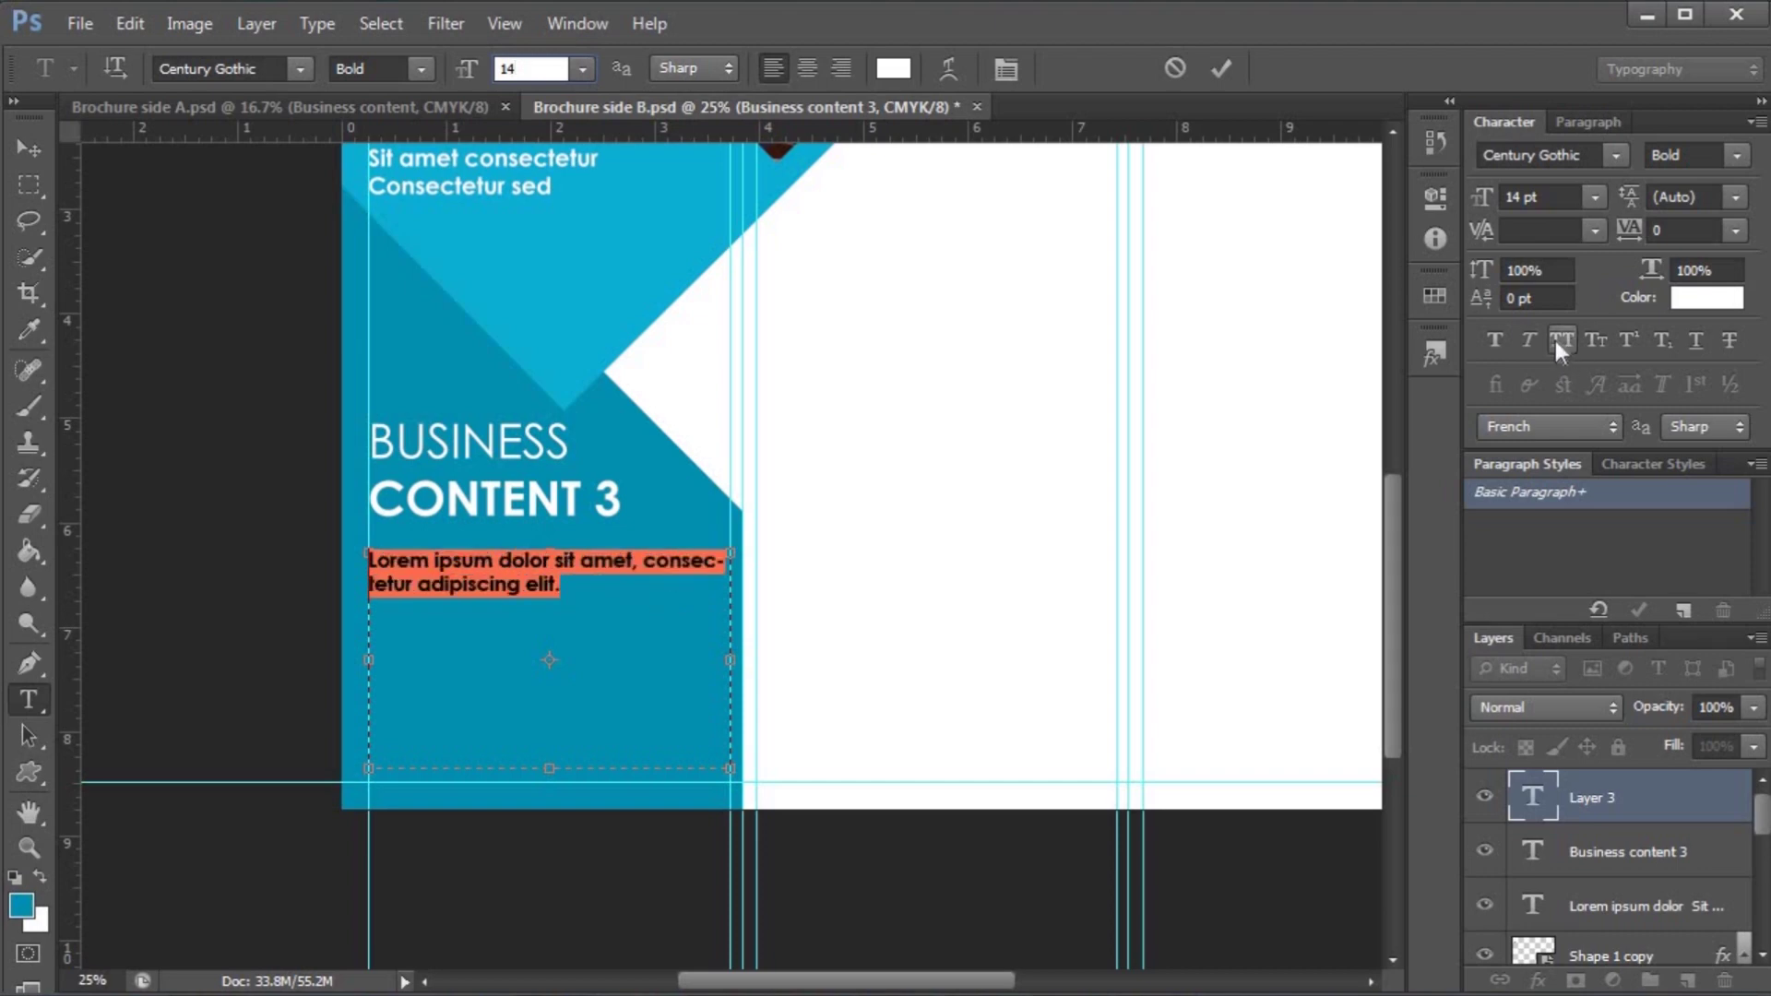
click(419, 68)
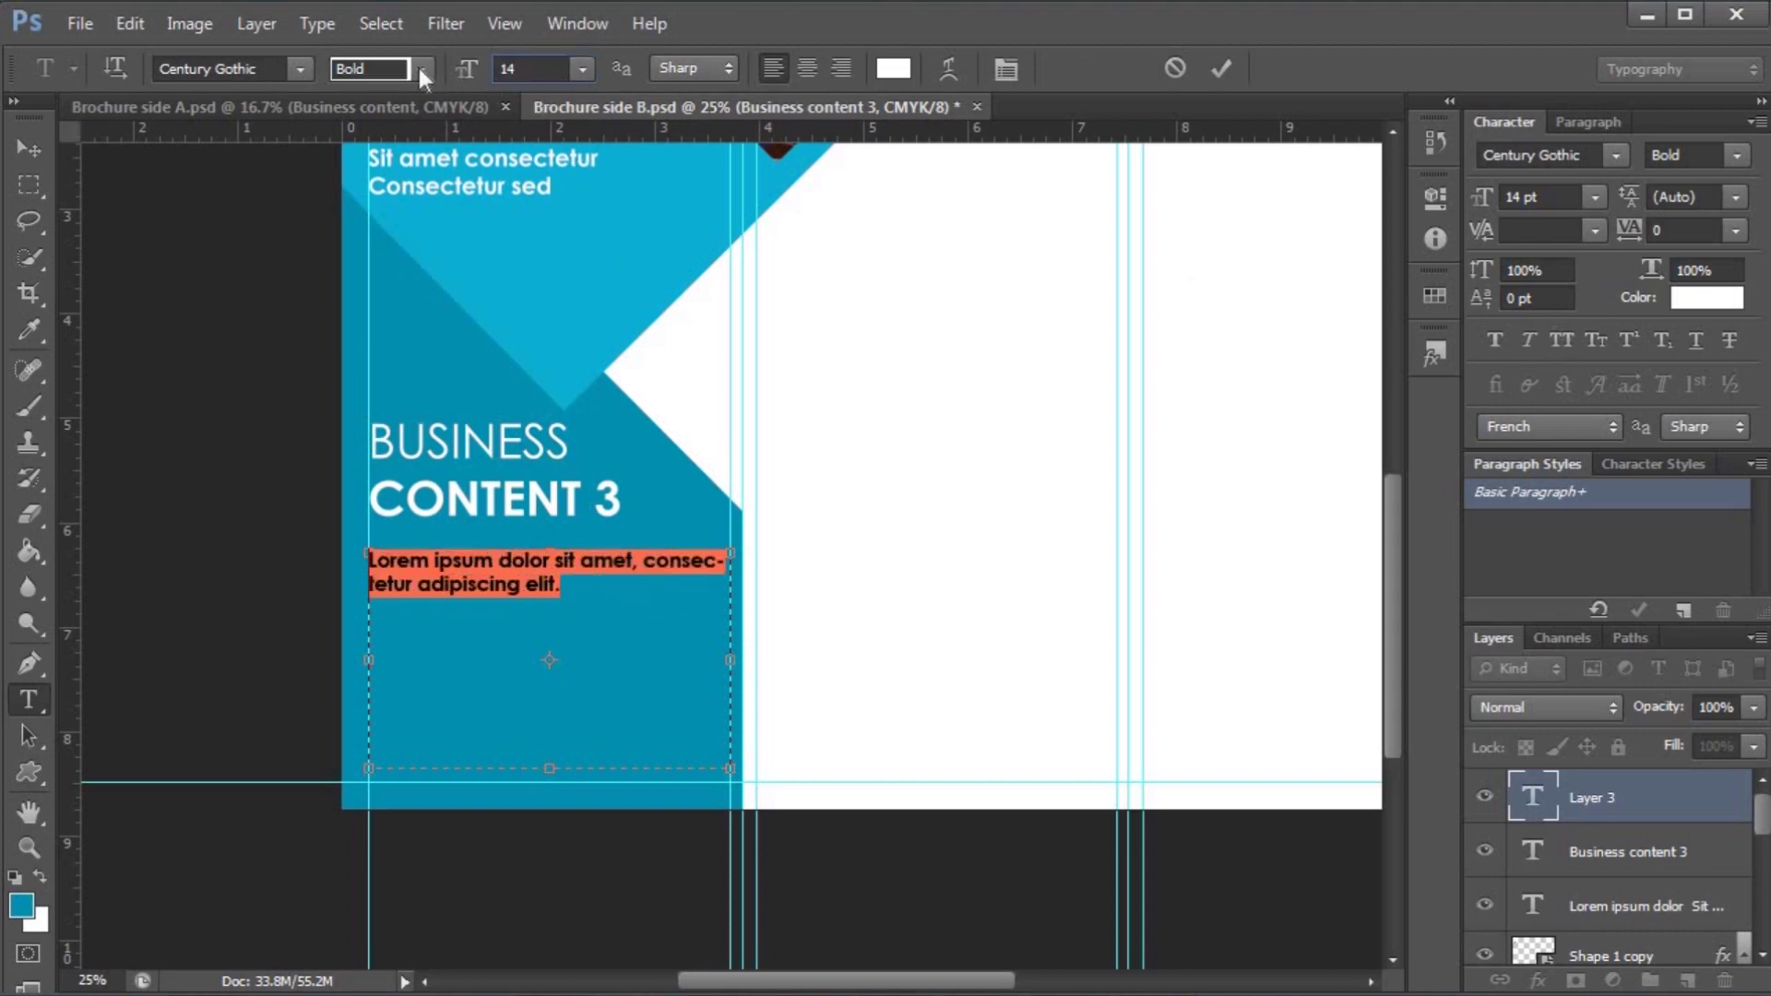
click(378, 92)
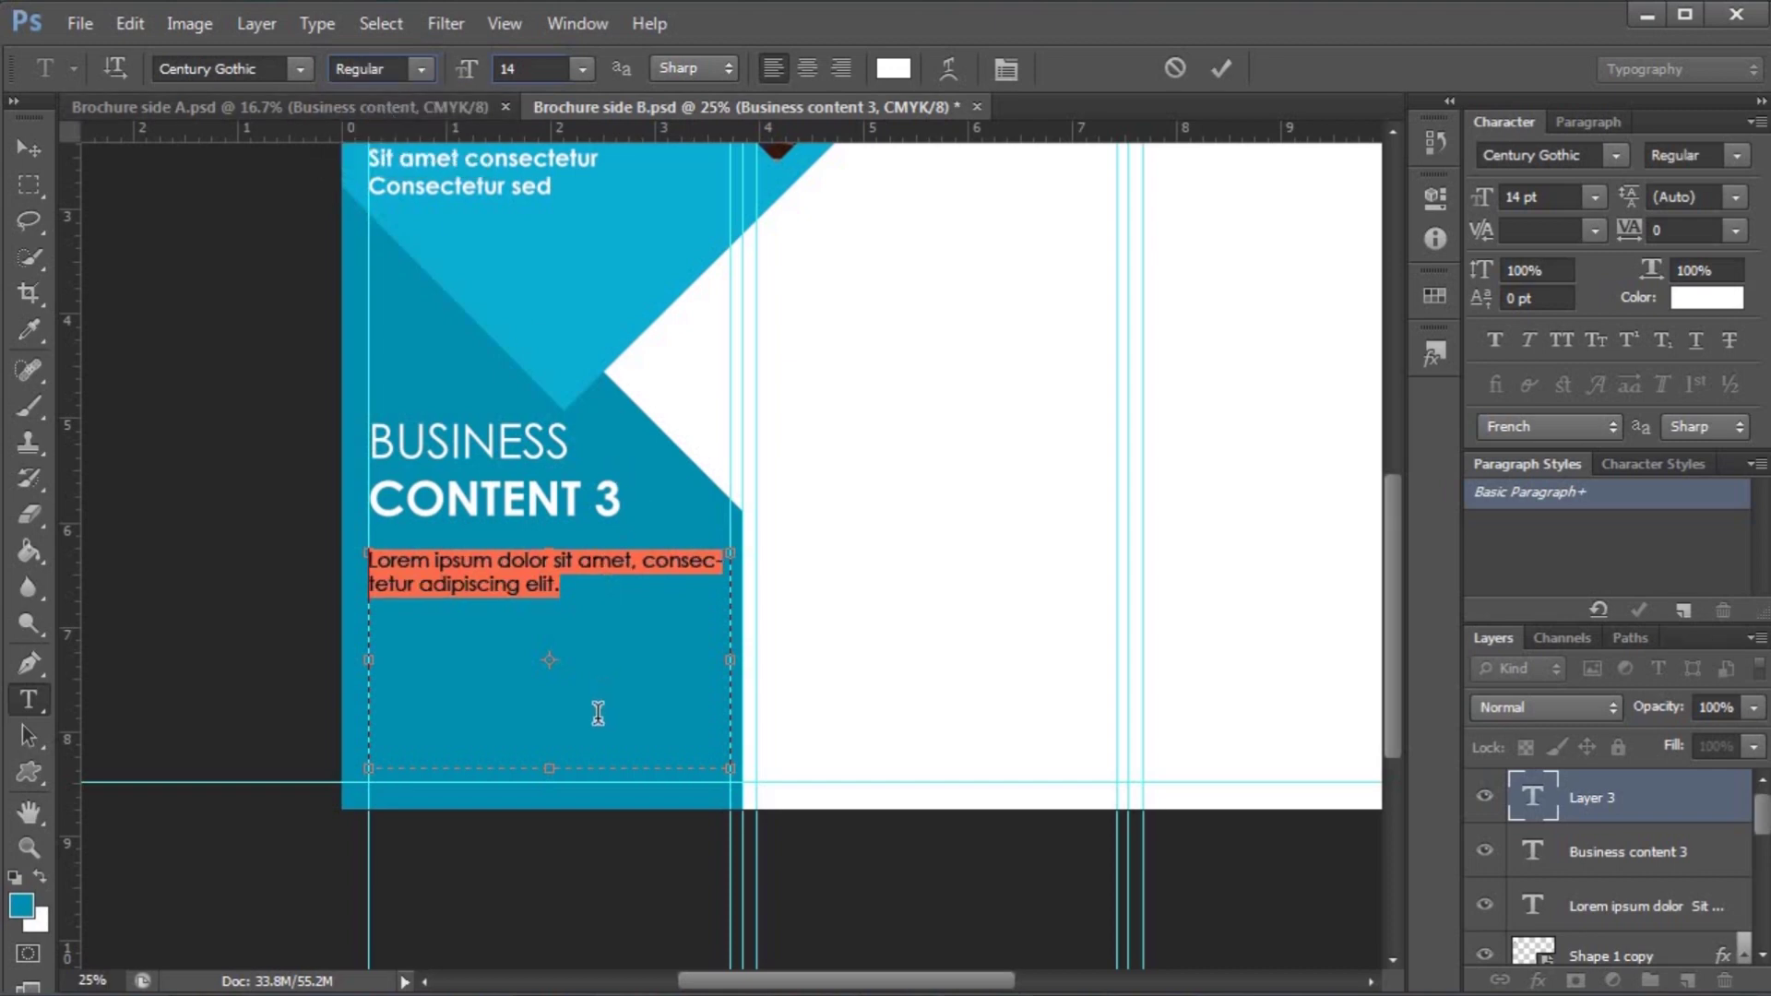
click(723, 573)
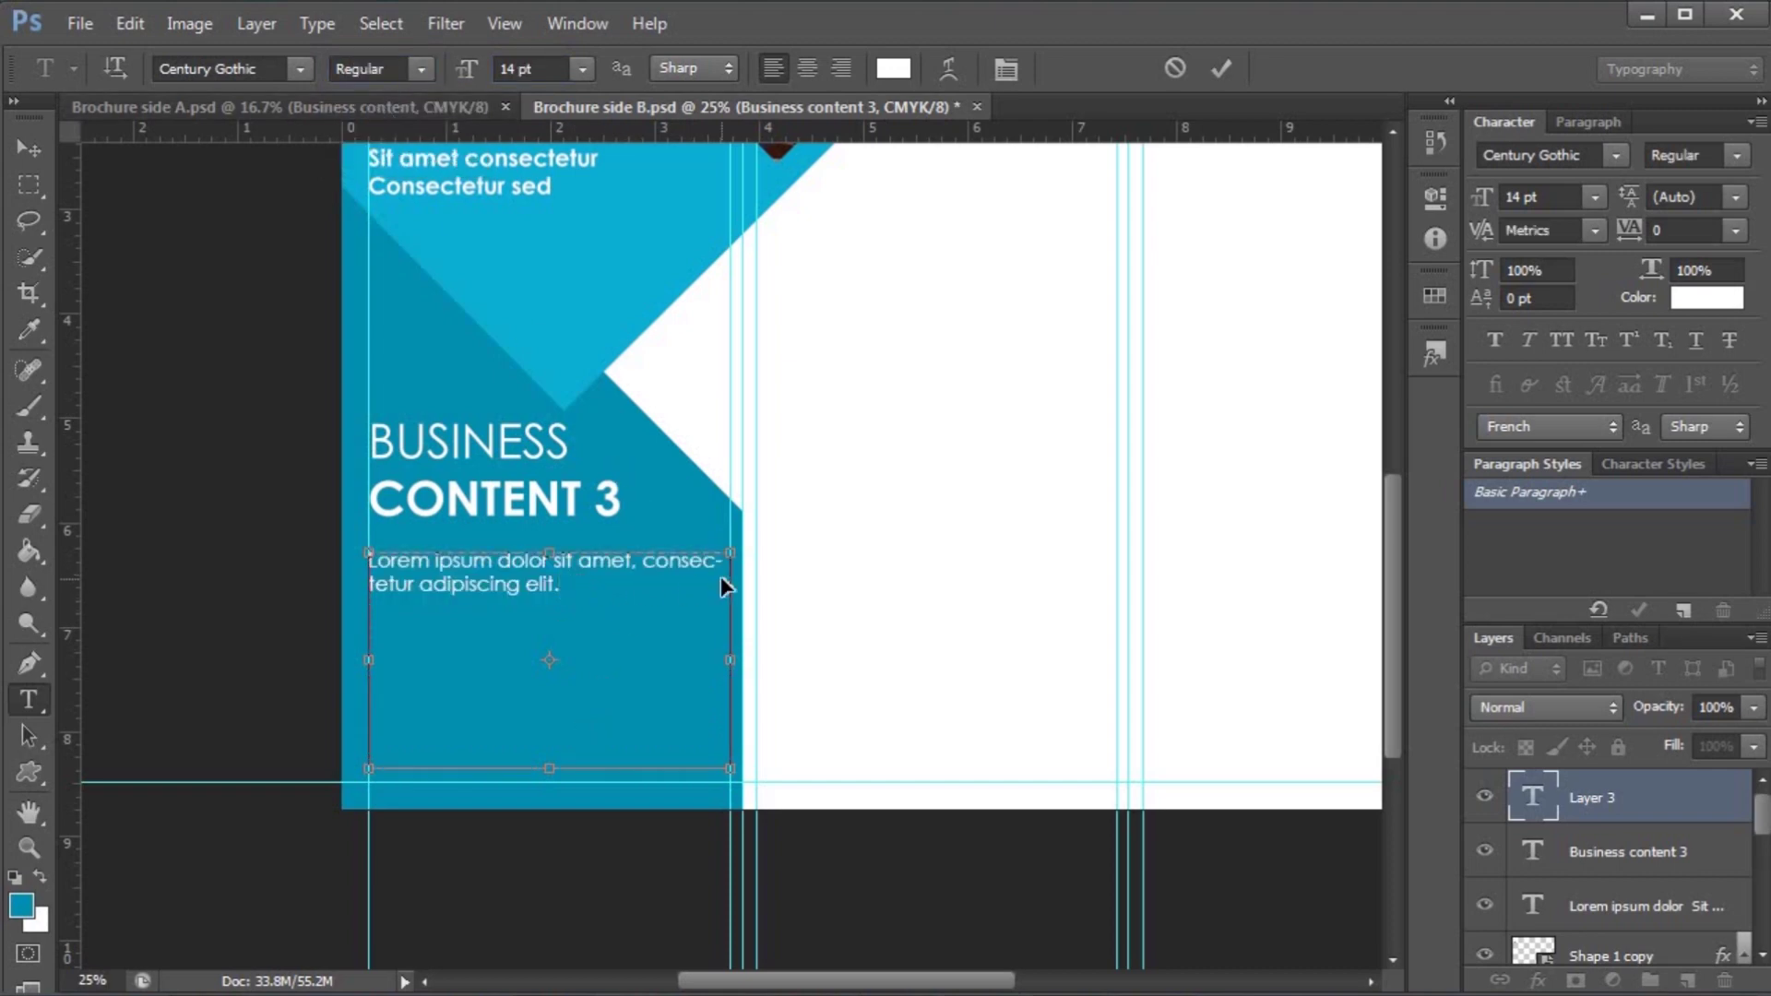
- Paste additional lorem ipsum paragraphs into the body text and commit it
text(Lorem ipsum dolor sit amet, consectetur adipiscing elit.)
text(Lorem ipsum dolor sit amet, consectetur adipiscing elit.)
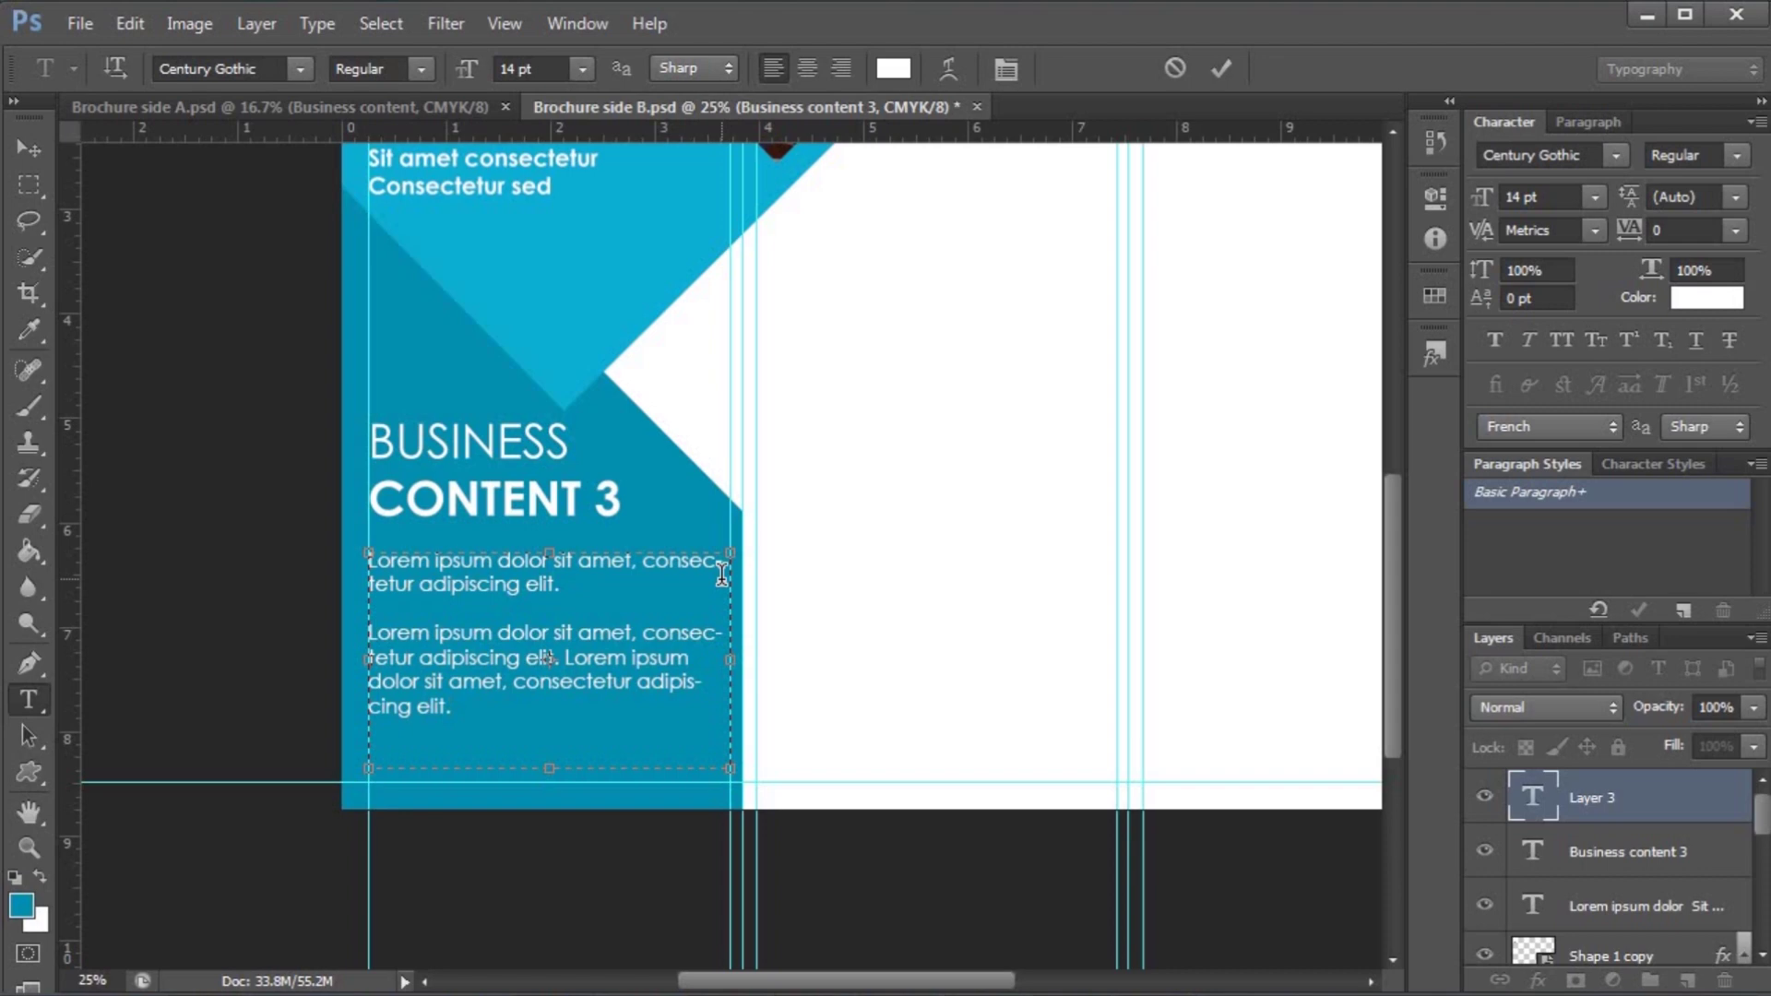
key(Return)
text(Lorem ipsum dolor sit amet, consectetur adipiscing elit.)
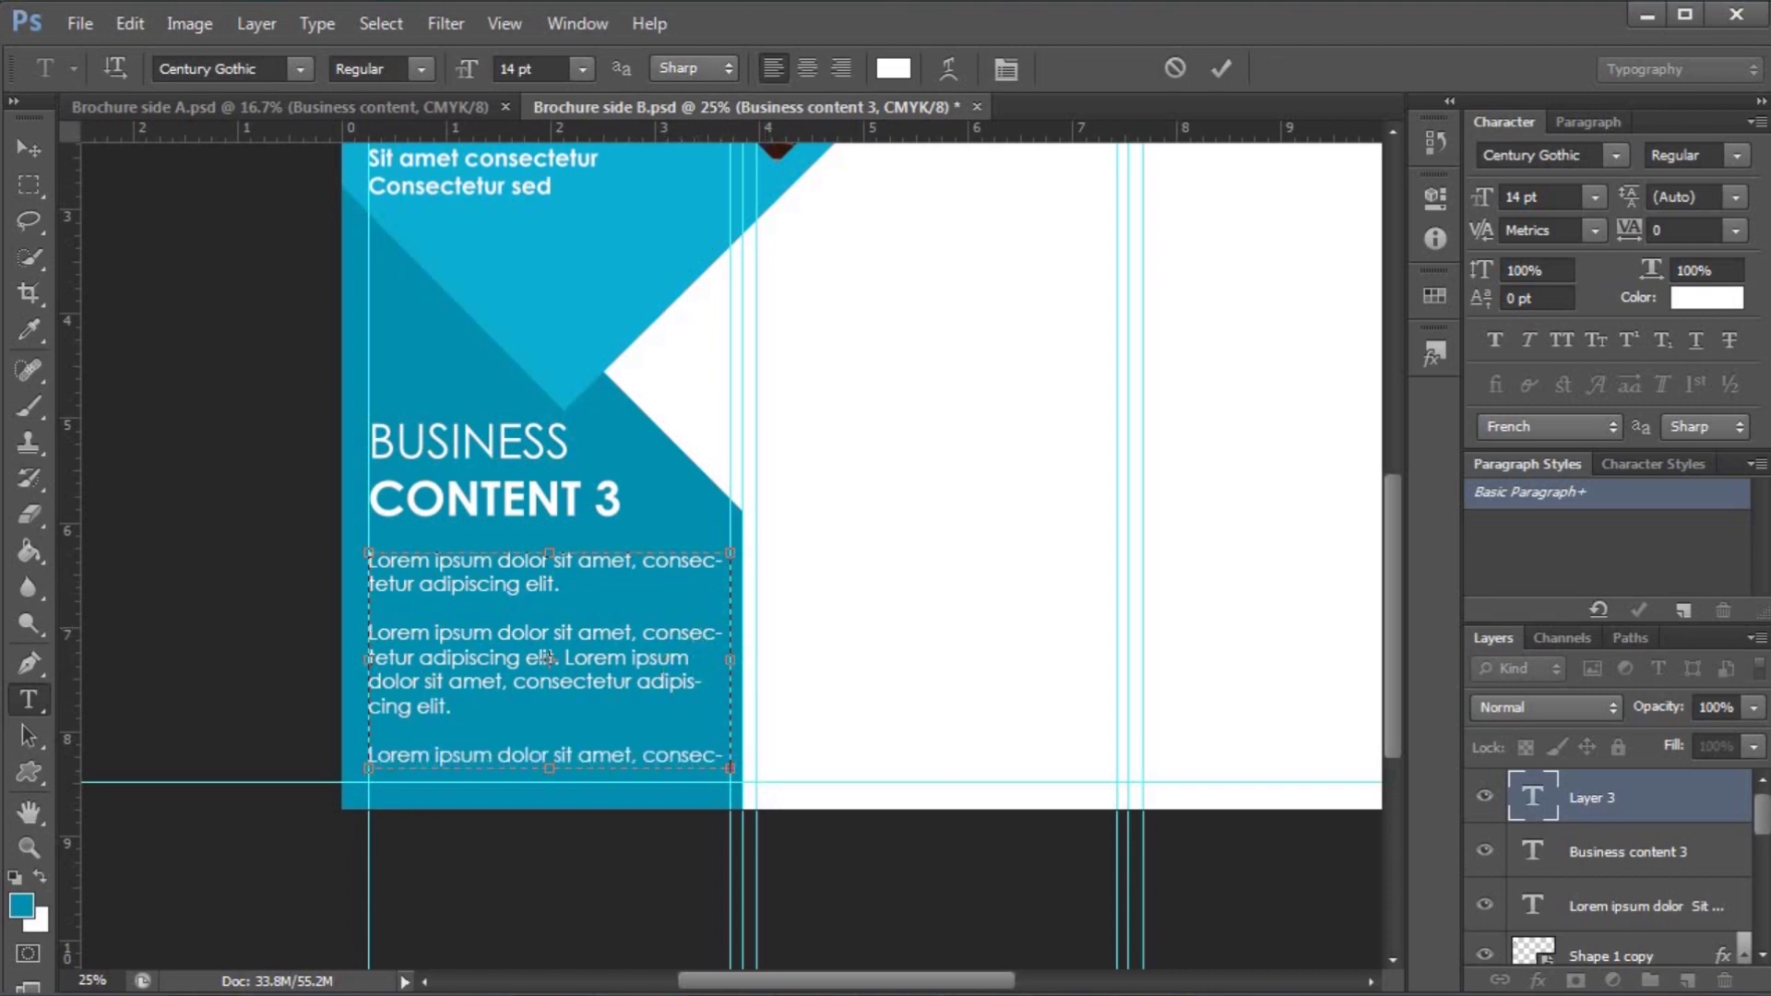
click(29, 147)
scroll(803, 639, up, 2)
scroll(801, 648, up, 6)
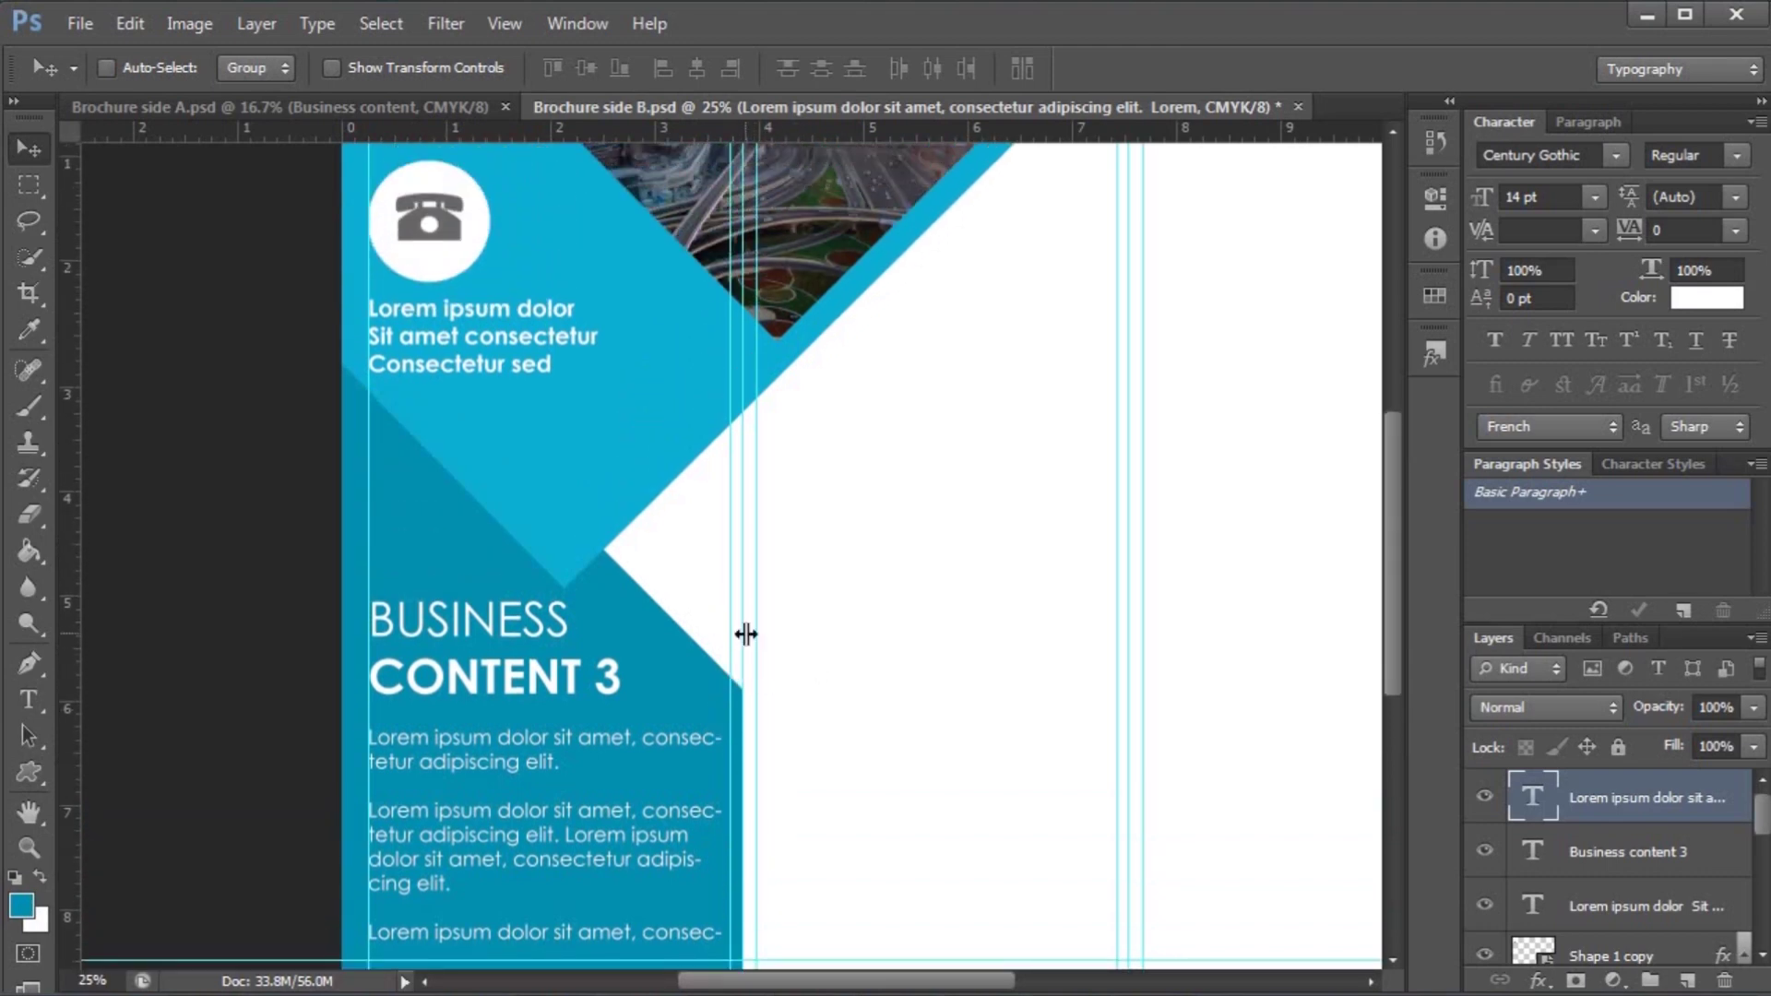
- Duplicate the Business content 3 heading onto the white middle panel
key(ctrl+minus)
key(ctrl+semicolon)
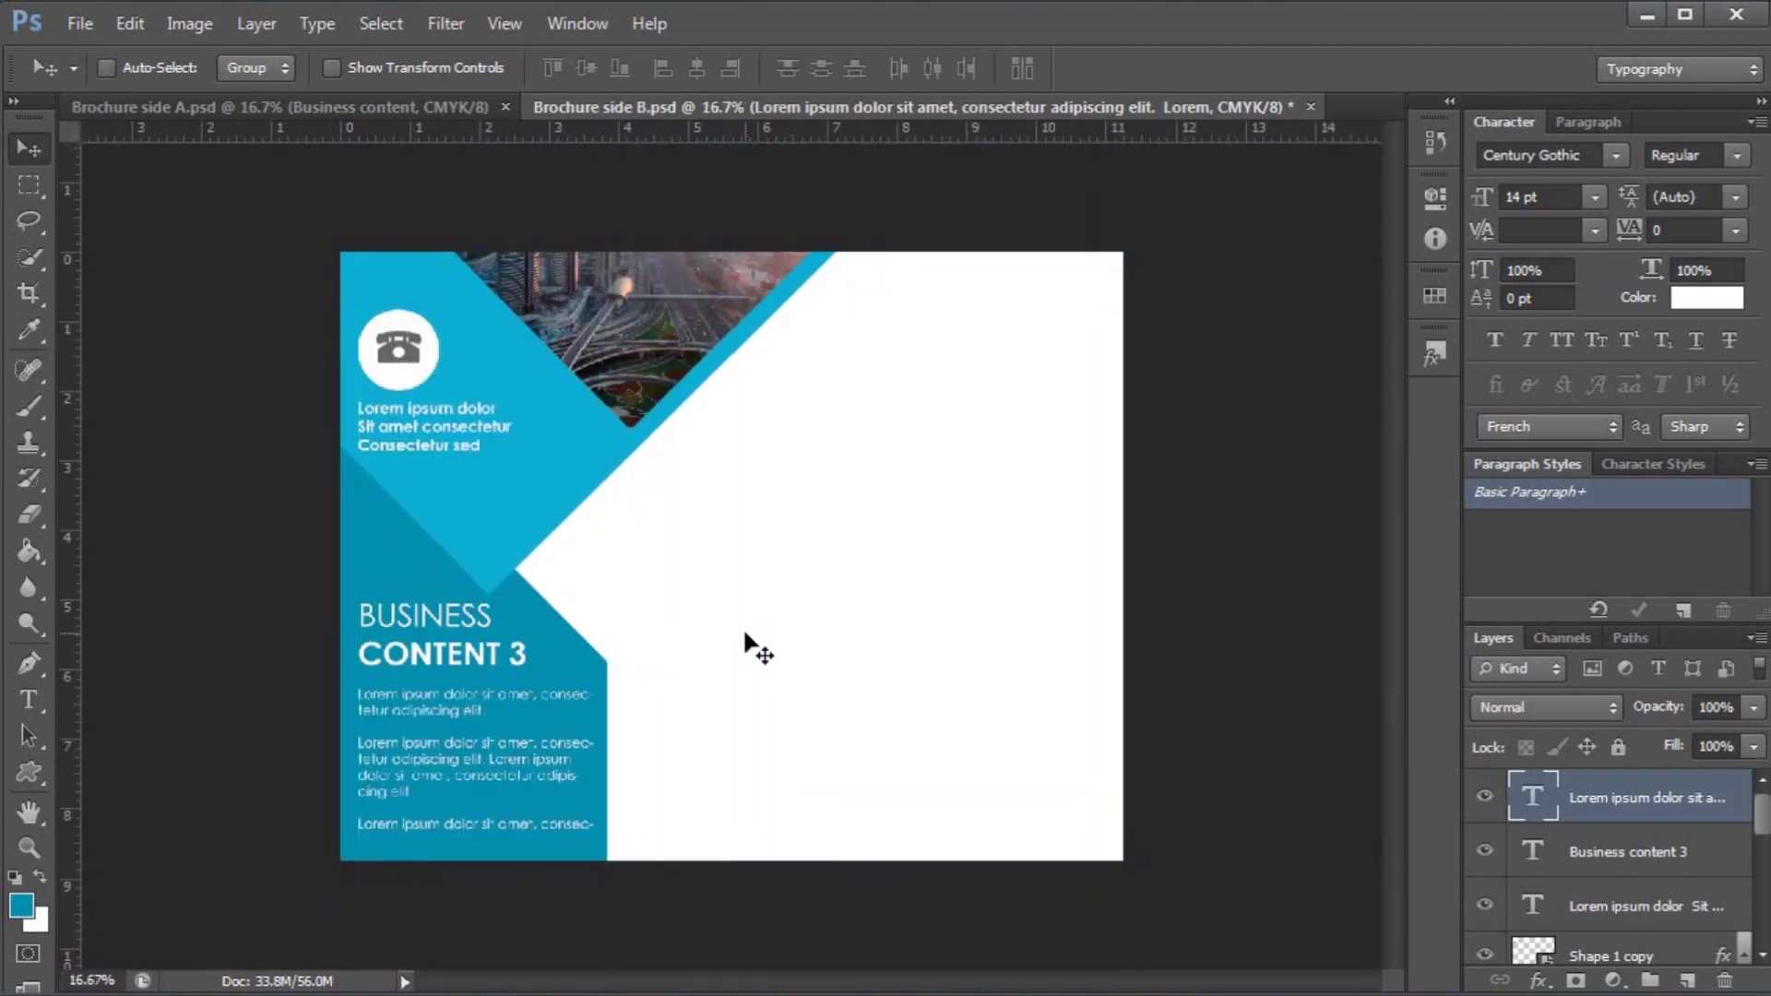
key(ctrl+plus)
key(ctrl+semicolon)
drag(651, 439, 799, 351)
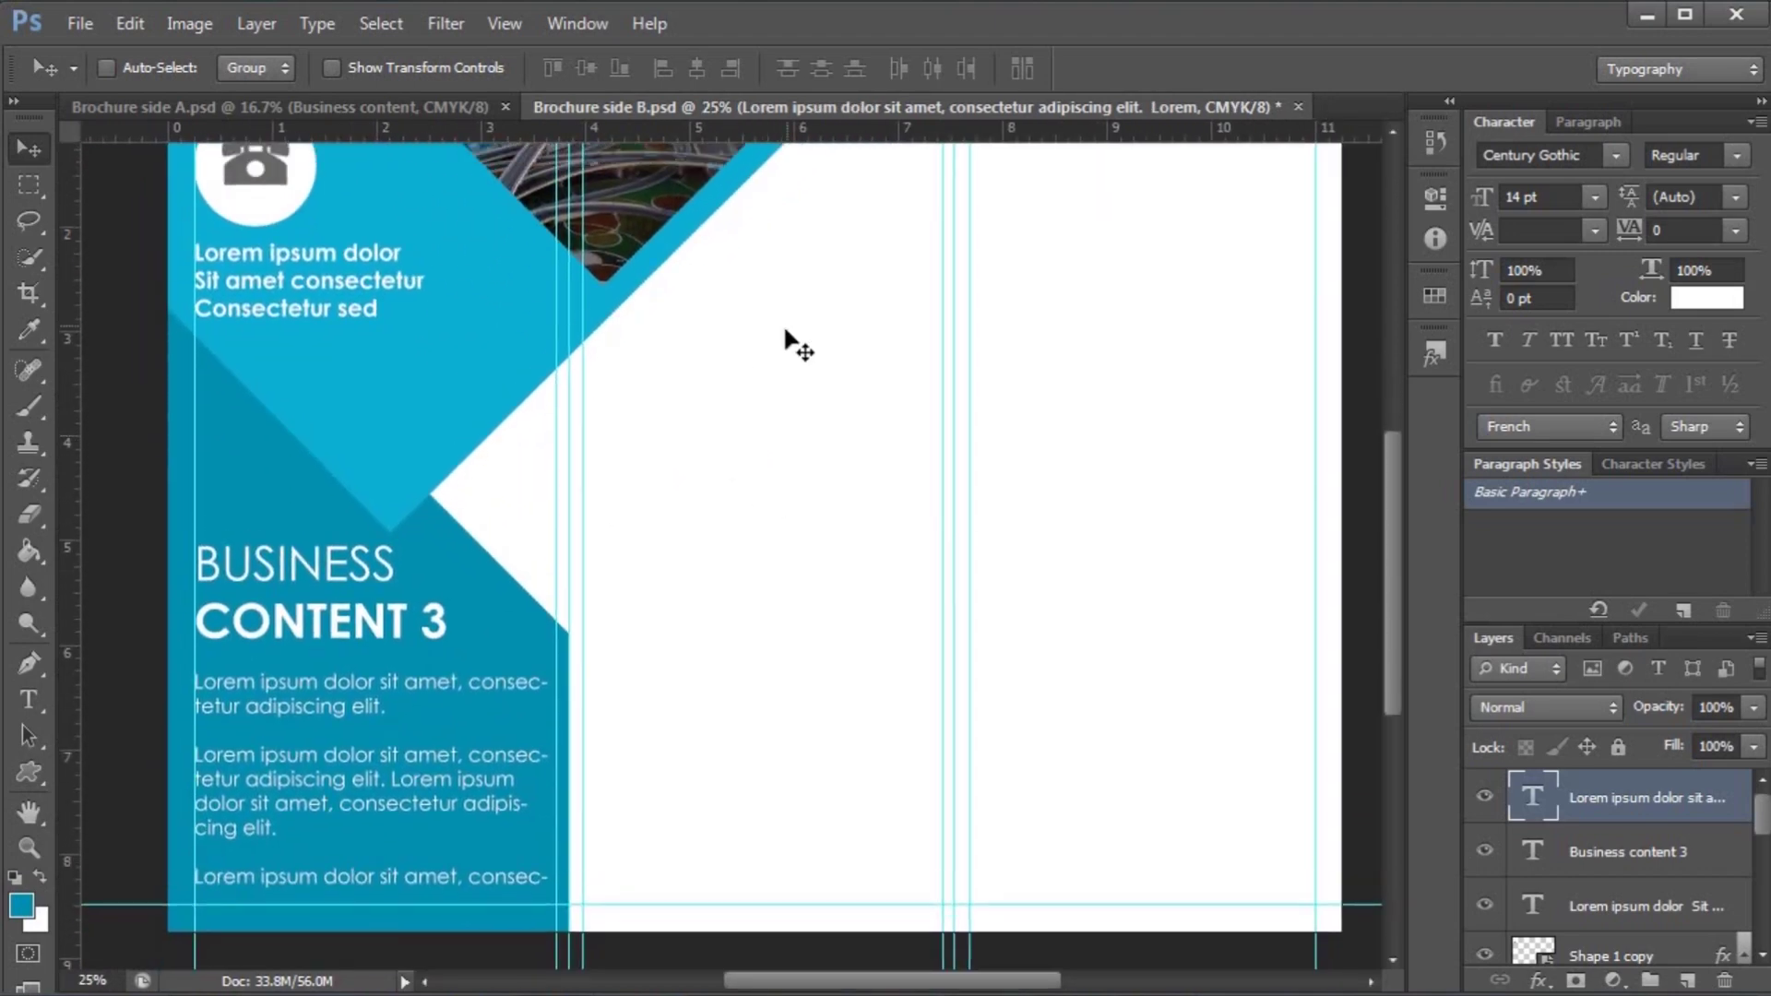
right_click(386, 564)
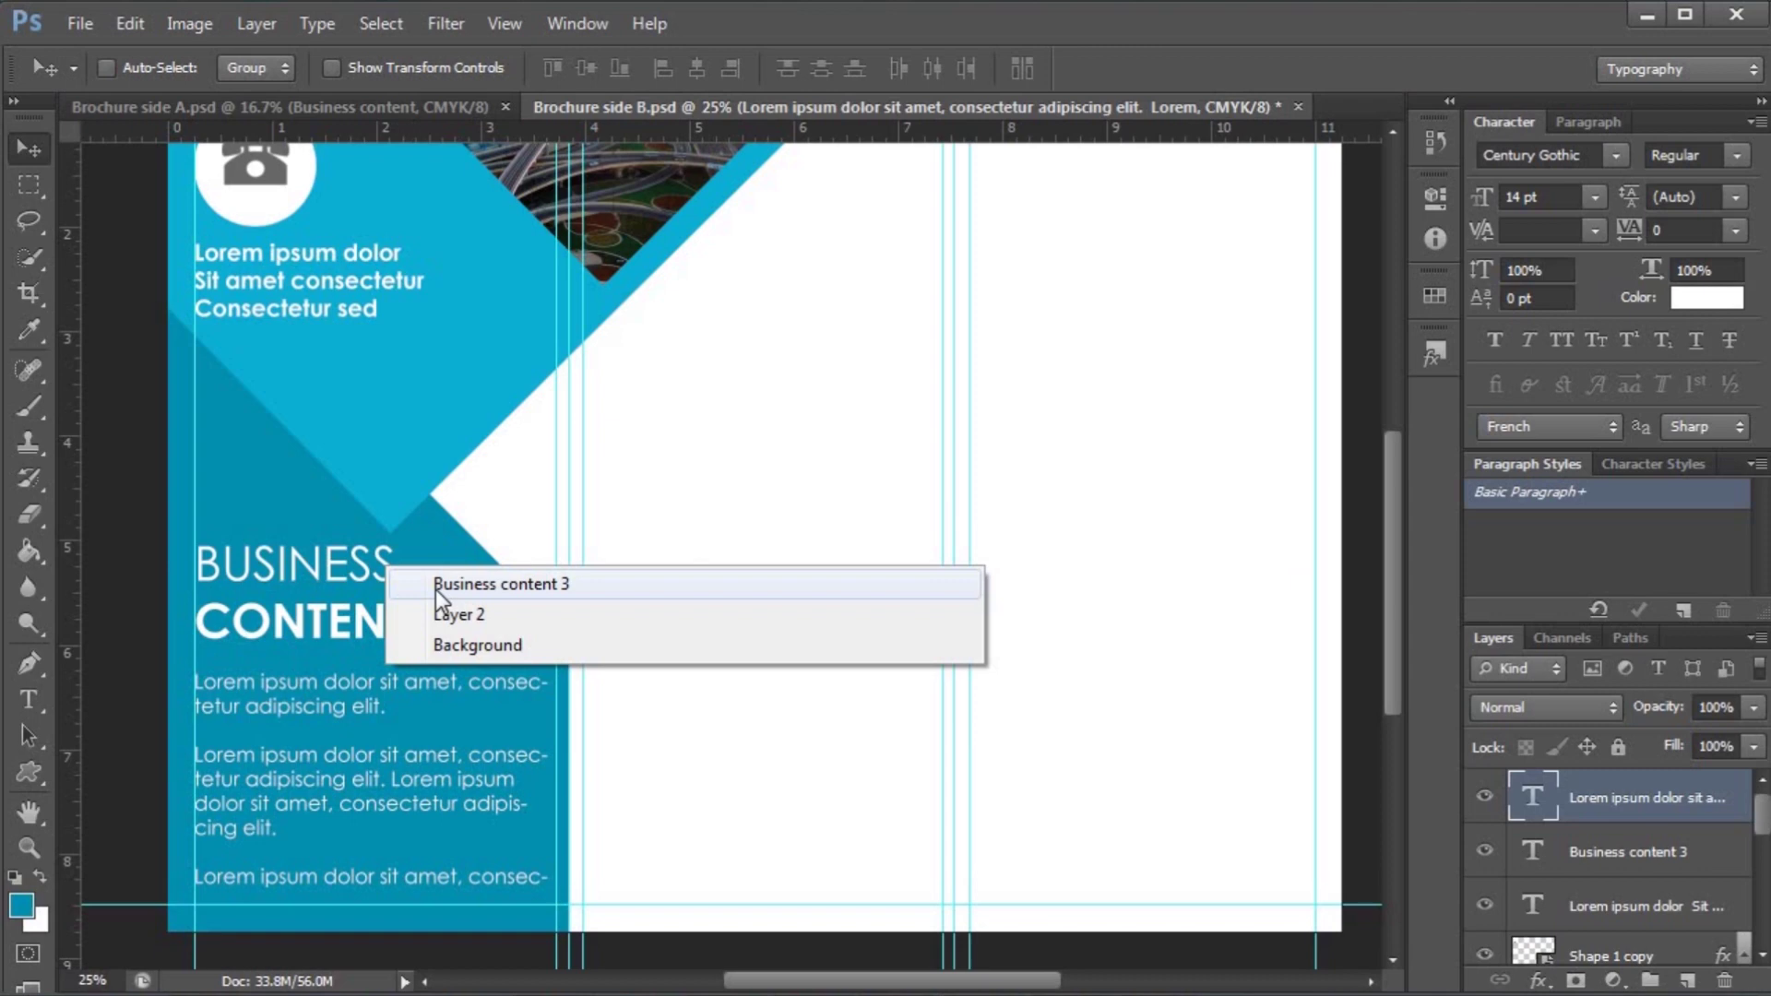
click(436, 589)
key(ctrl+minus)
drag(505, 651, 806, 522)
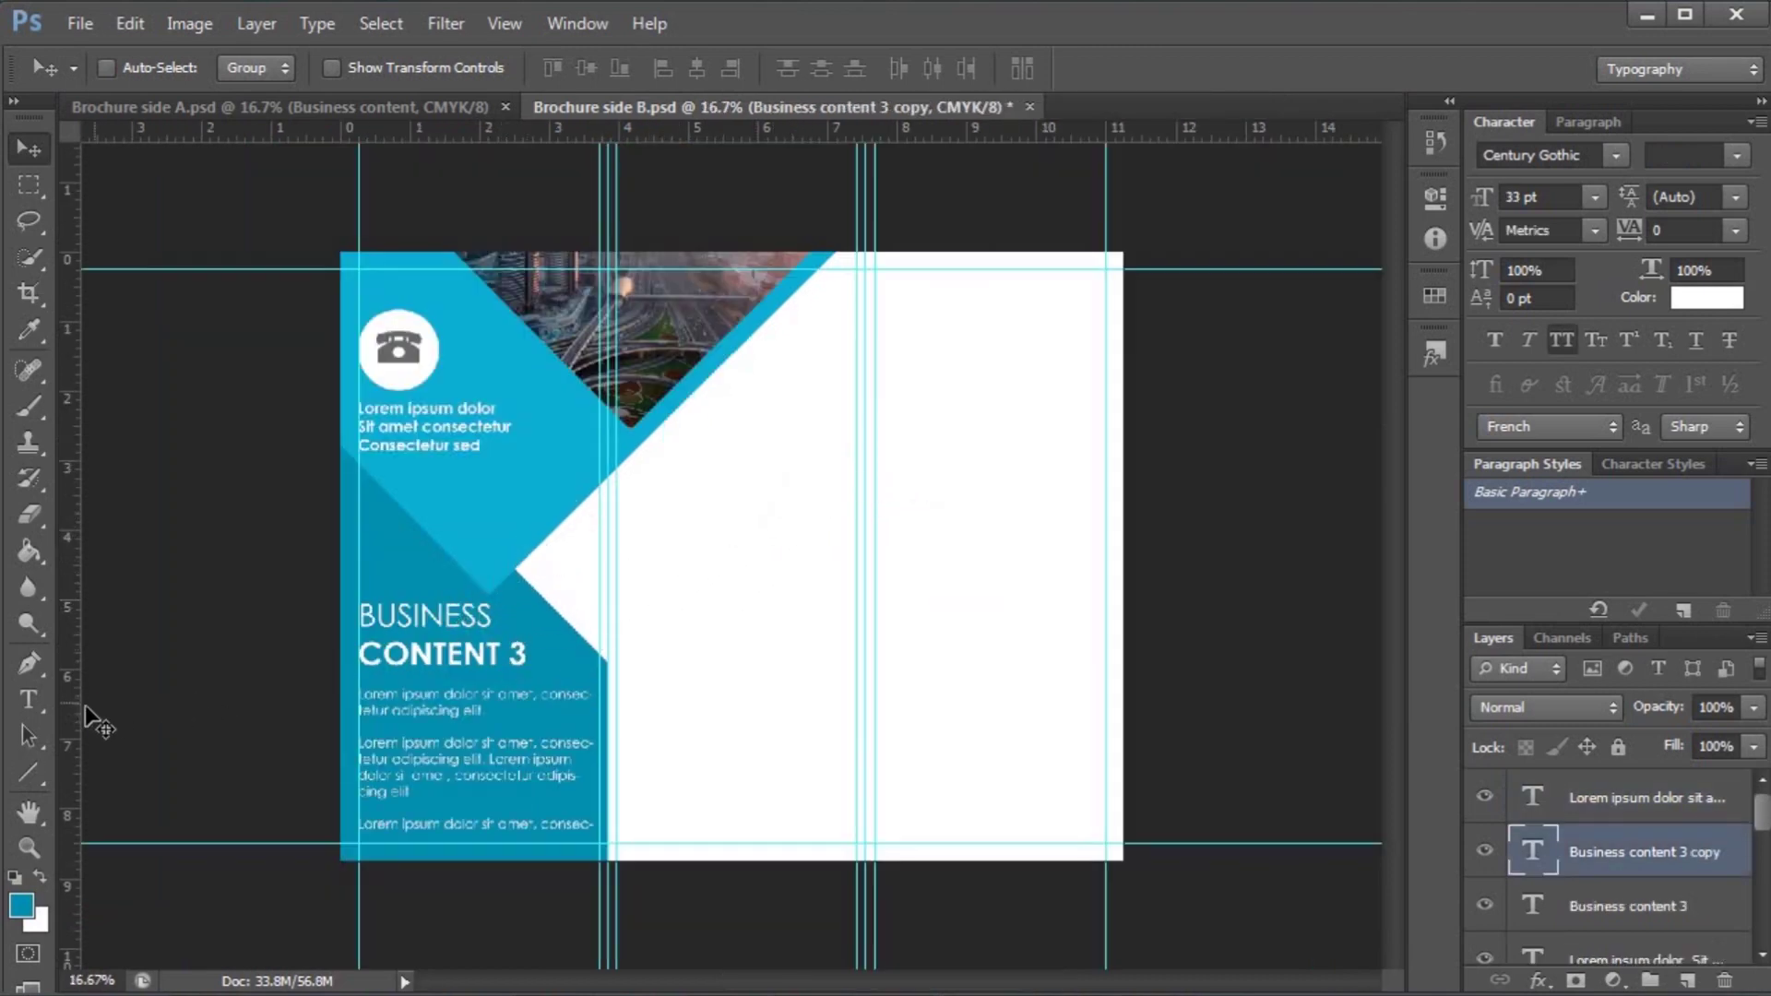
- Recolour the copied heading blue, with its BUSINESS line sampled grey
click(29, 700)
click(763, 514)
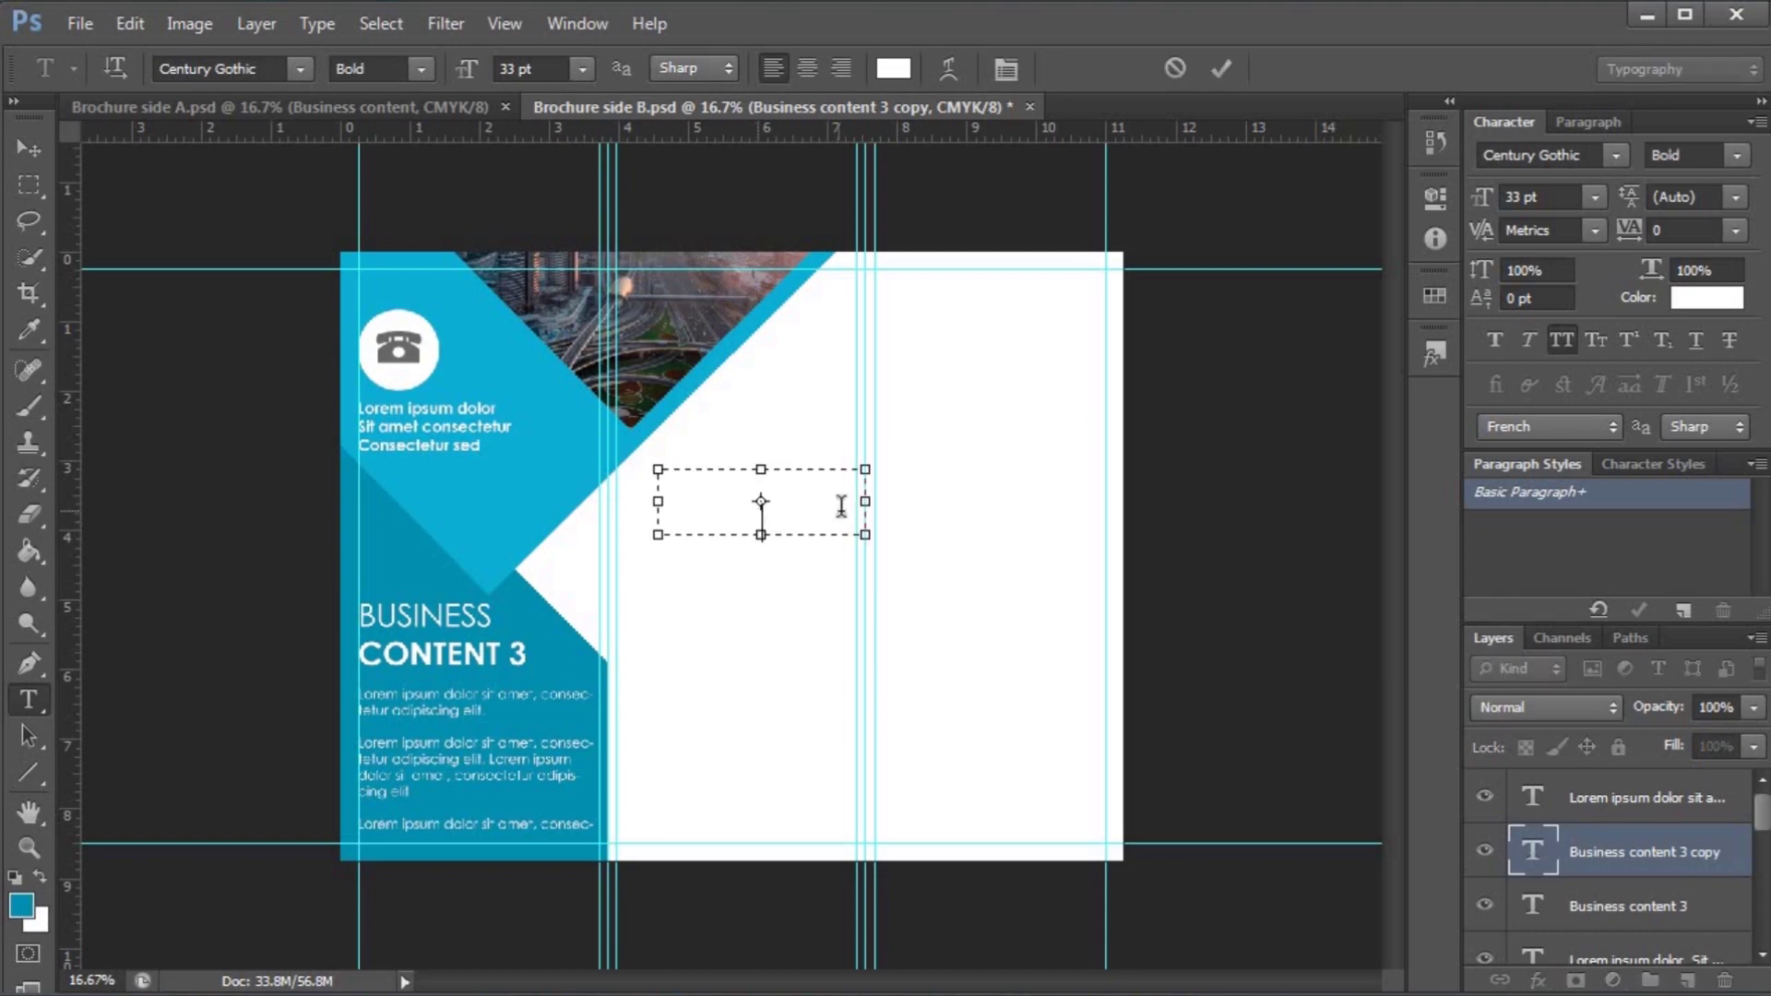
drag(826, 524, 604, 509)
click(893, 68)
click(552, 374)
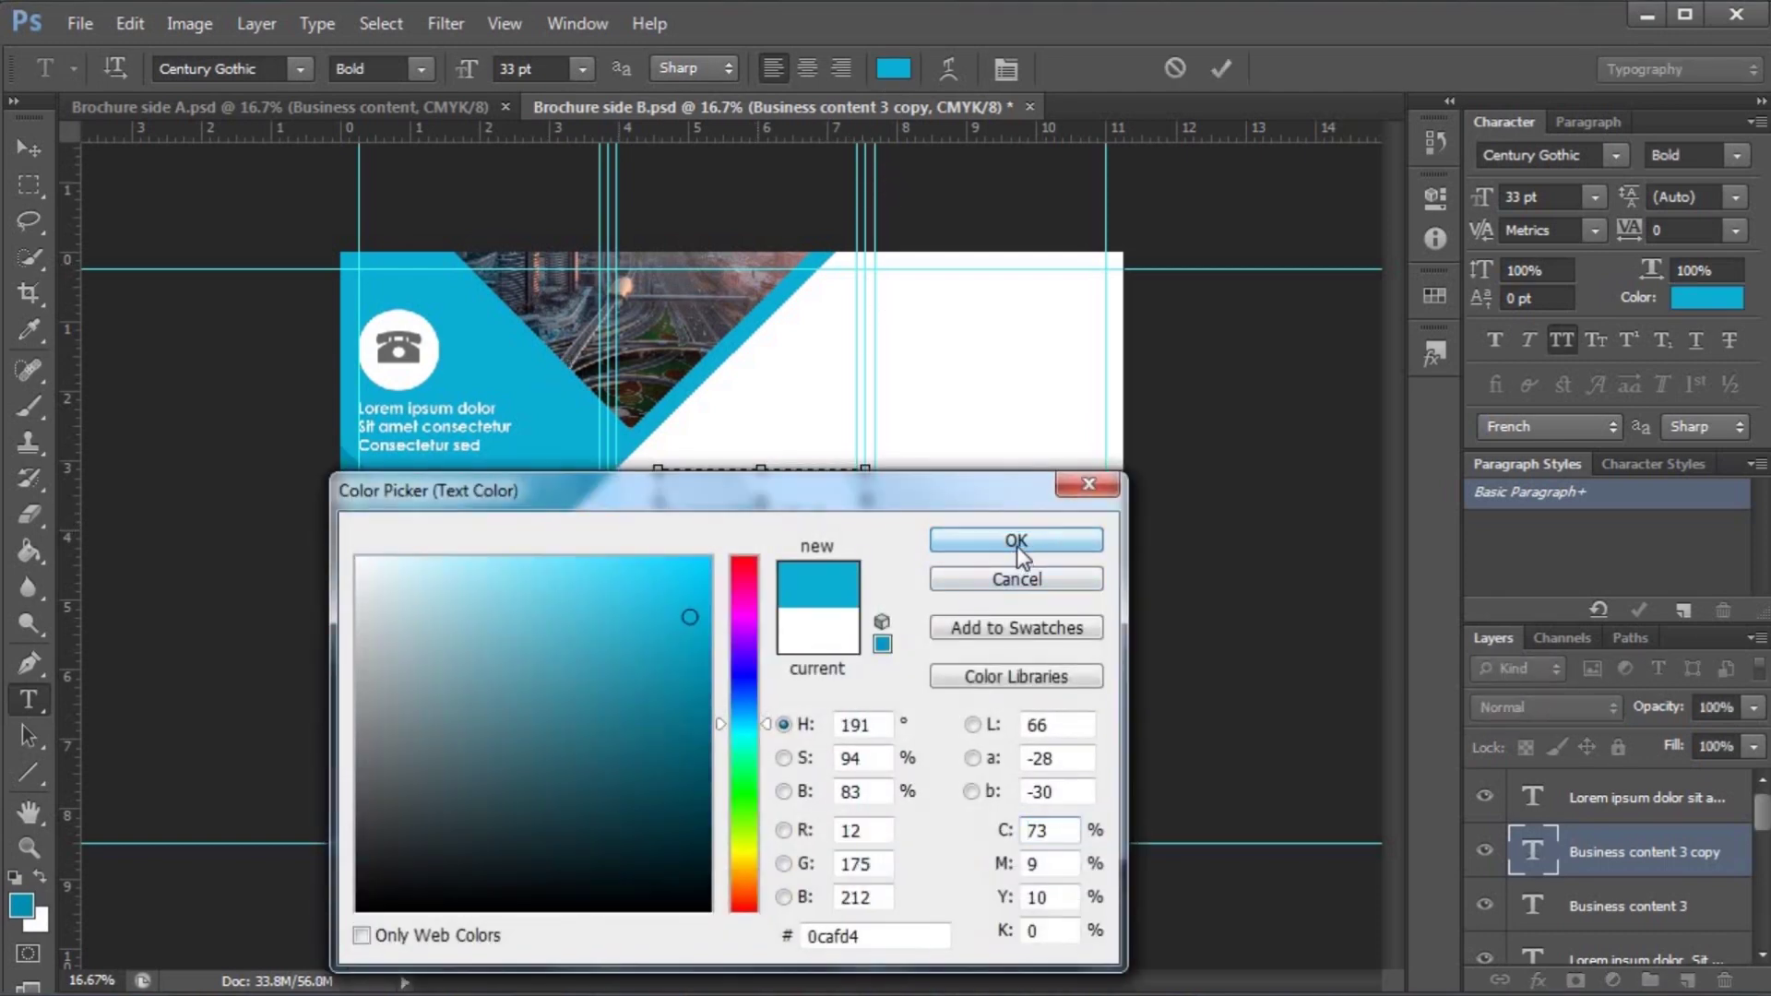
click(1017, 544)
drag(655, 483, 793, 485)
click(893, 68)
click(398, 350)
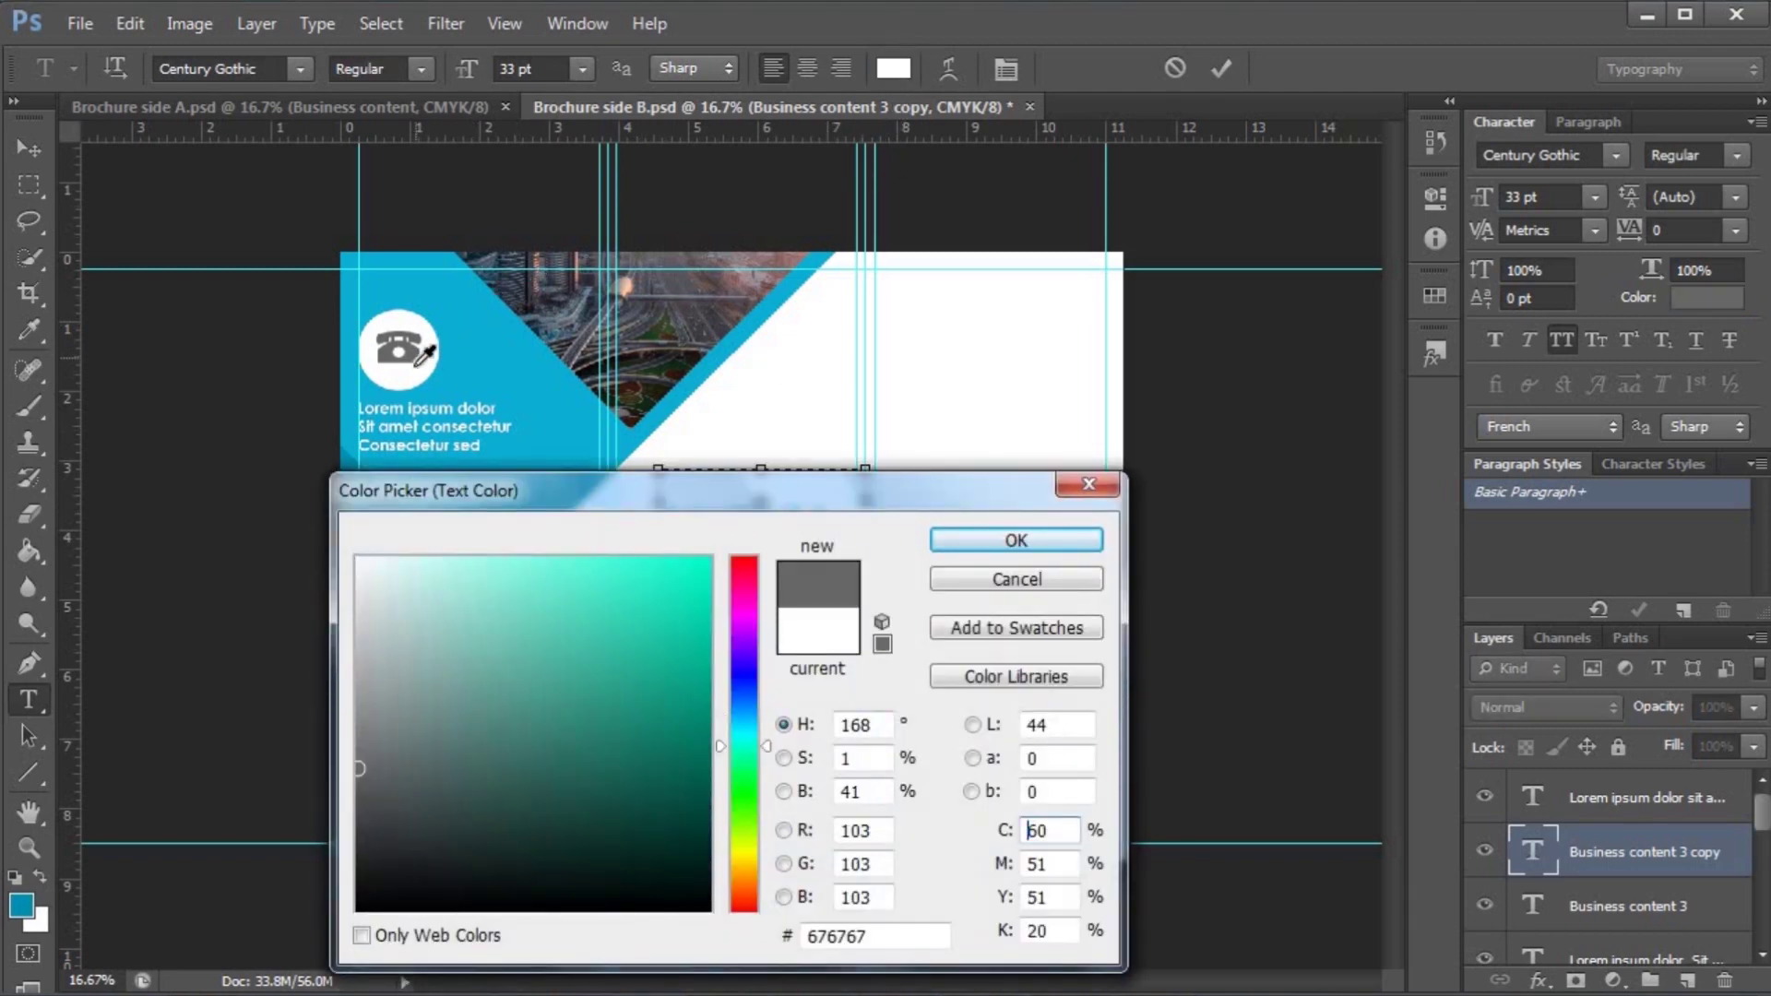
click(1017, 540)
- Change the heading's number from 3 to 4 and bring the words notes back
drag(765, 528, 789, 535)
text(4)
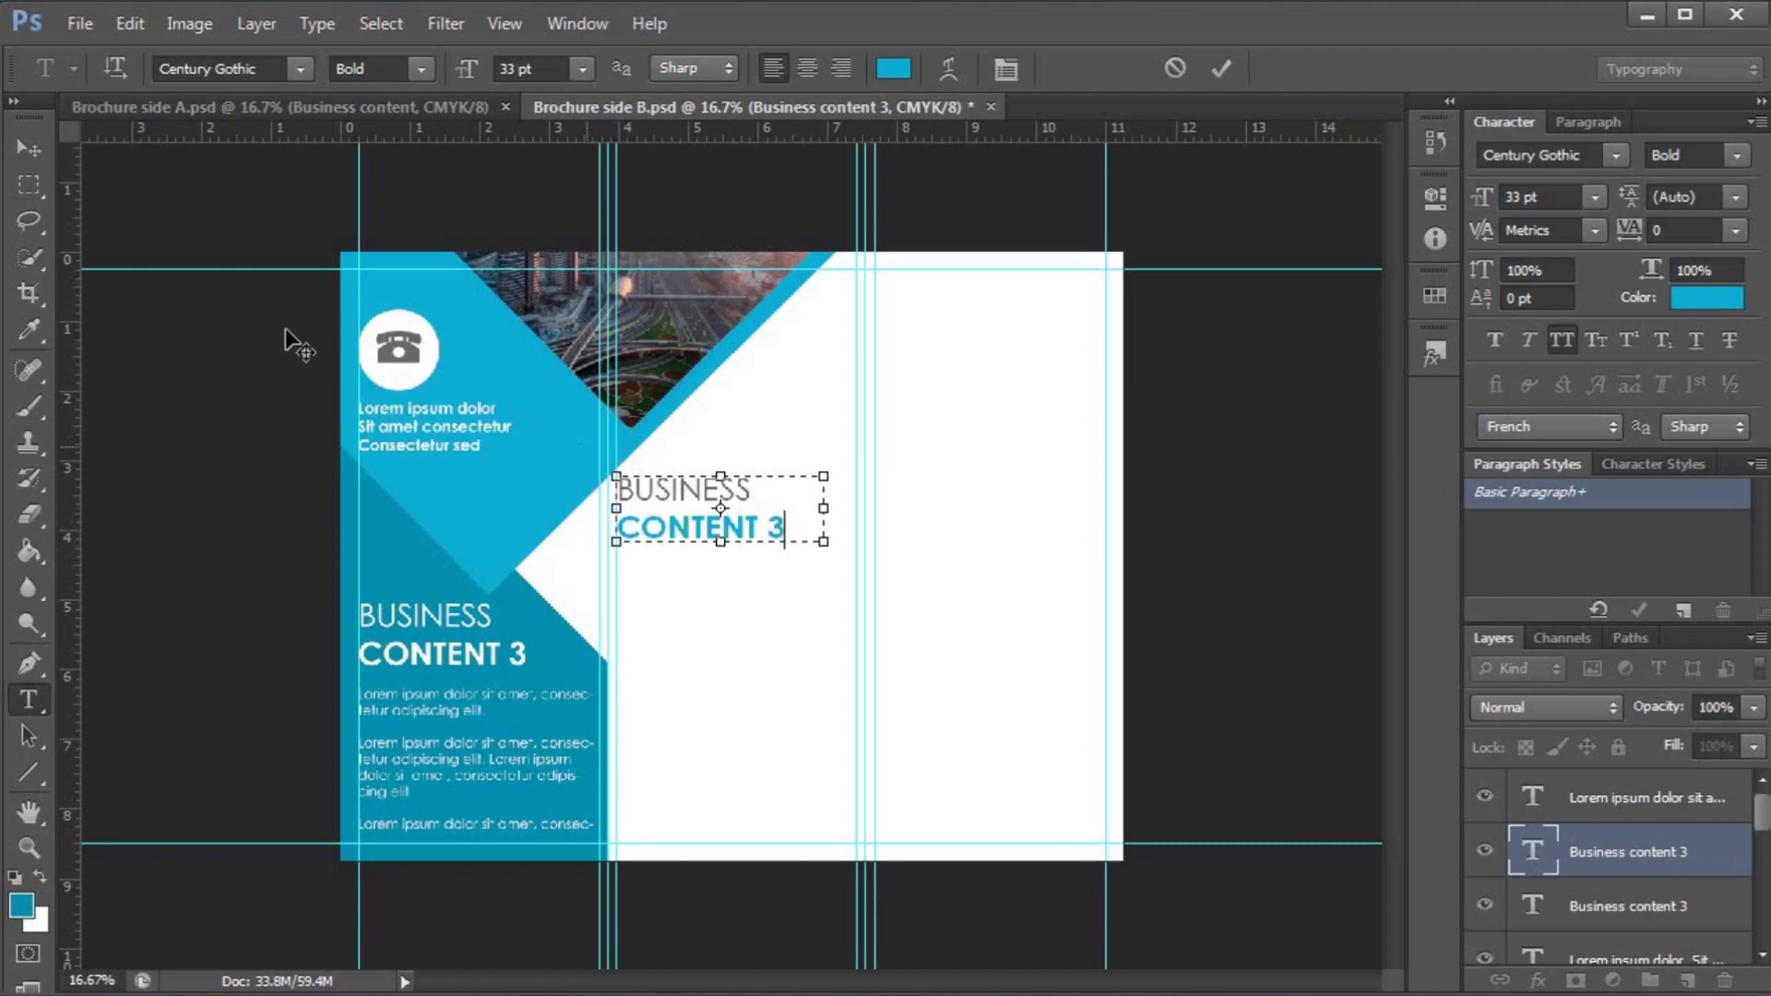
click(722, 622)
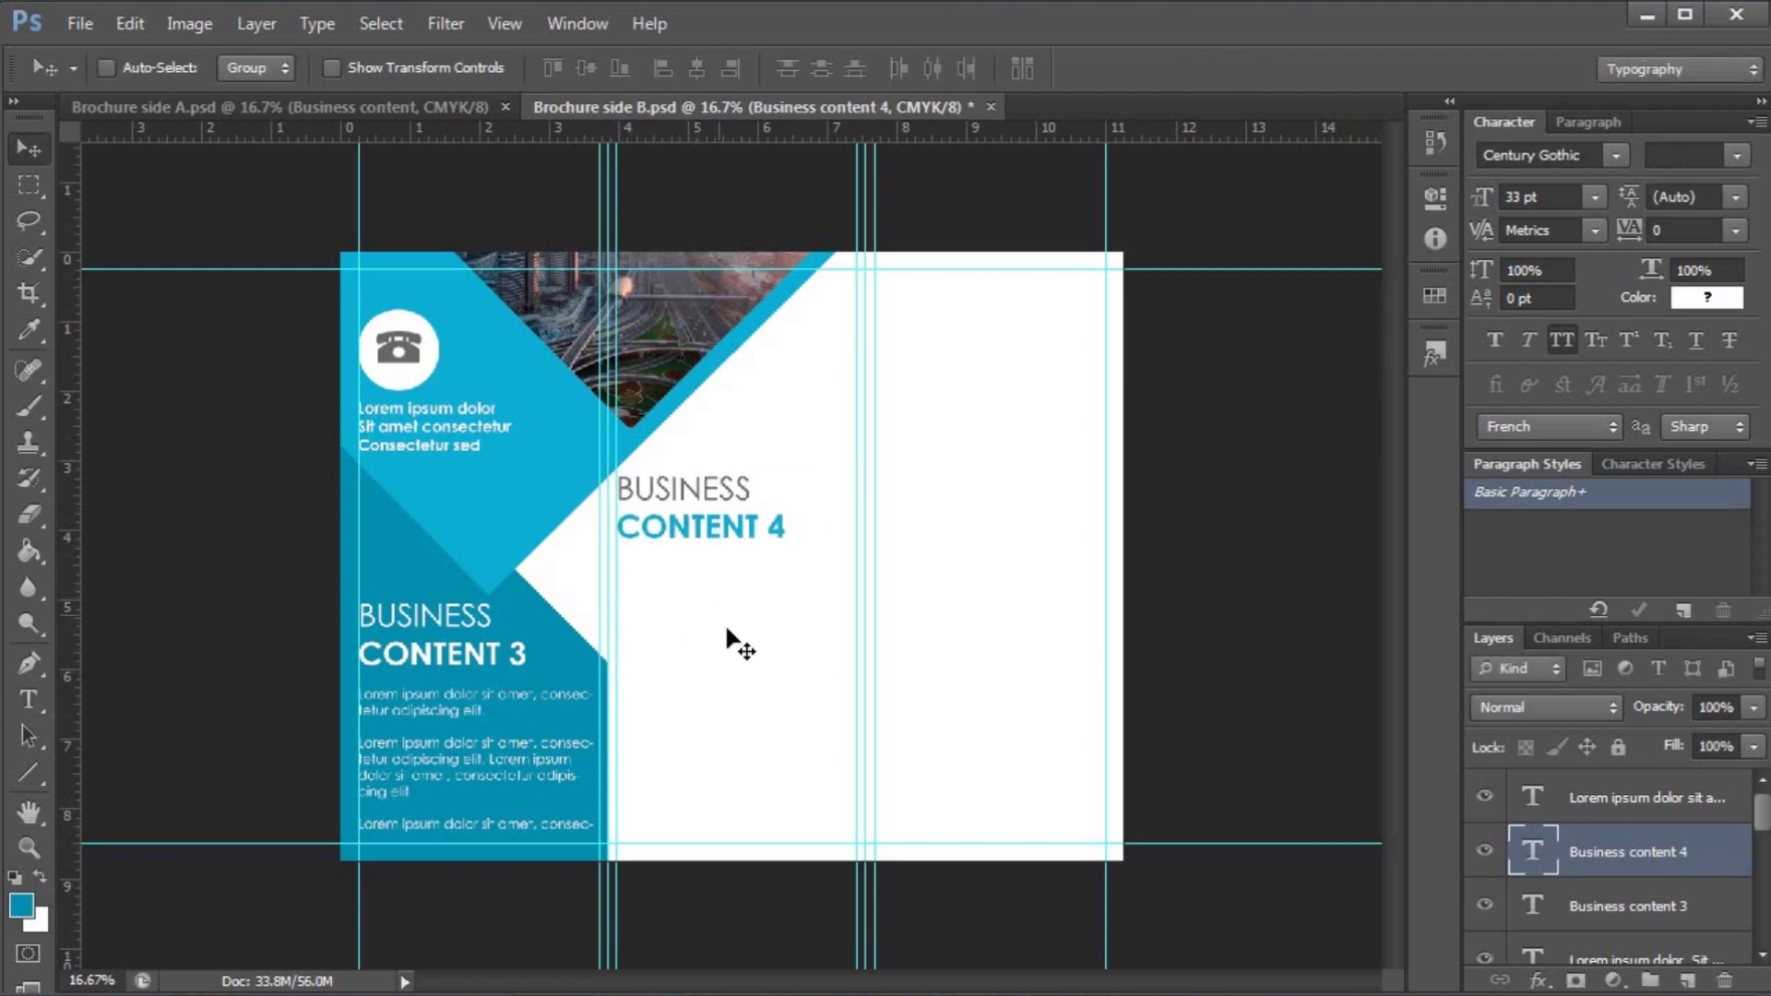
mouse_move(970, 979)
click(818, 867)
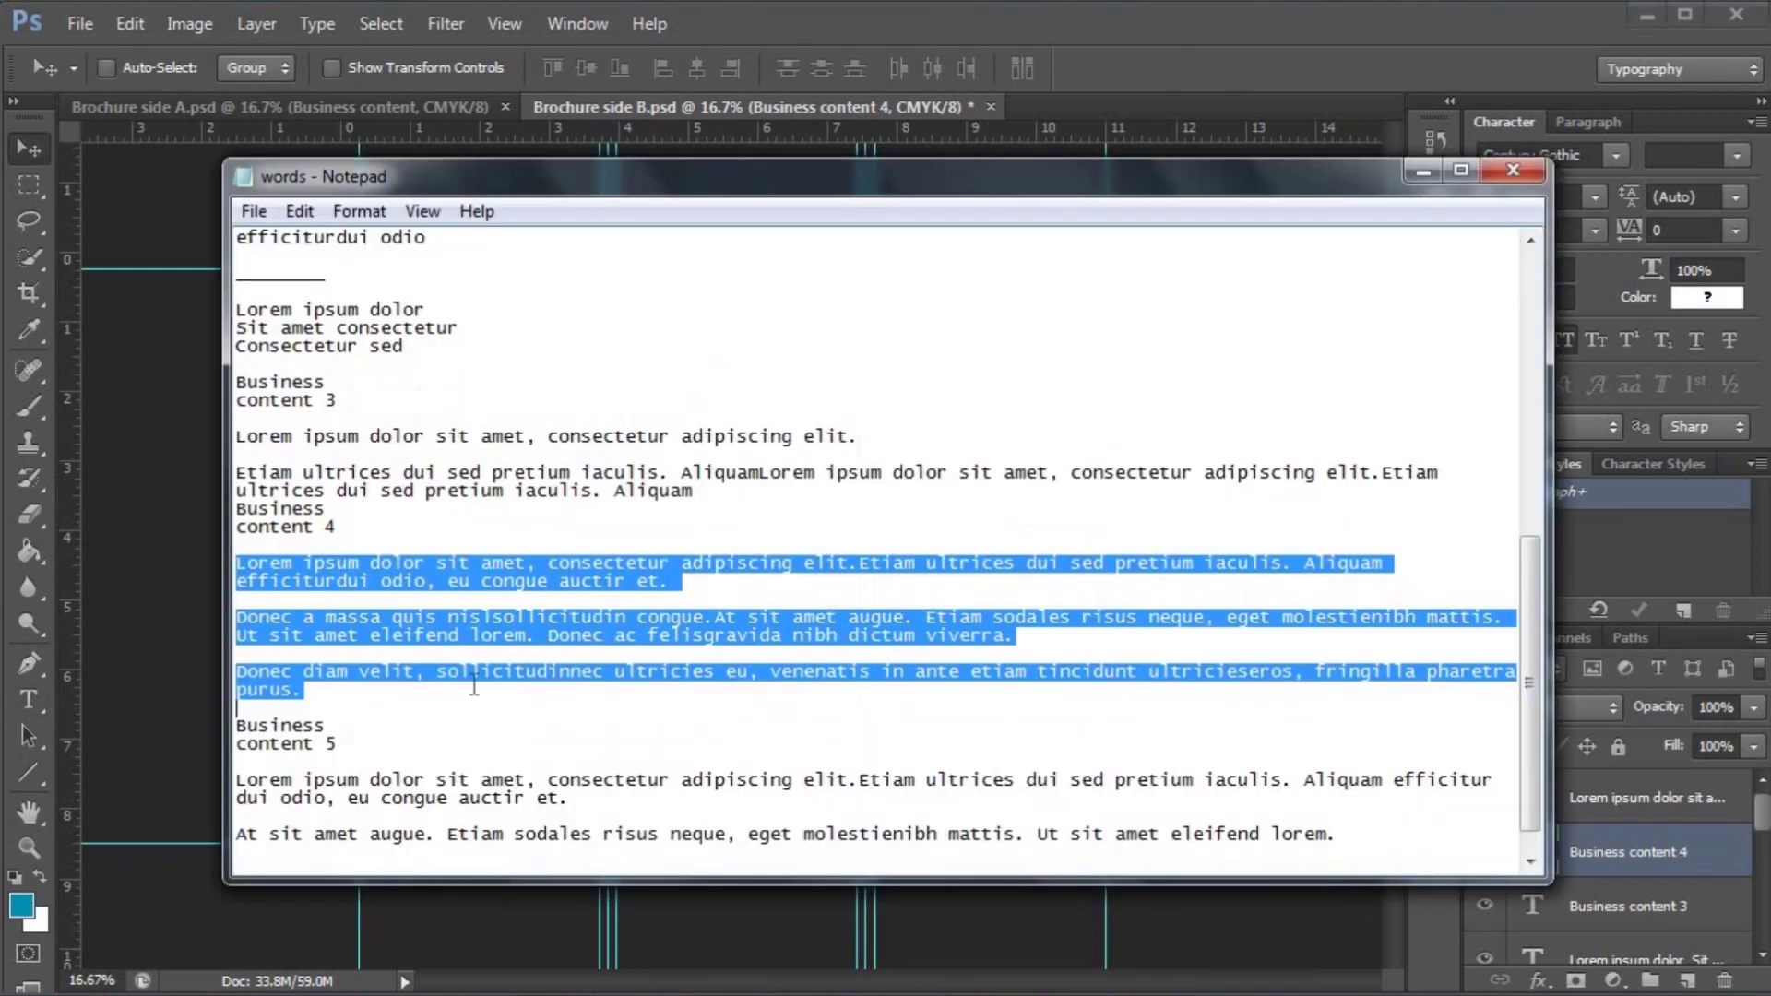
- Paste three paragraphs from the notes into a text box under BUSINESS CONTENT 4
drag(240, 563, 350, 708)
click(1199, 914)
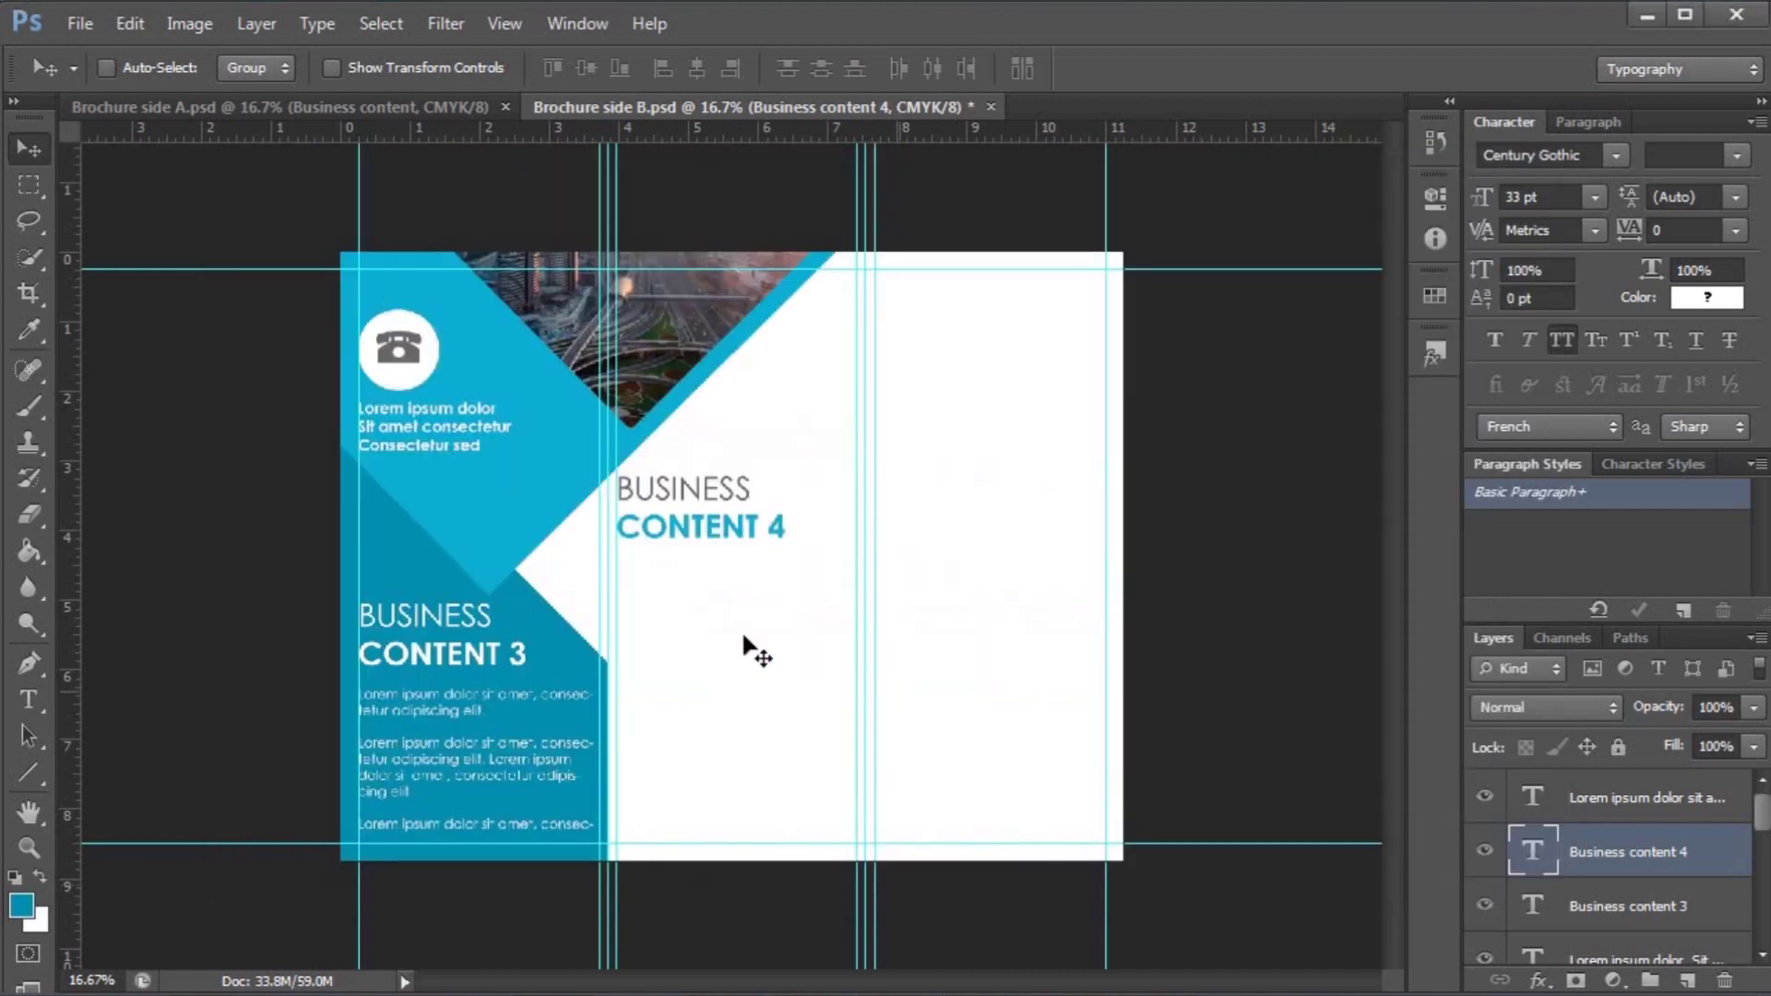
click(39, 709)
drag(617, 559, 857, 833)
key(ctrl+v)
- Set the pasted text to 14 pt Regular with All Caps turned off
key(ctrl+a)
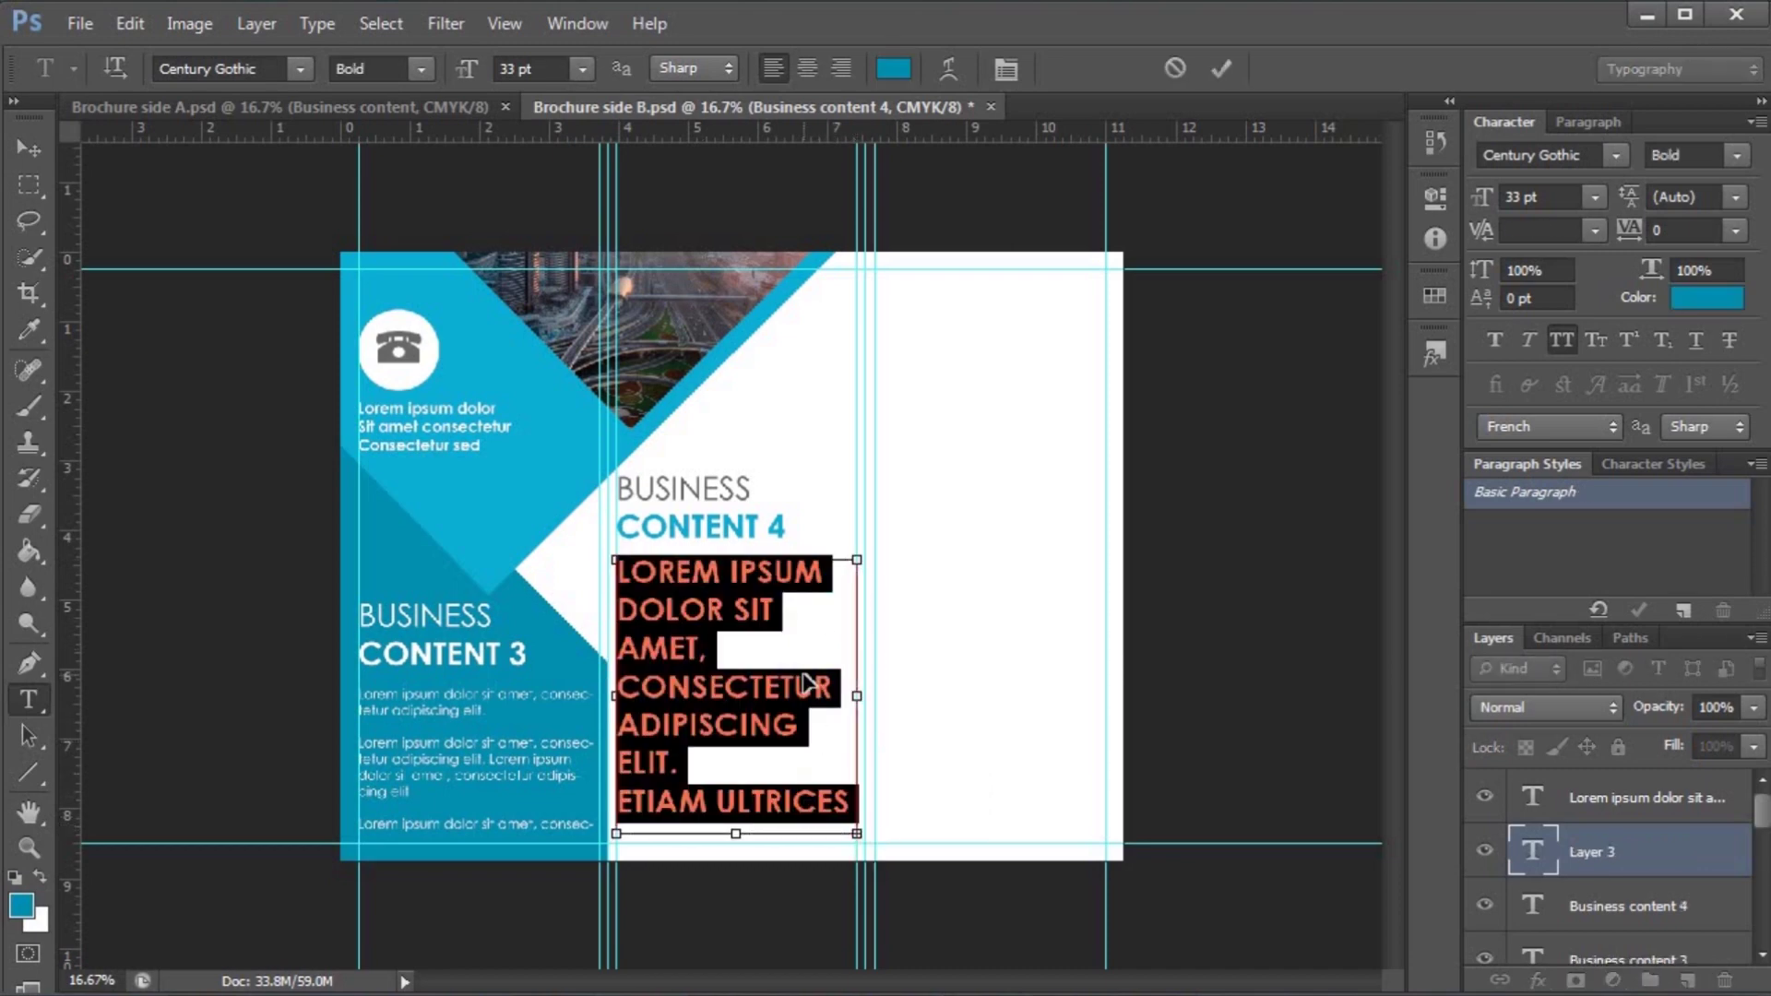
click(507, 68)
text(14)
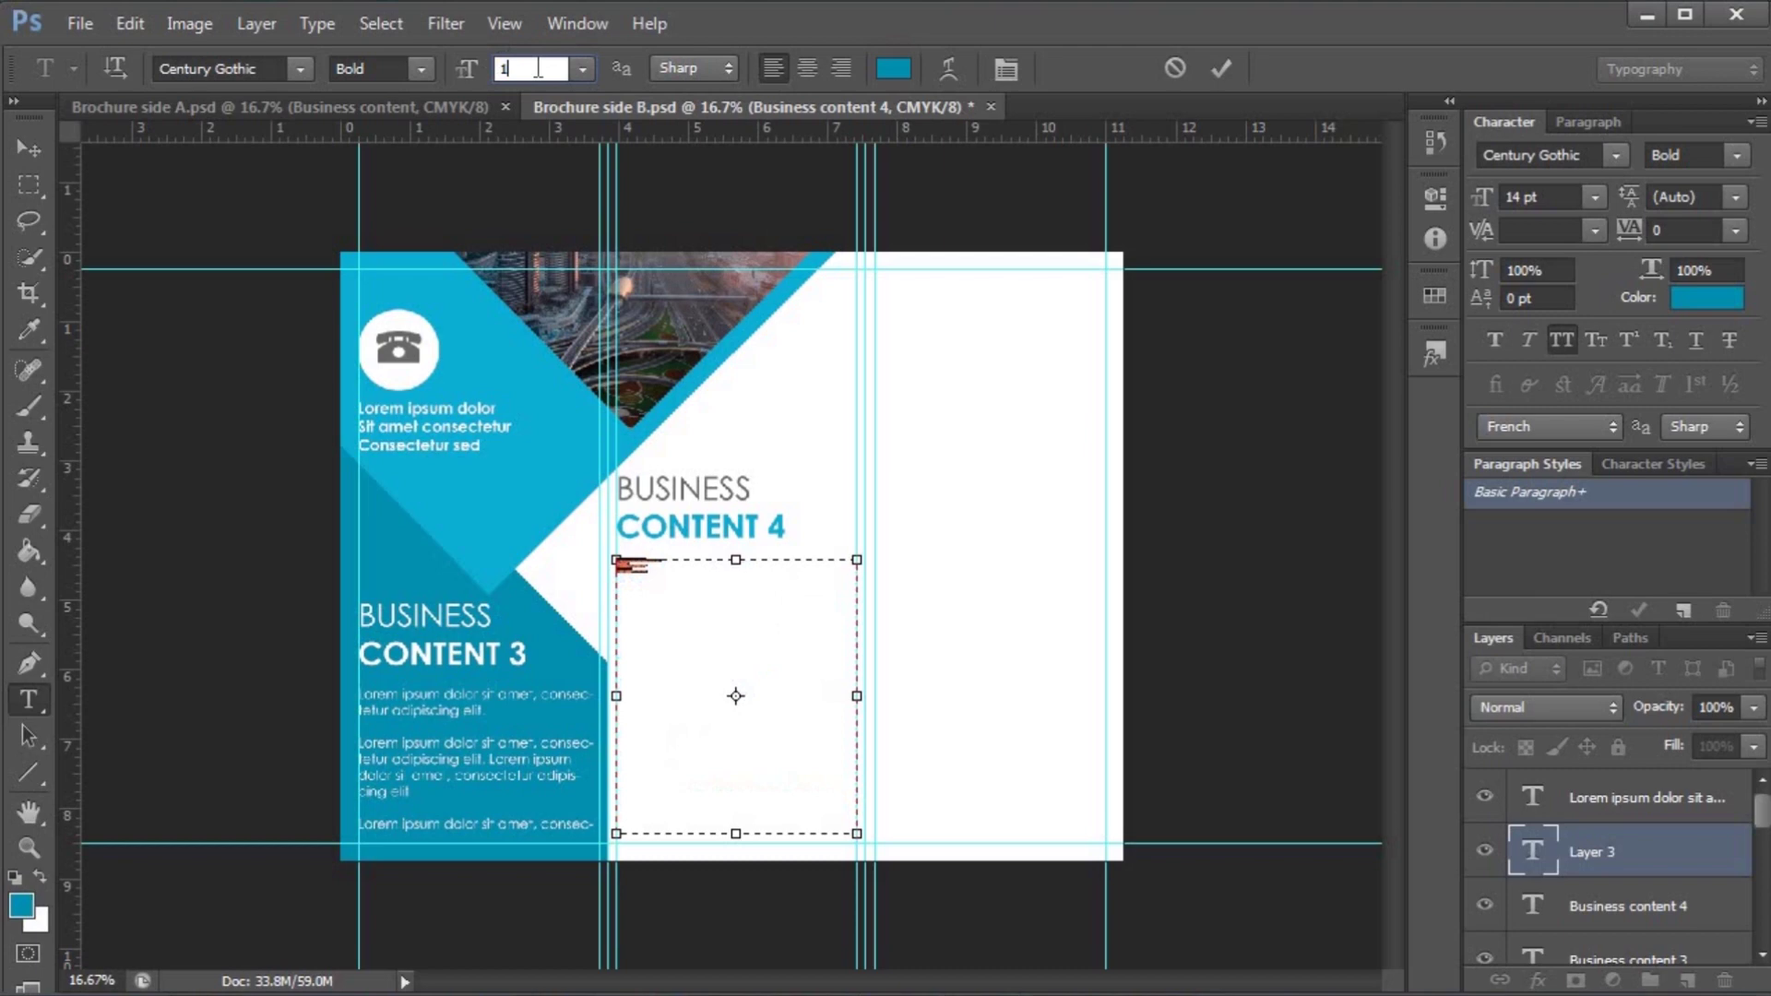
click(1570, 341)
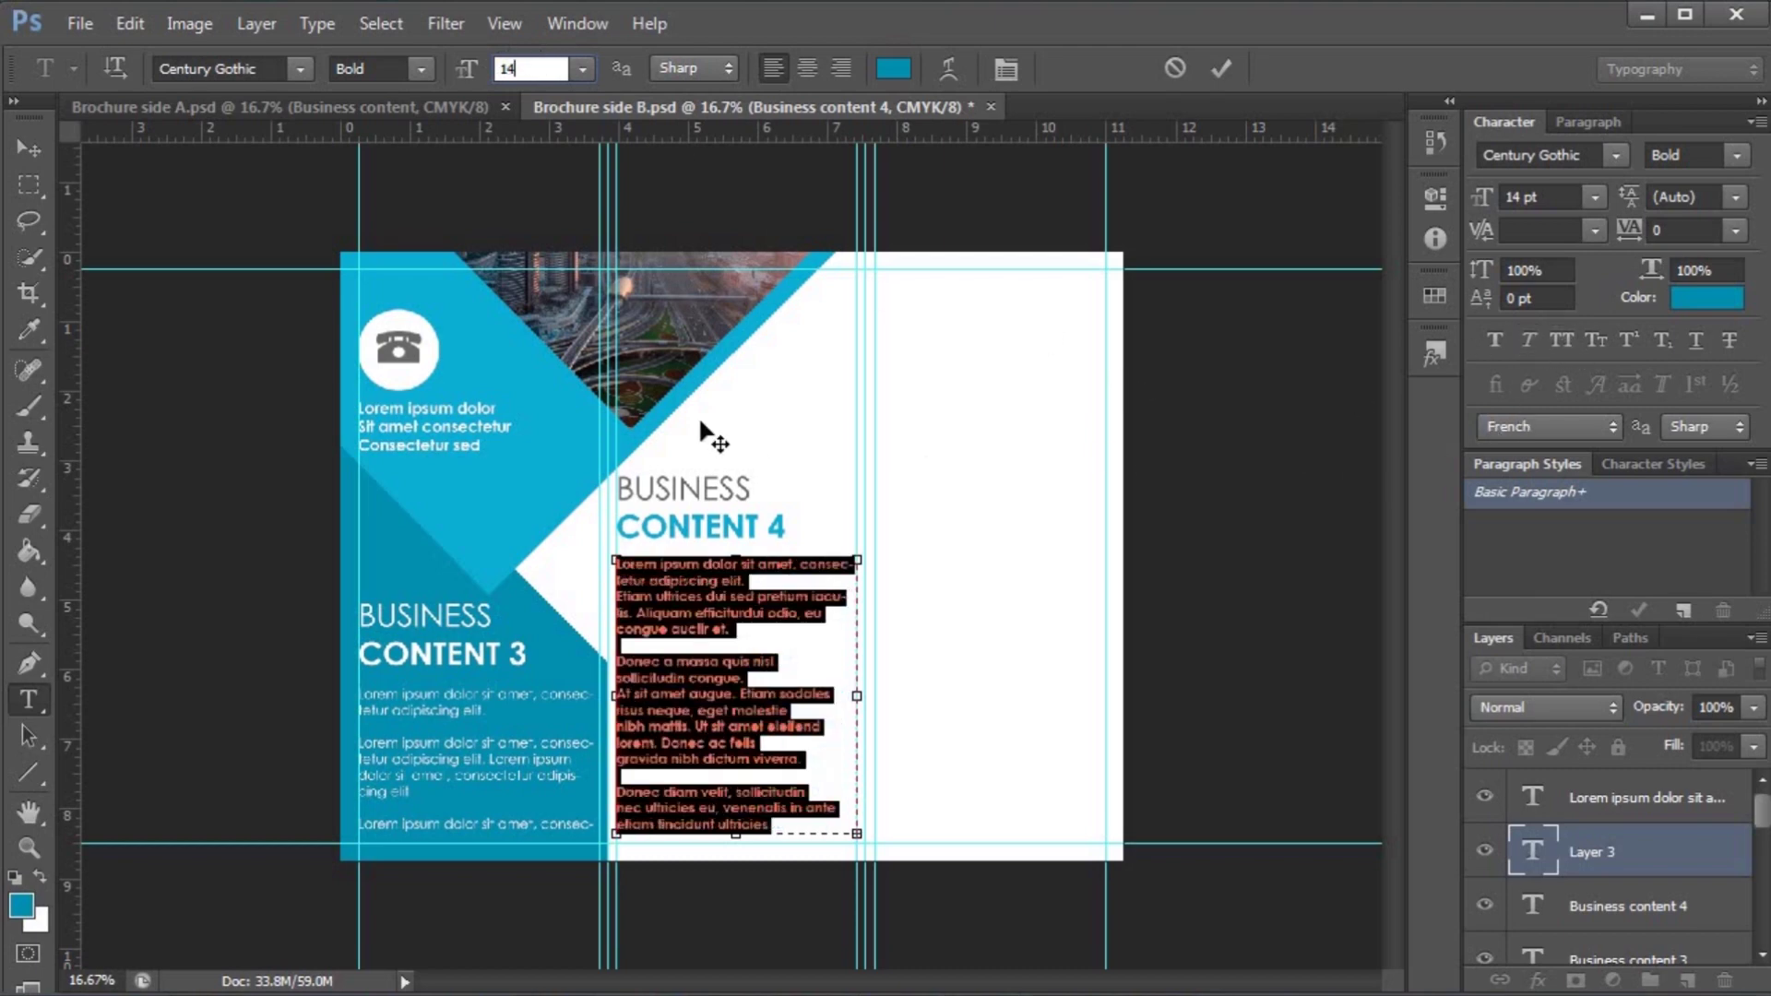
click(422, 68)
click(410, 96)
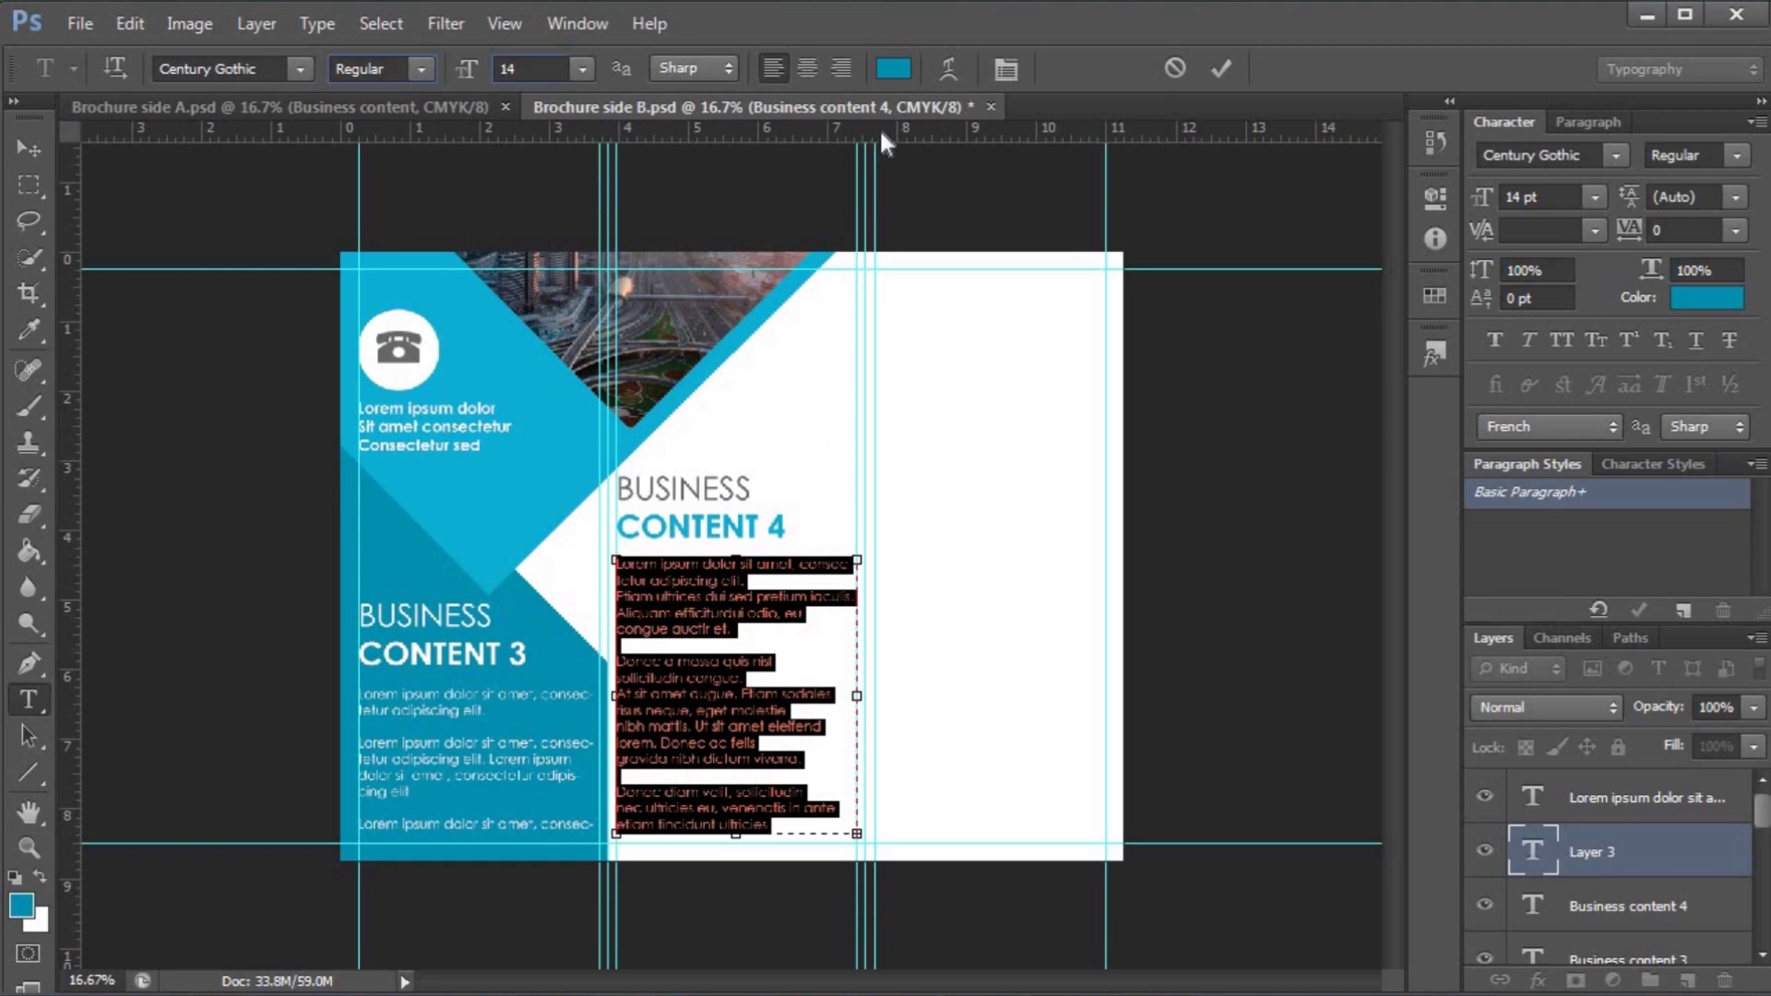
- Colour the body text grey #676767 and commit it
click(891, 69)
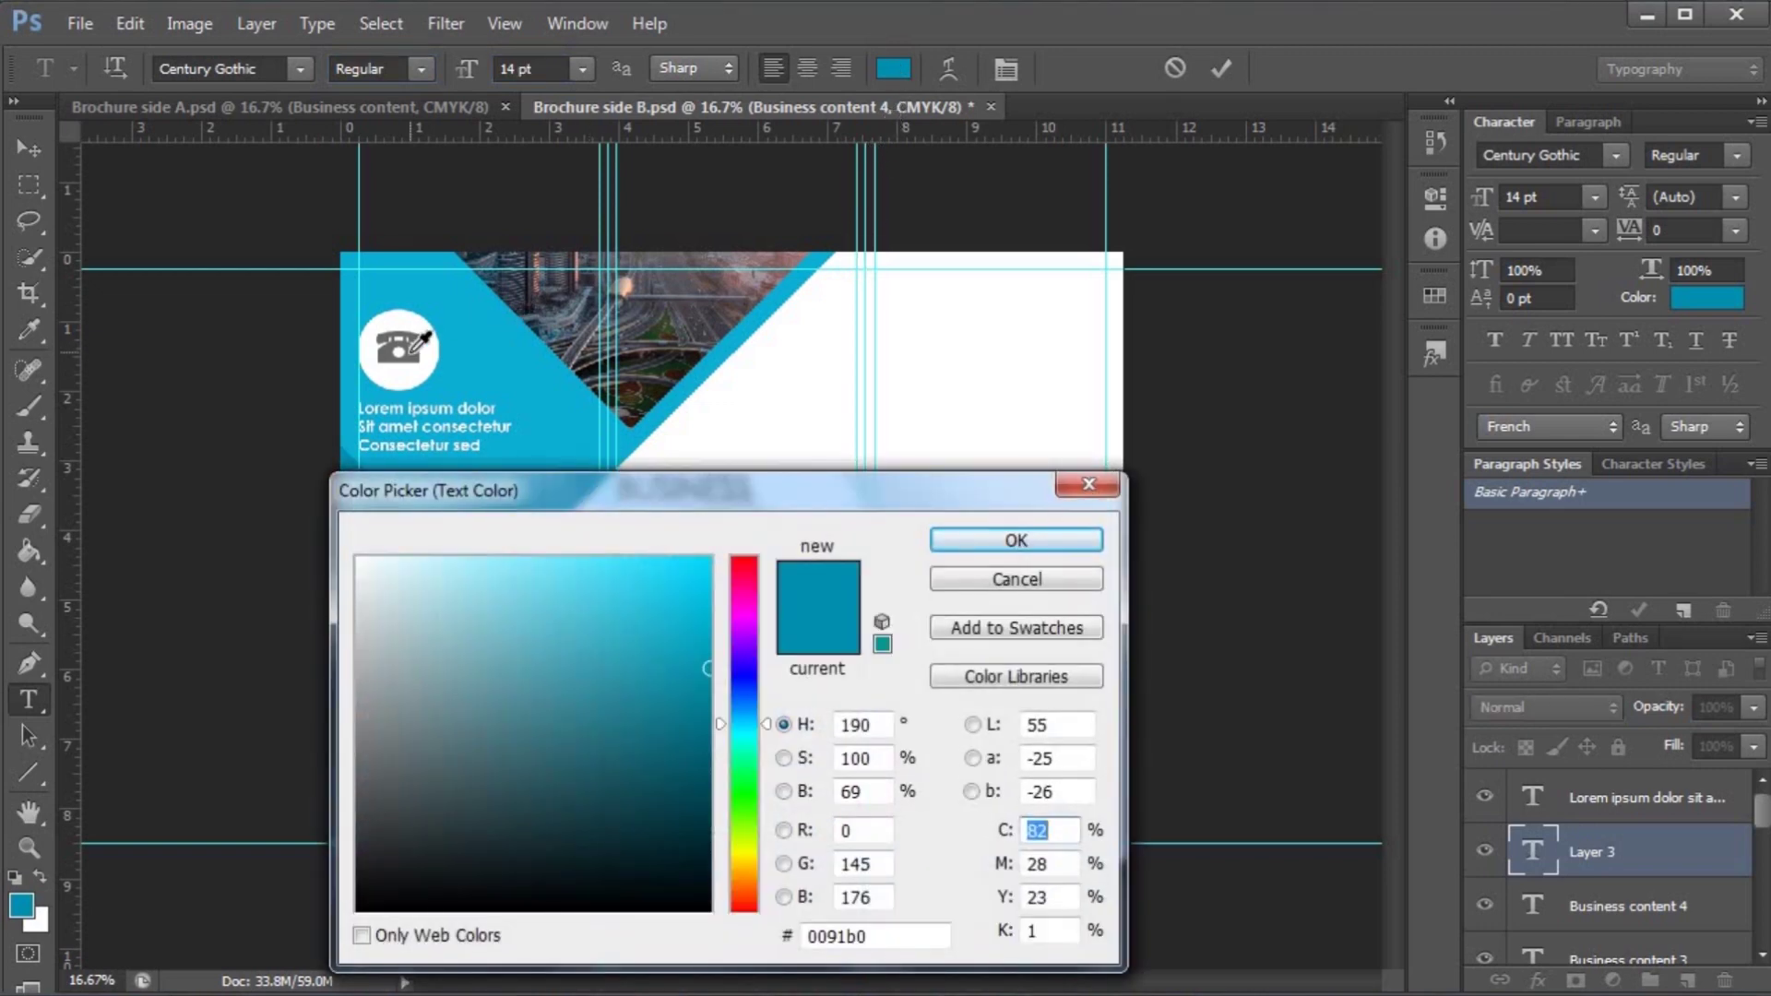
click(521, 313)
click(1012, 542)
click(691, 623)
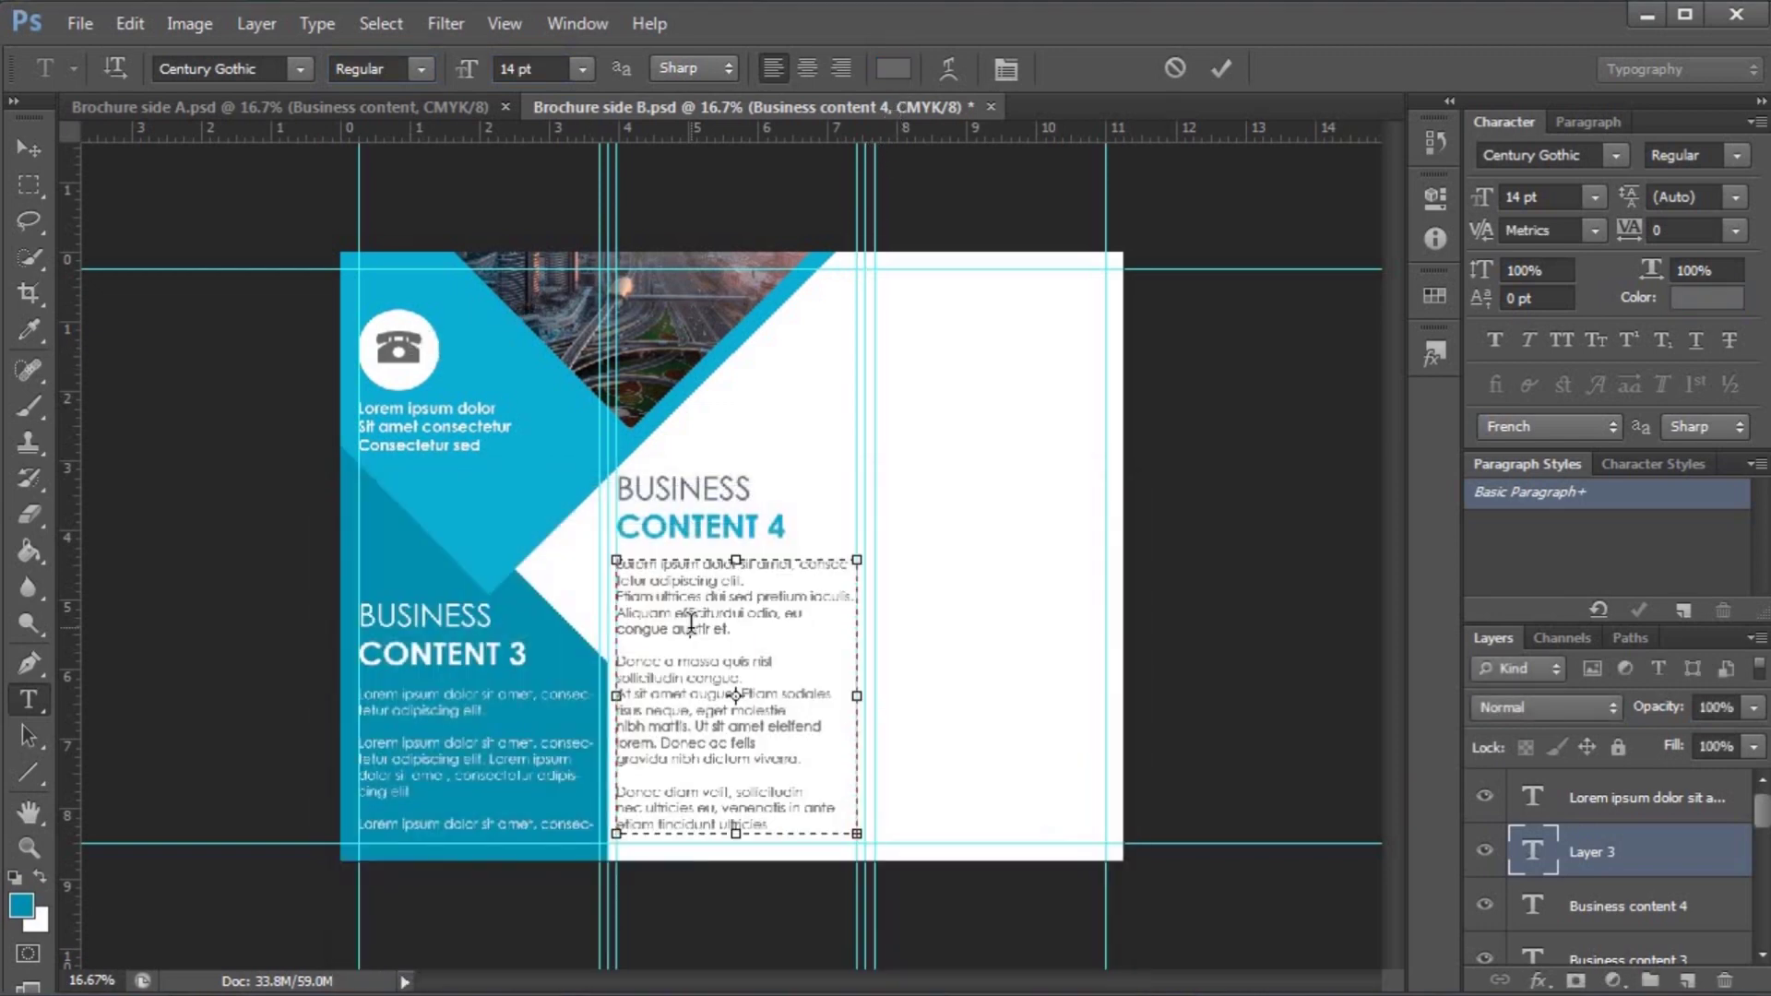
click(29, 146)
key(ctrl+plus)
key(ctrl+plus)
scroll(771, 751, down, 5)
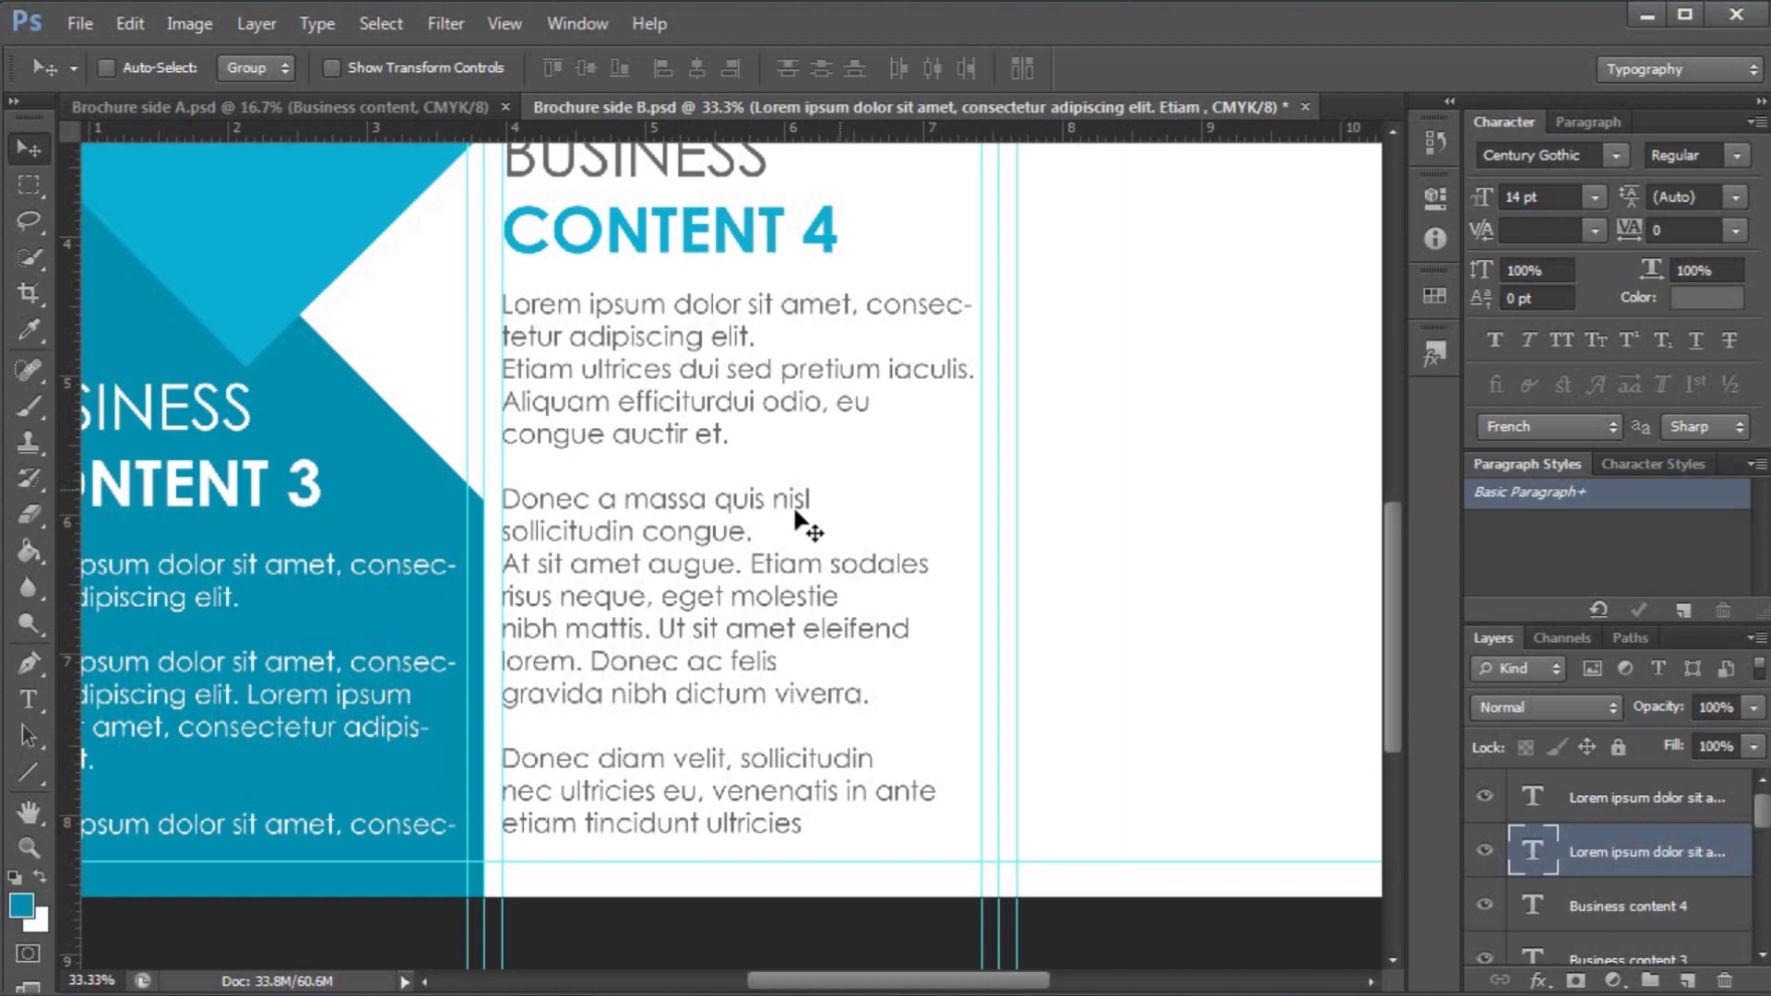
- Draw a divider line under the first paragraph and convert it to a Smart Object
click(27, 775)
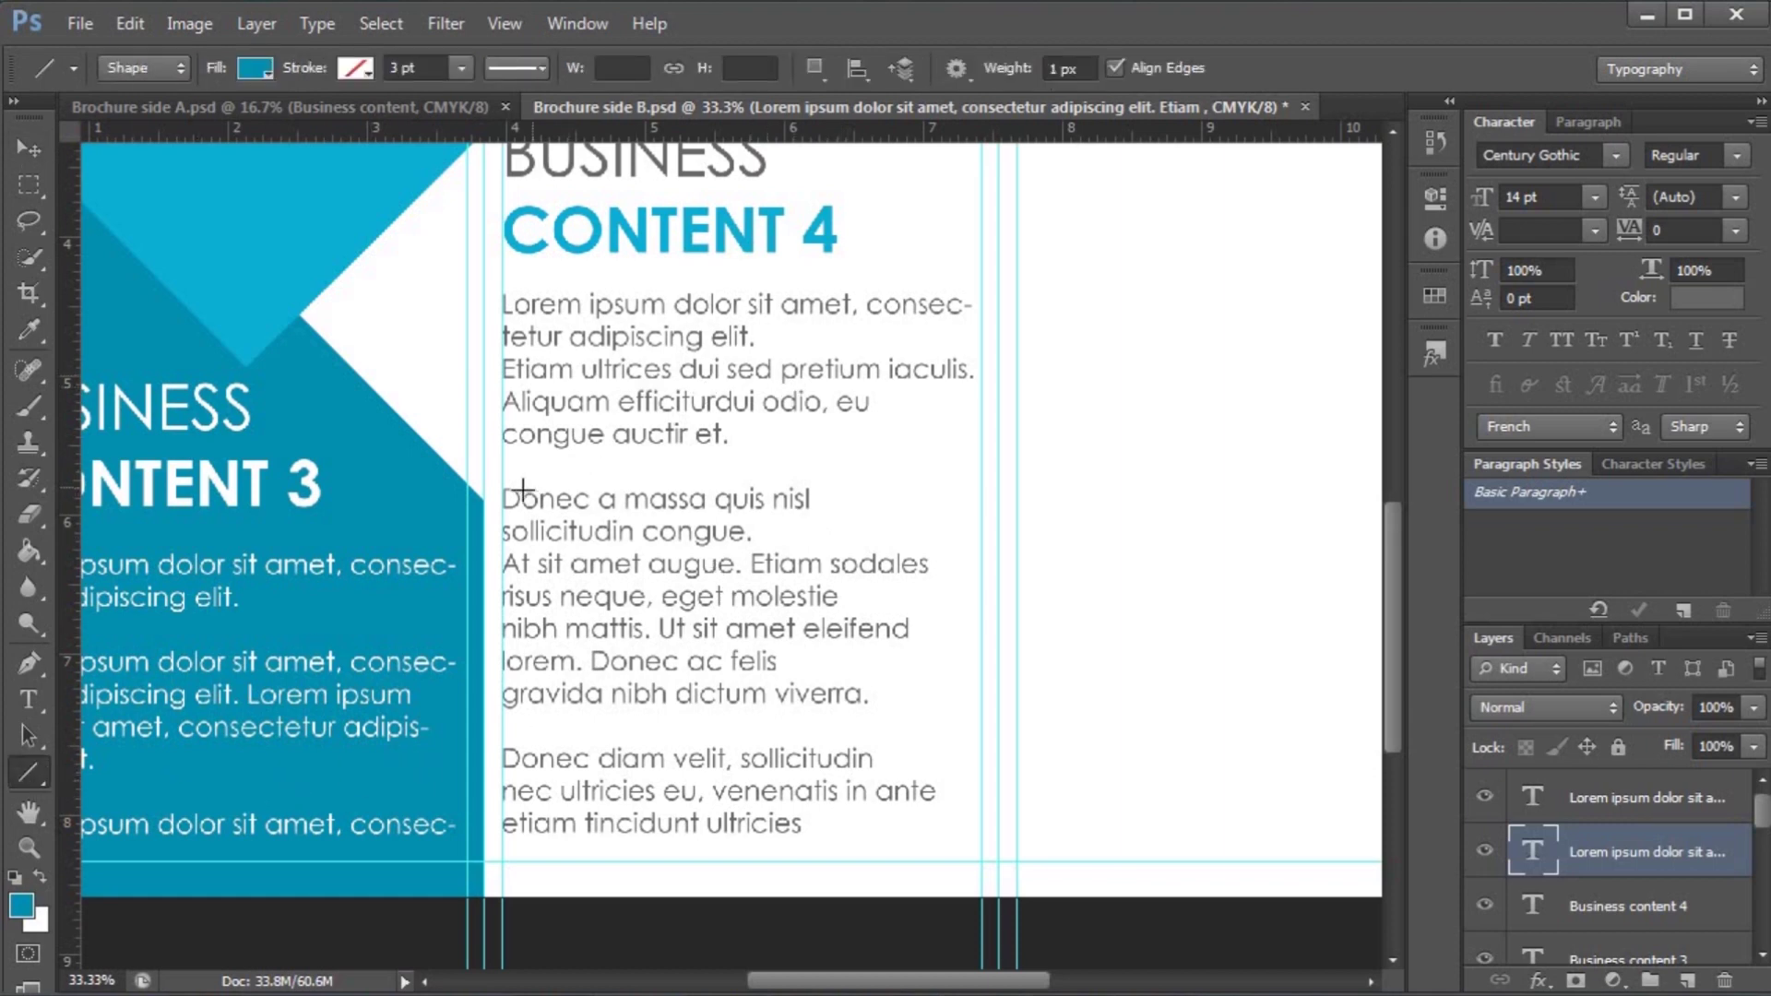
mouse_move(501, 452)
mouse_down()
mouse_move(858, 455)
mouse_move(974, 503)
mouse_up()
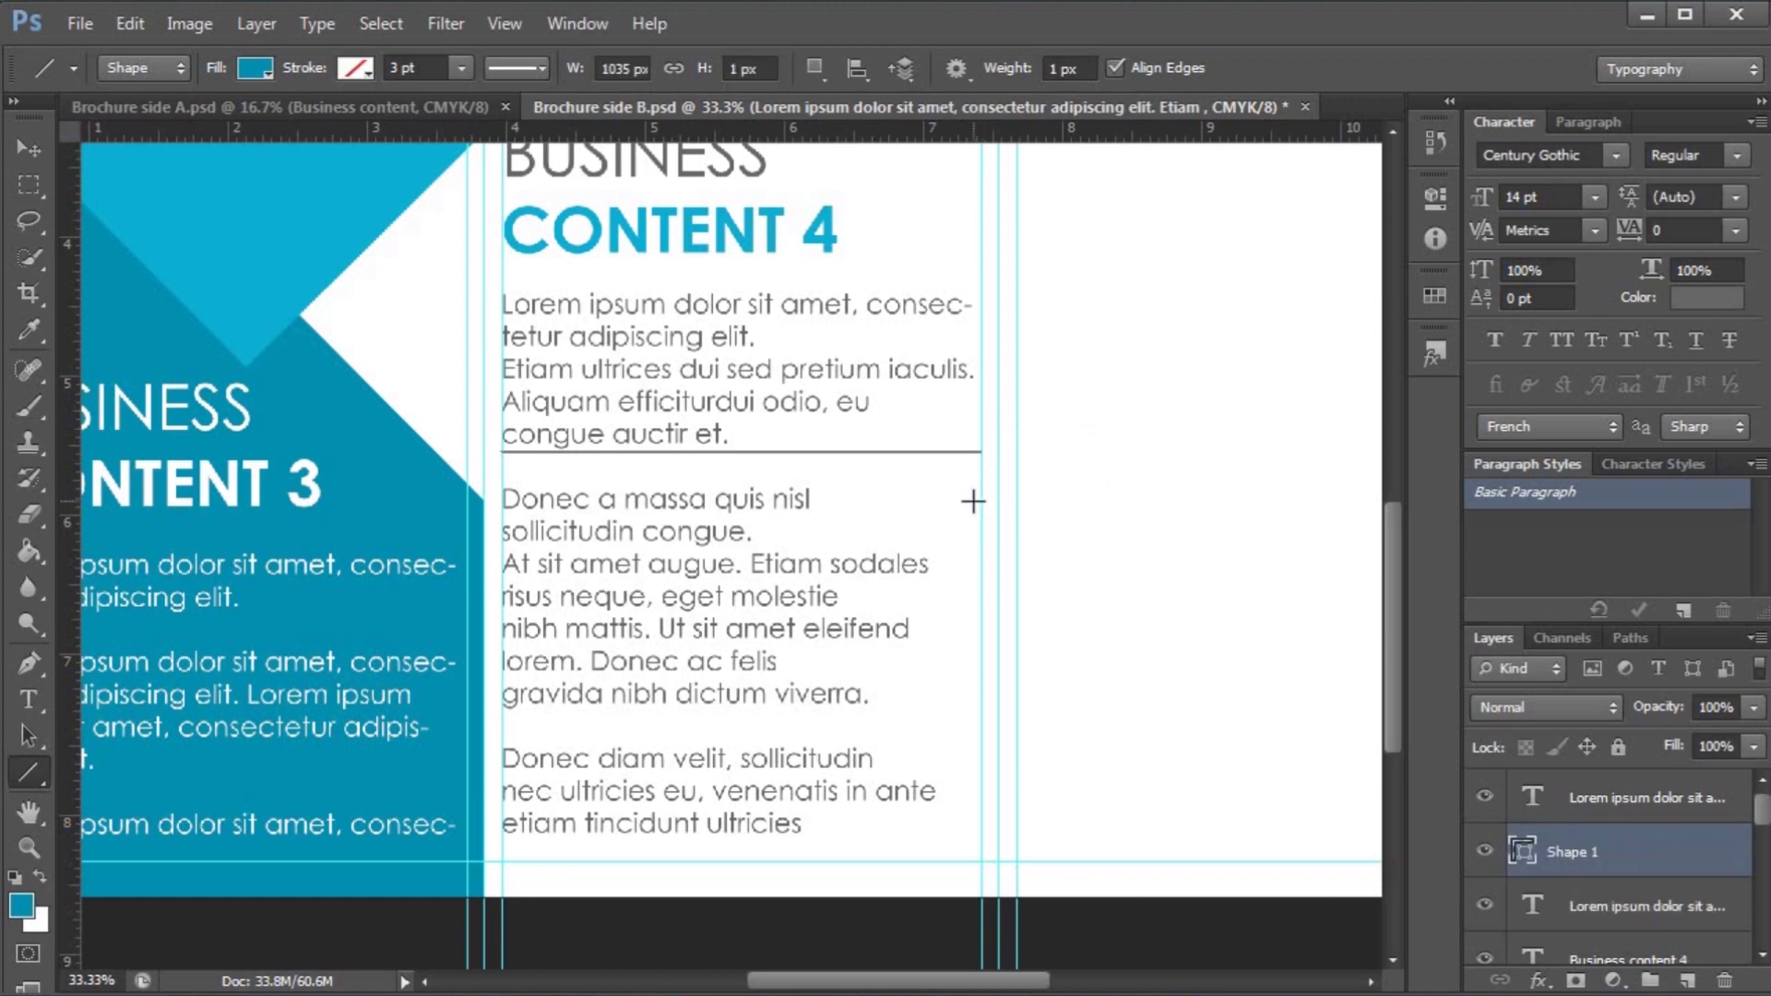
right_click(1658, 859)
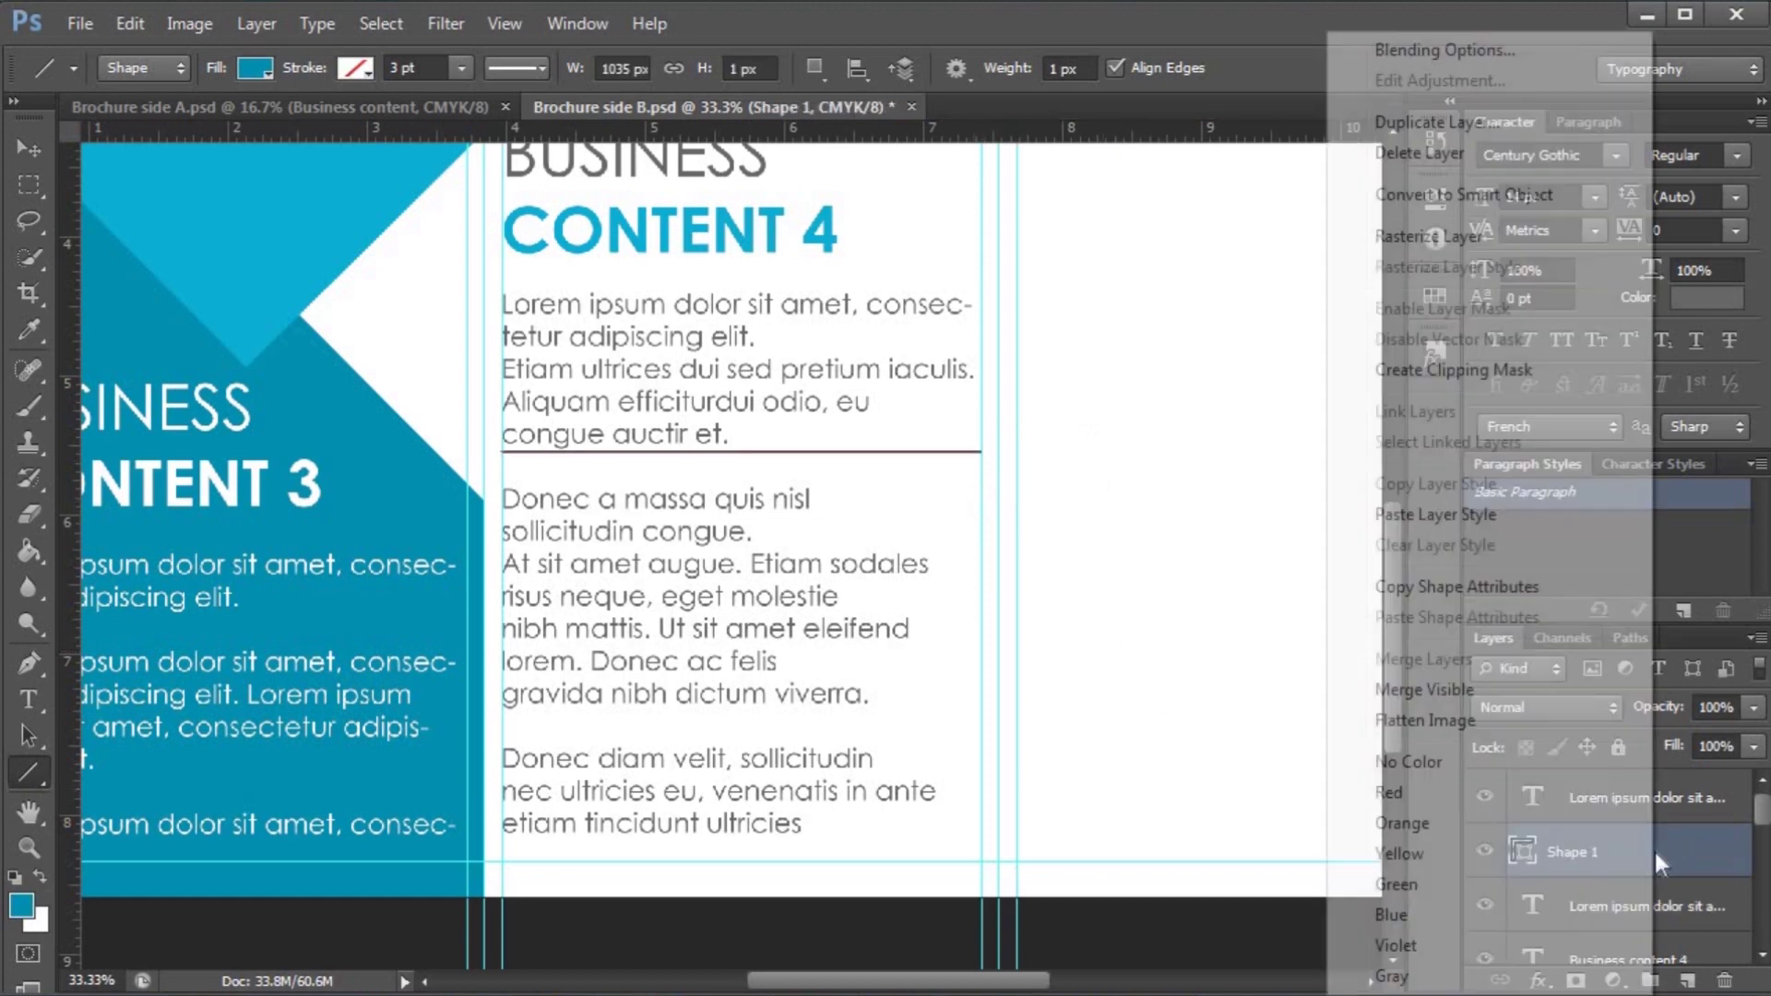
click(1509, 193)
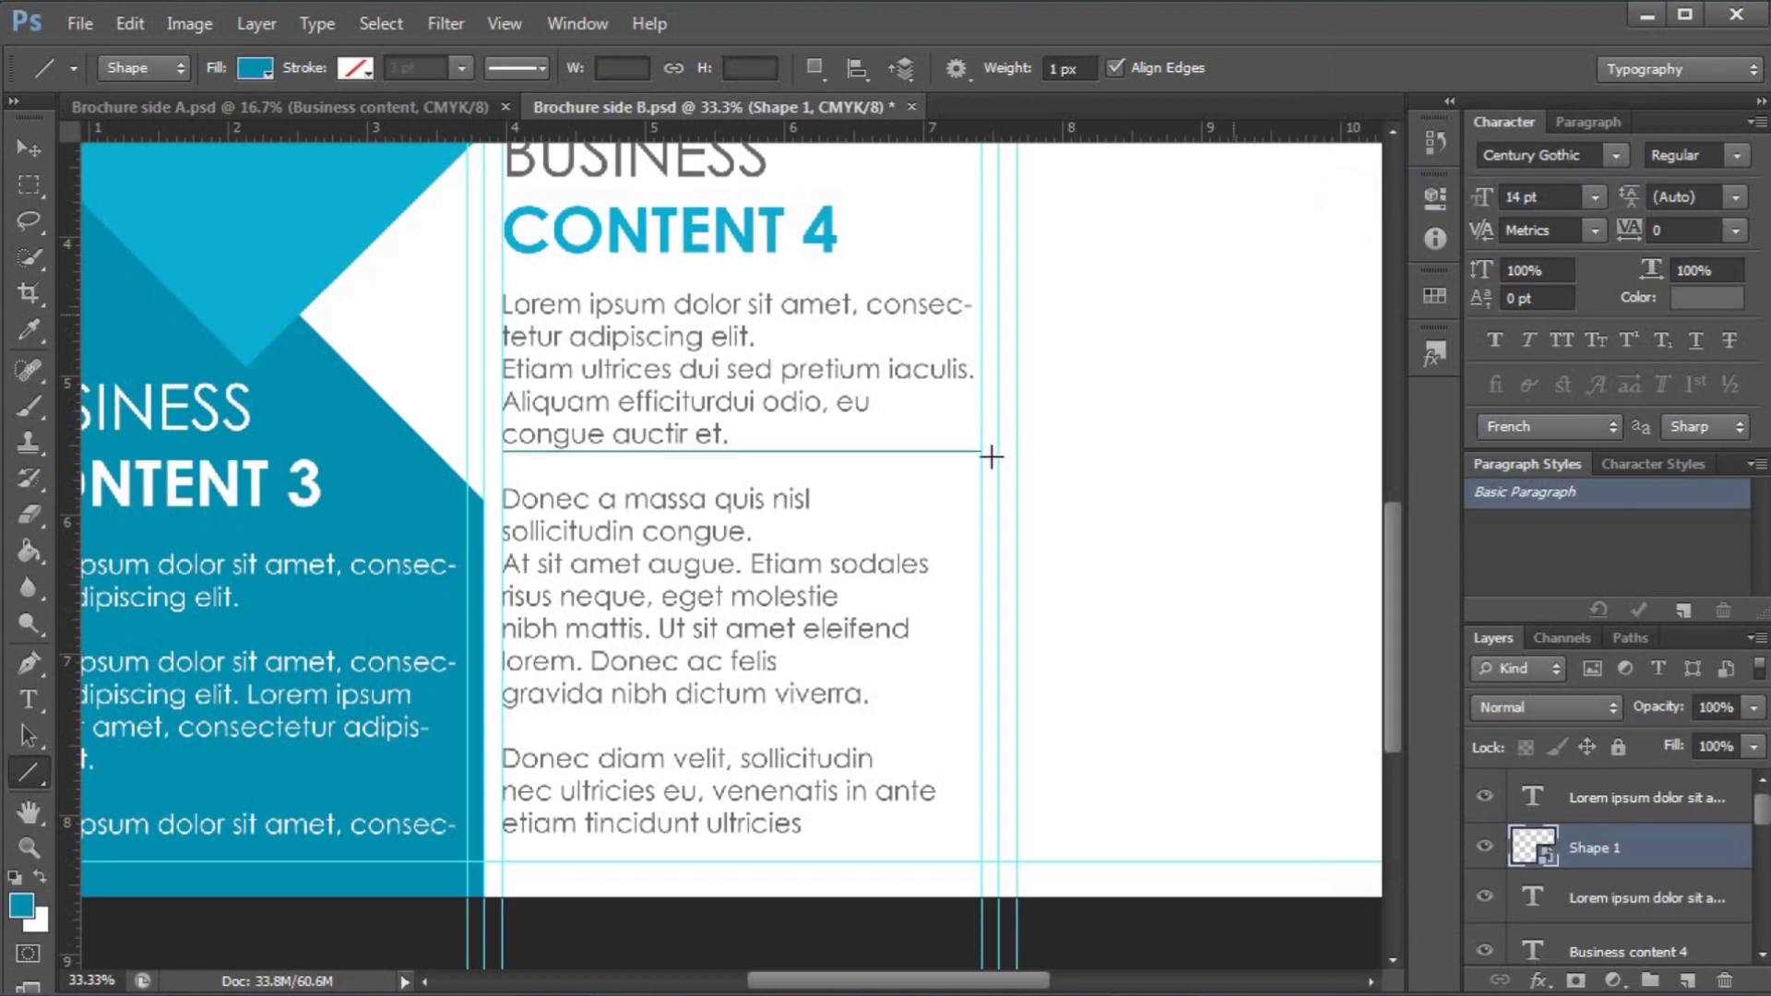
- Duplicate the divider below the second paragraph and zoom out over side B
click(22, 147)
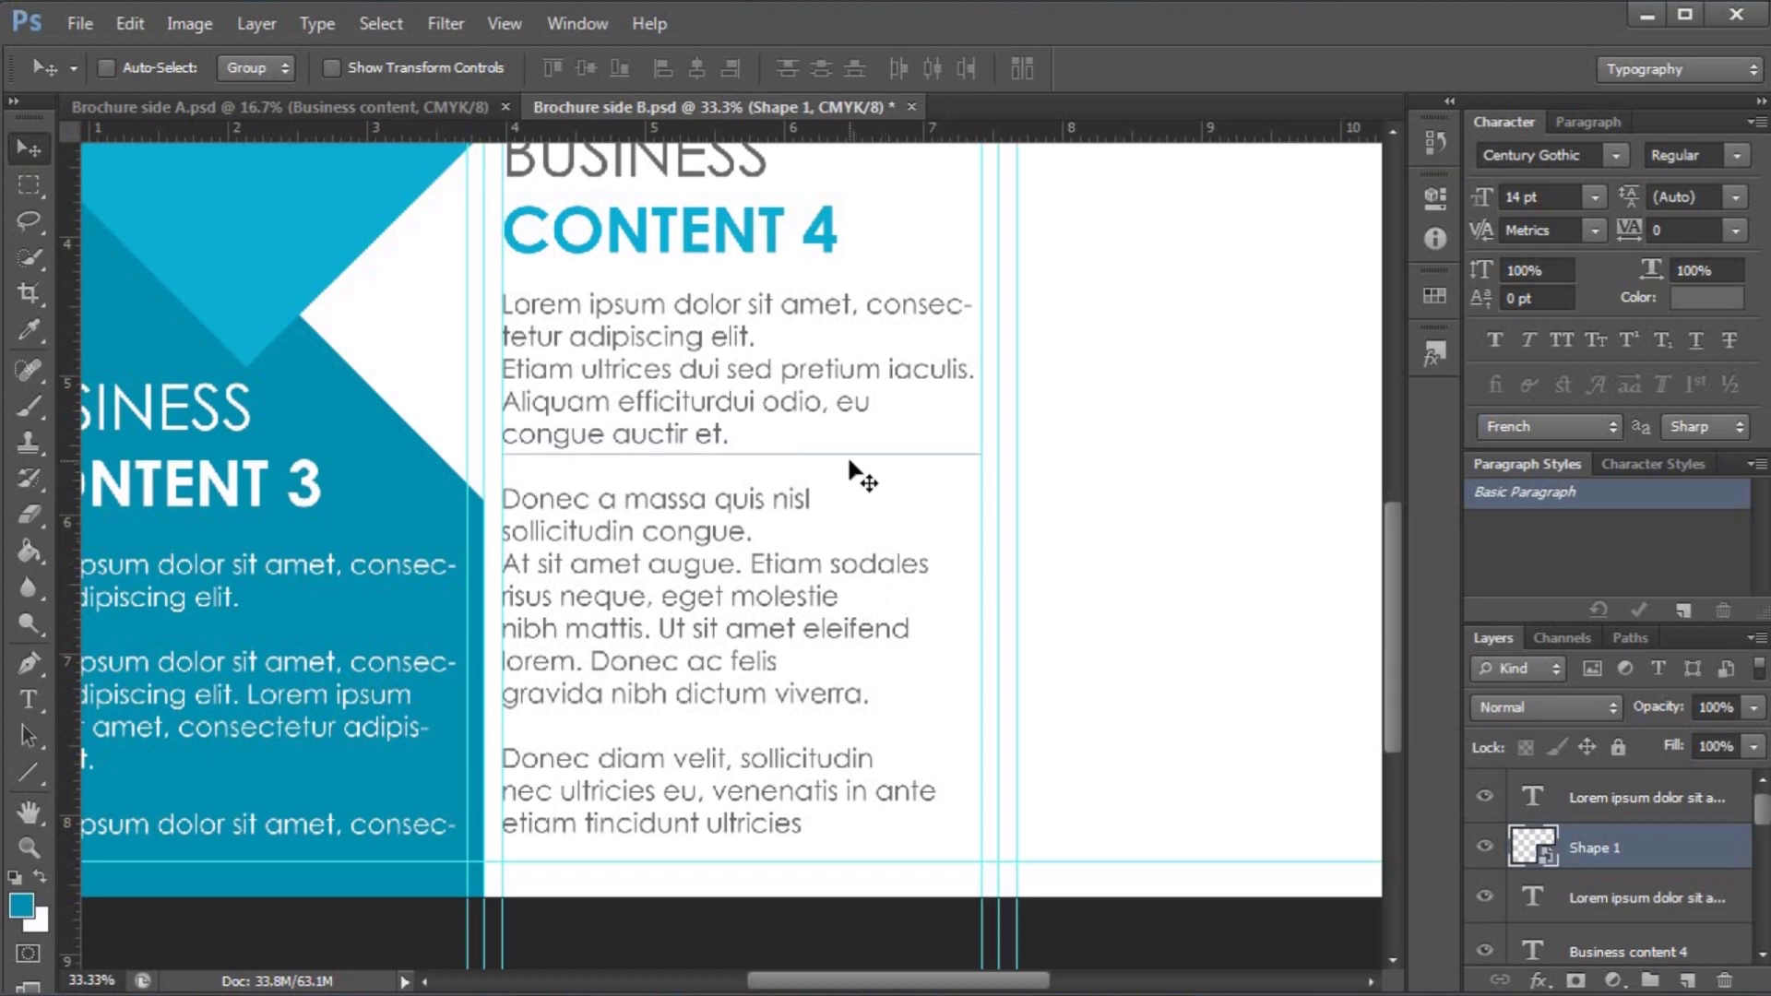
drag(856, 464, 846, 722)
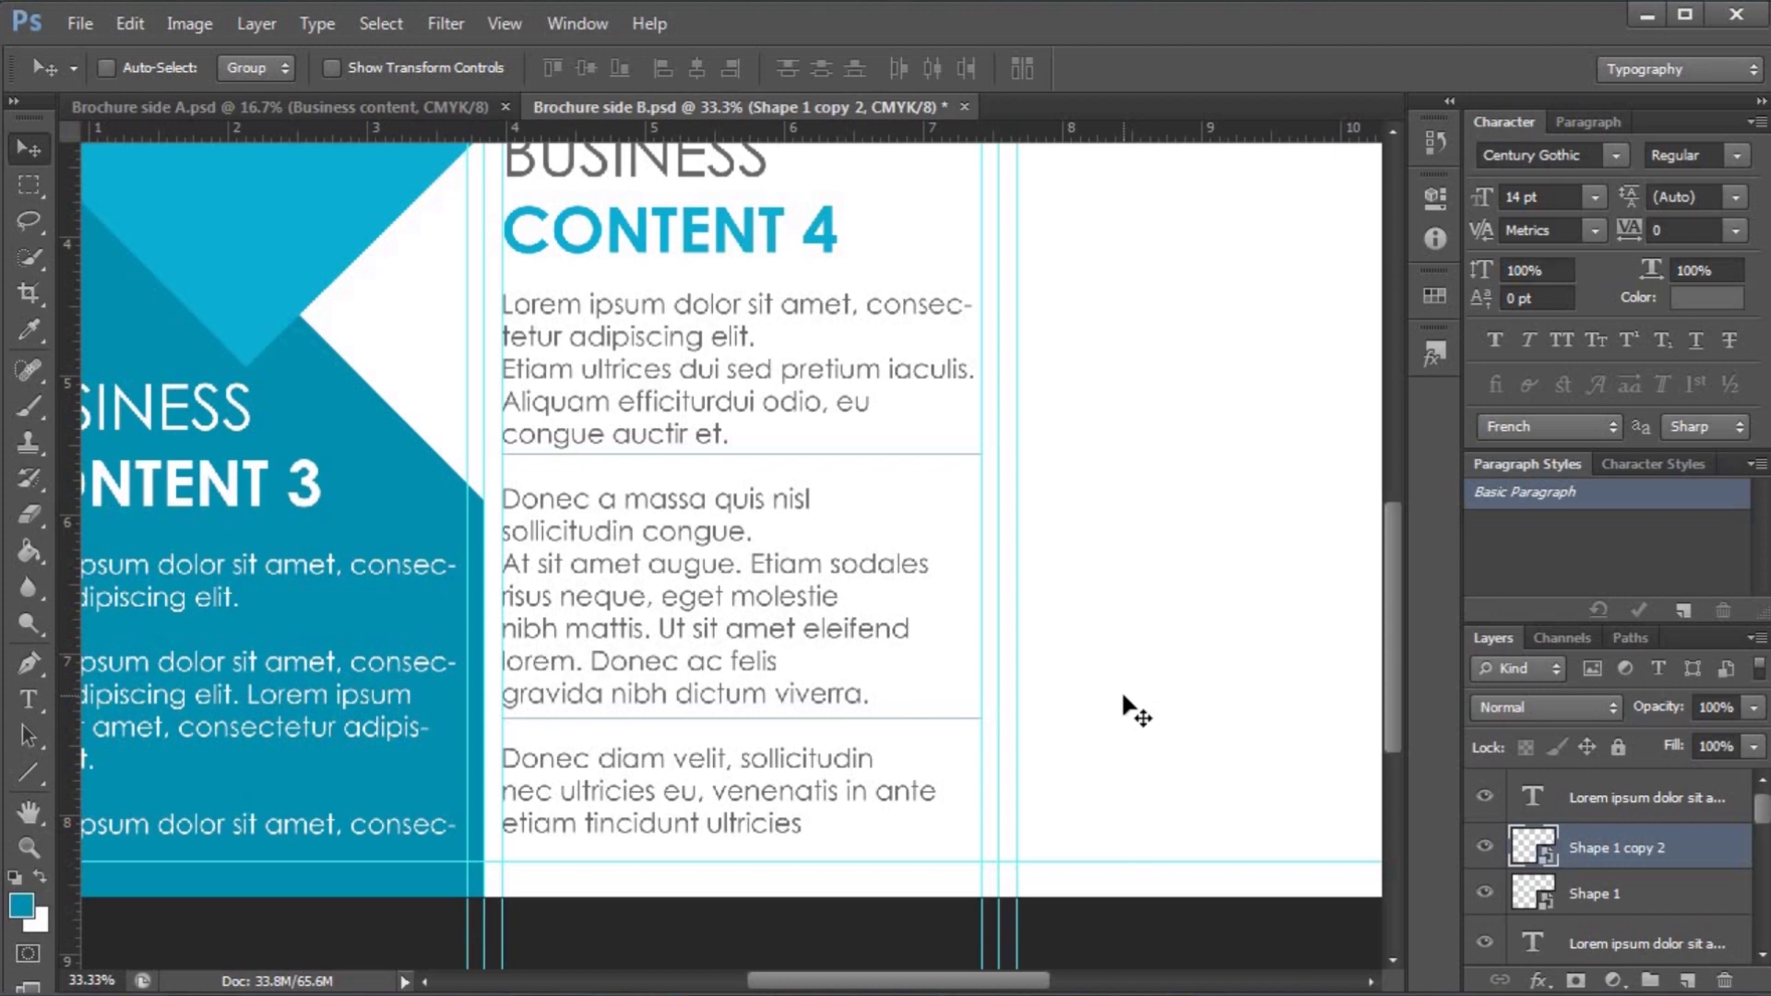
key(ctrl+minus)
scroll(1123, 697, up, 3)
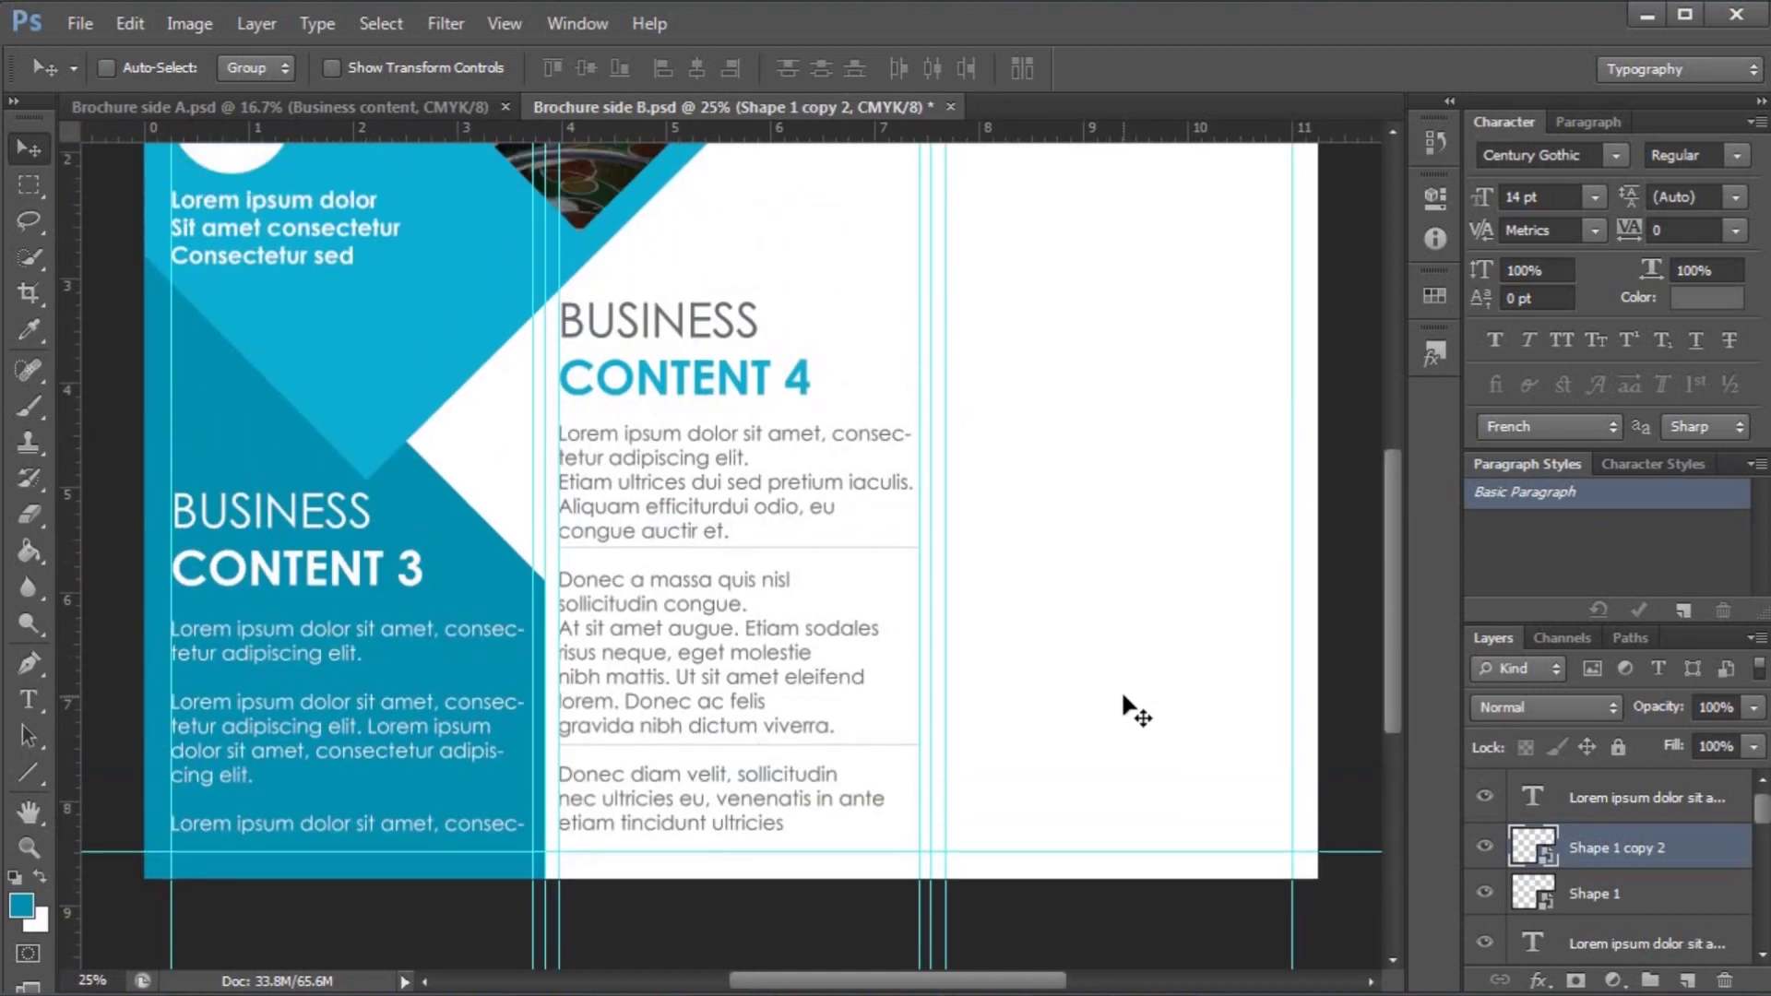
key(ctrl+minus)
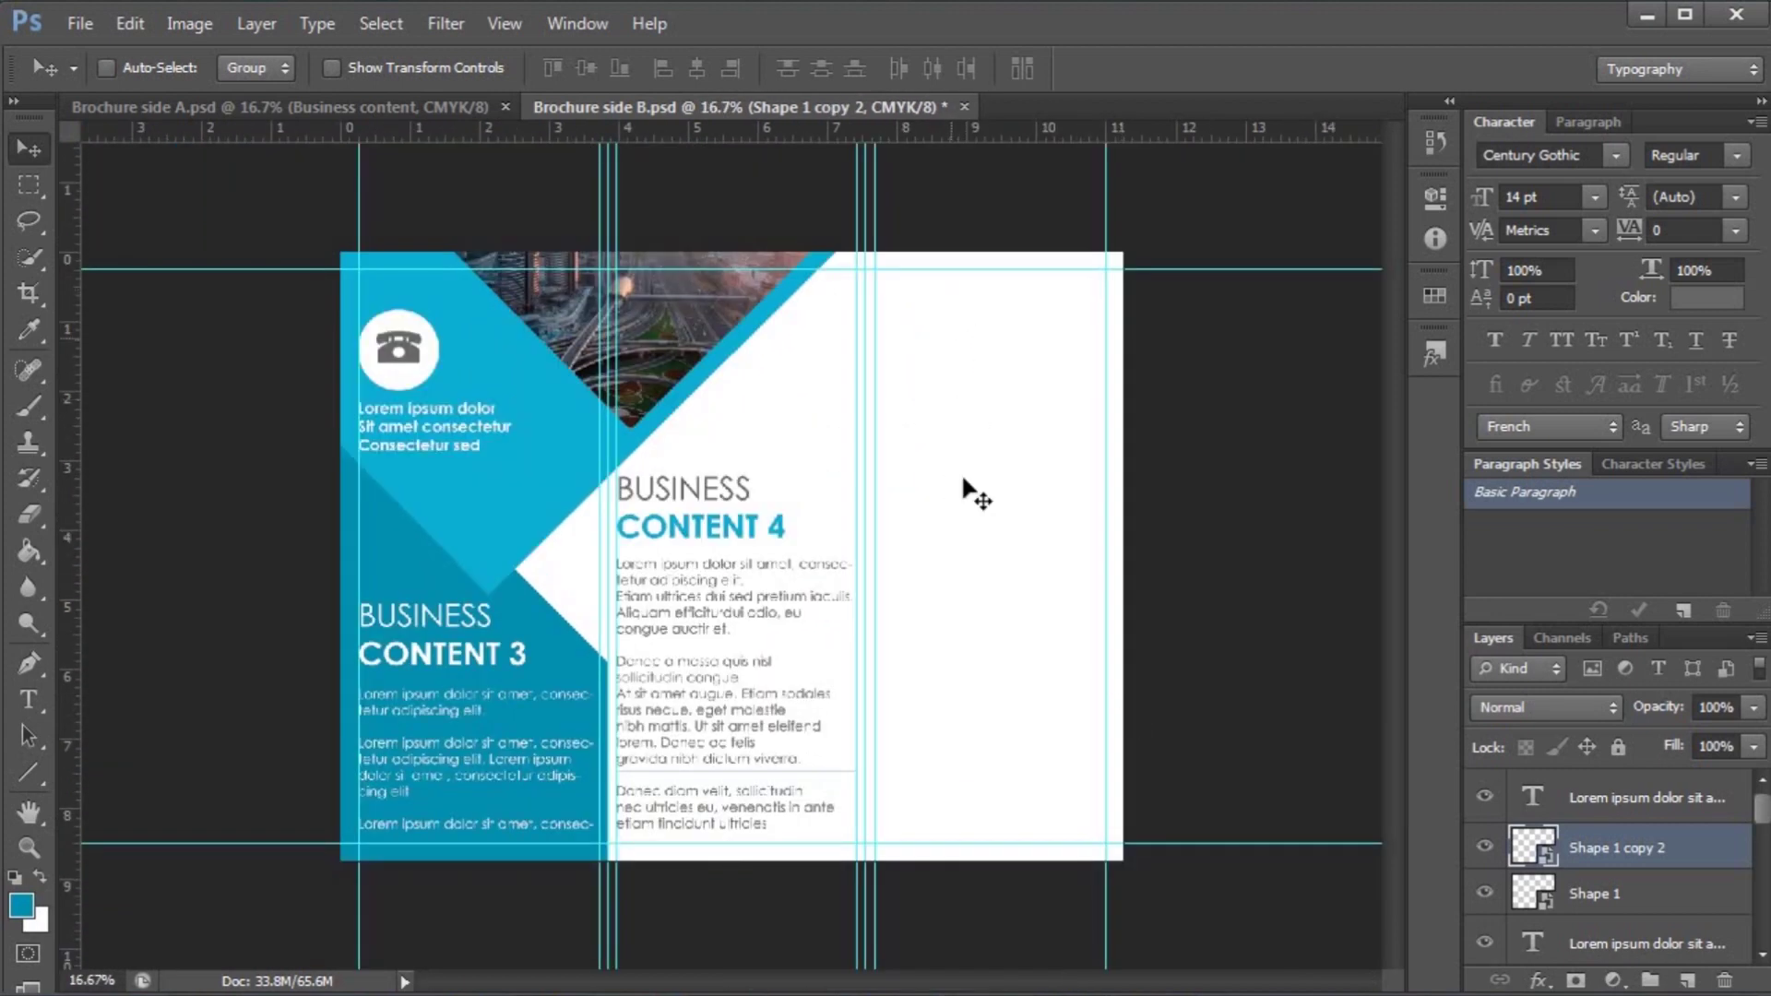
- Alt-drag a copy of the BUSINESS CONTENT 4 heading into the right panel and renumber it to 5
right_click(752, 519)
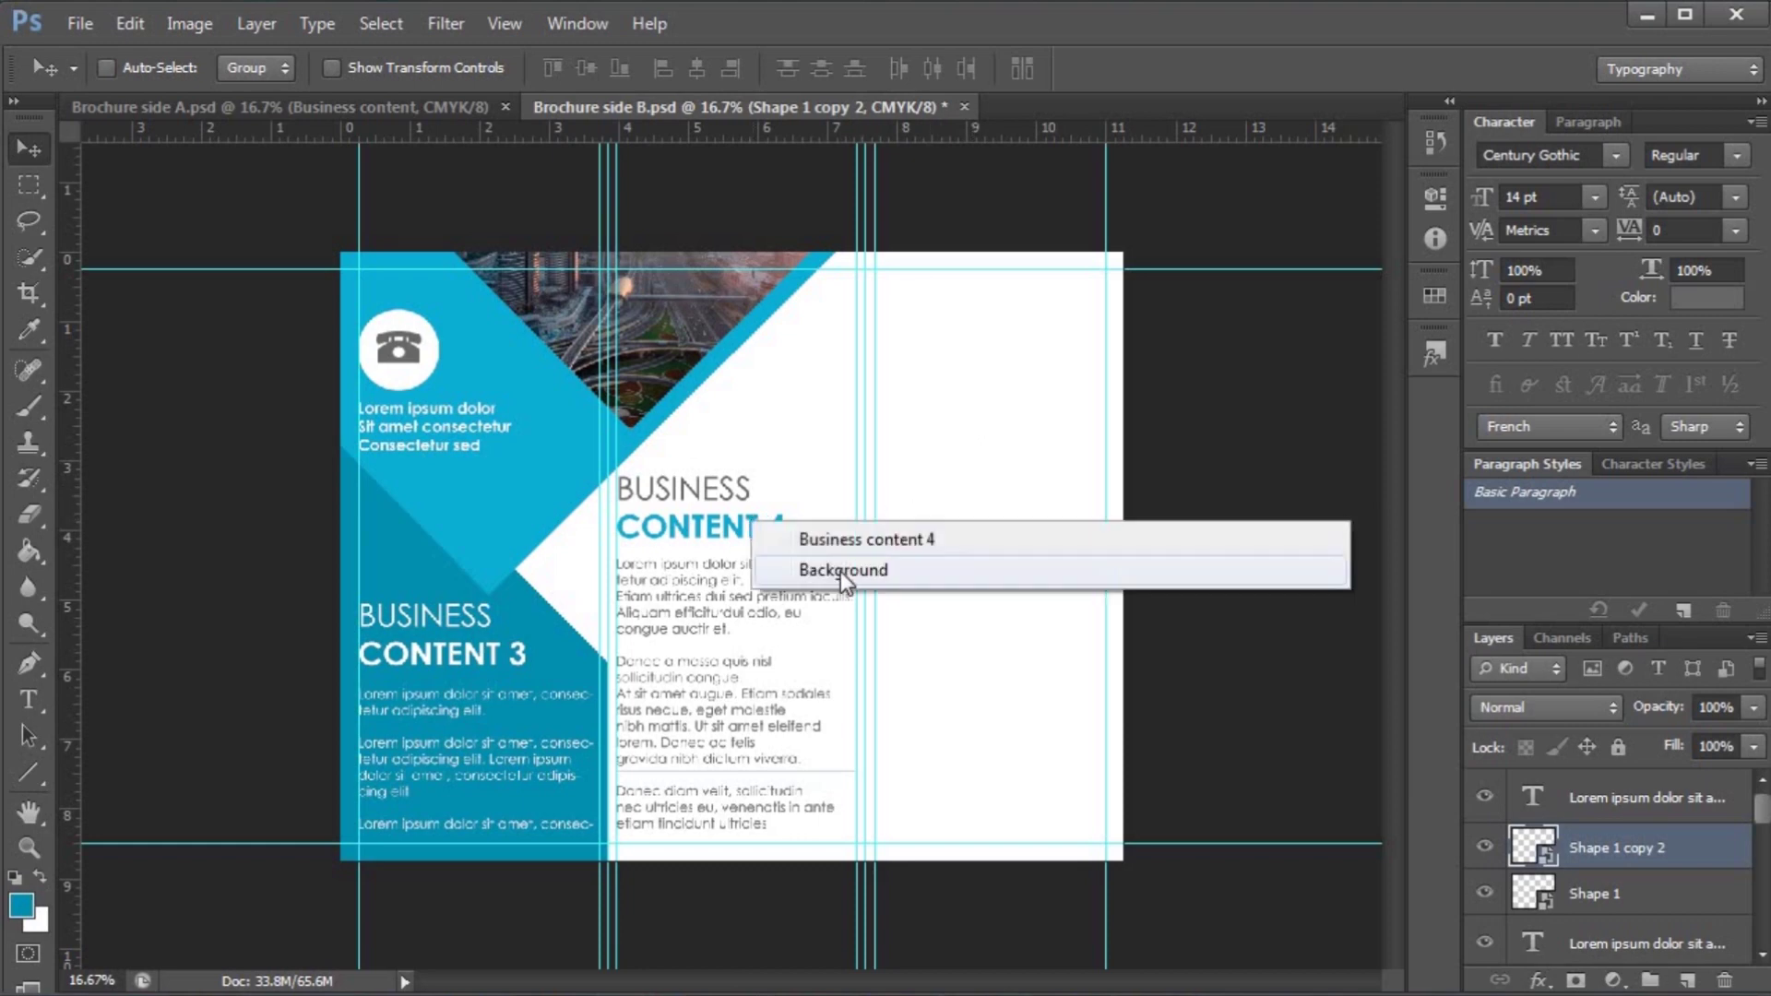
click(795, 543)
drag(866, 503, 1033, 359)
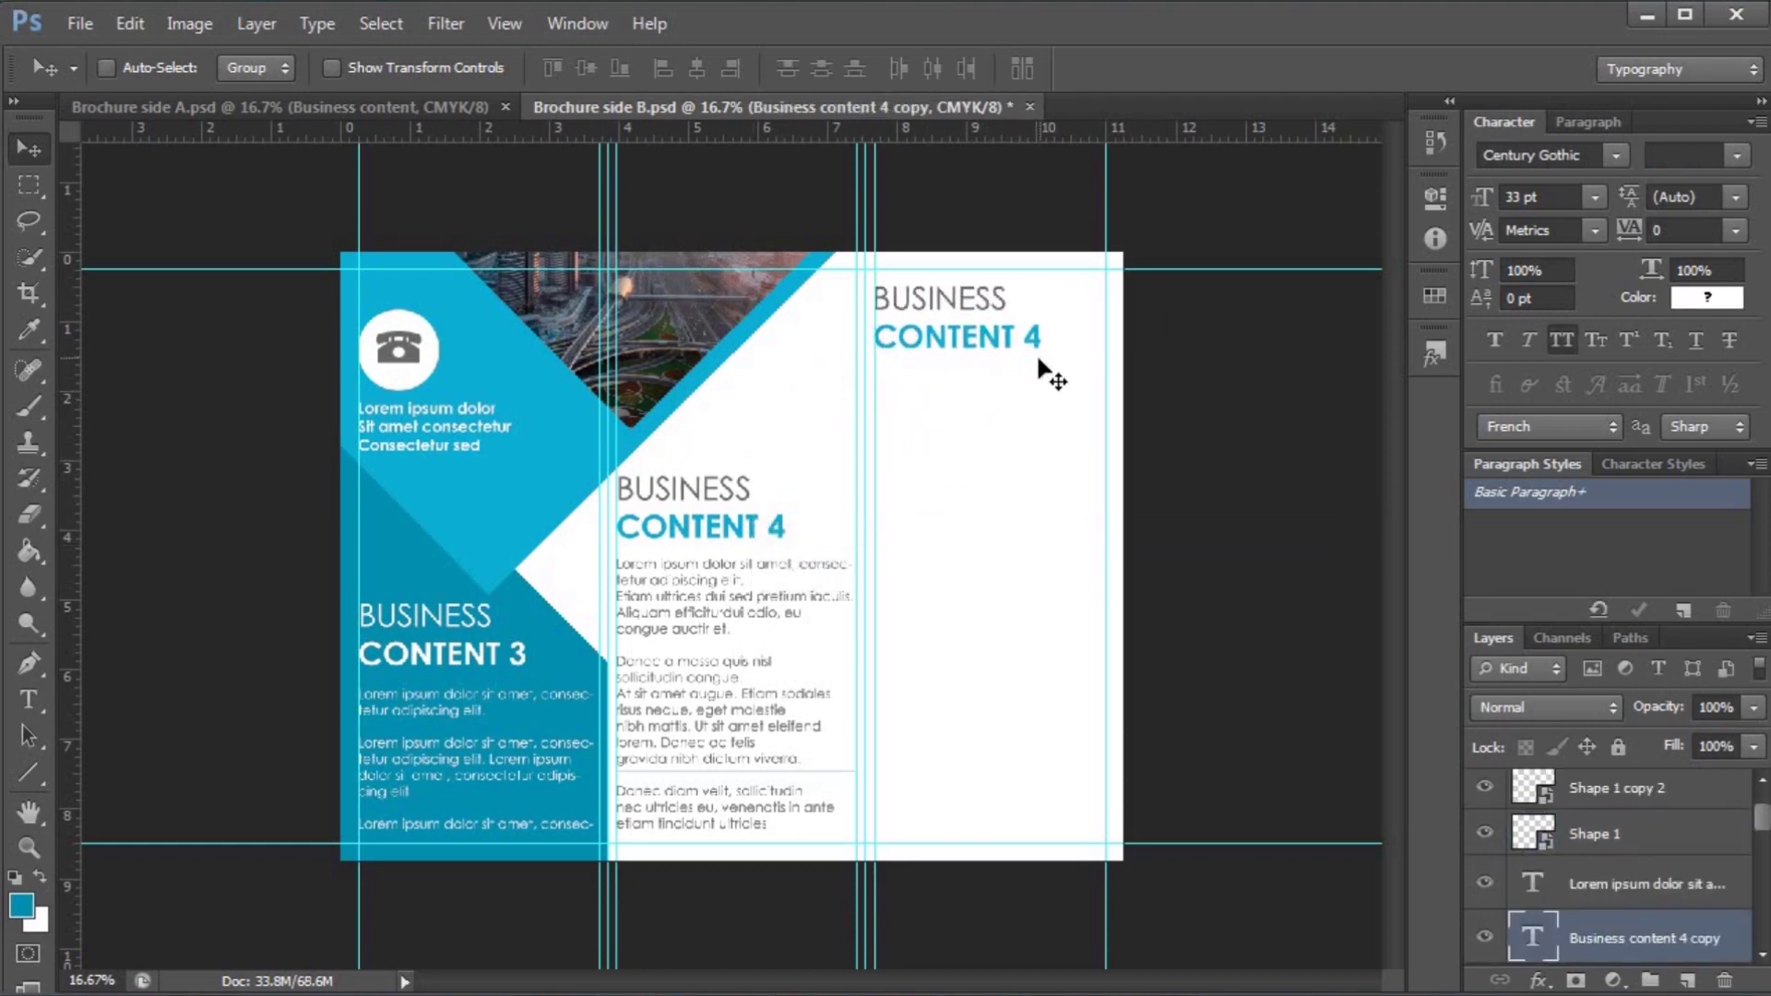
click(41, 694)
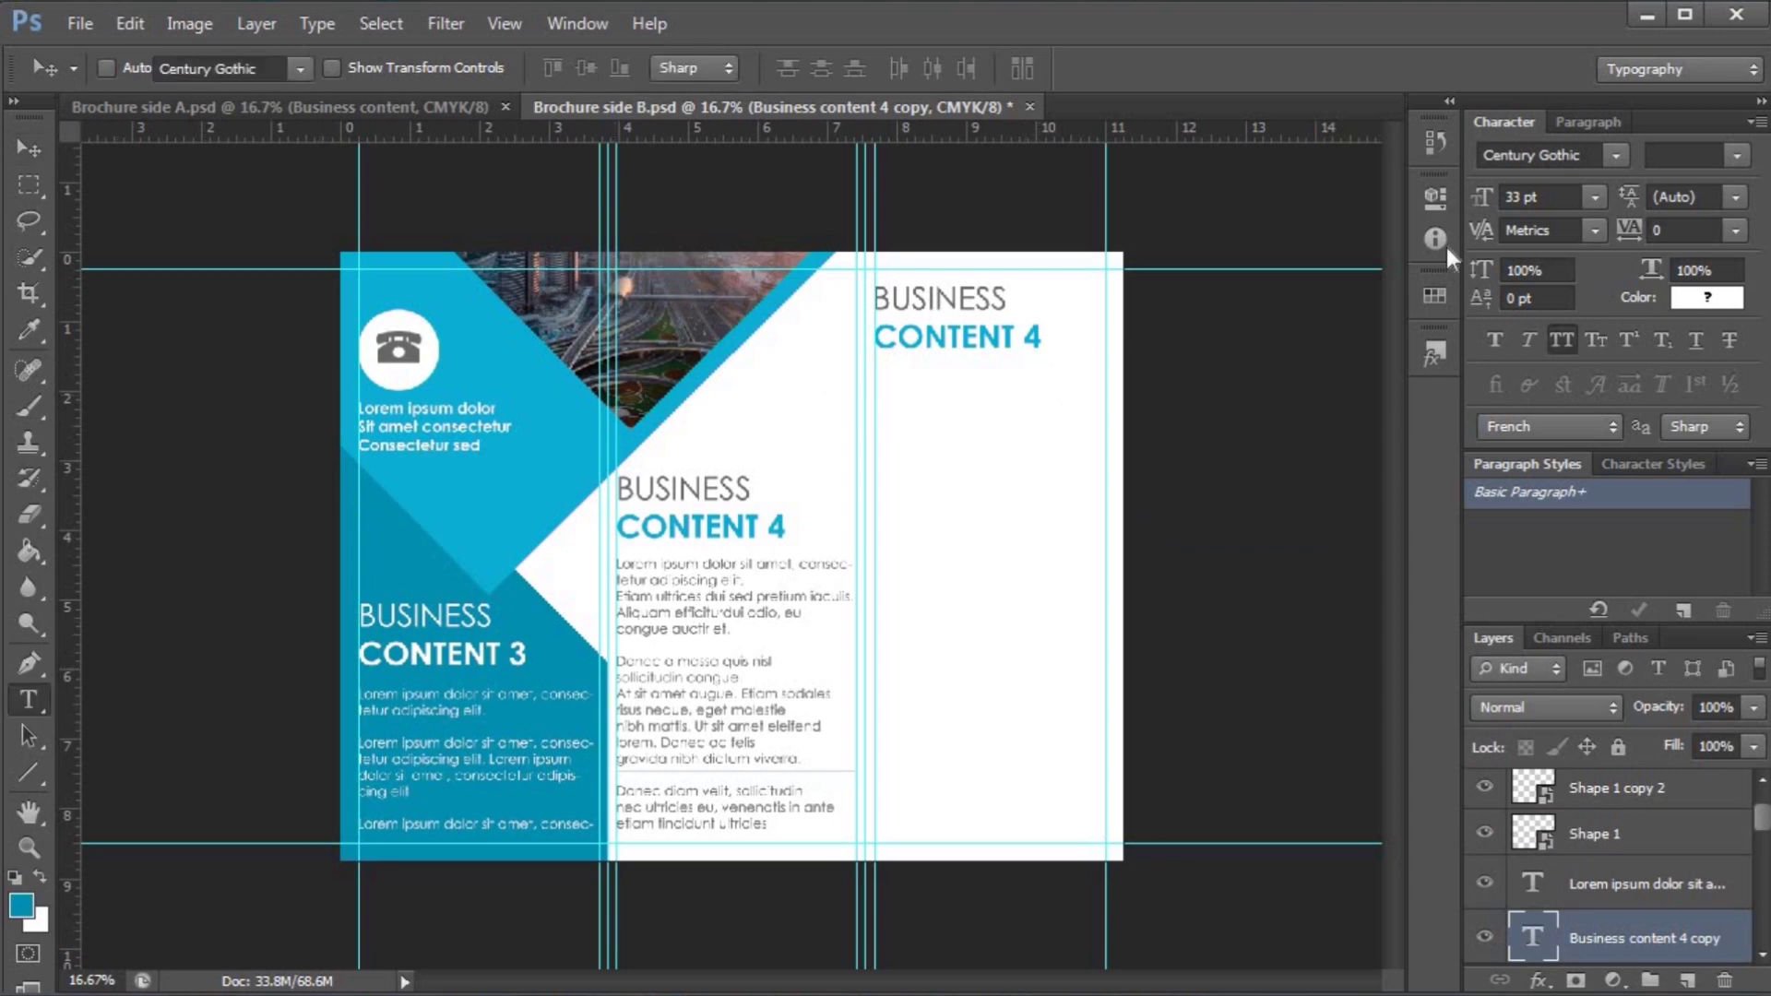
double_click(1029, 337)
text(5)
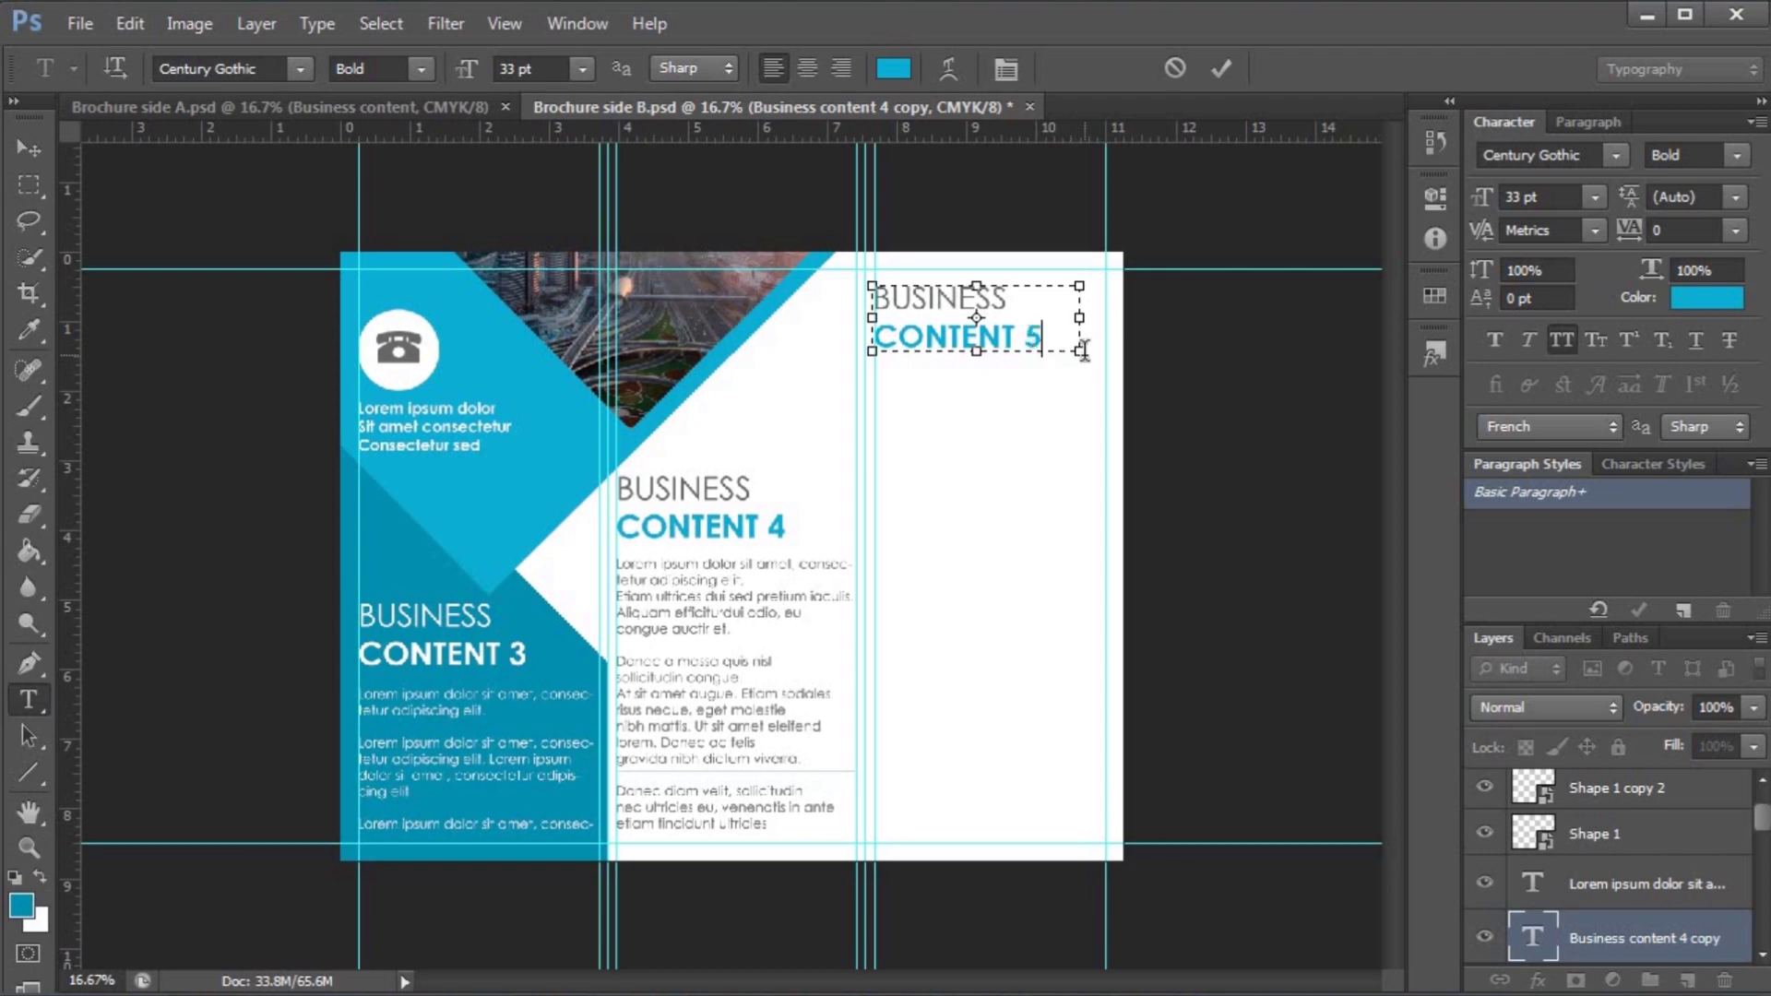
click(29, 148)
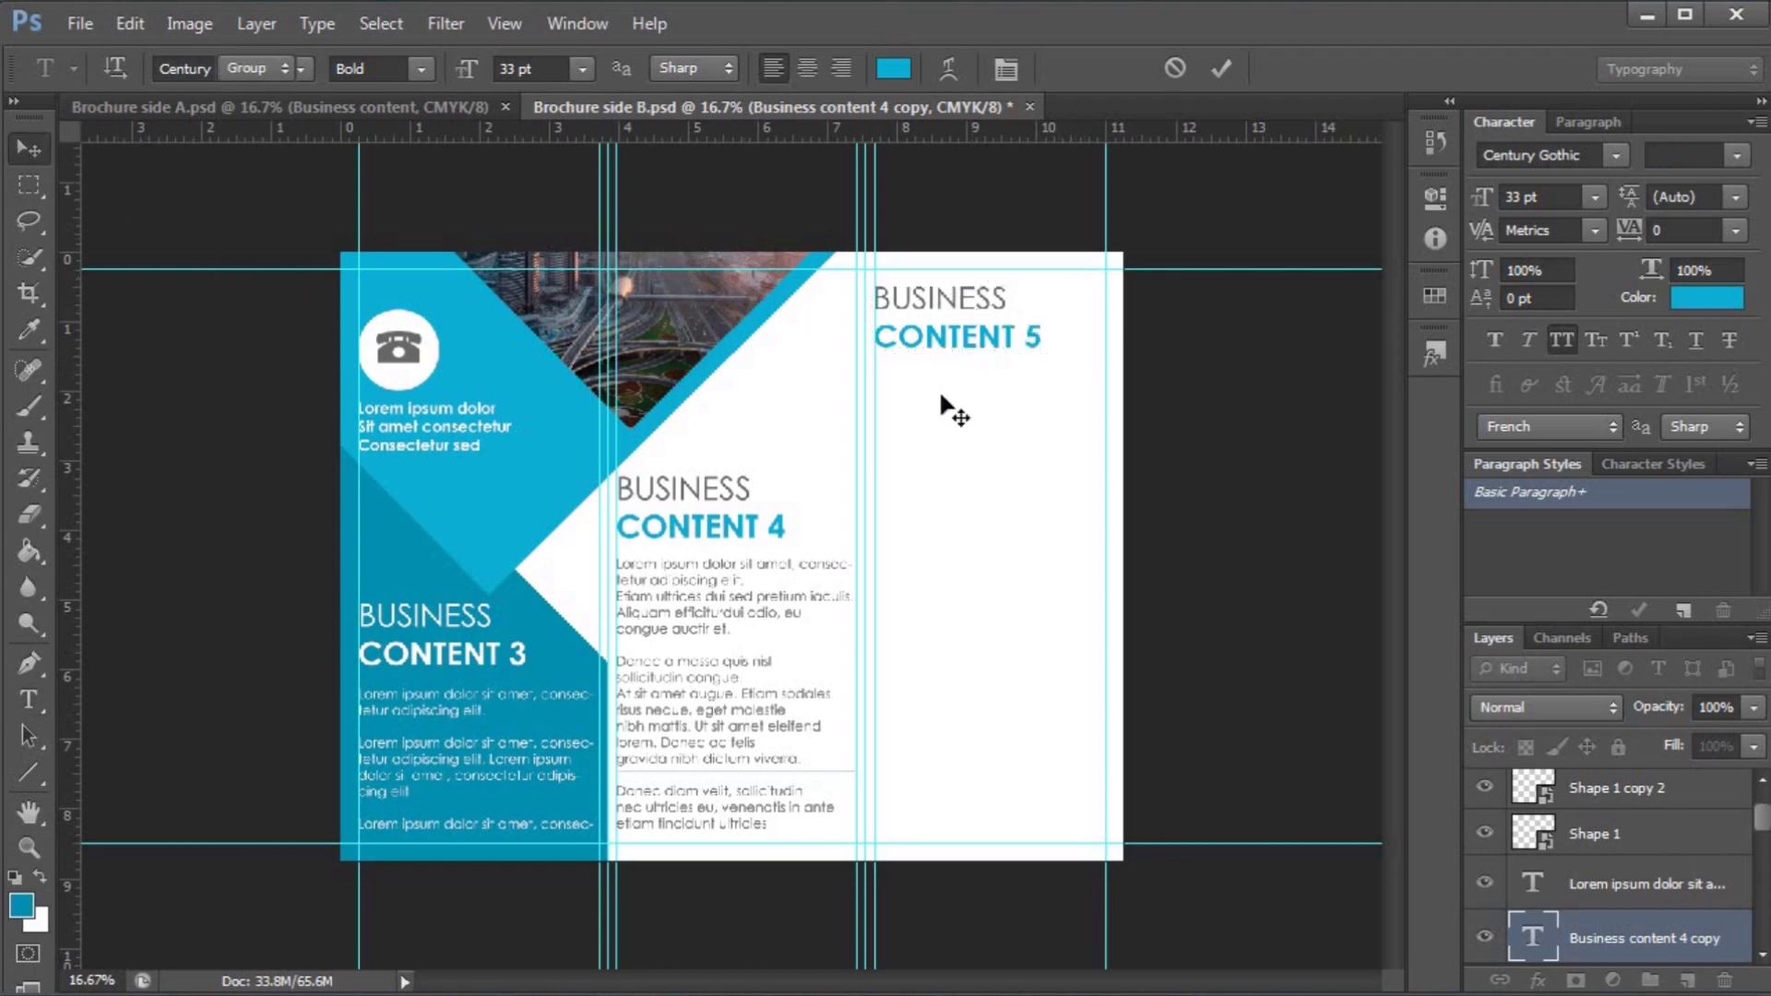
- Switch to Brochure side A and select the architecture-buildings-business-2221928 city photo layer
click(445, 108)
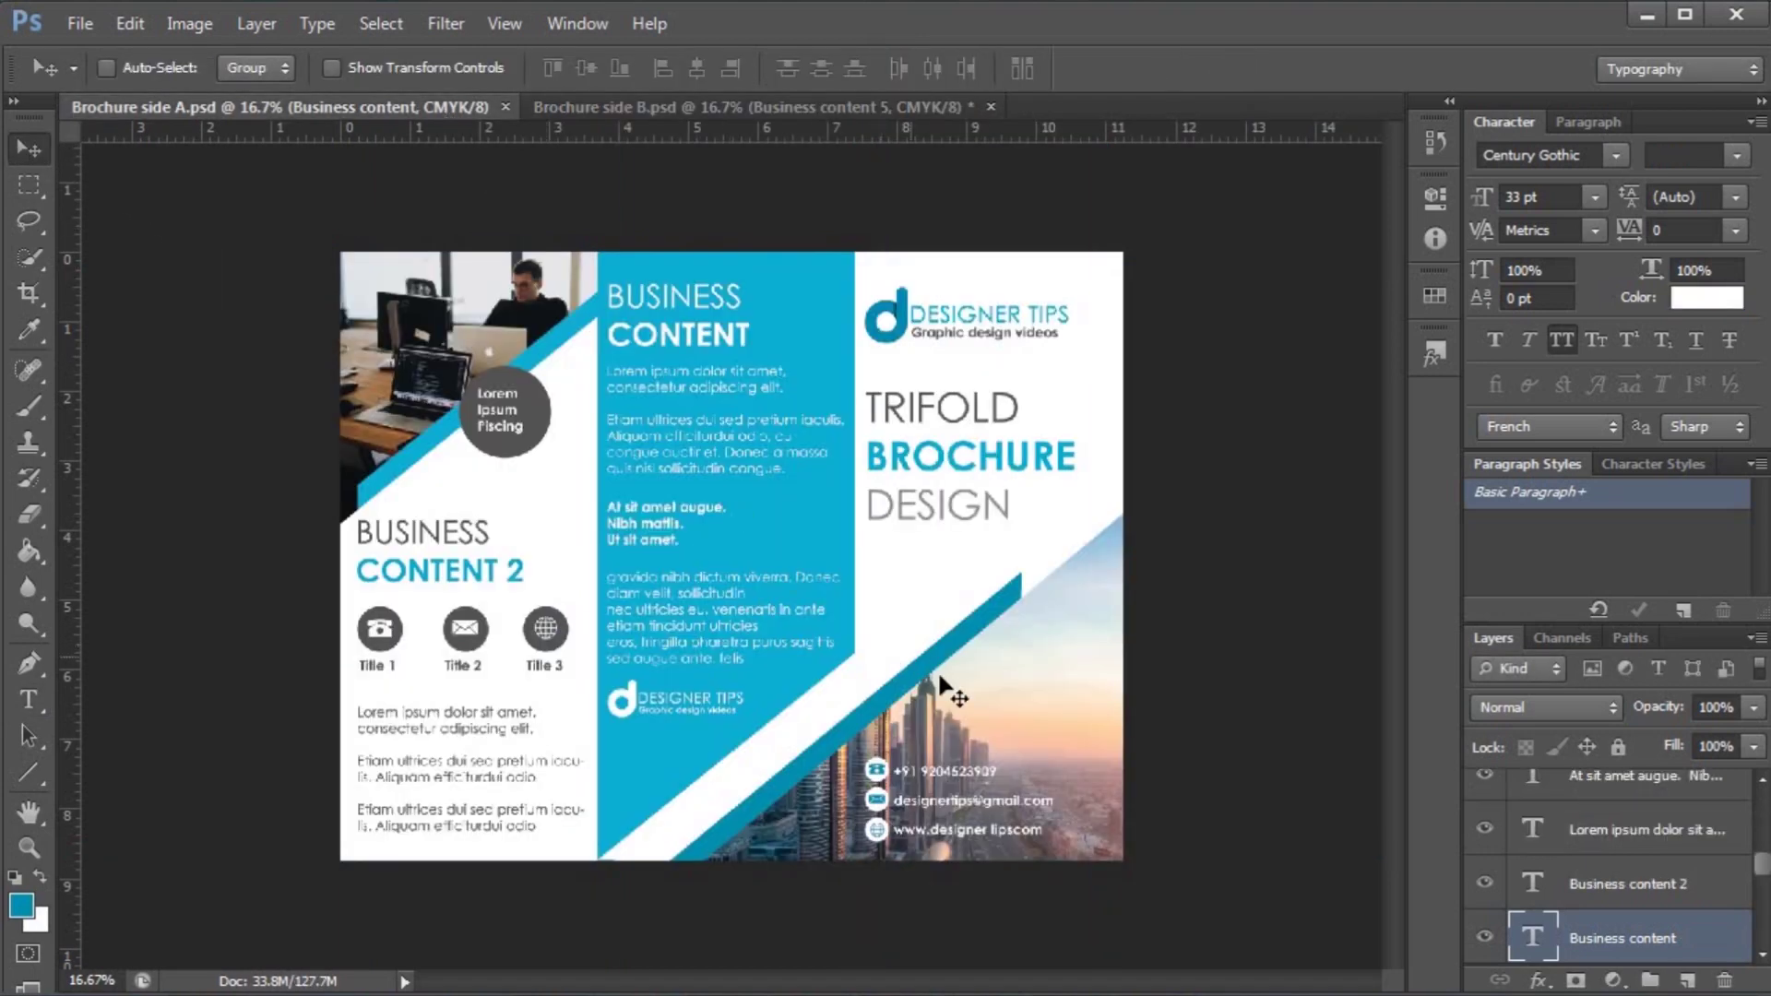
right_click(984, 671)
click(1049, 698)
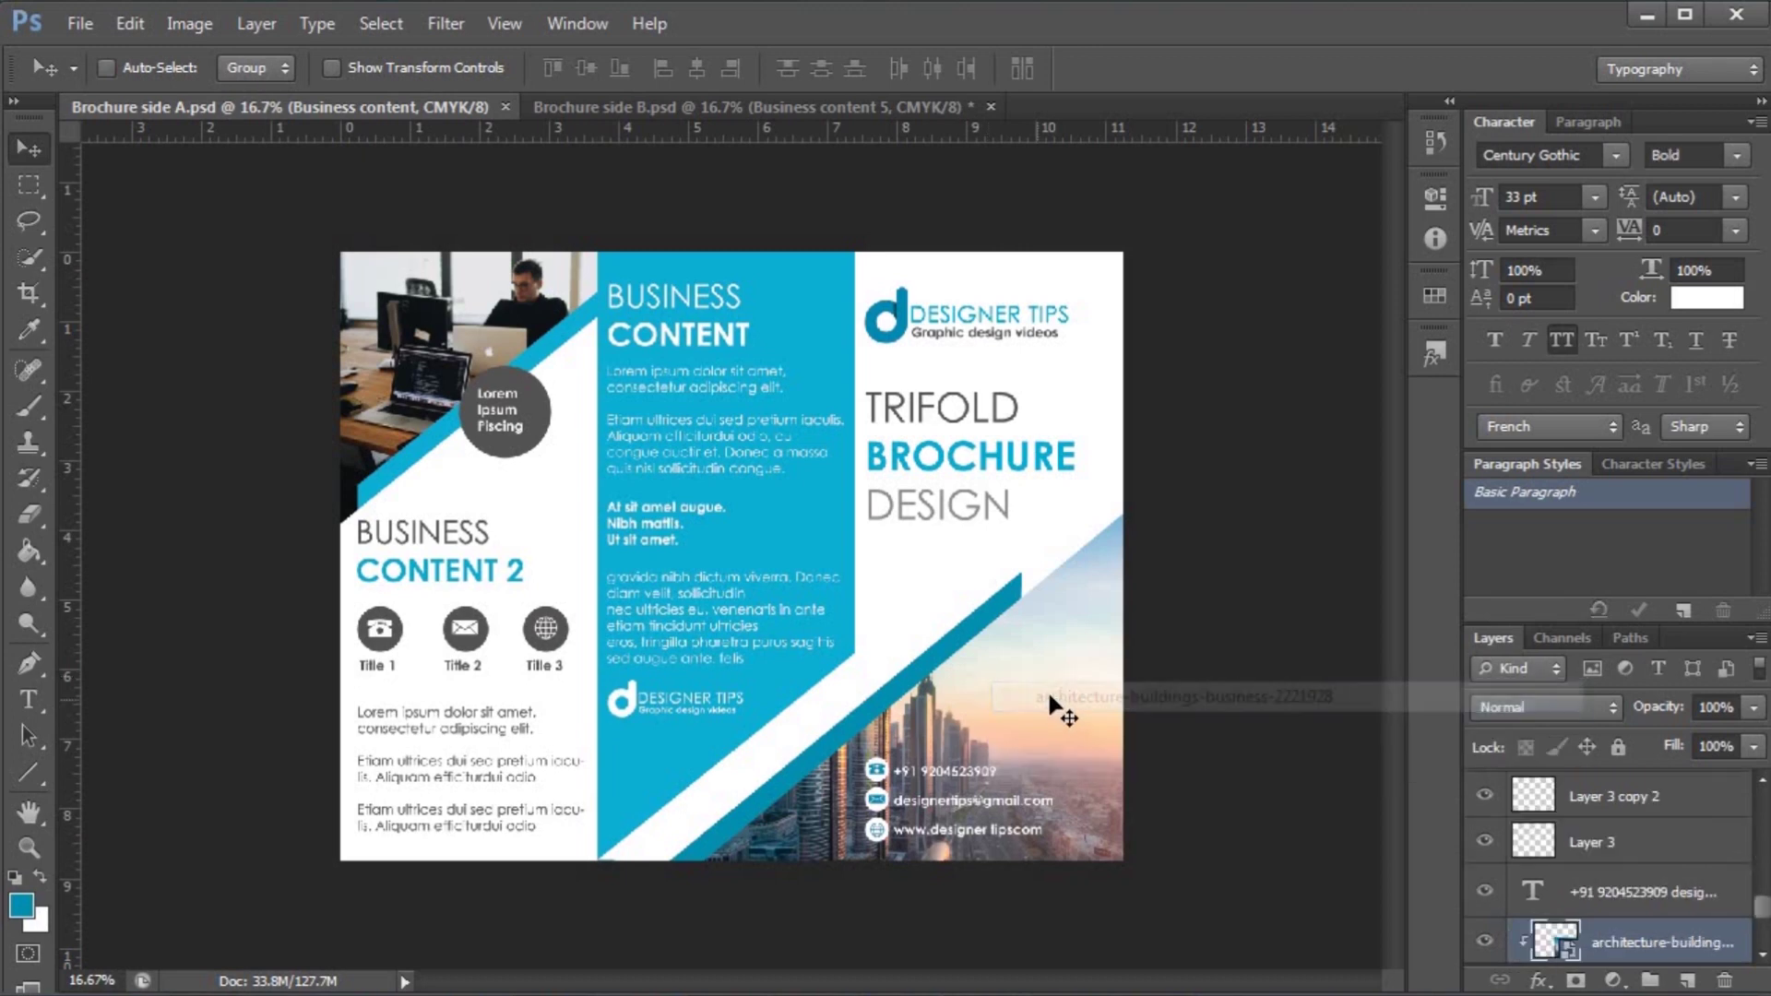
scroll(1606, 913, down, 2)
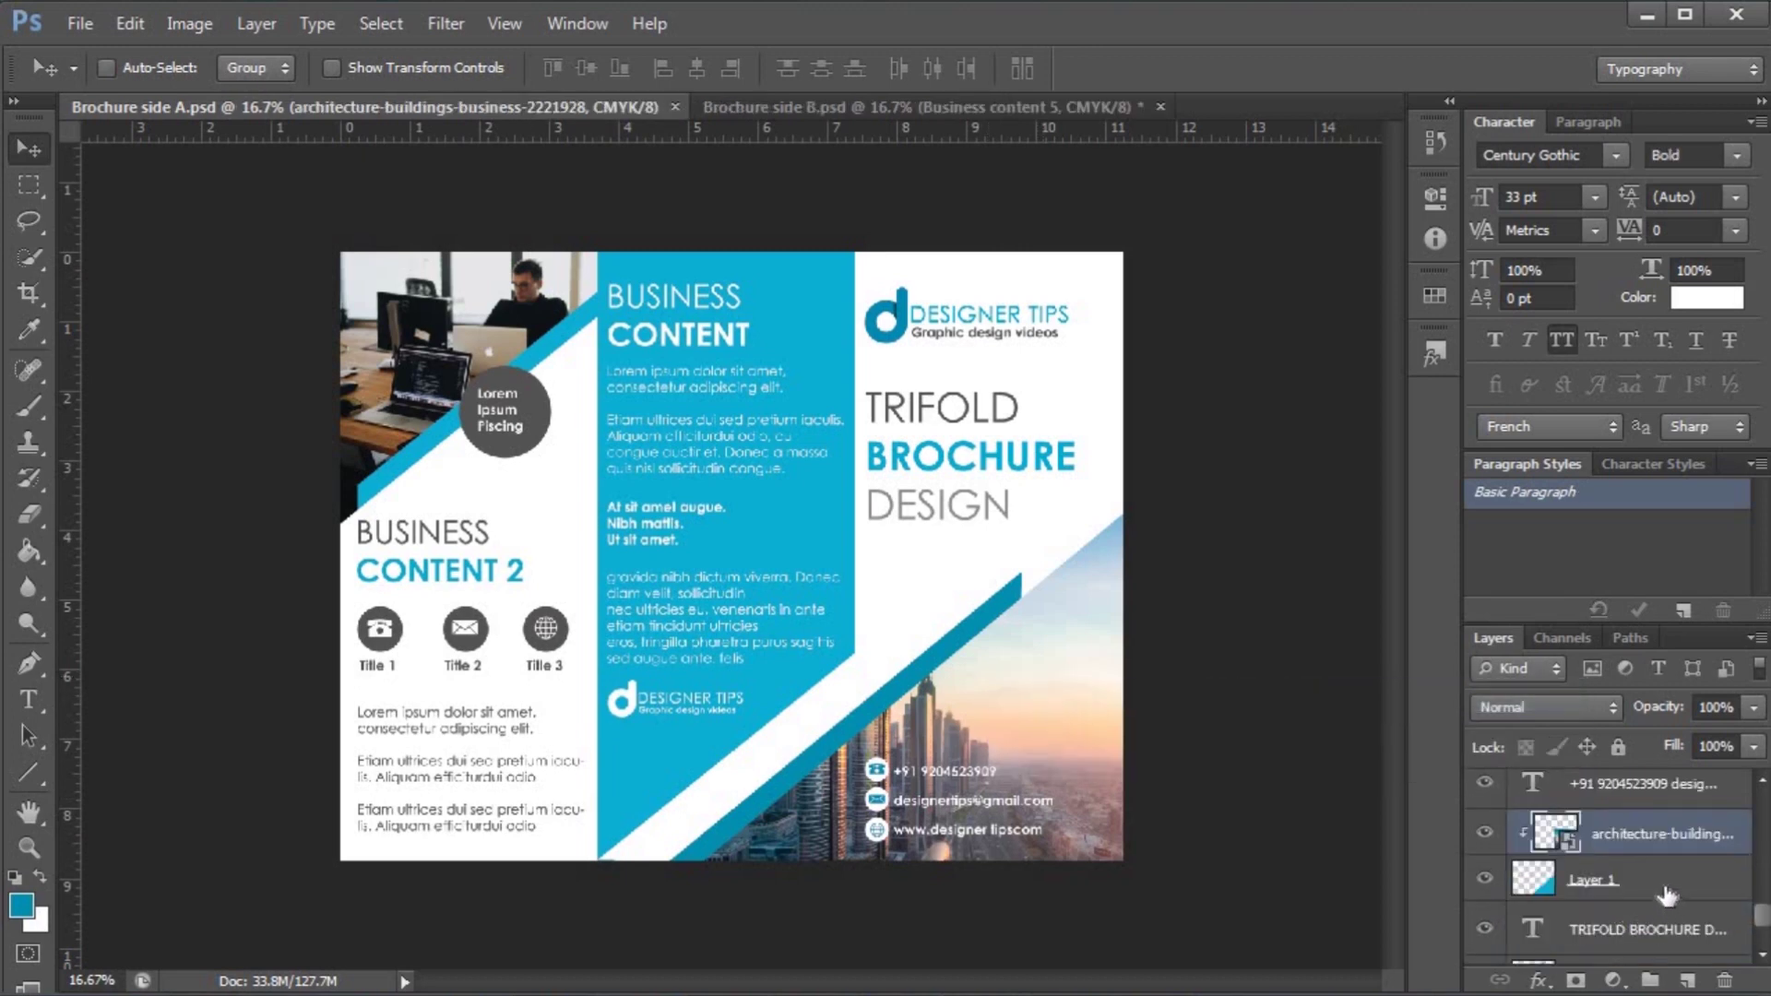
- Copy side A's city photo and blue stripe into side B's lower-right corner and align them
click(1646, 884)
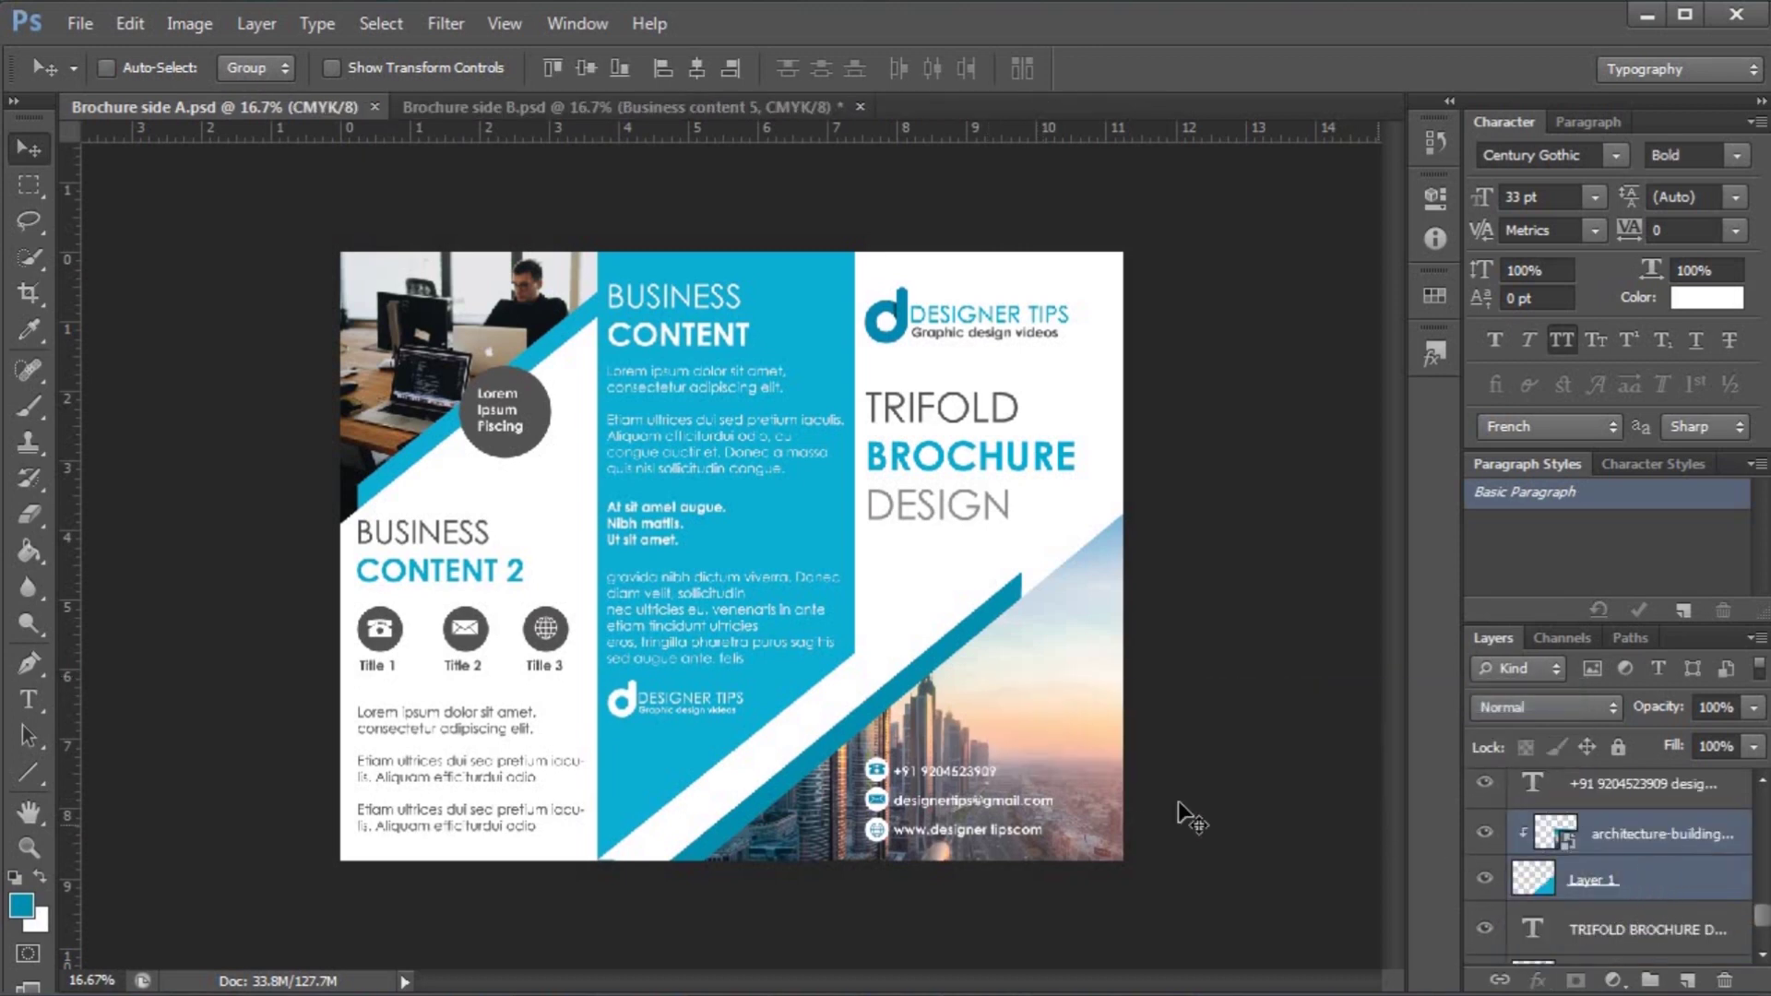
drag(795, 771, 701, 218)
drag(940, 677, 1067, 690)
right_click(1060, 798)
click(1090, 812)
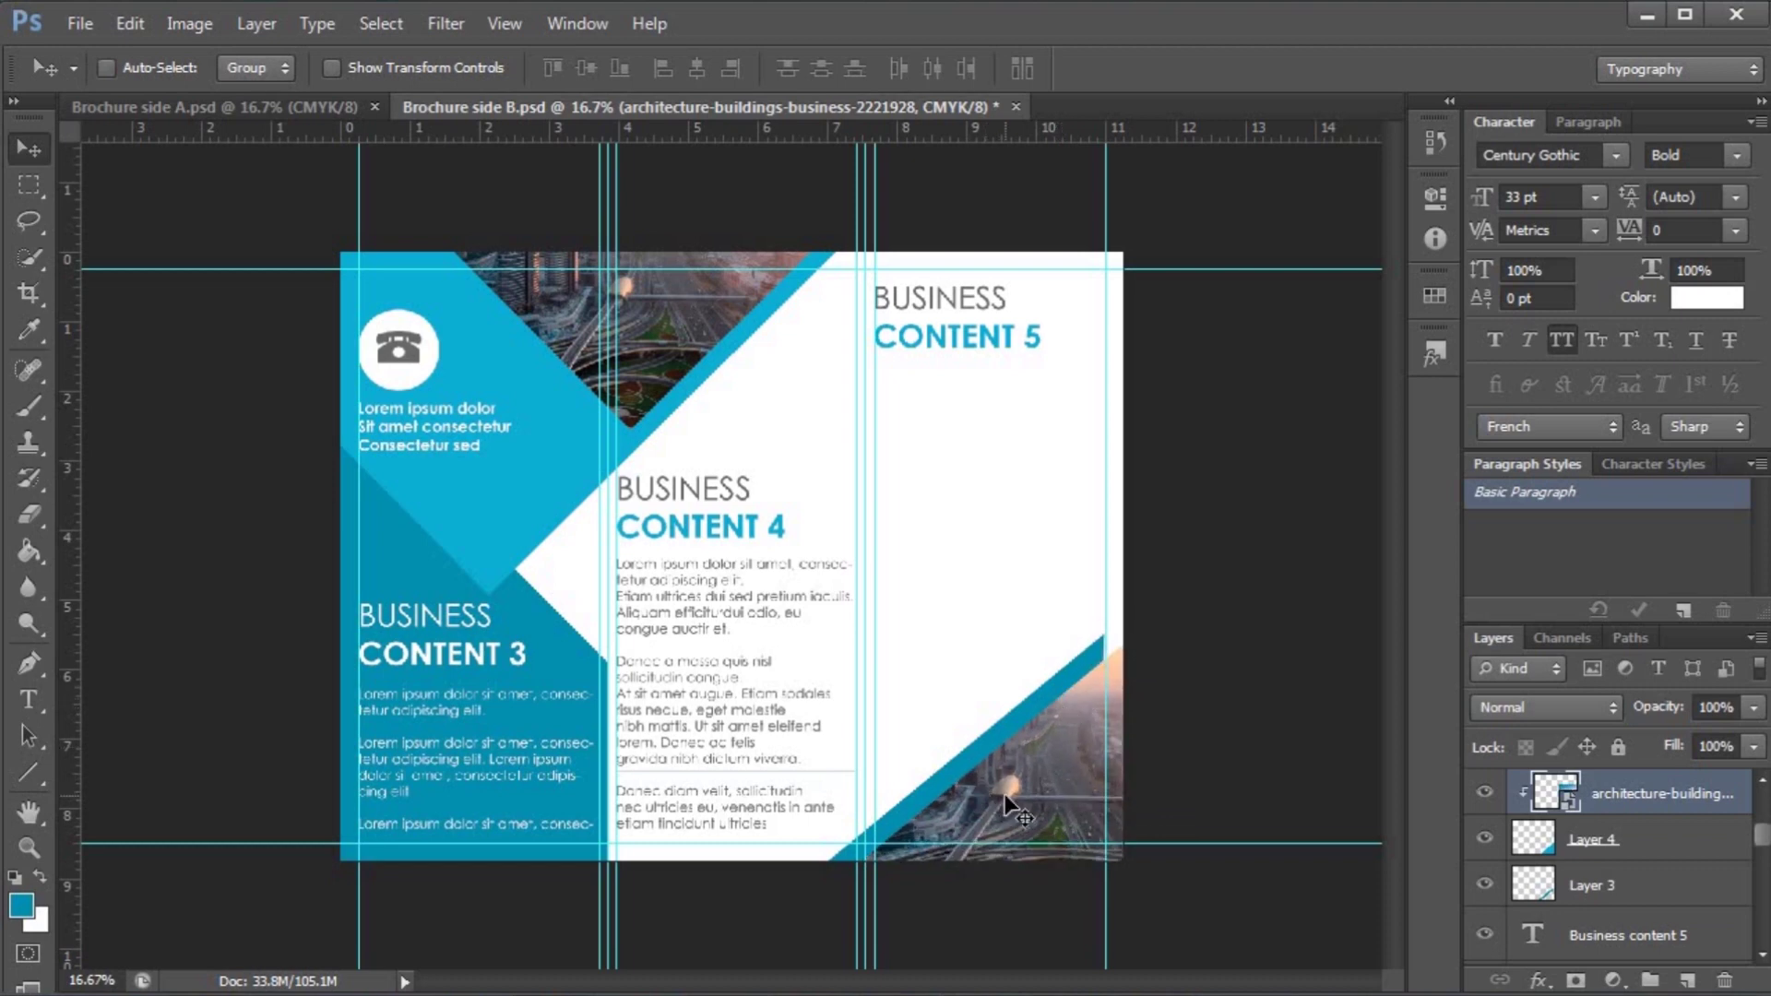
right_click(1041, 684)
click(1061, 705)
mouse_move(1060, 710)
mouse_down()
mouse_move(1033, 717)
mouse_move(1054, 720)
mouse_up()
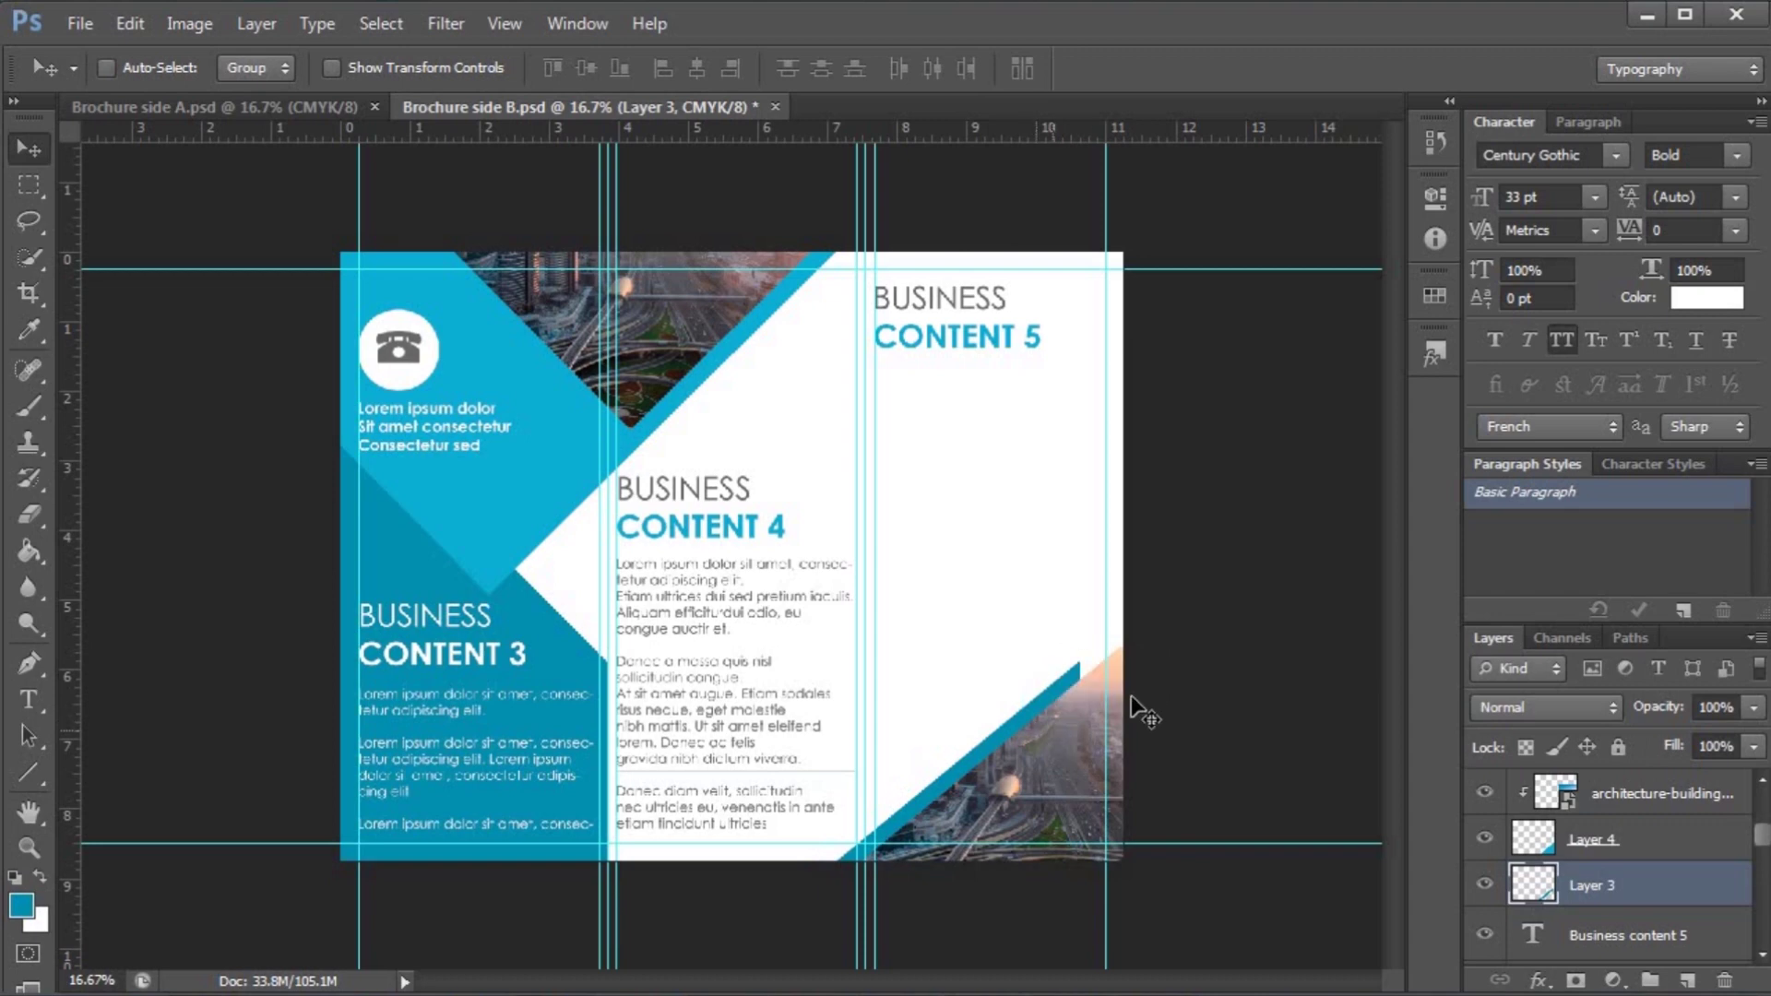
- Bring the words Notepad file forward and select the two paragraphs for Business Content 5
click(984, 994)
click(830, 886)
drag(236, 744, 1326, 799)
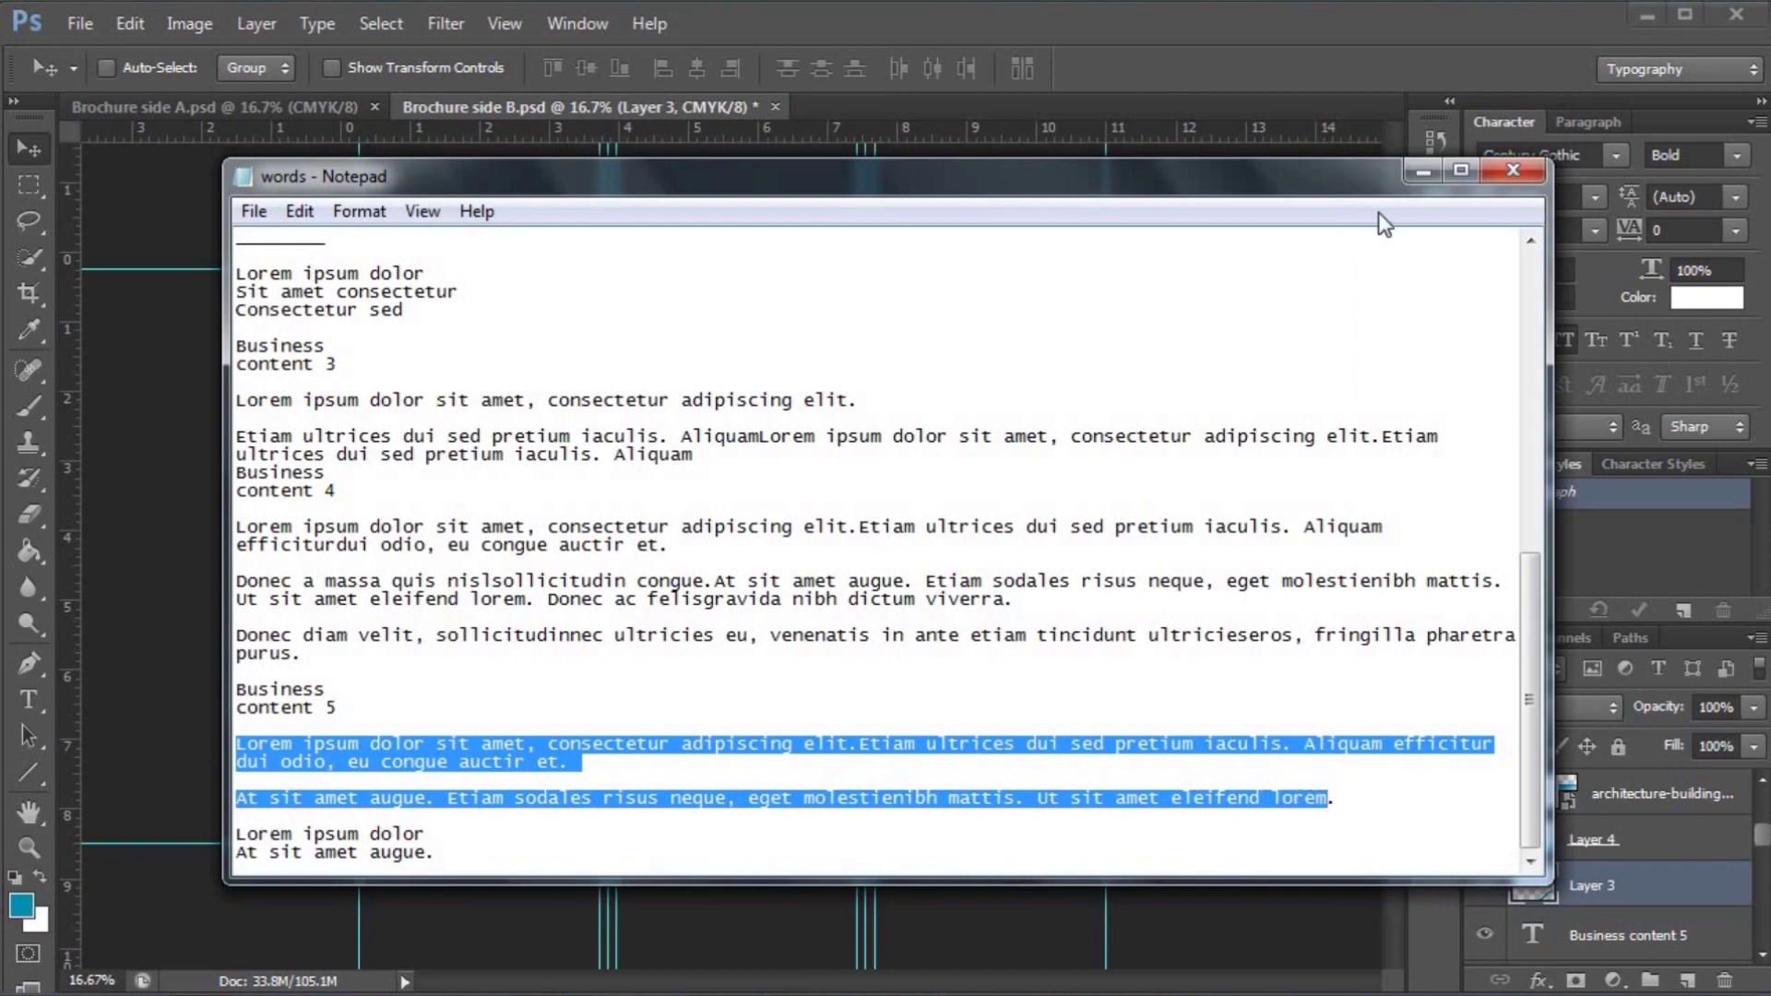
- Paste the two paragraphs into a new text box under the CONTENT 5 heading
click(1422, 168)
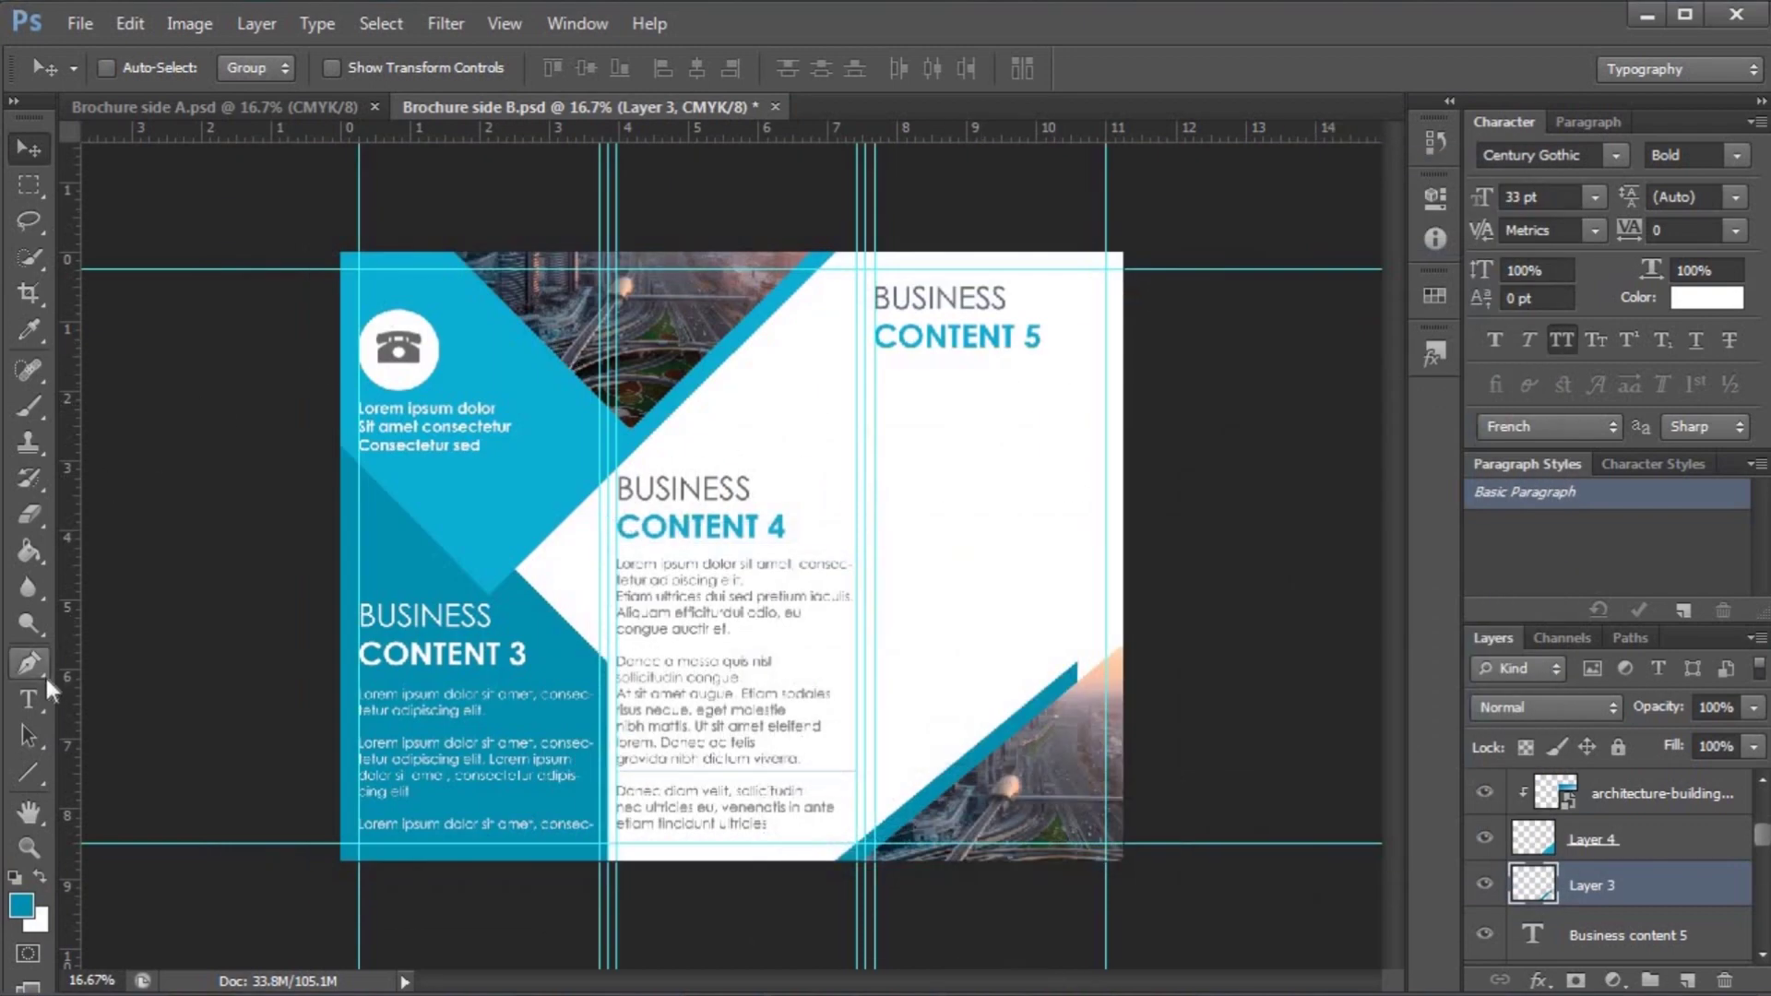
click(28, 699)
drag(875, 363, 1106, 525)
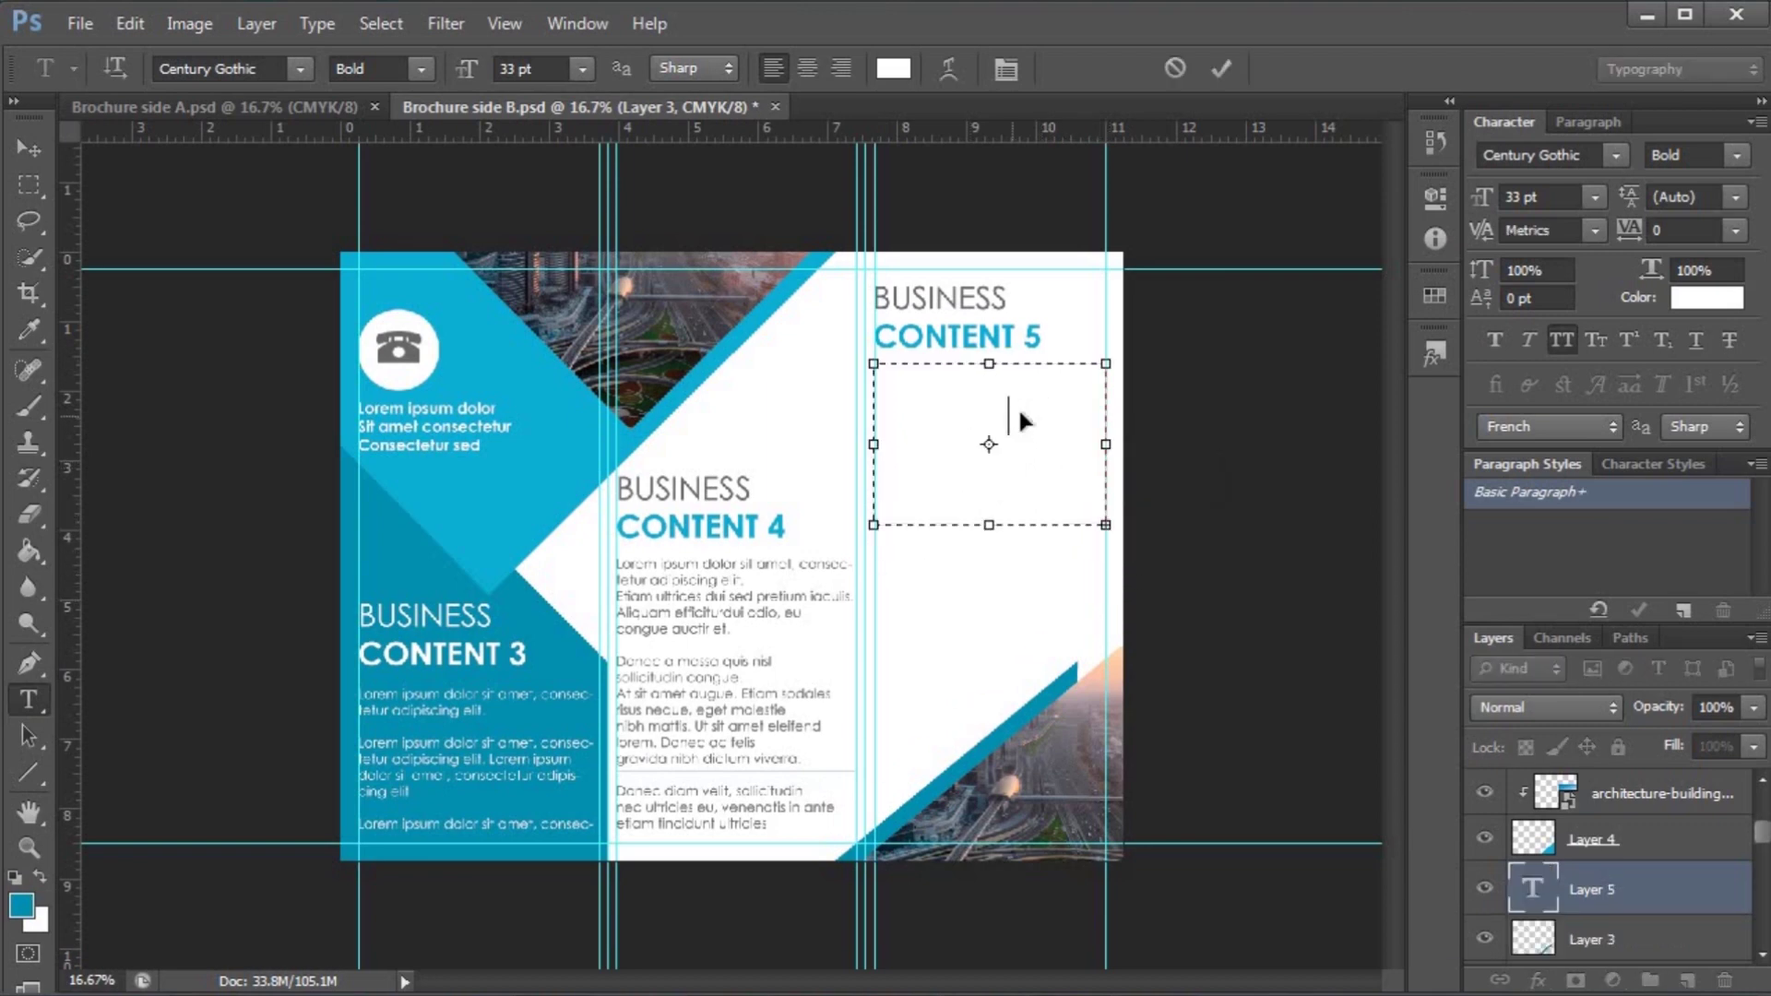
key(ctrl+v)
key(ctrl+a)
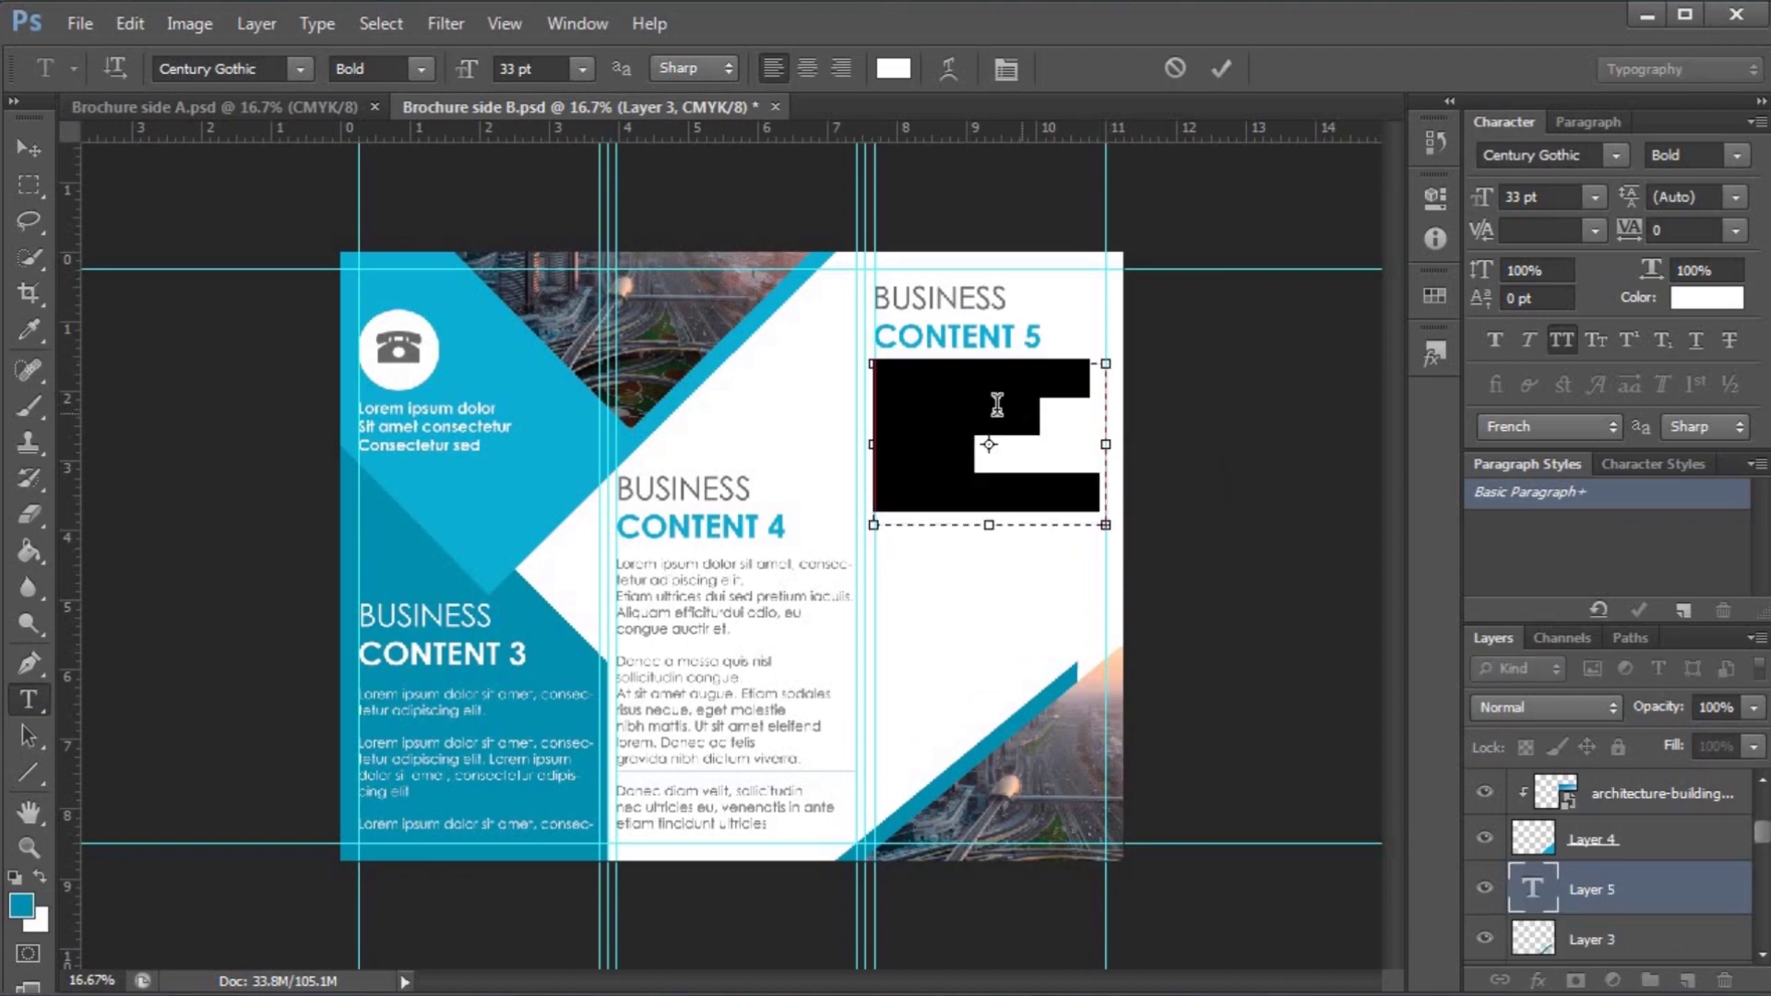
- Make the body text grey from the phone icon, All Caps off, Regular, 14 pt
click(891, 69)
click(406, 348)
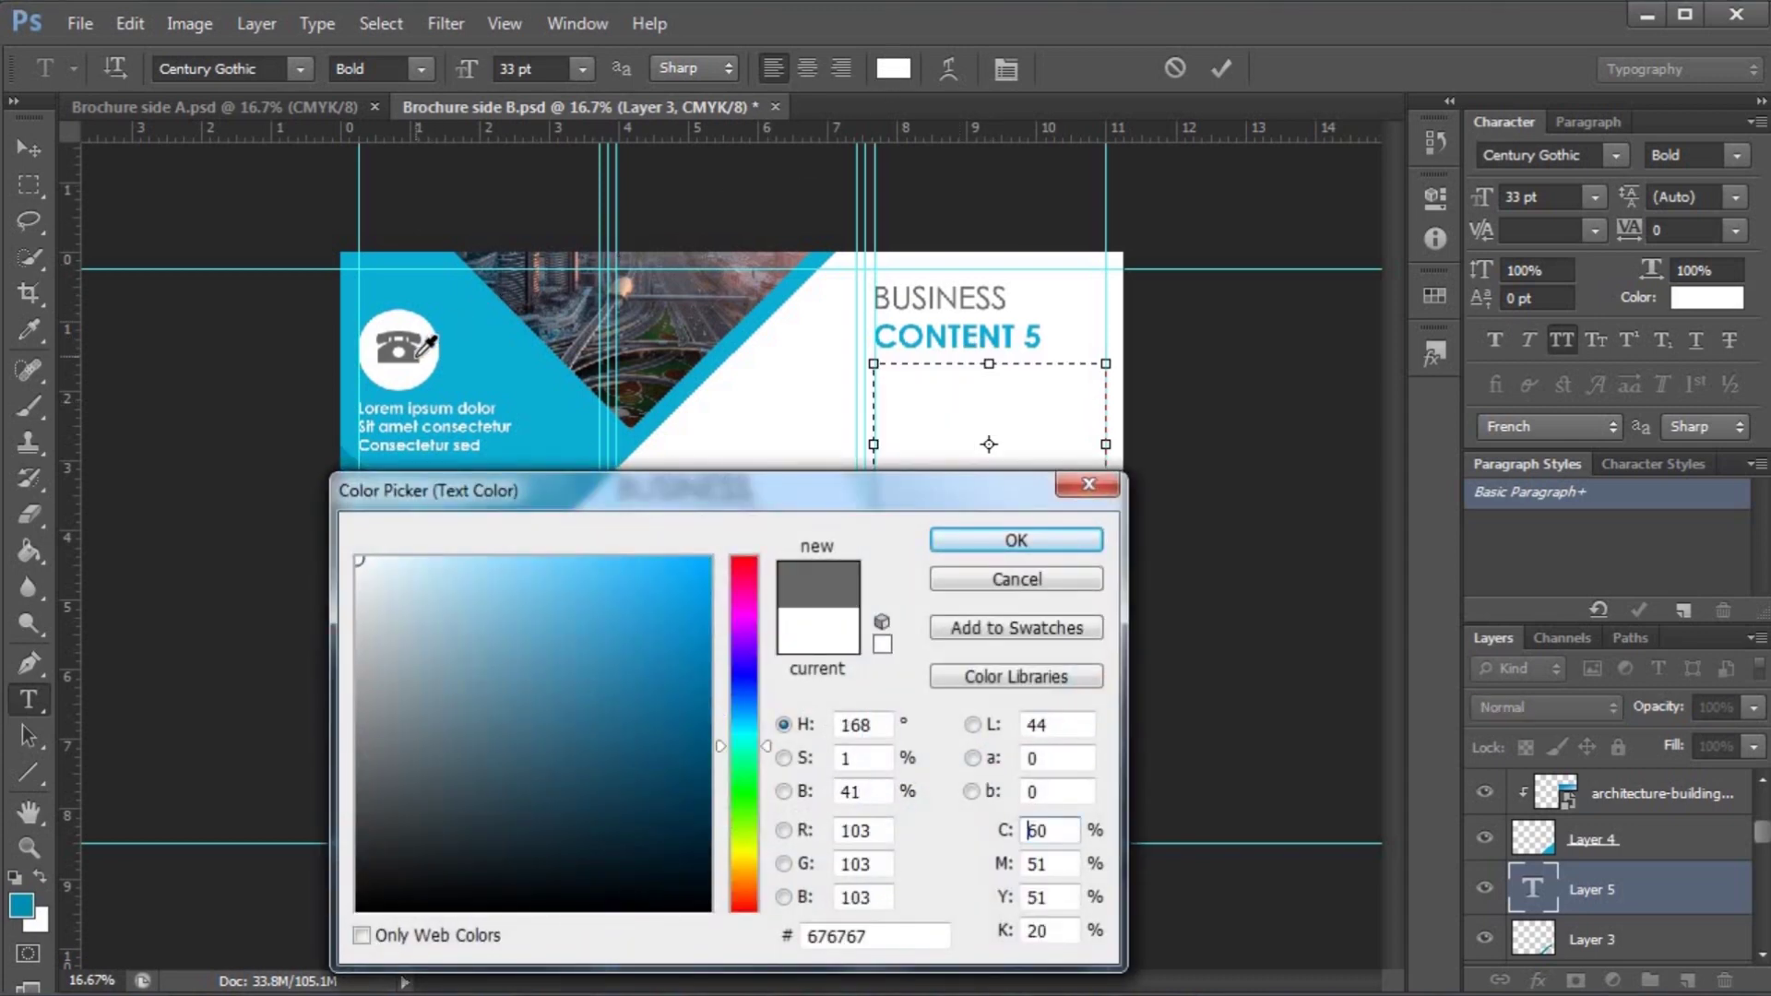
click(992, 546)
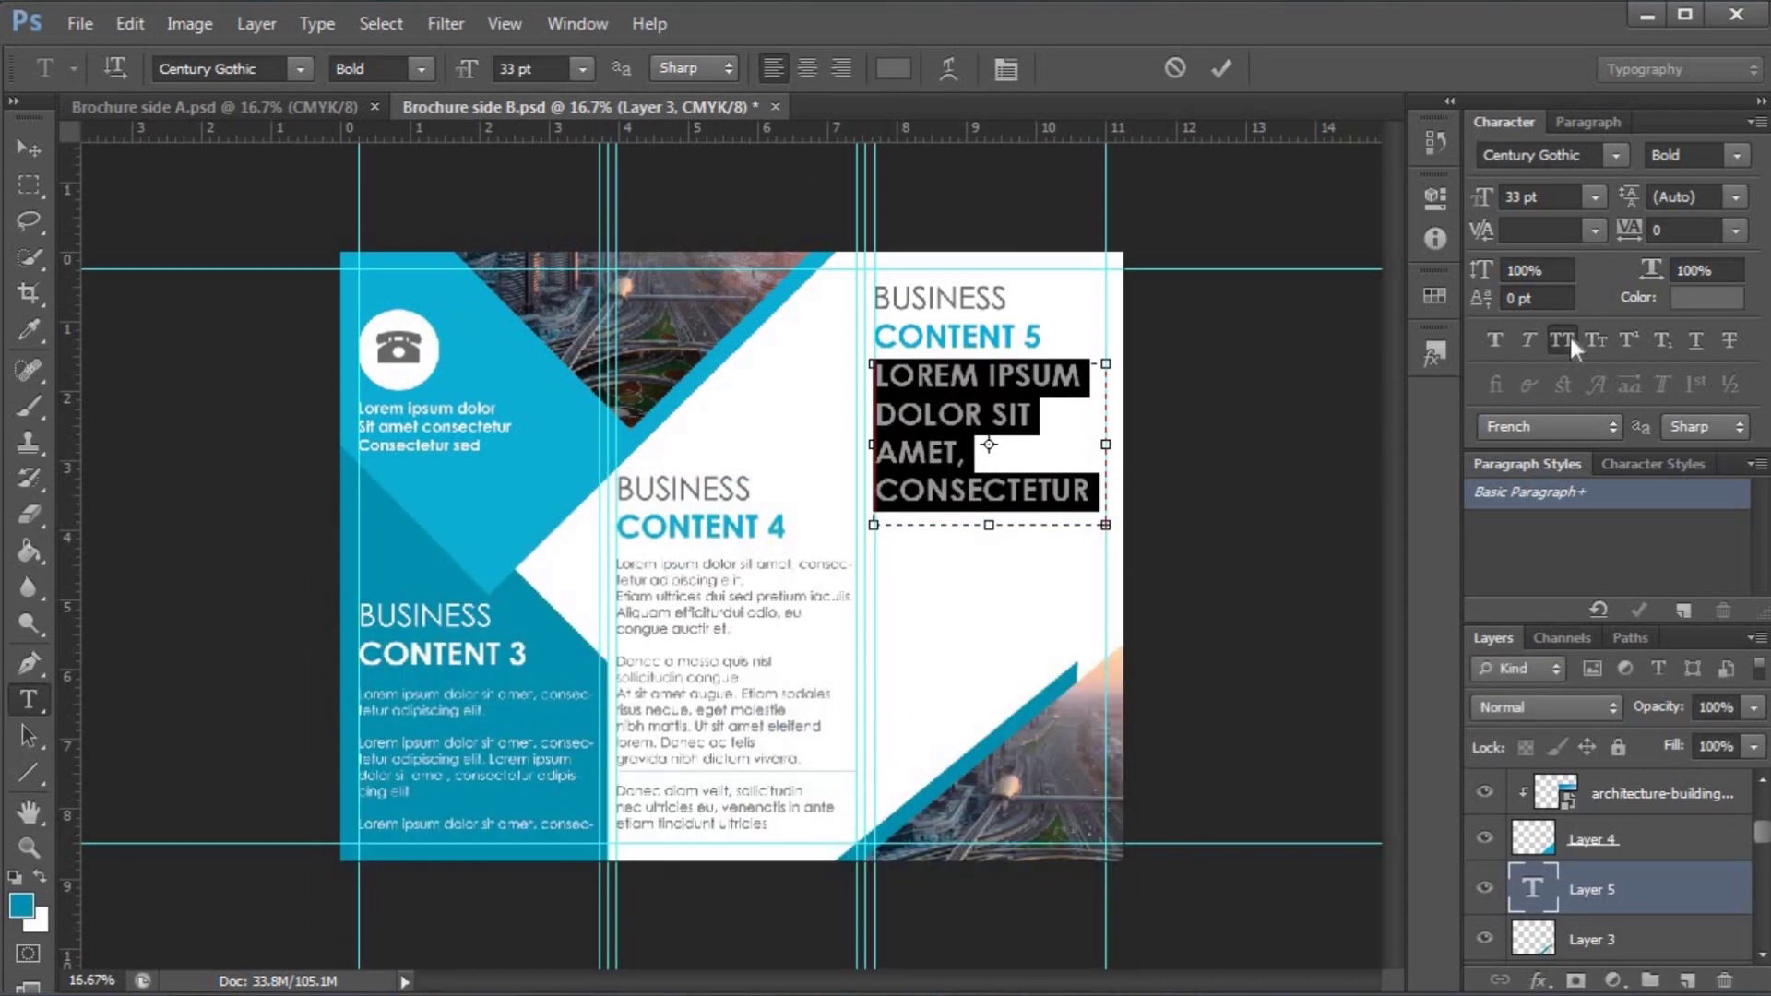
click(1559, 339)
click(417, 66)
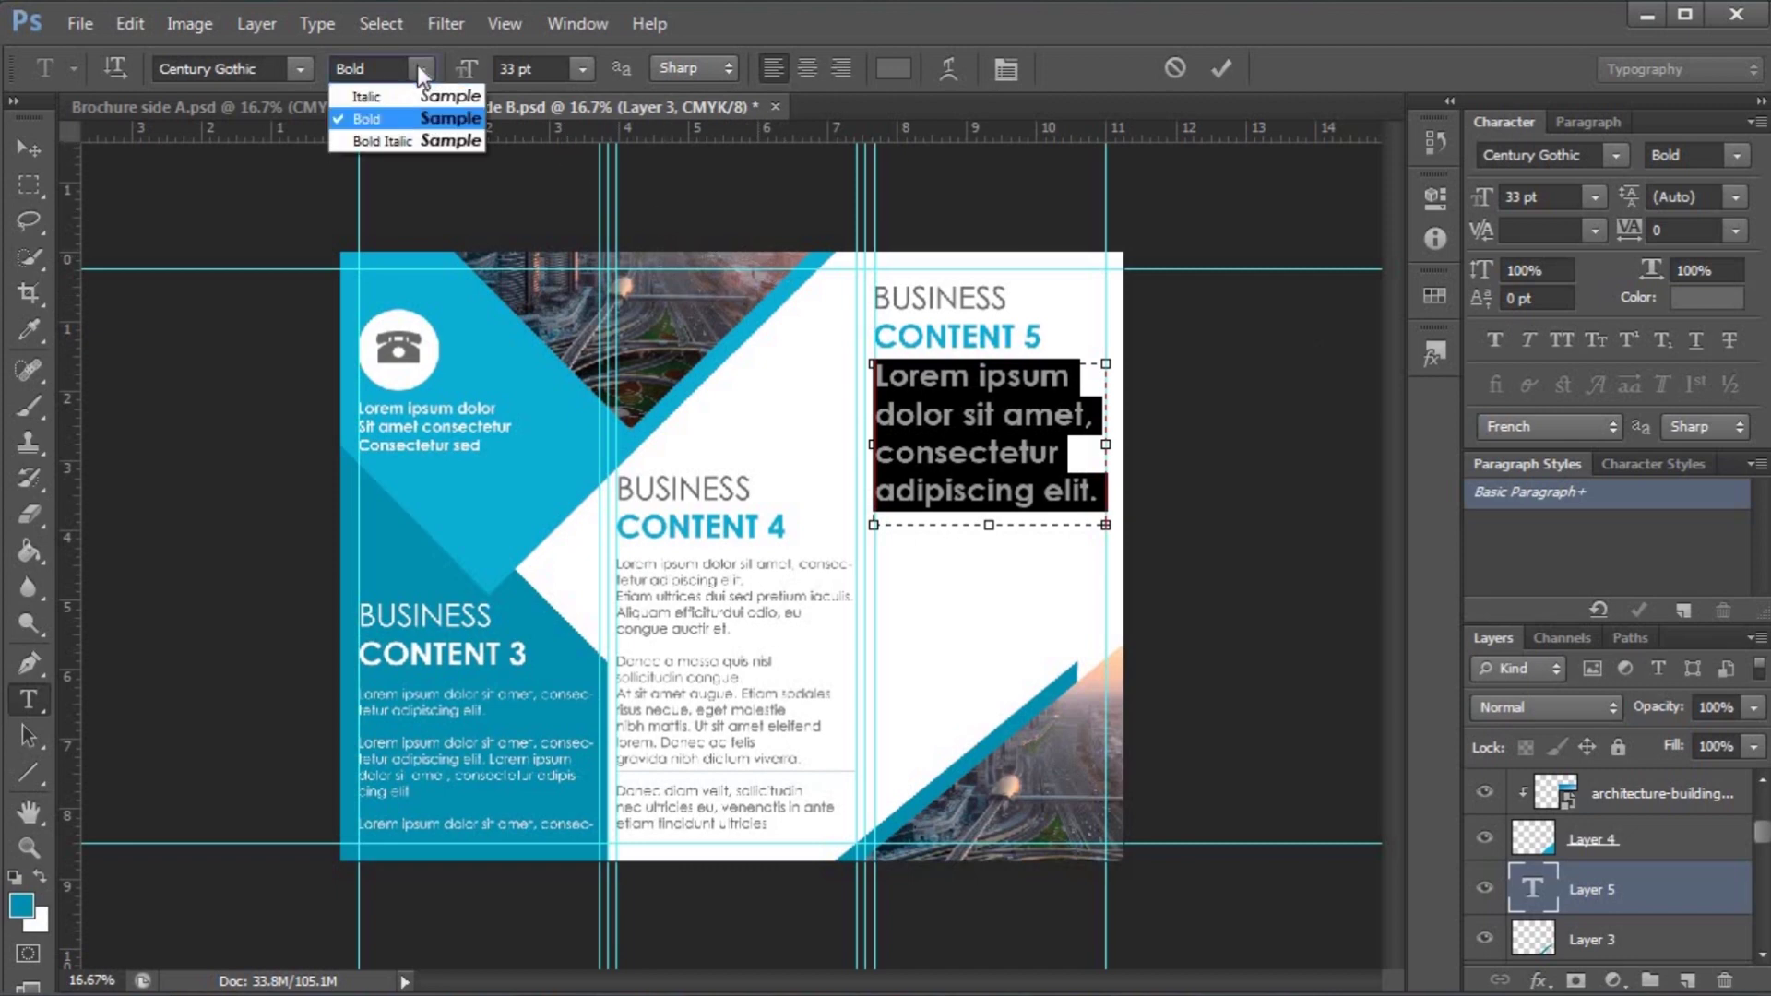
click(411, 89)
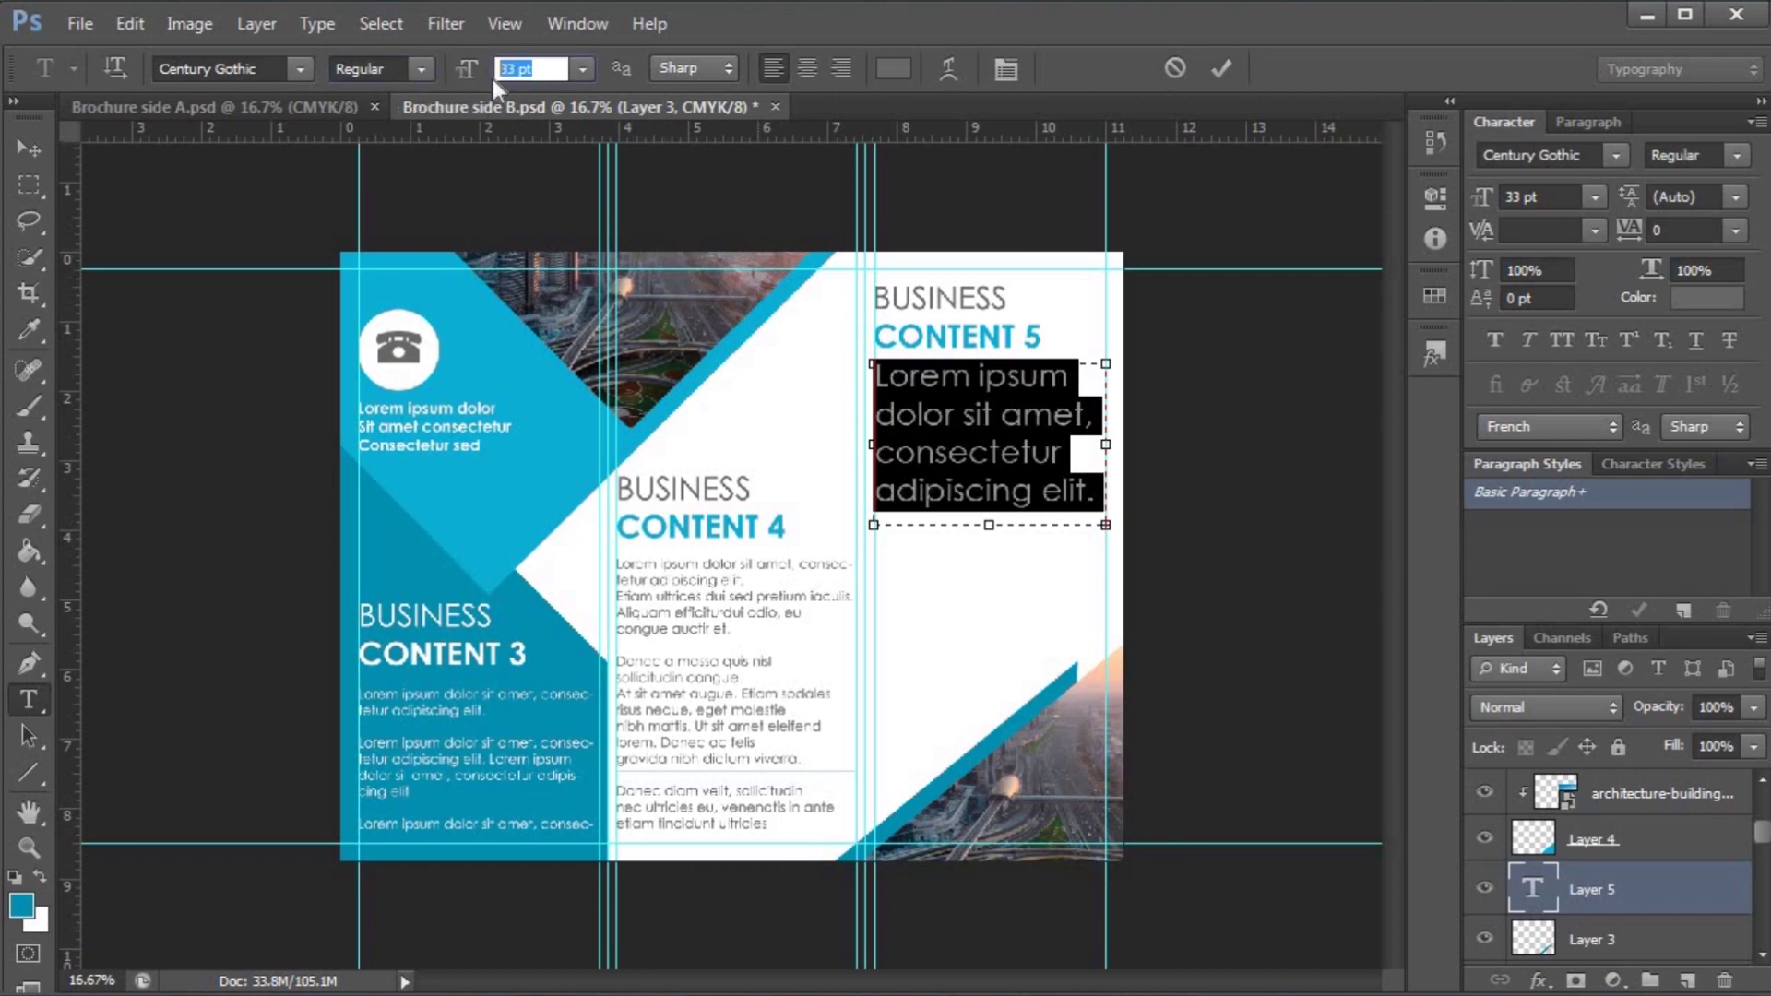
text(14)
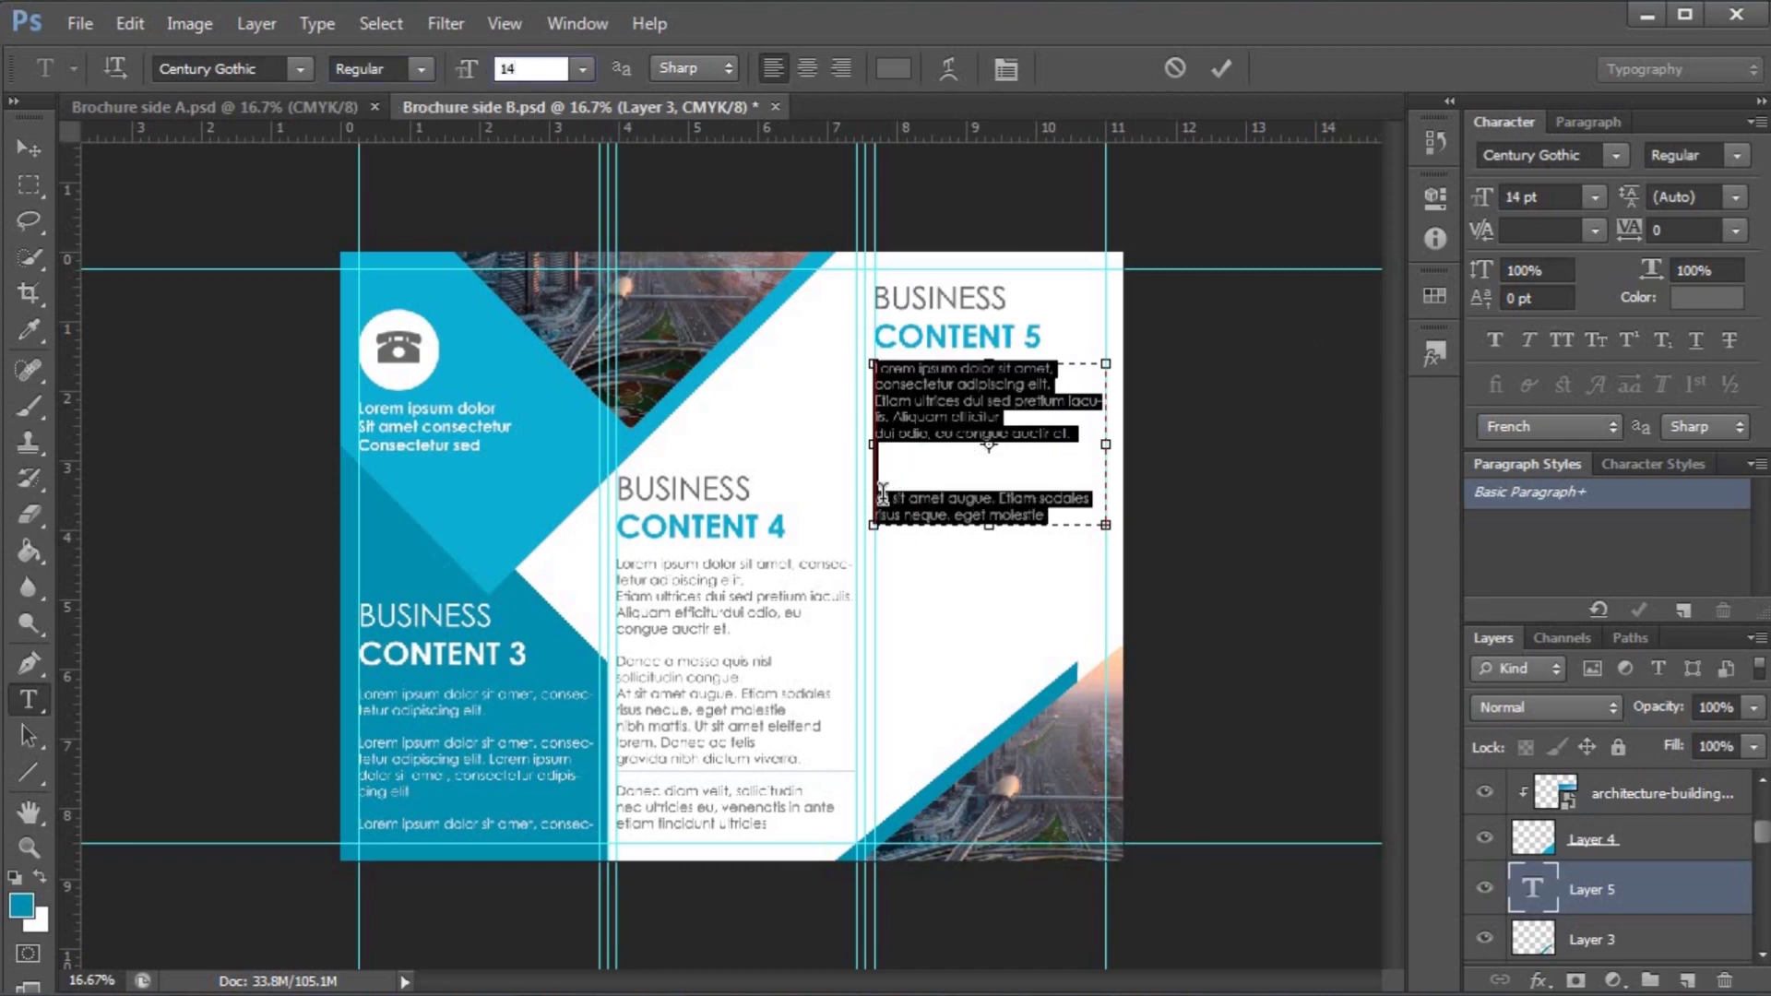
- Remove the blank lines between paragraphs, enlarge the text box to show everything, and commit
click(883, 496)
key(BackSpace)
key(BackSpace)
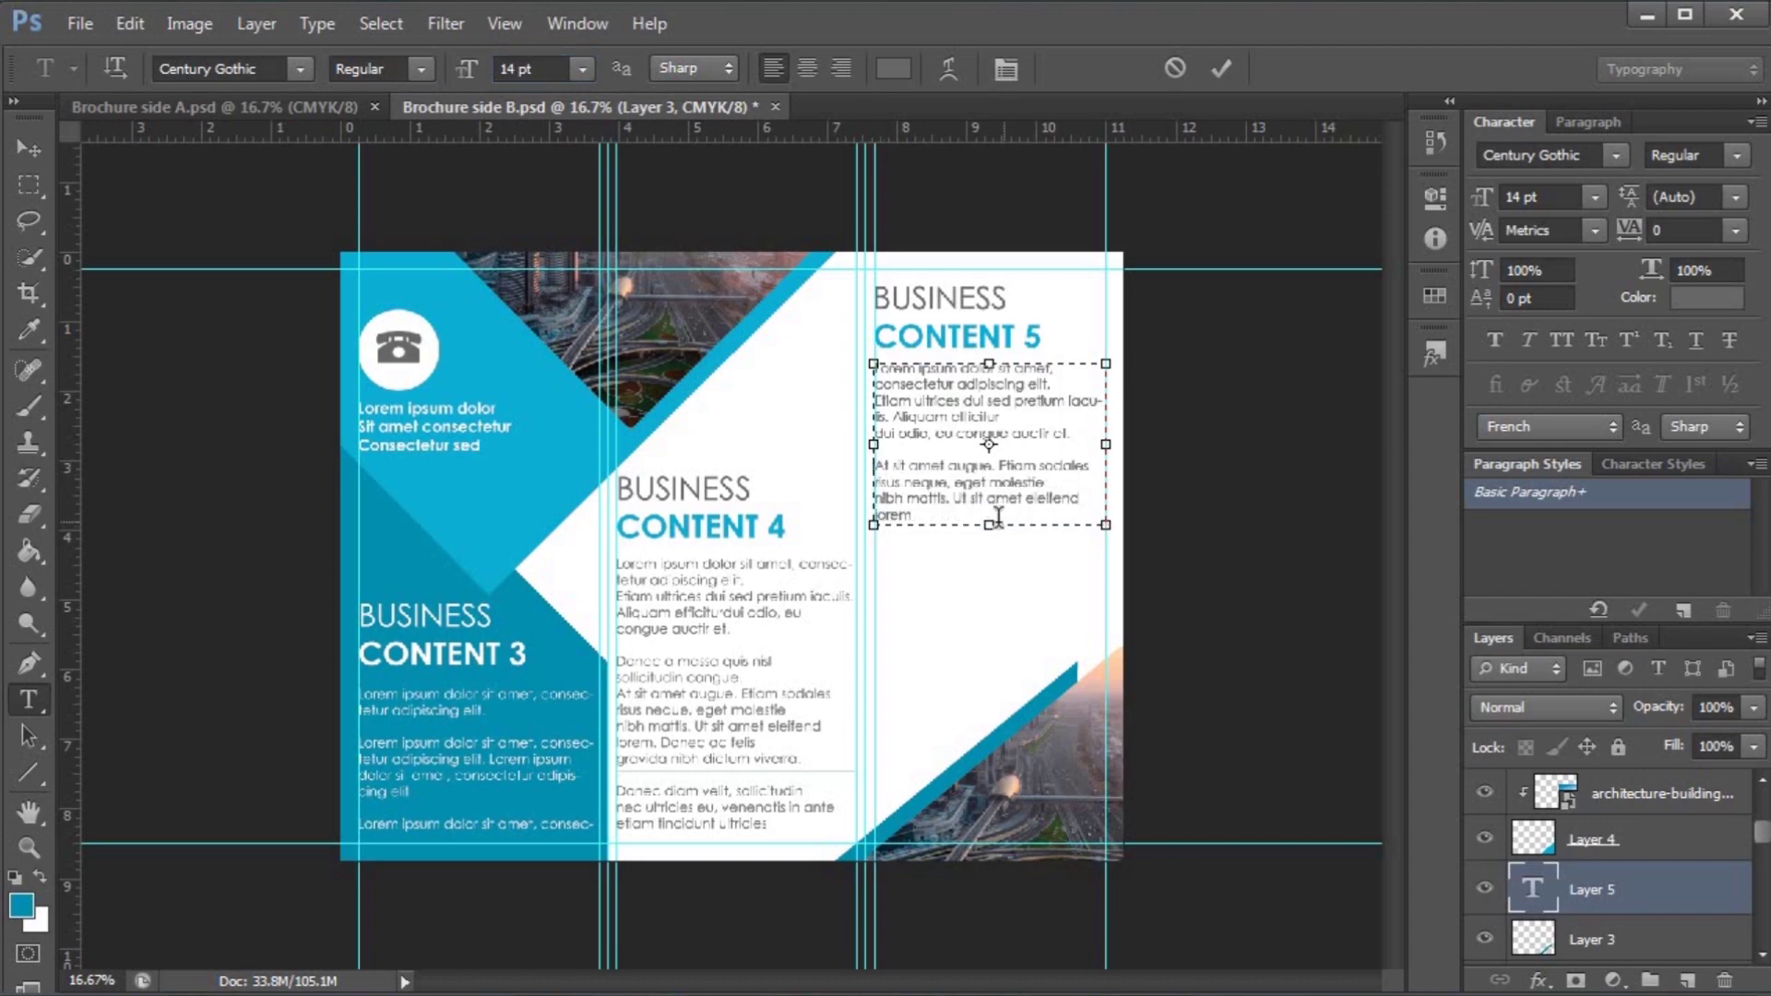
drag(991, 544, 990, 533)
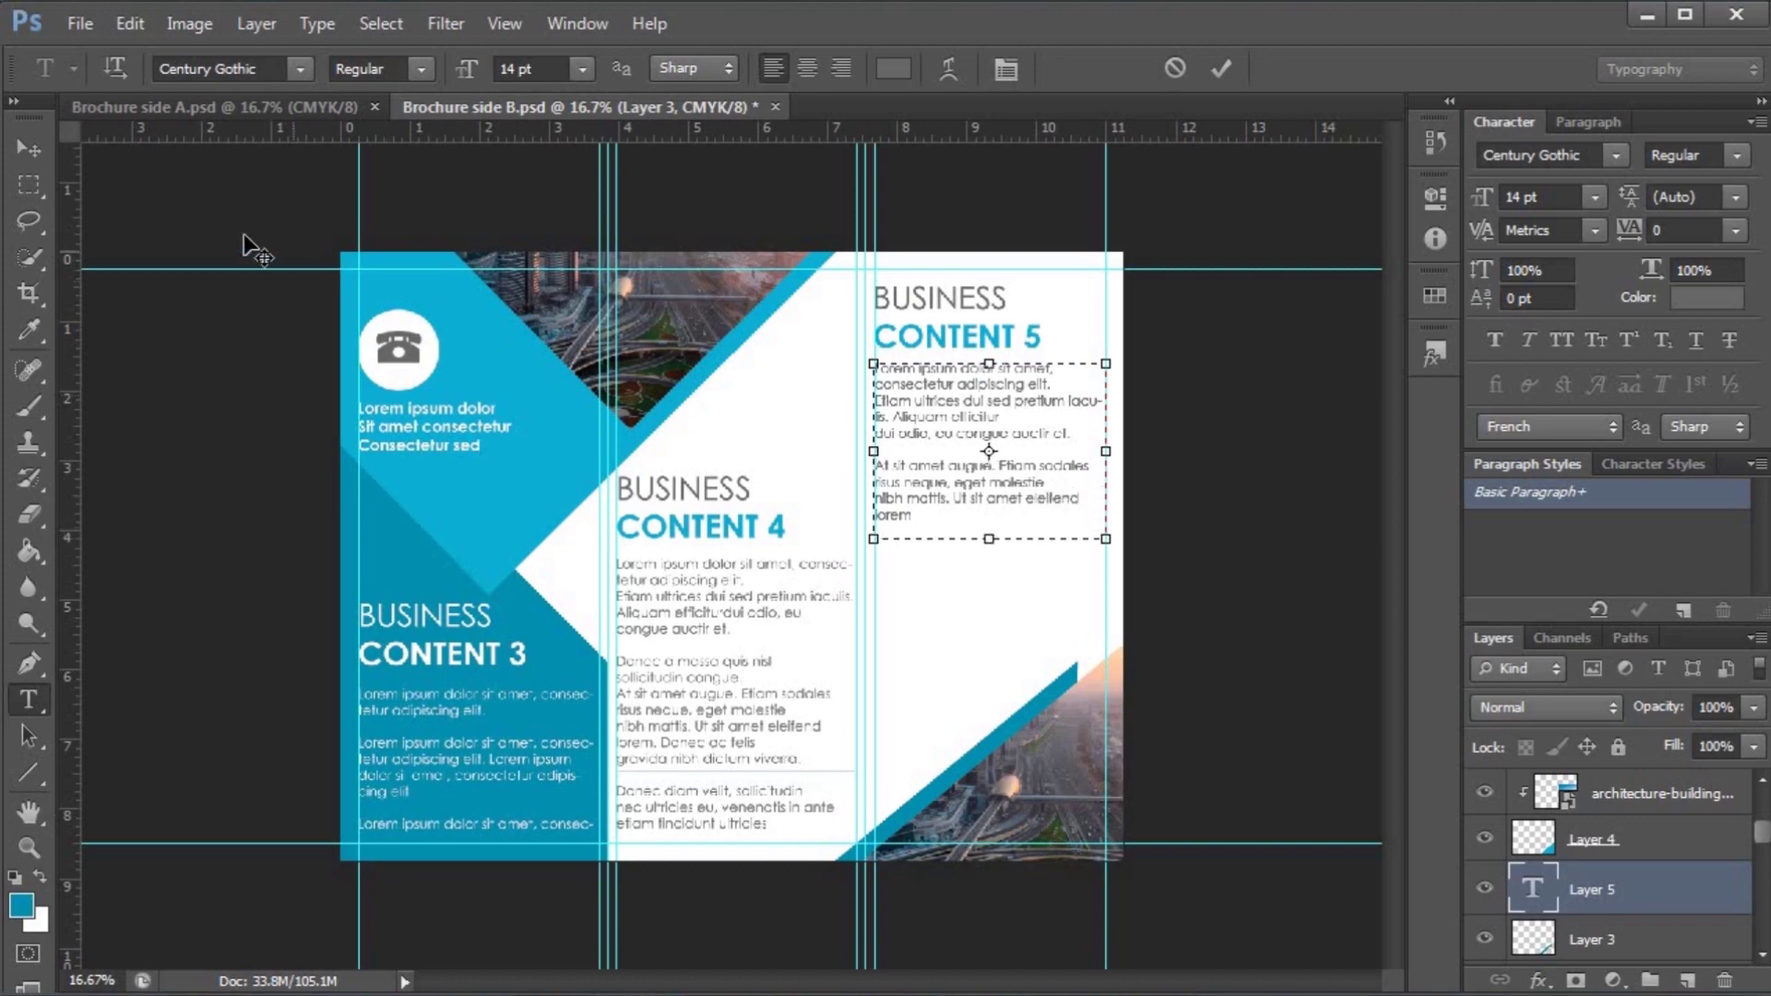
click(39, 146)
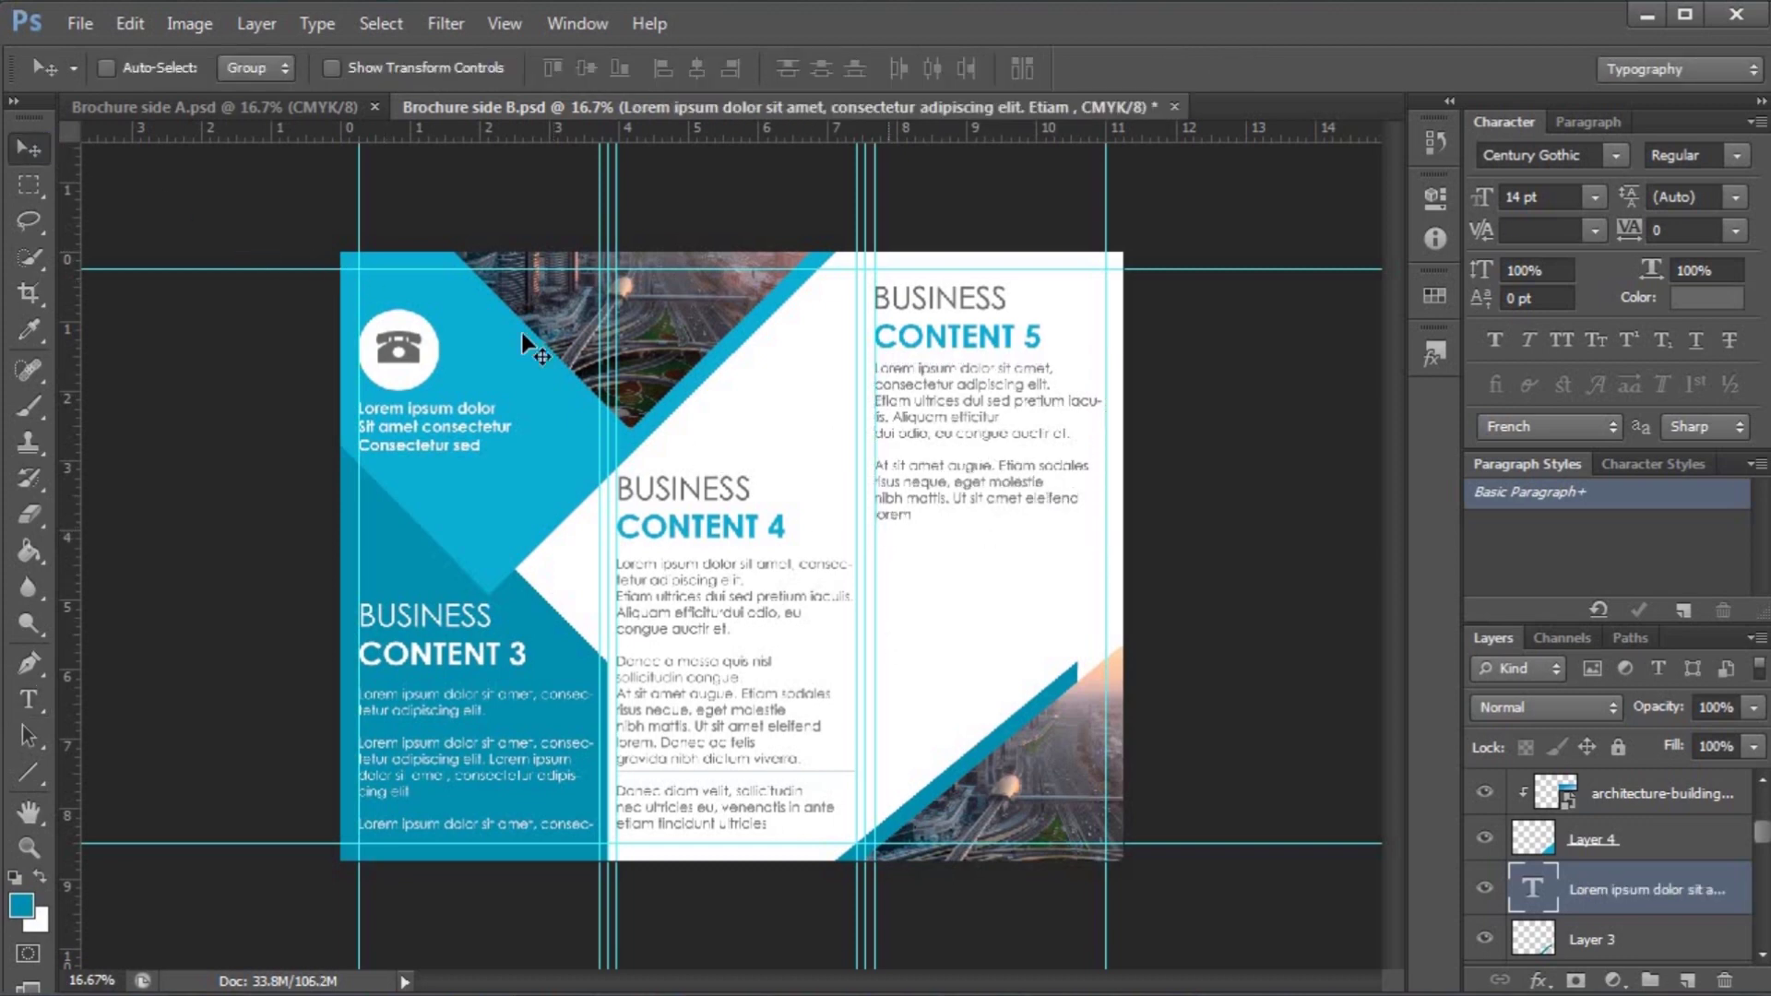
- Copy the phone, envelope and globe icons from side A into side B
click(292, 108)
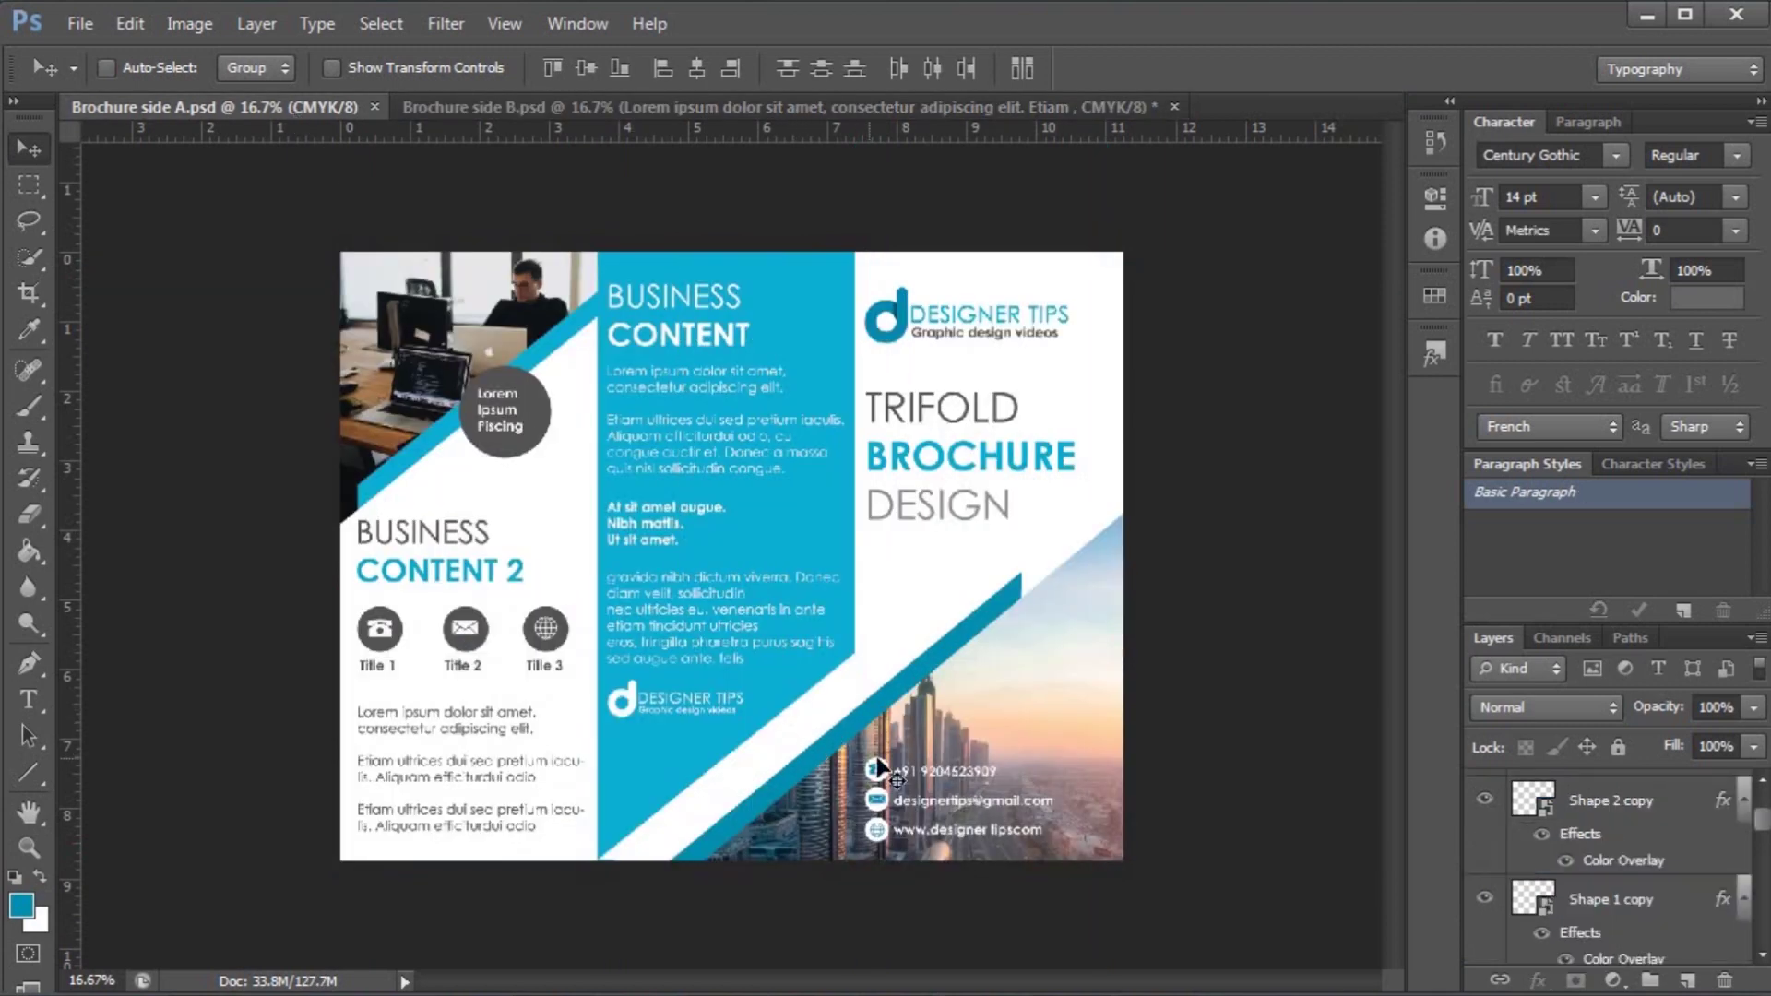
right_click(406, 634)
click(449, 647)
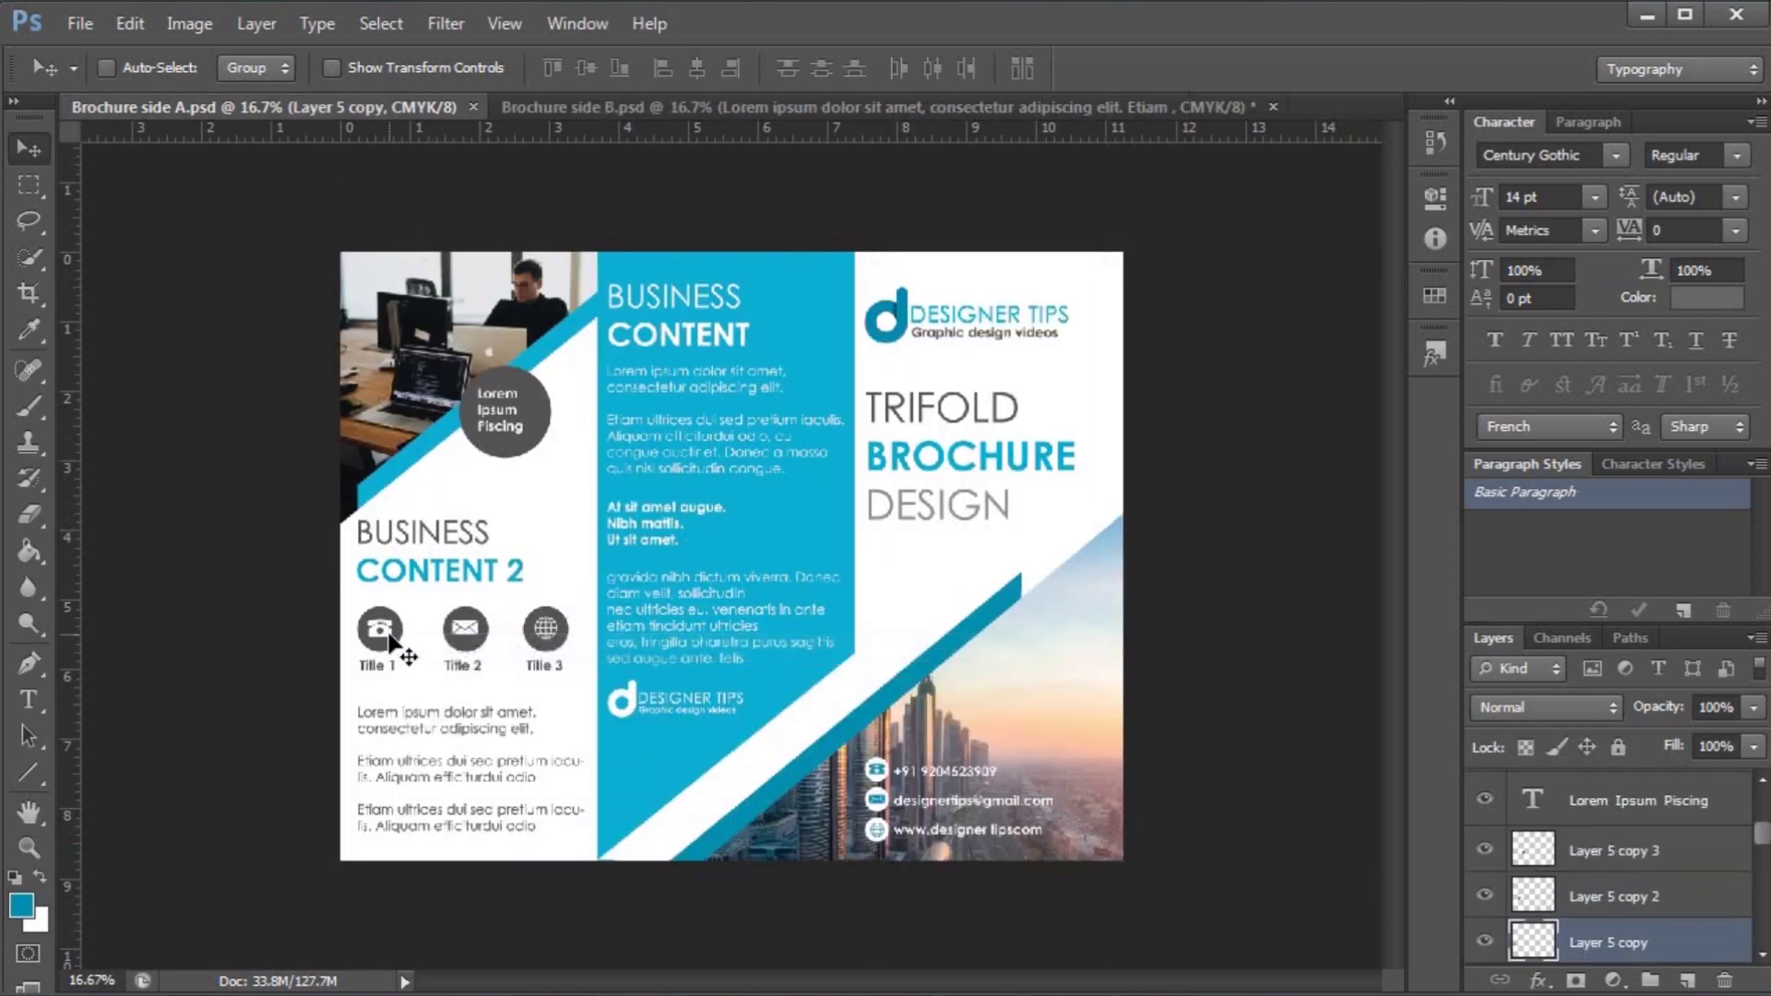
ctrl+click(403, 646)
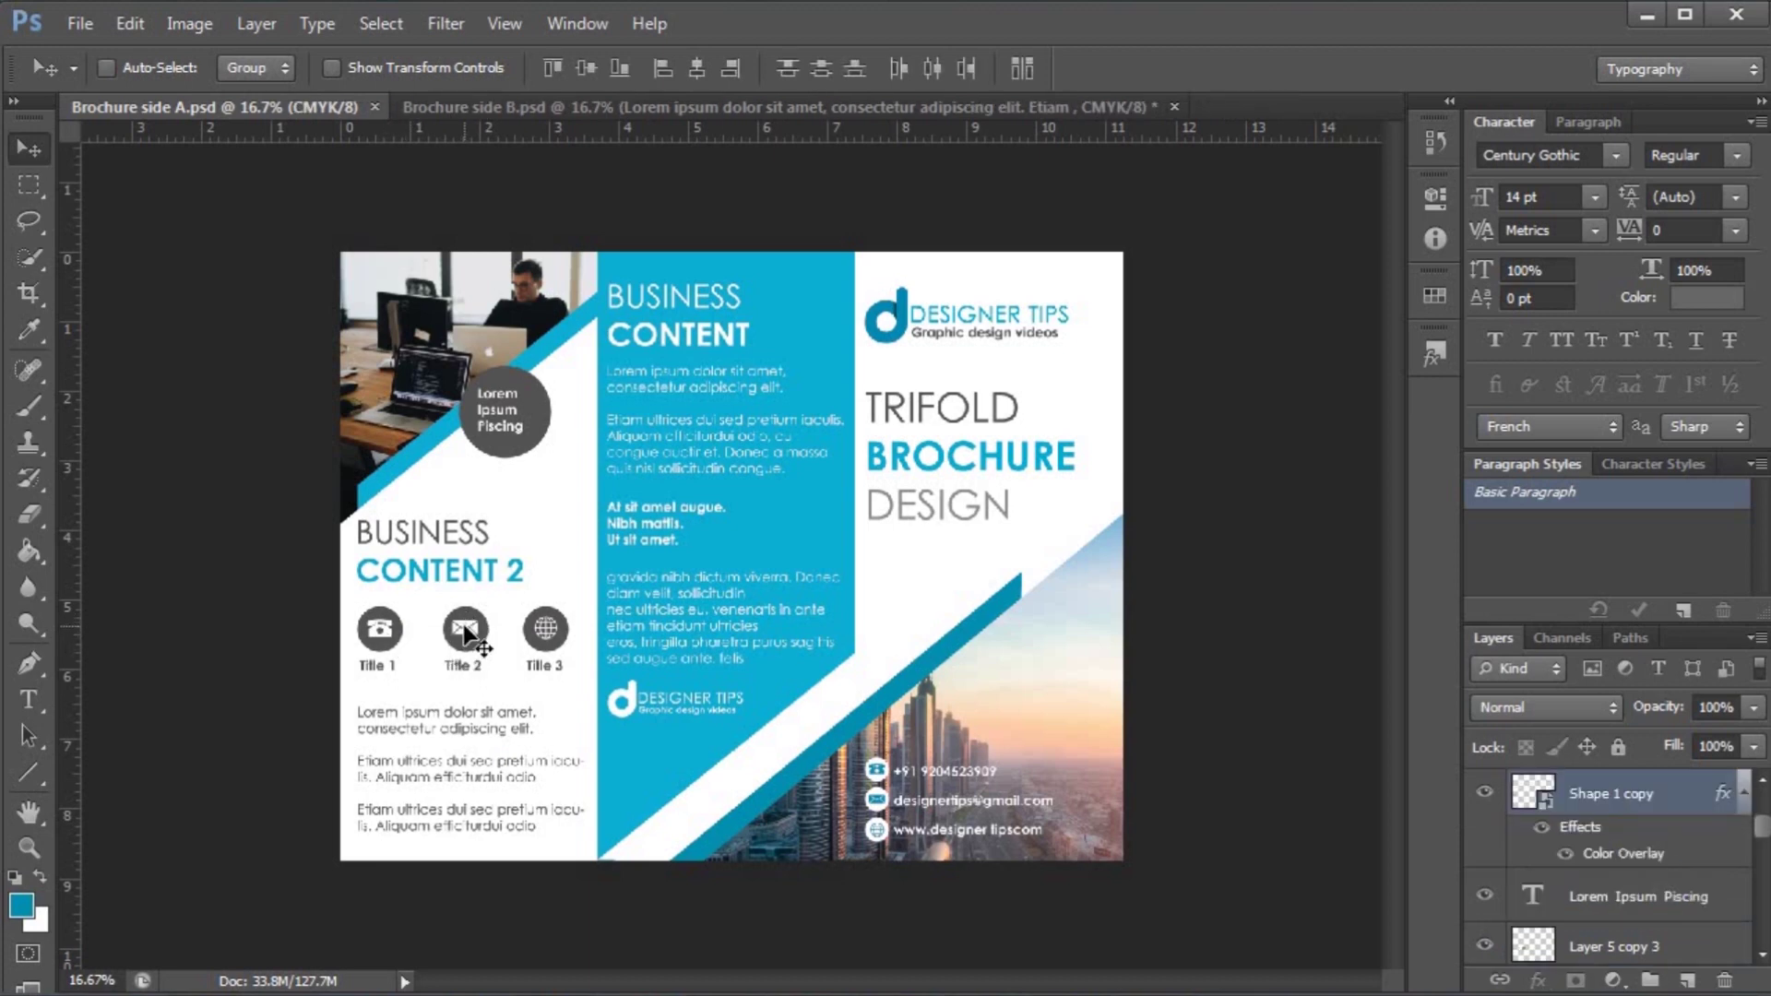
ctrl+shift+click(465, 627)
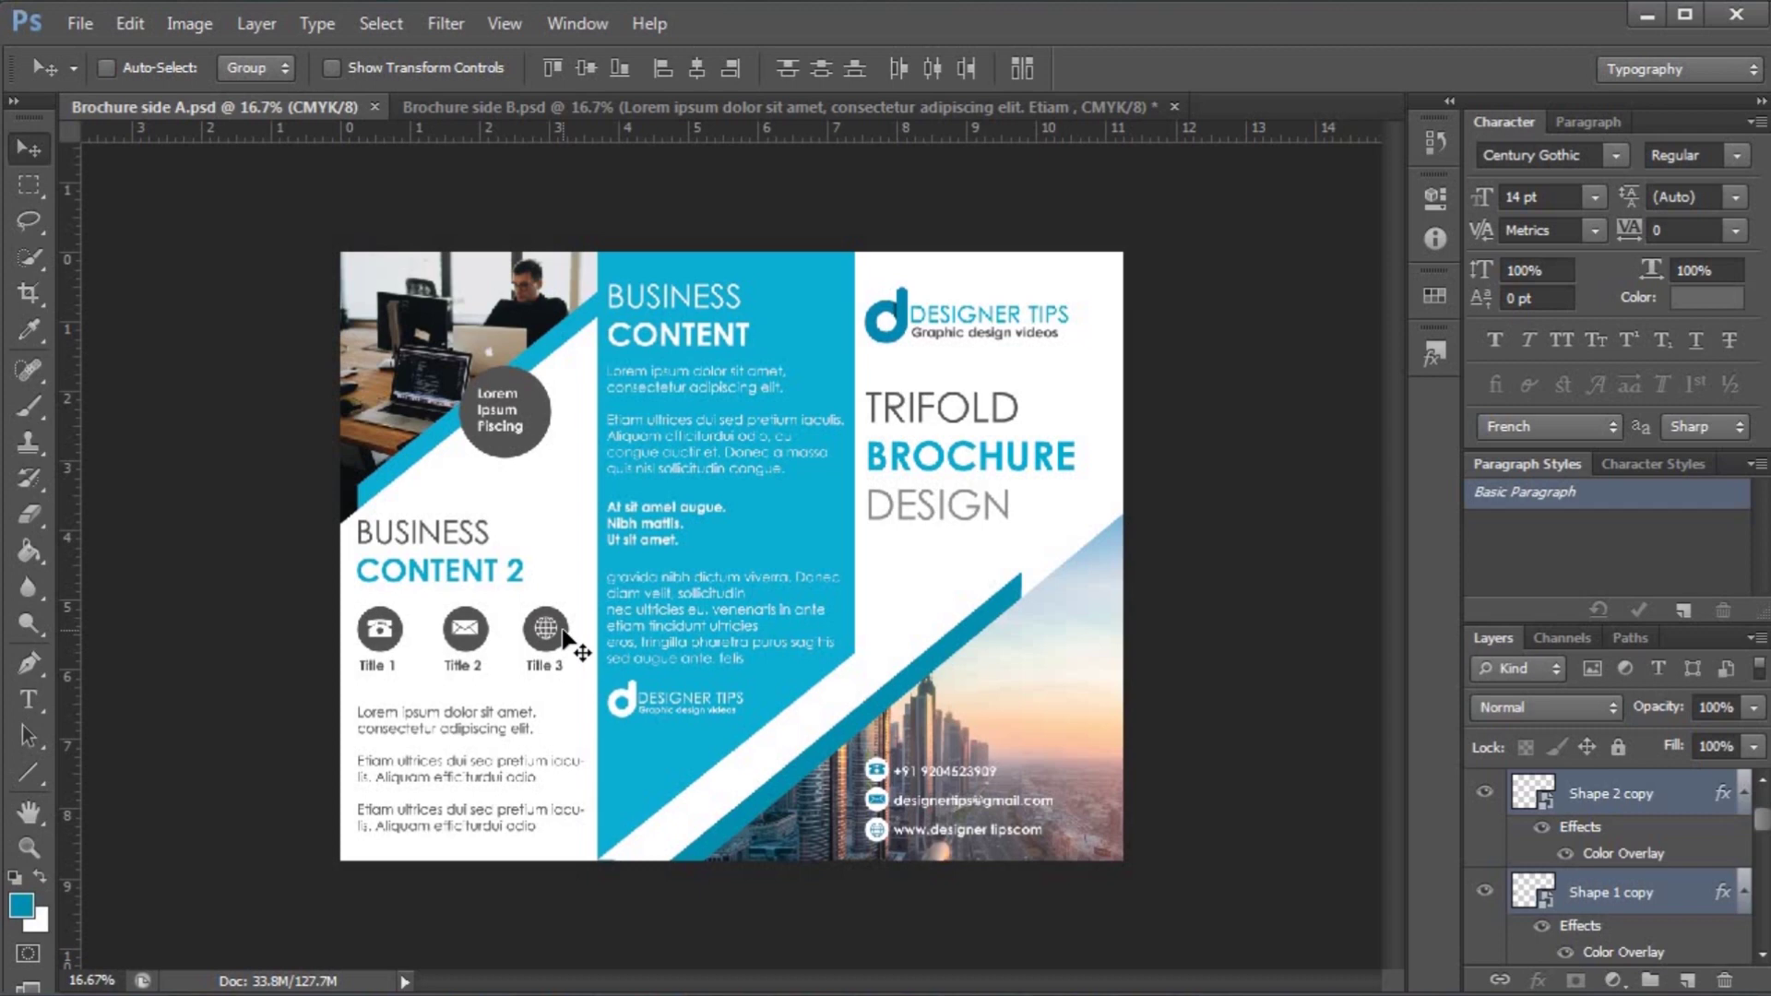
ctrl+shift+click(556, 635)
drag(557, 634, 962, 583)
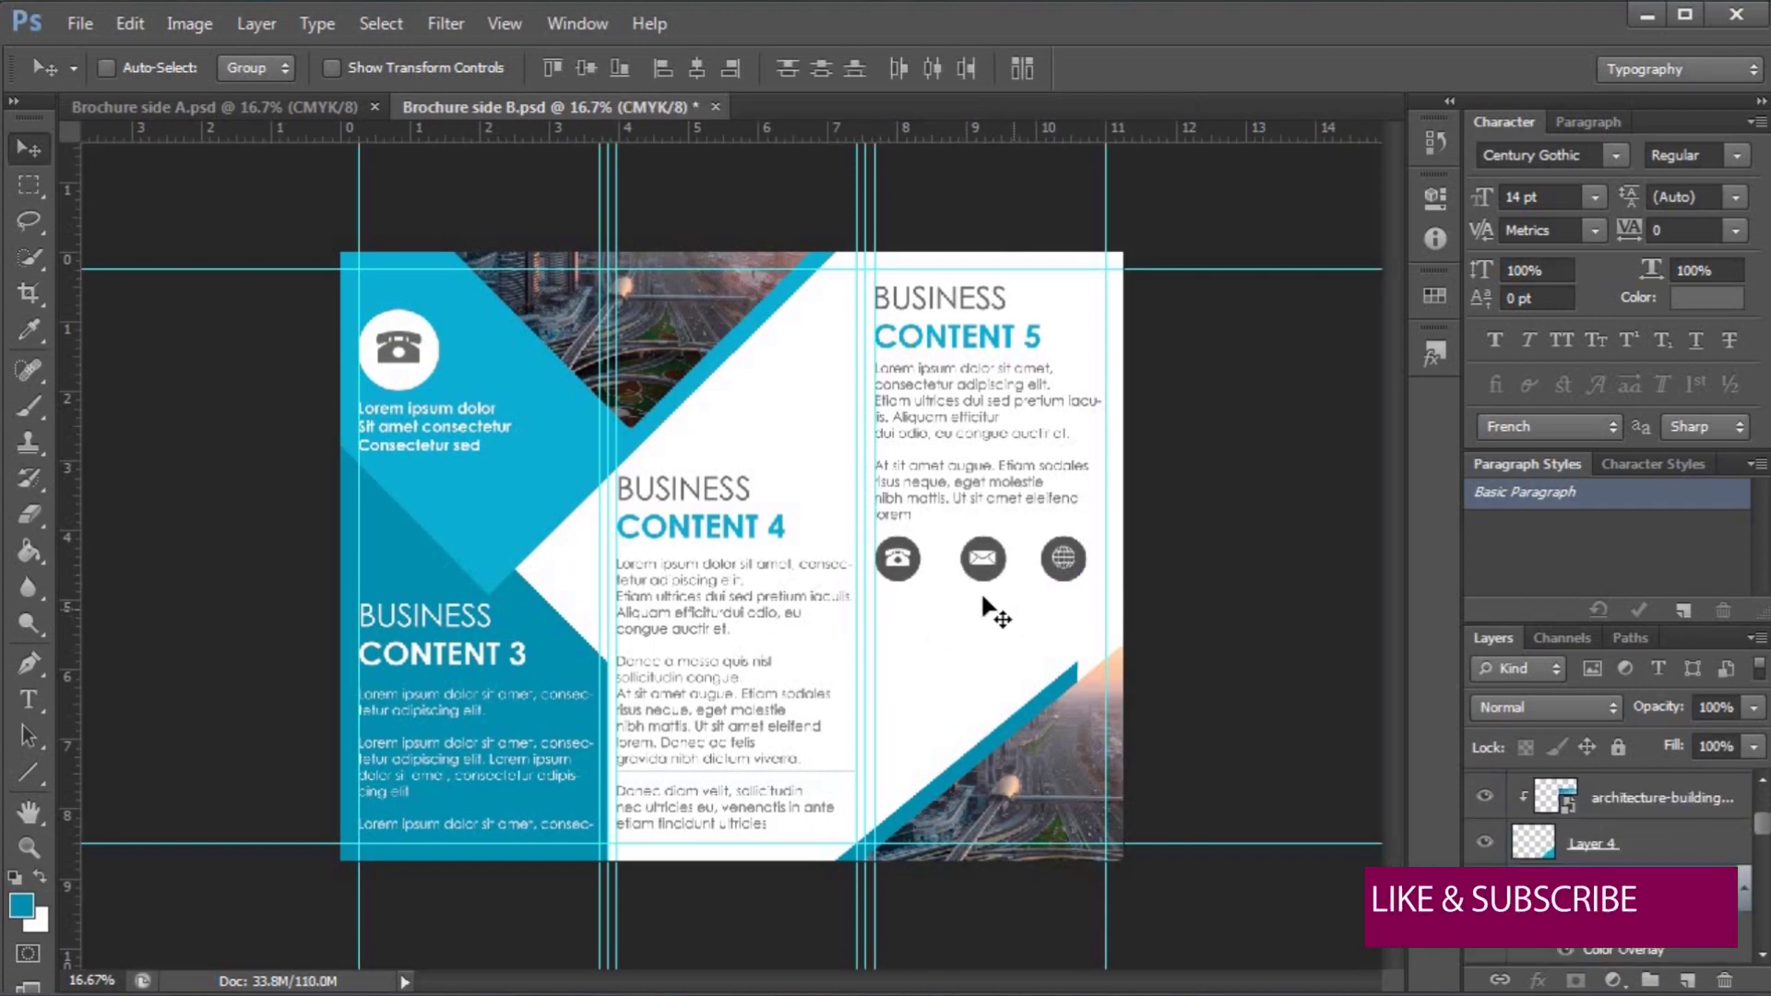
- Stack the envelope and globe icons in a column below the phone icon
right_click(980, 576)
click(994, 585)
drag(965, 576, 880, 648)
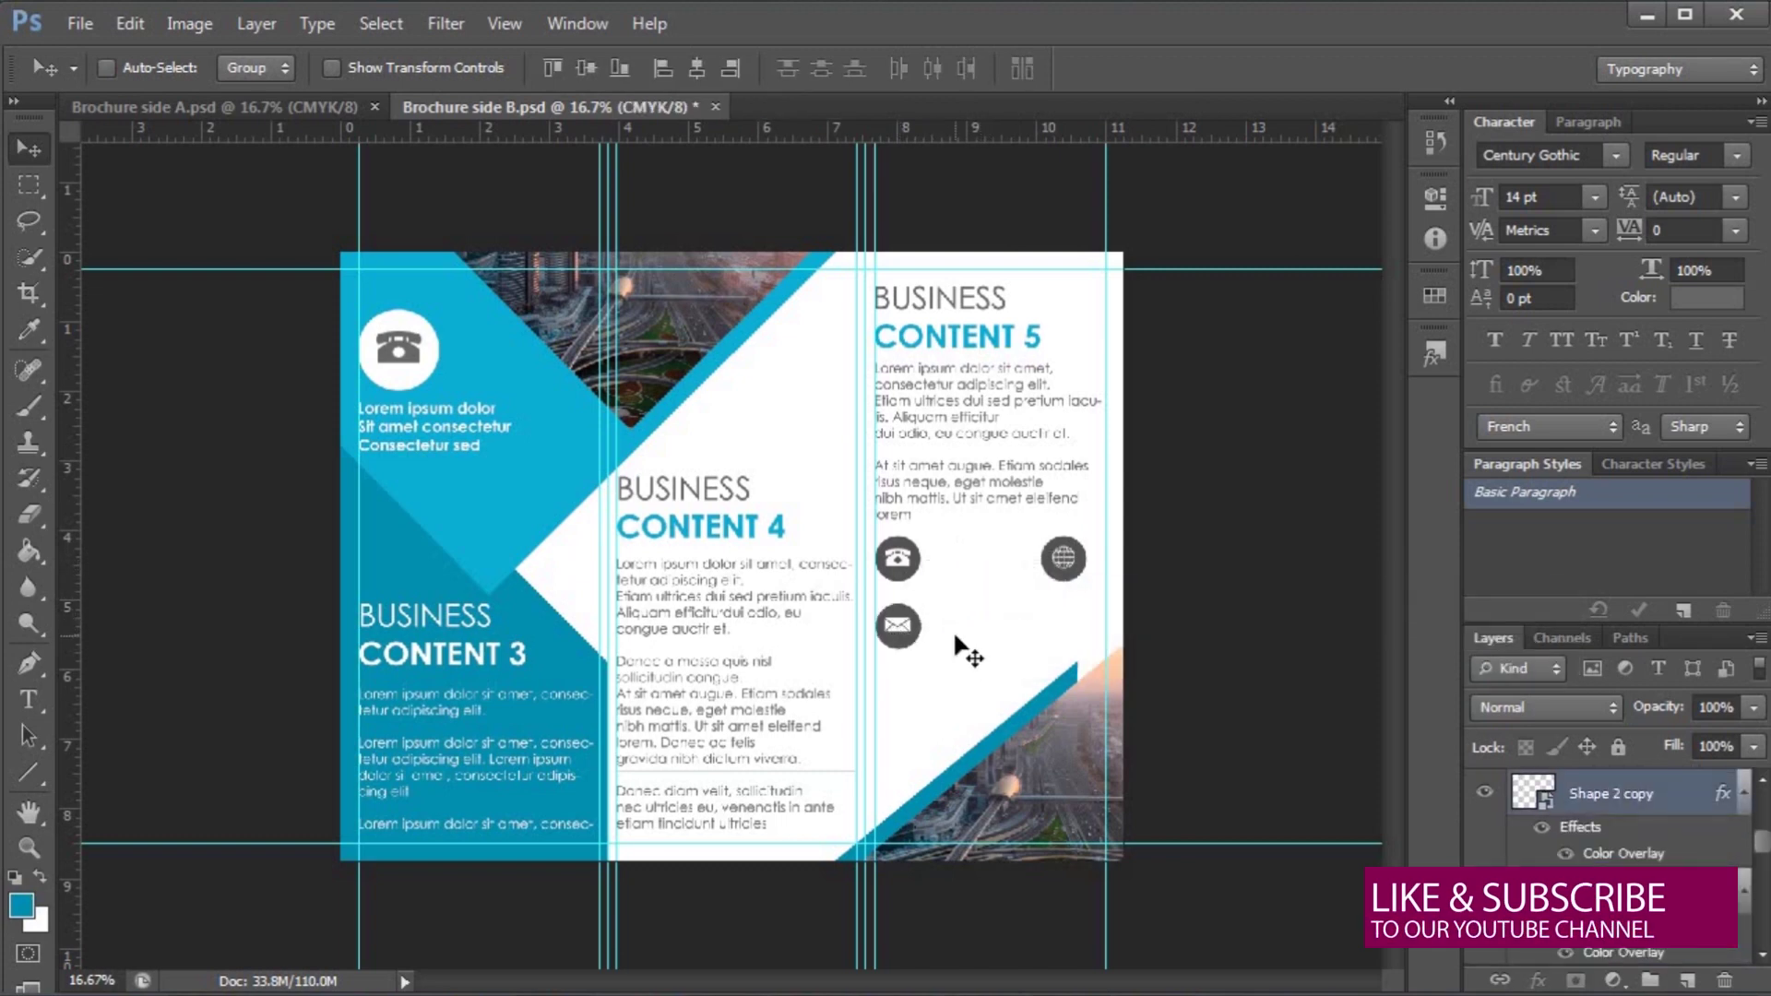
key(shift+Up)
key(shift+Up)
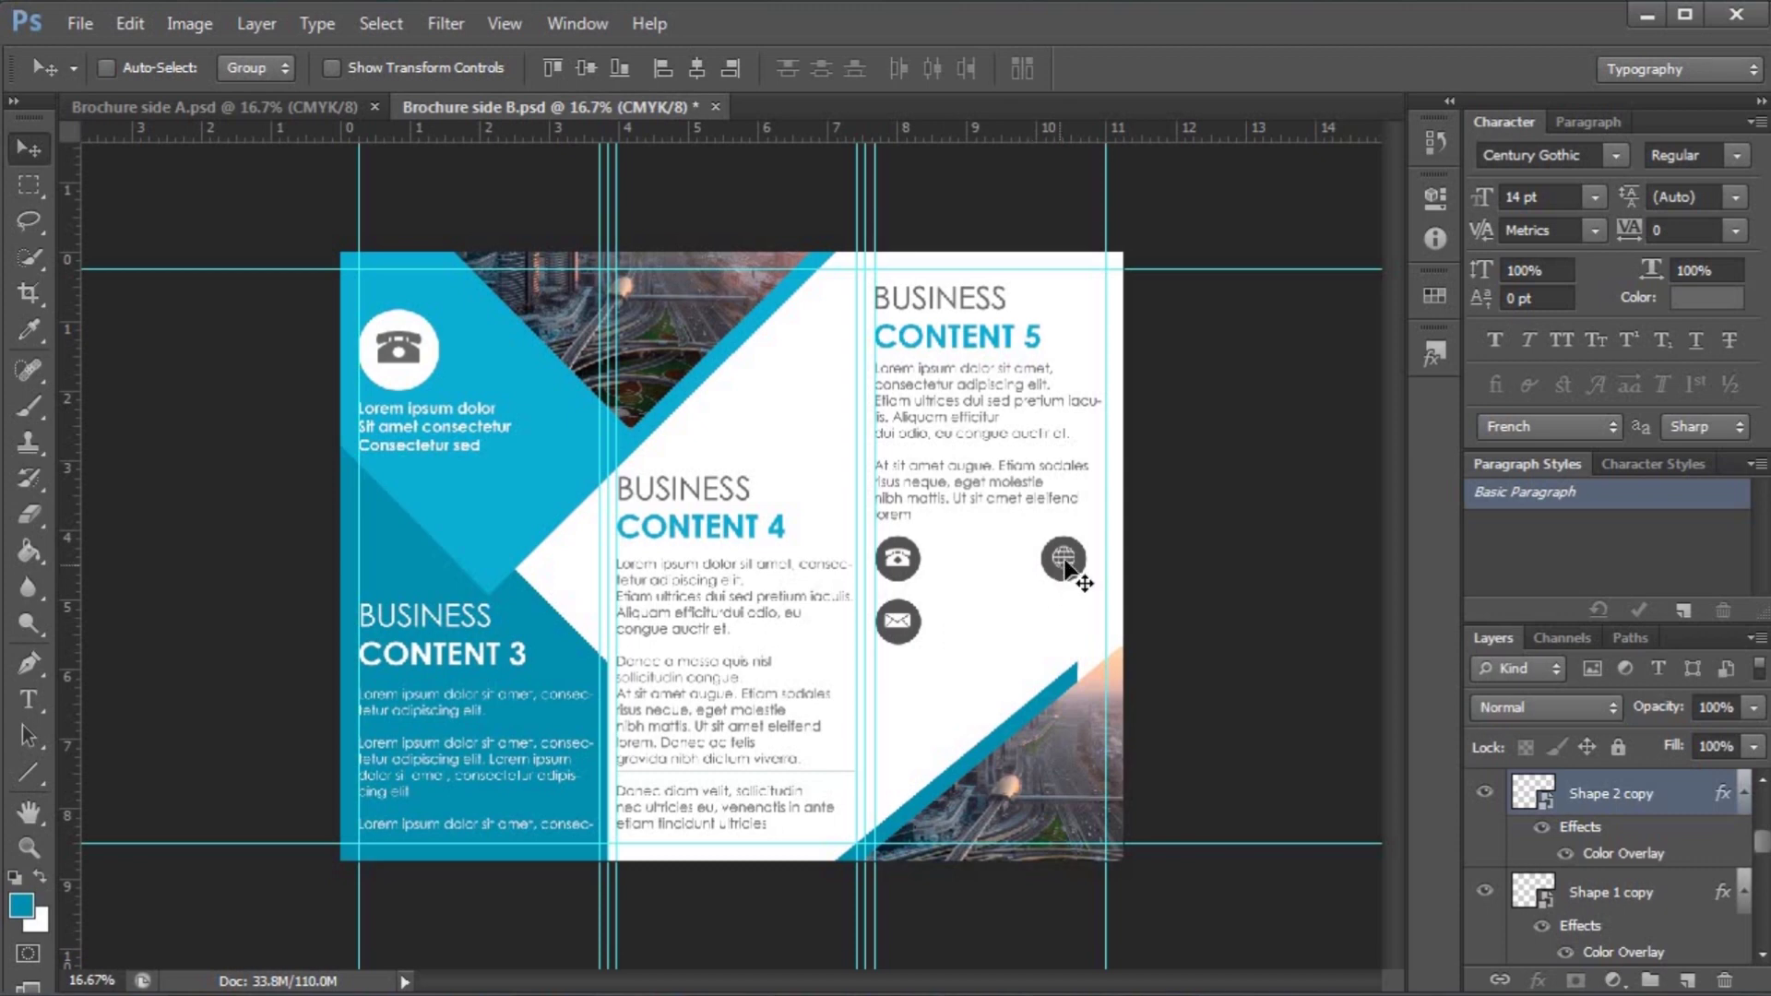
key(ctrl+plus)
right_click(1232, 557)
click(1258, 574)
drag(1224, 567, 999, 756)
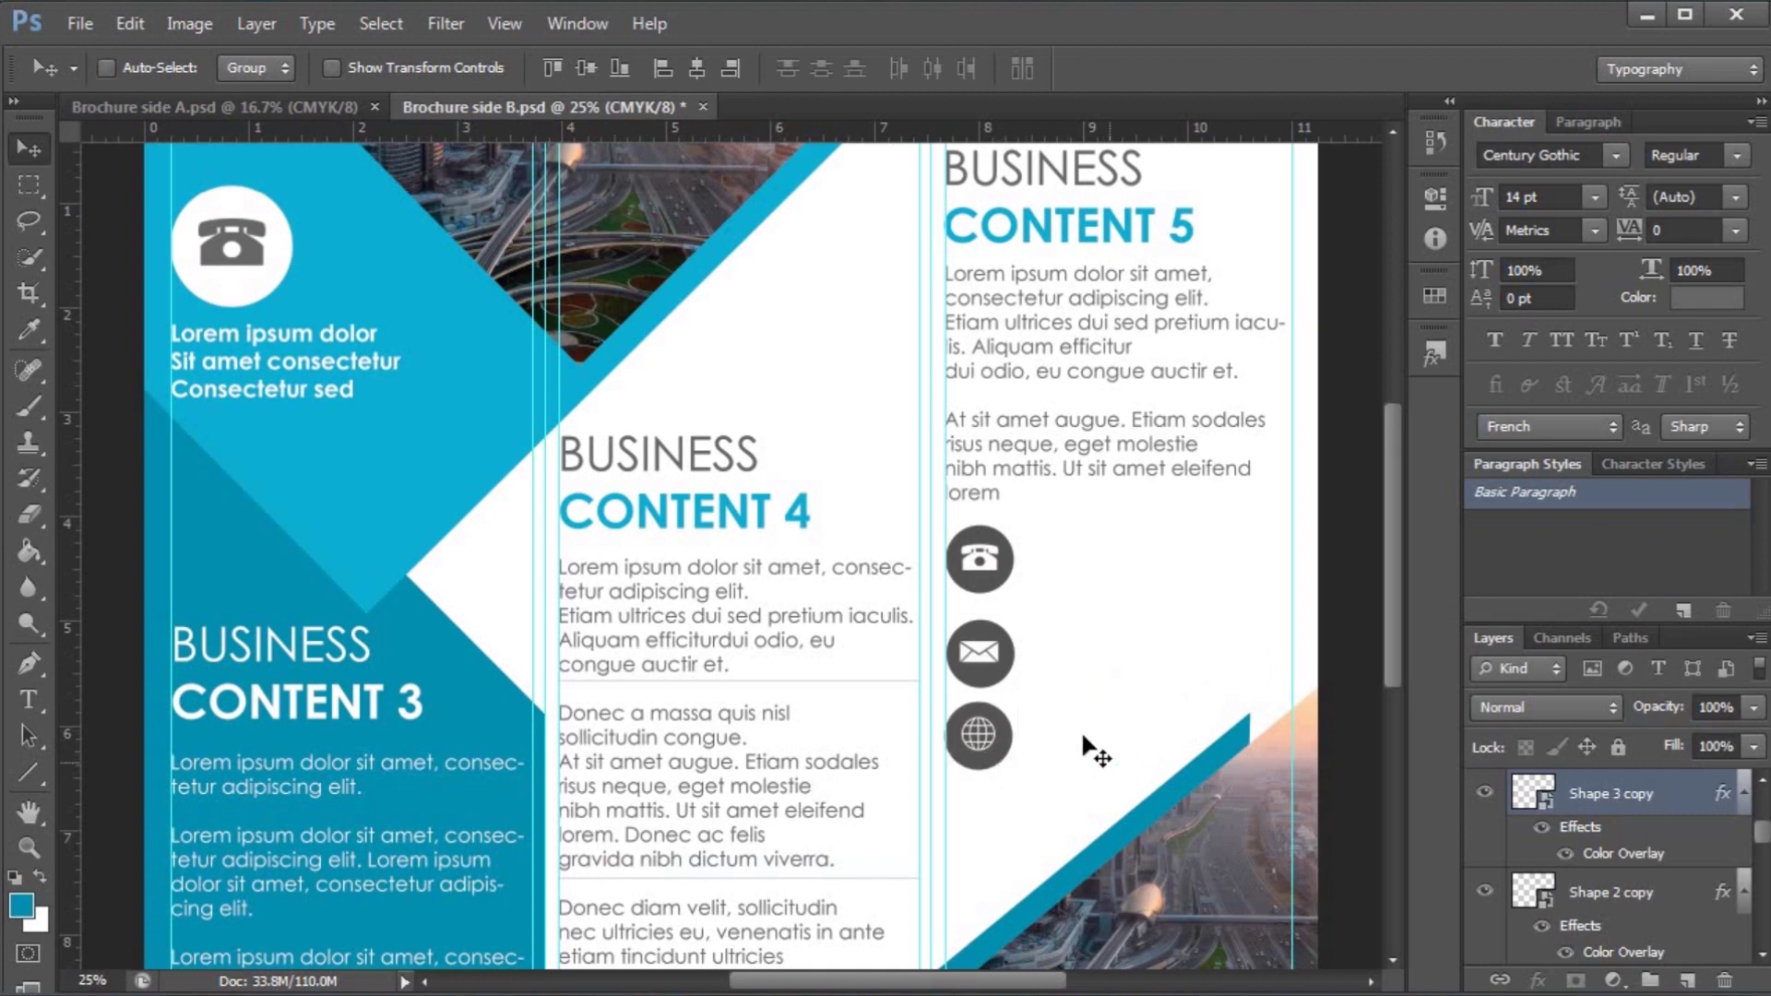
key(shift+Down)
key(shift+Down)
key(shift+Down)
key(shift+Down)
key(shift+Down)
key(Right)
key(Right)
key(Right)
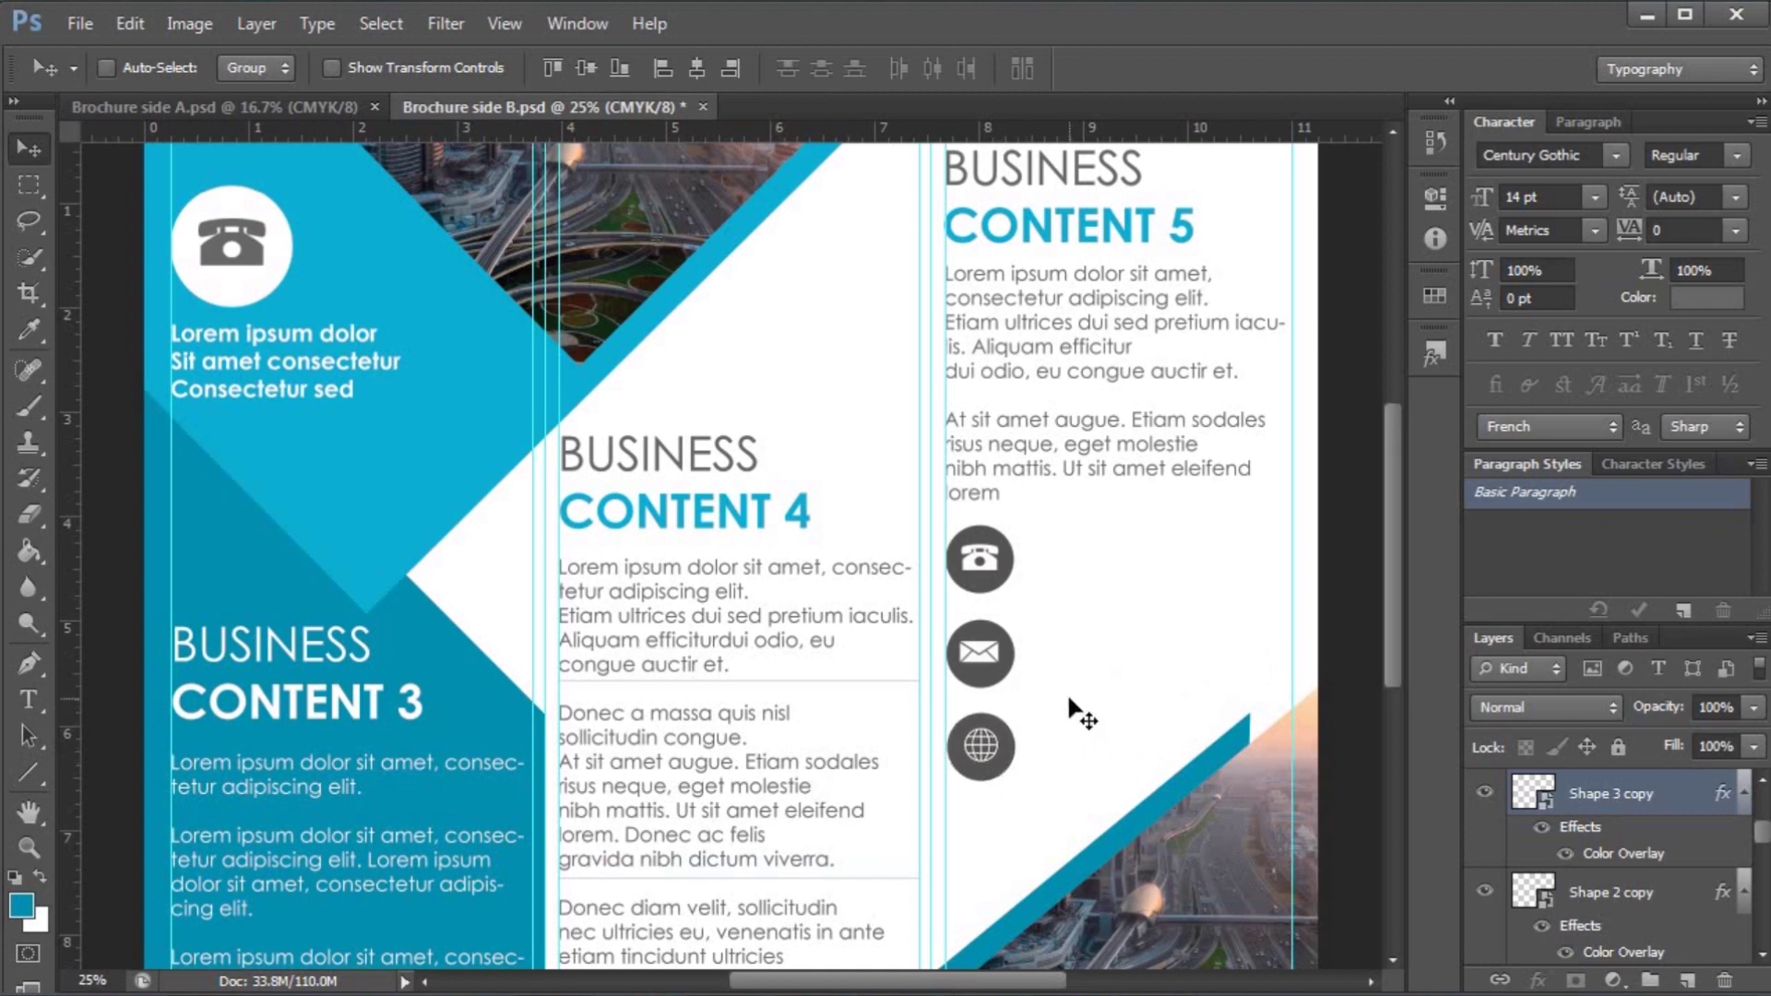
- Switch to the Notepad word list and select its last two label lines
scroll(1069, 710, down, 3)
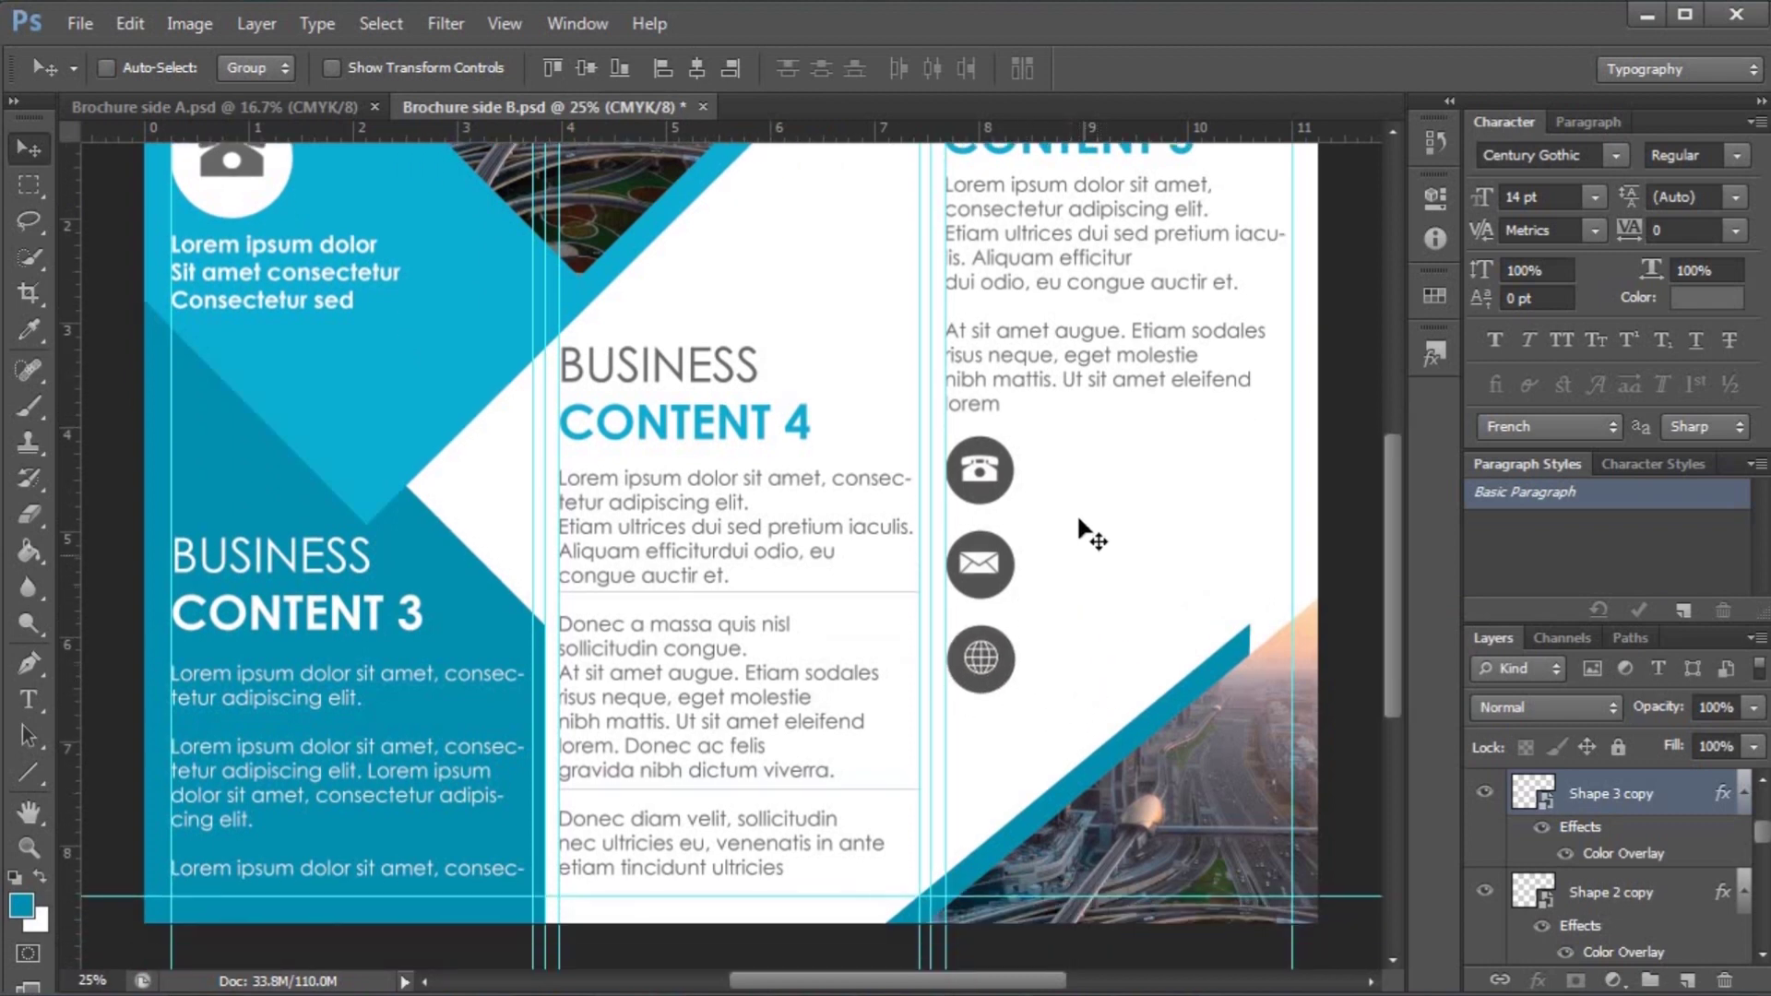
scroll(1097, 530, up, 1)
key(alt+Tab)
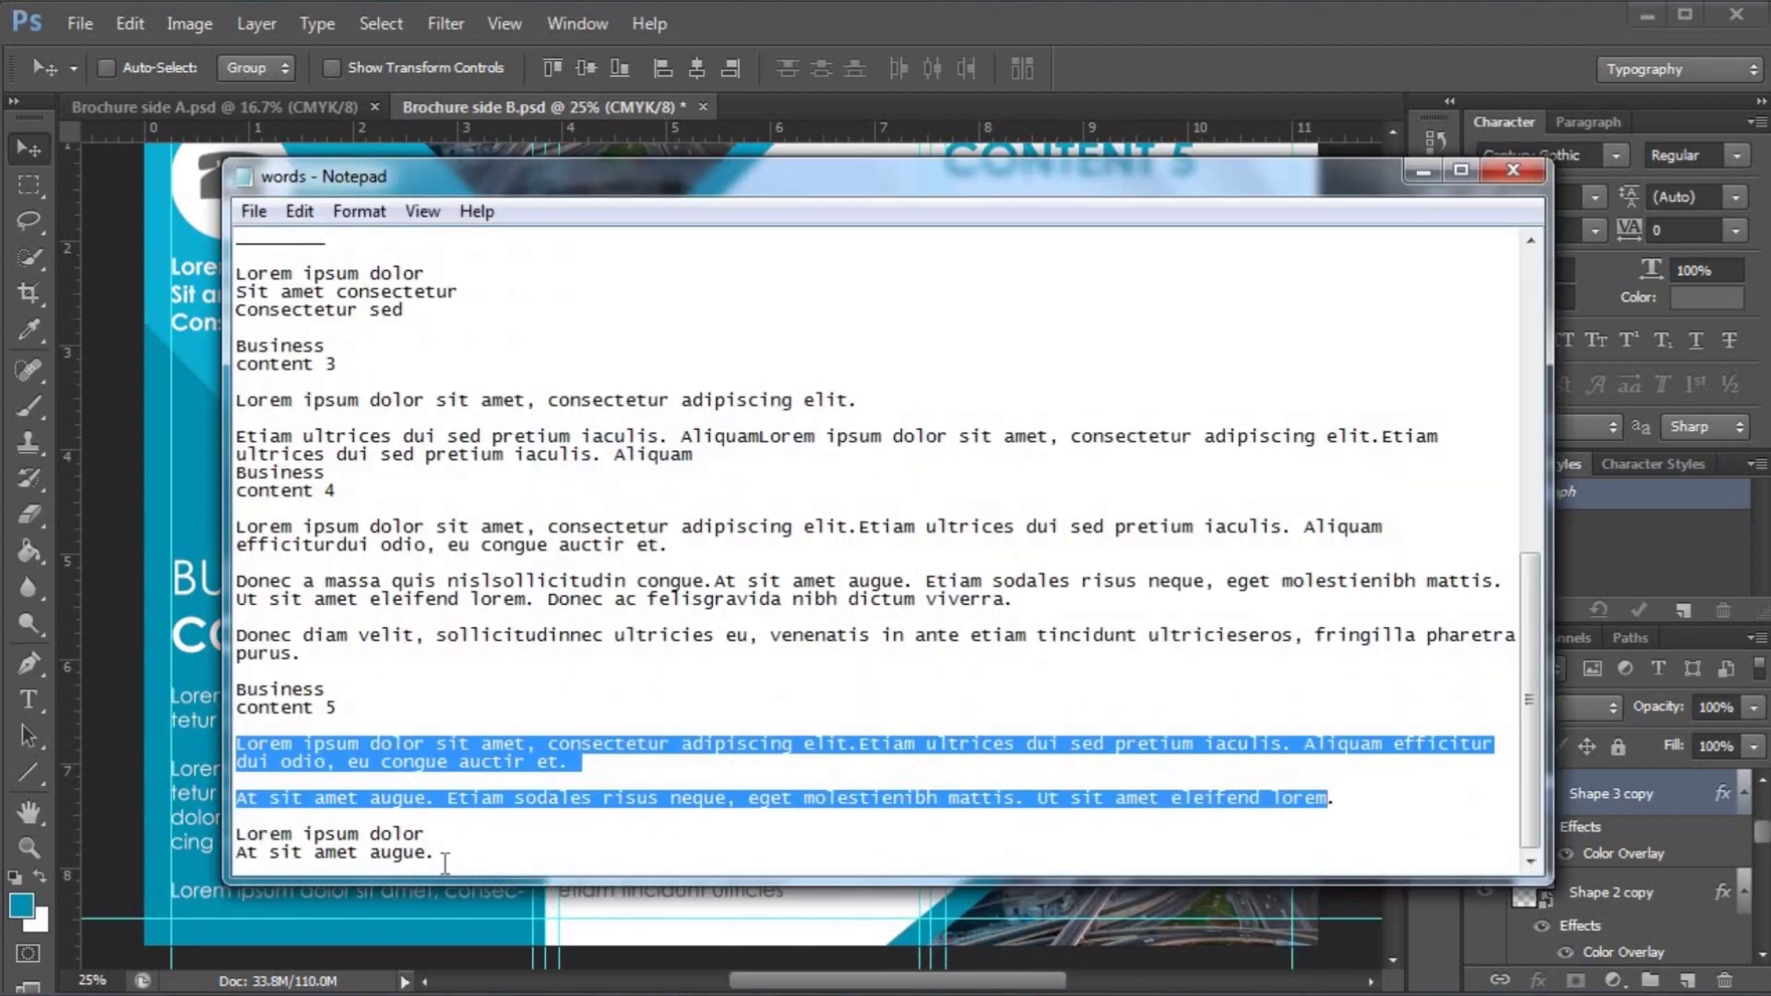
drag(445, 863, 246, 828)
key(ctrl+c)
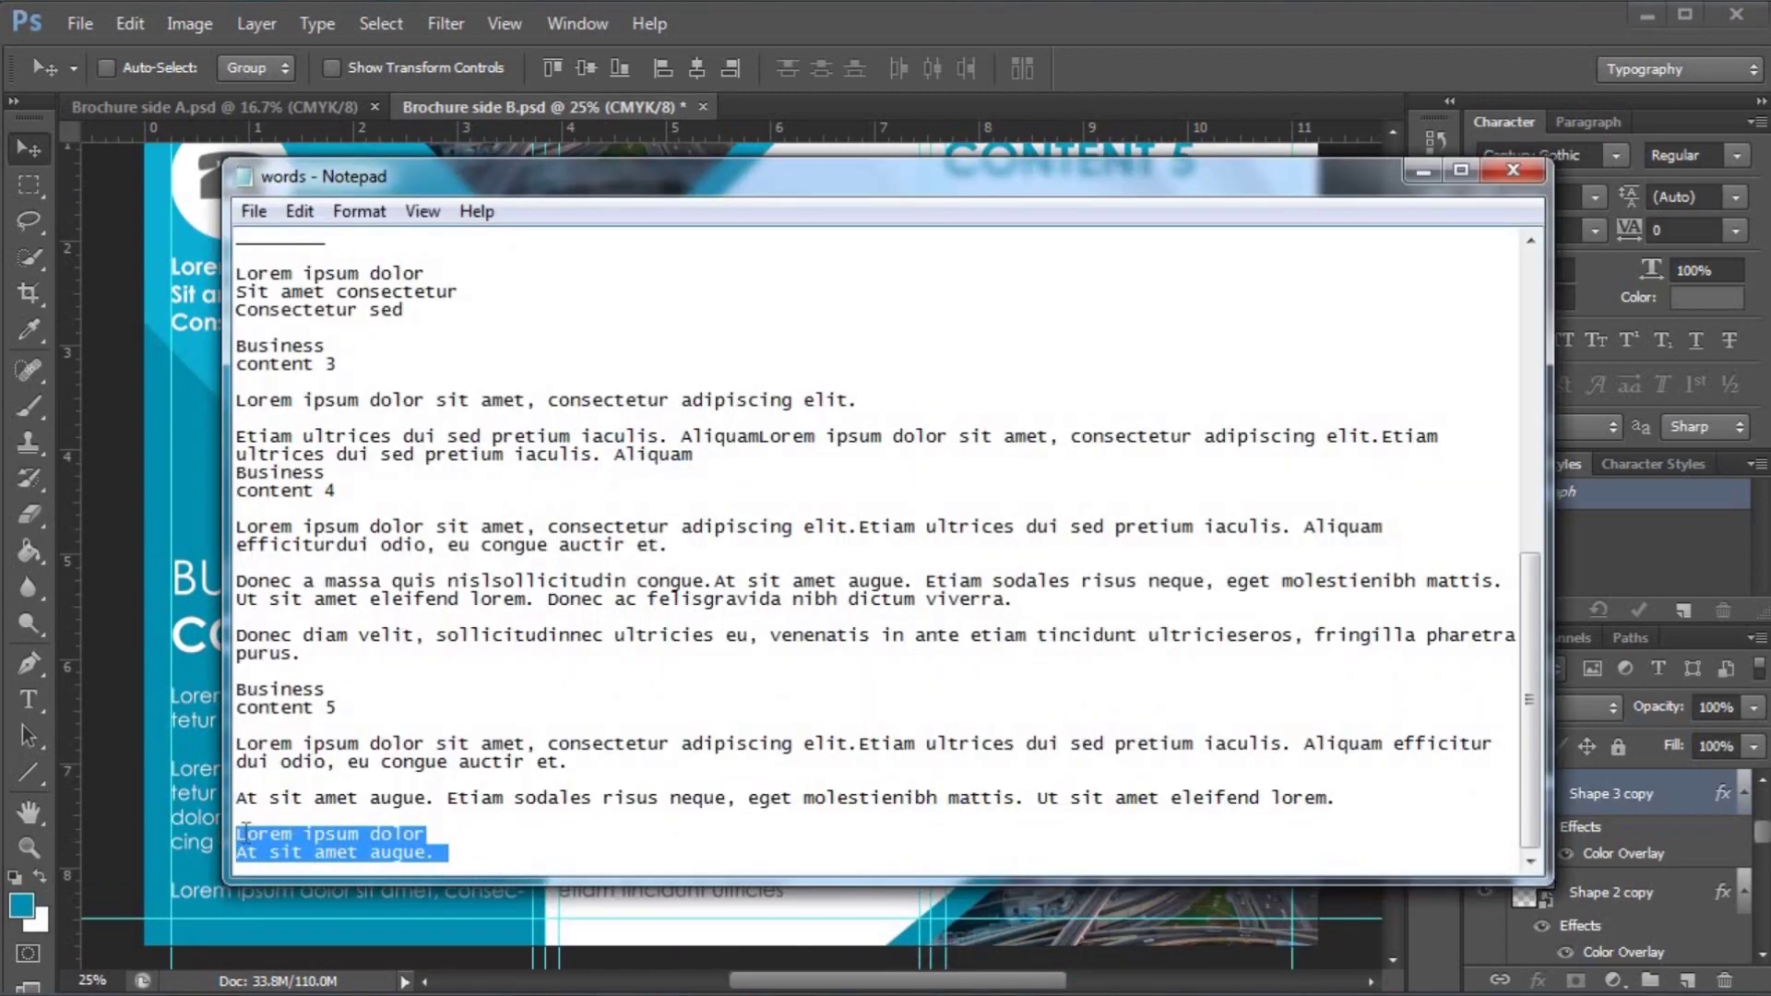
- Add the two-line label beside the phone icon, with 'Lorem ipsum dolor' bold in the brochure blue
click(1428, 172)
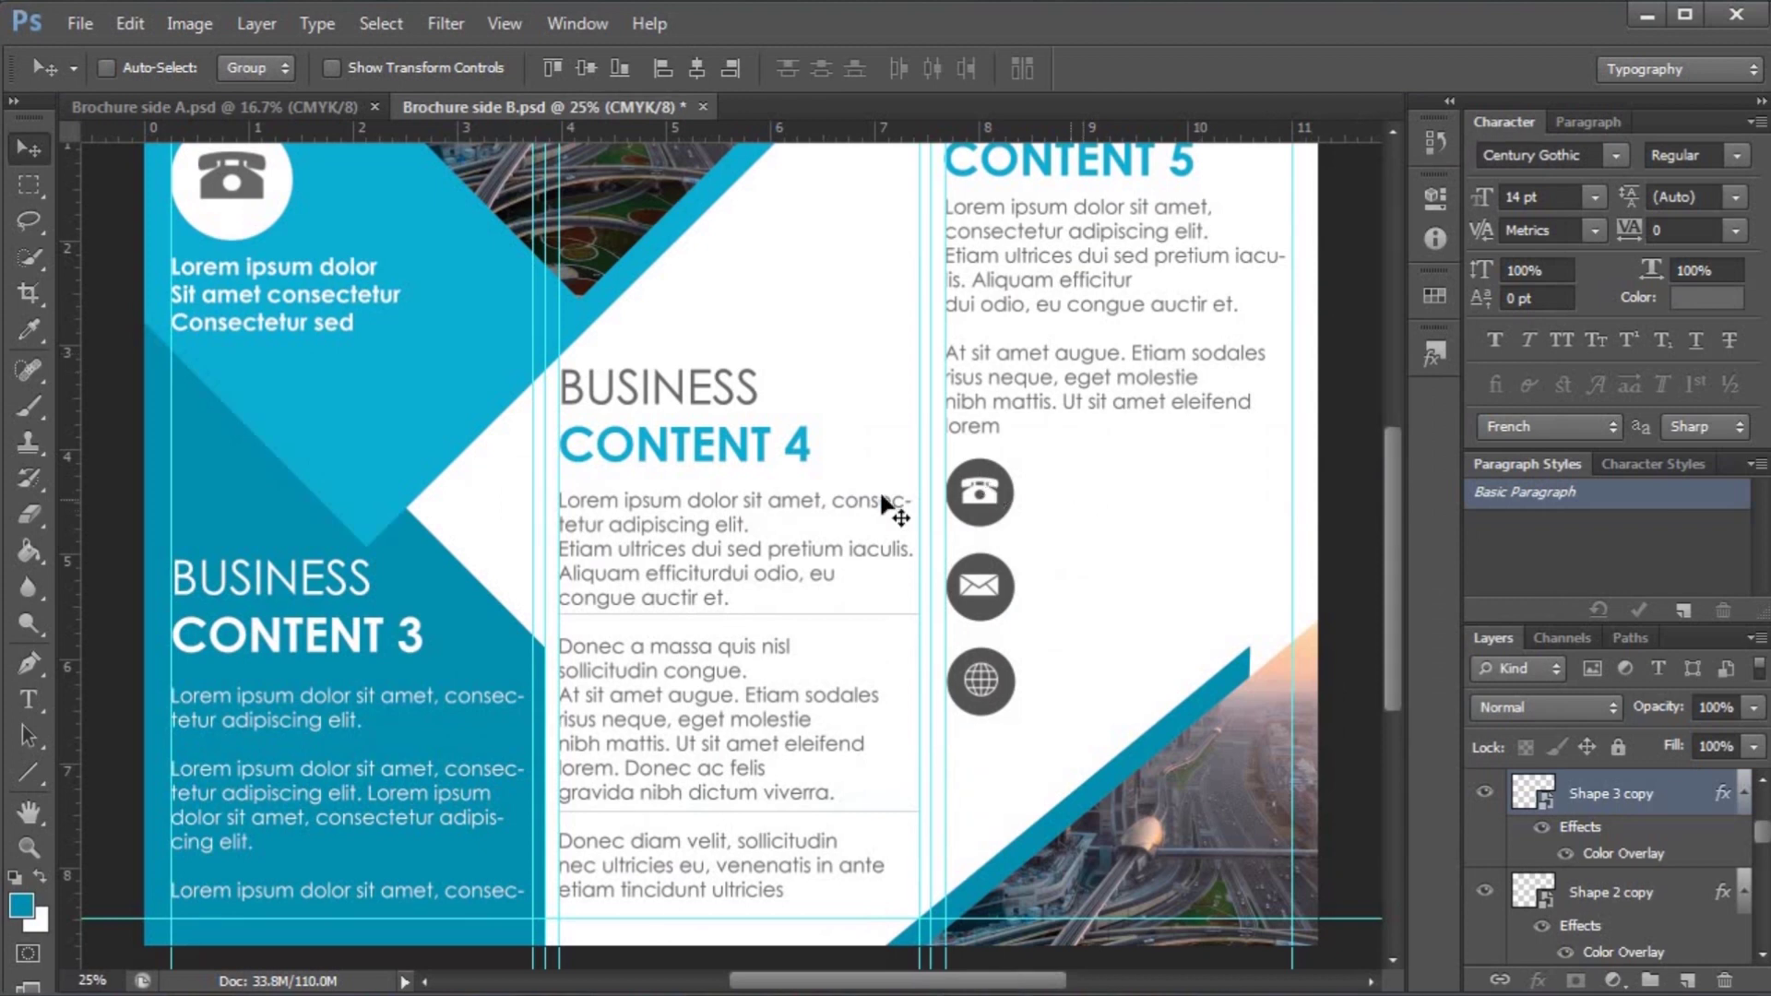
click(30, 701)
mouse_move(1015, 468)
mouse_down()
mouse_move(1060, 494)
mouse_move(1295, 524)
mouse_move(1017, 455)
mouse_up()
key(ctrl+v)
click(433, 61)
click(401, 142)
click(893, 69)
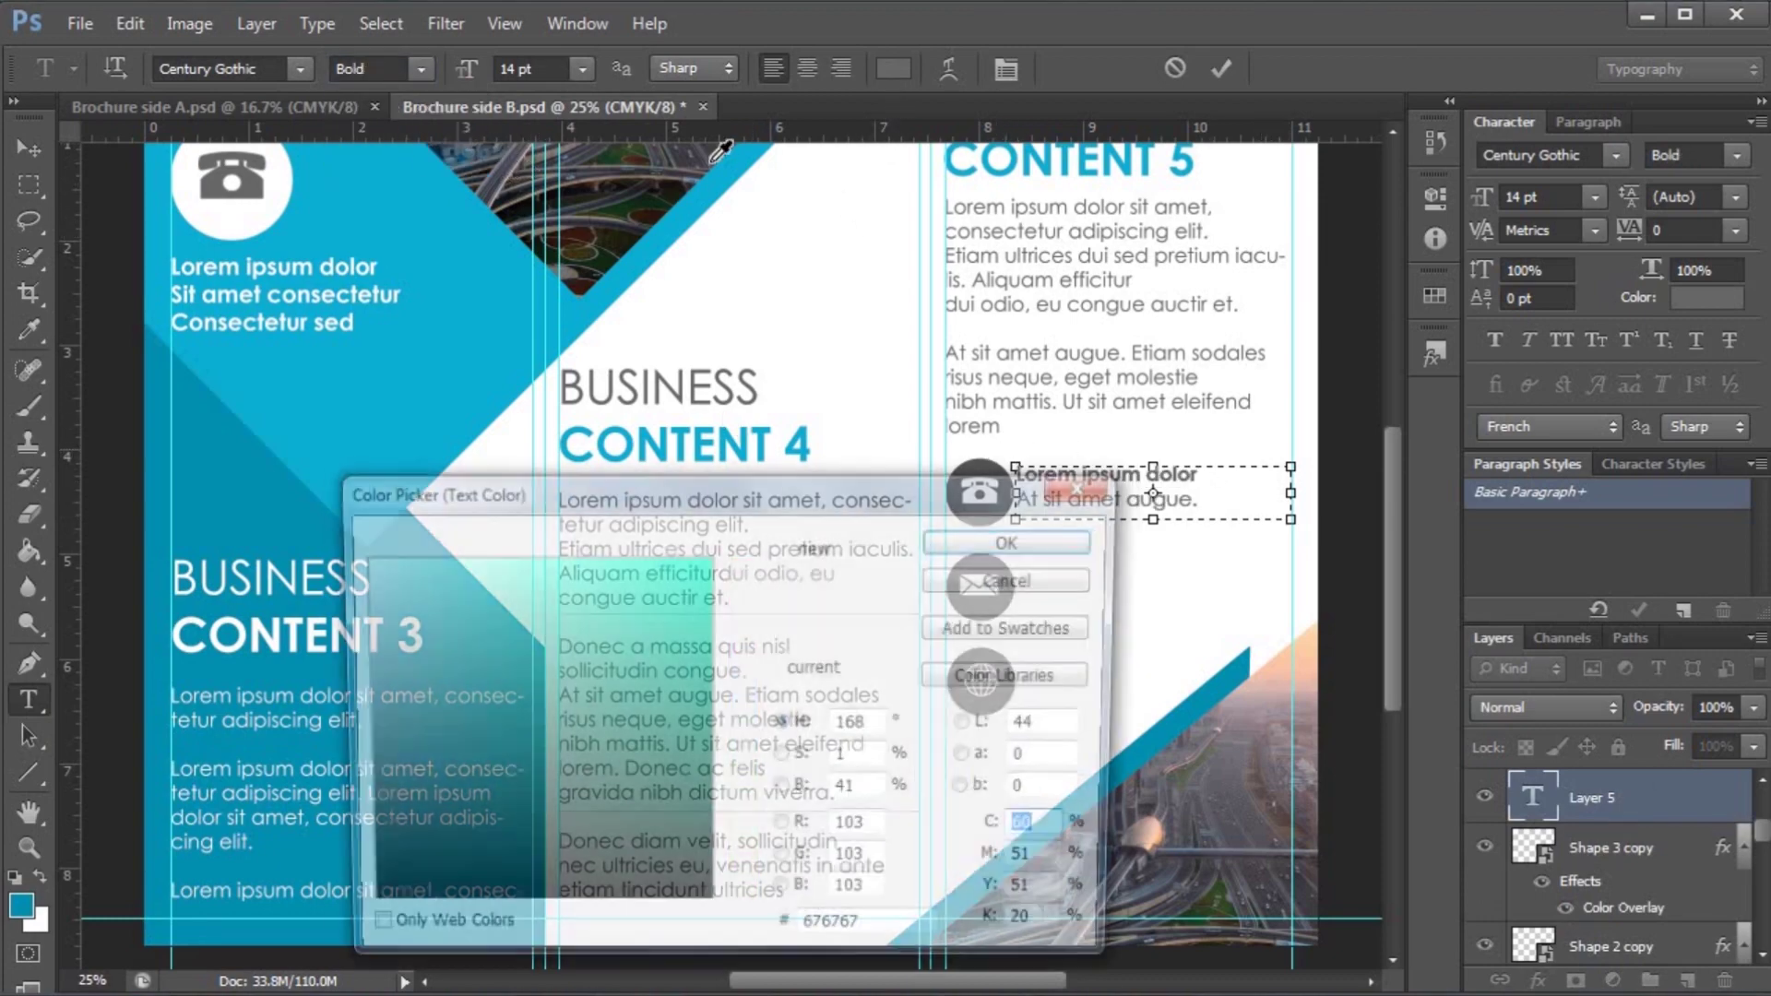
click(473, 332)
click(985, 542)
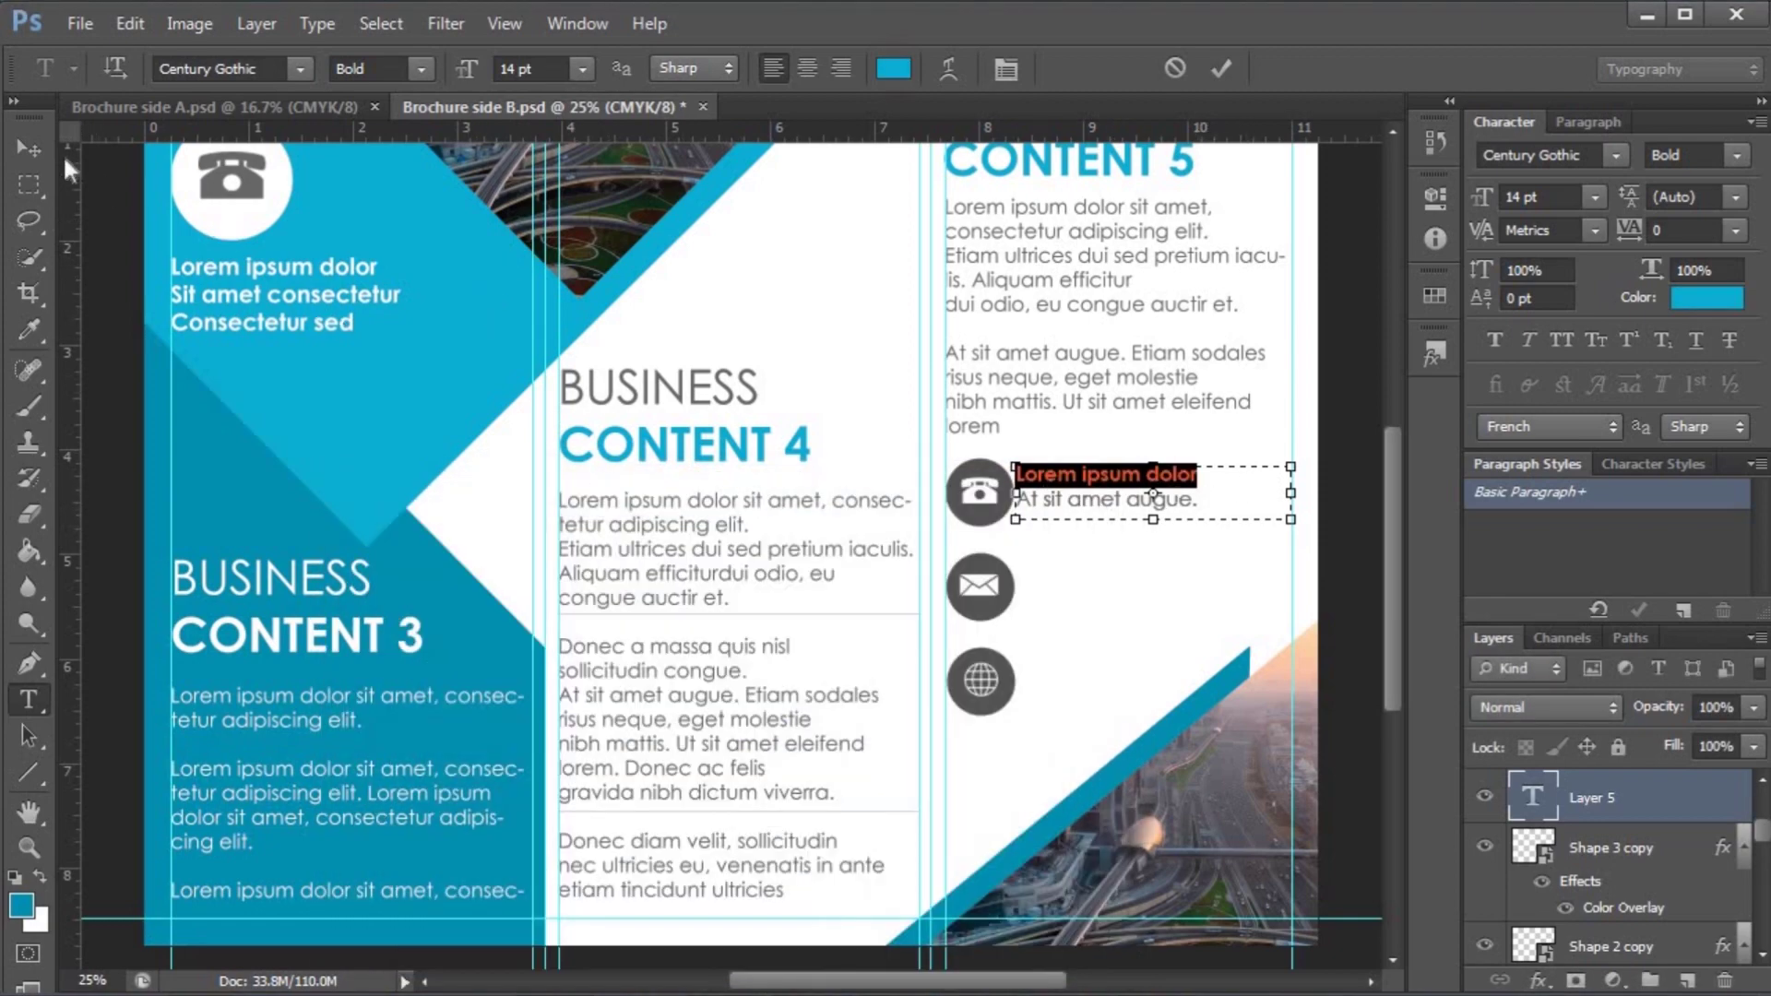
click(29, 148)
key(shift+Right)
key(shift+Down)
key(shift+Right)
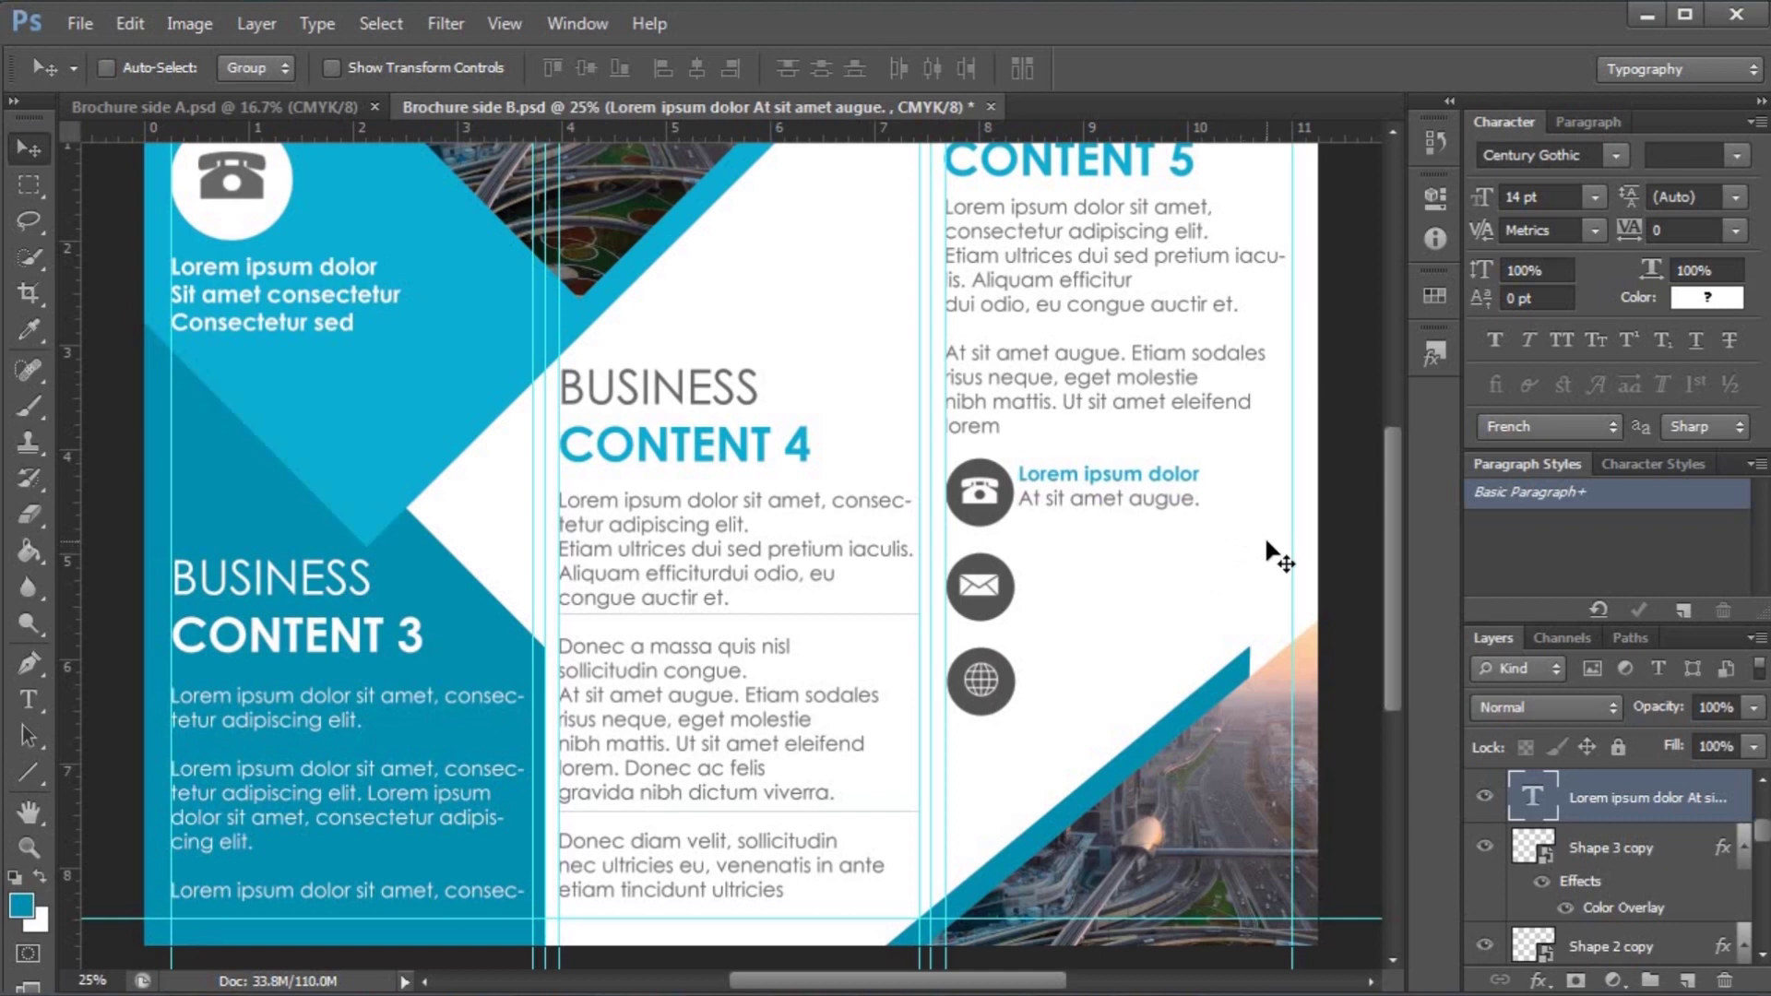
- Duplicate the label beside the envelope and globe icons
drag(1187, 505, 1192, 586)
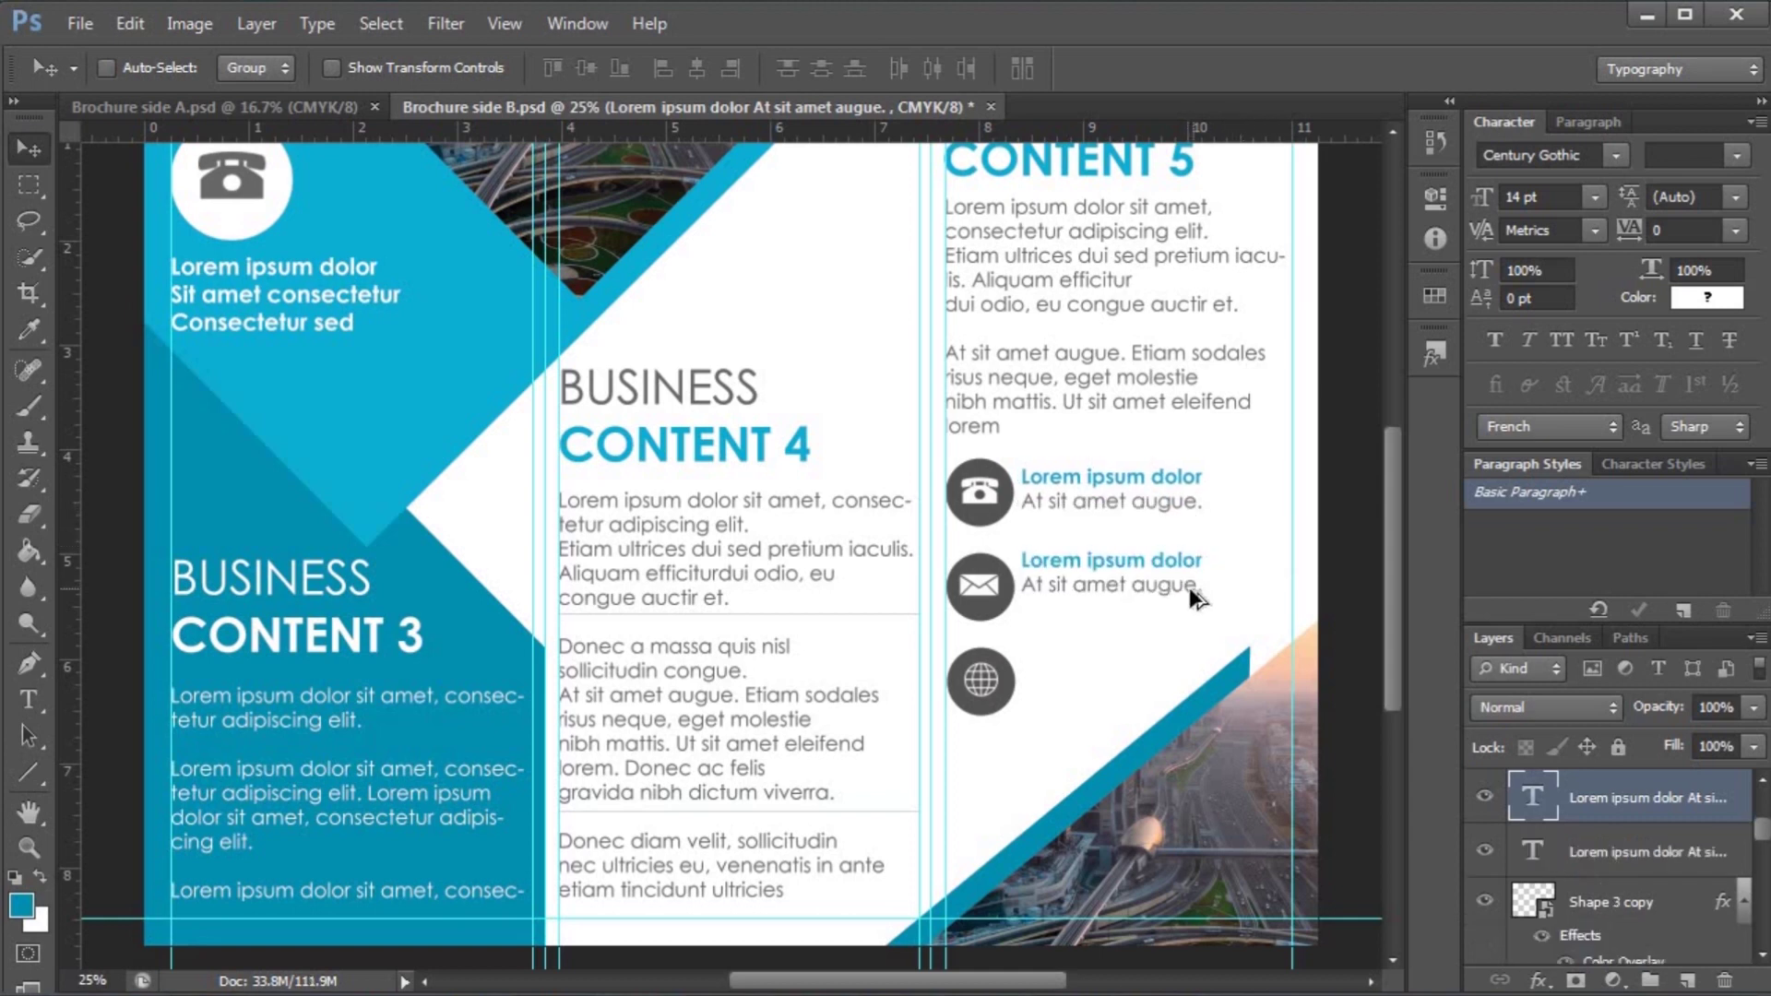
right_click(1012, 628)
click(1013, 627)
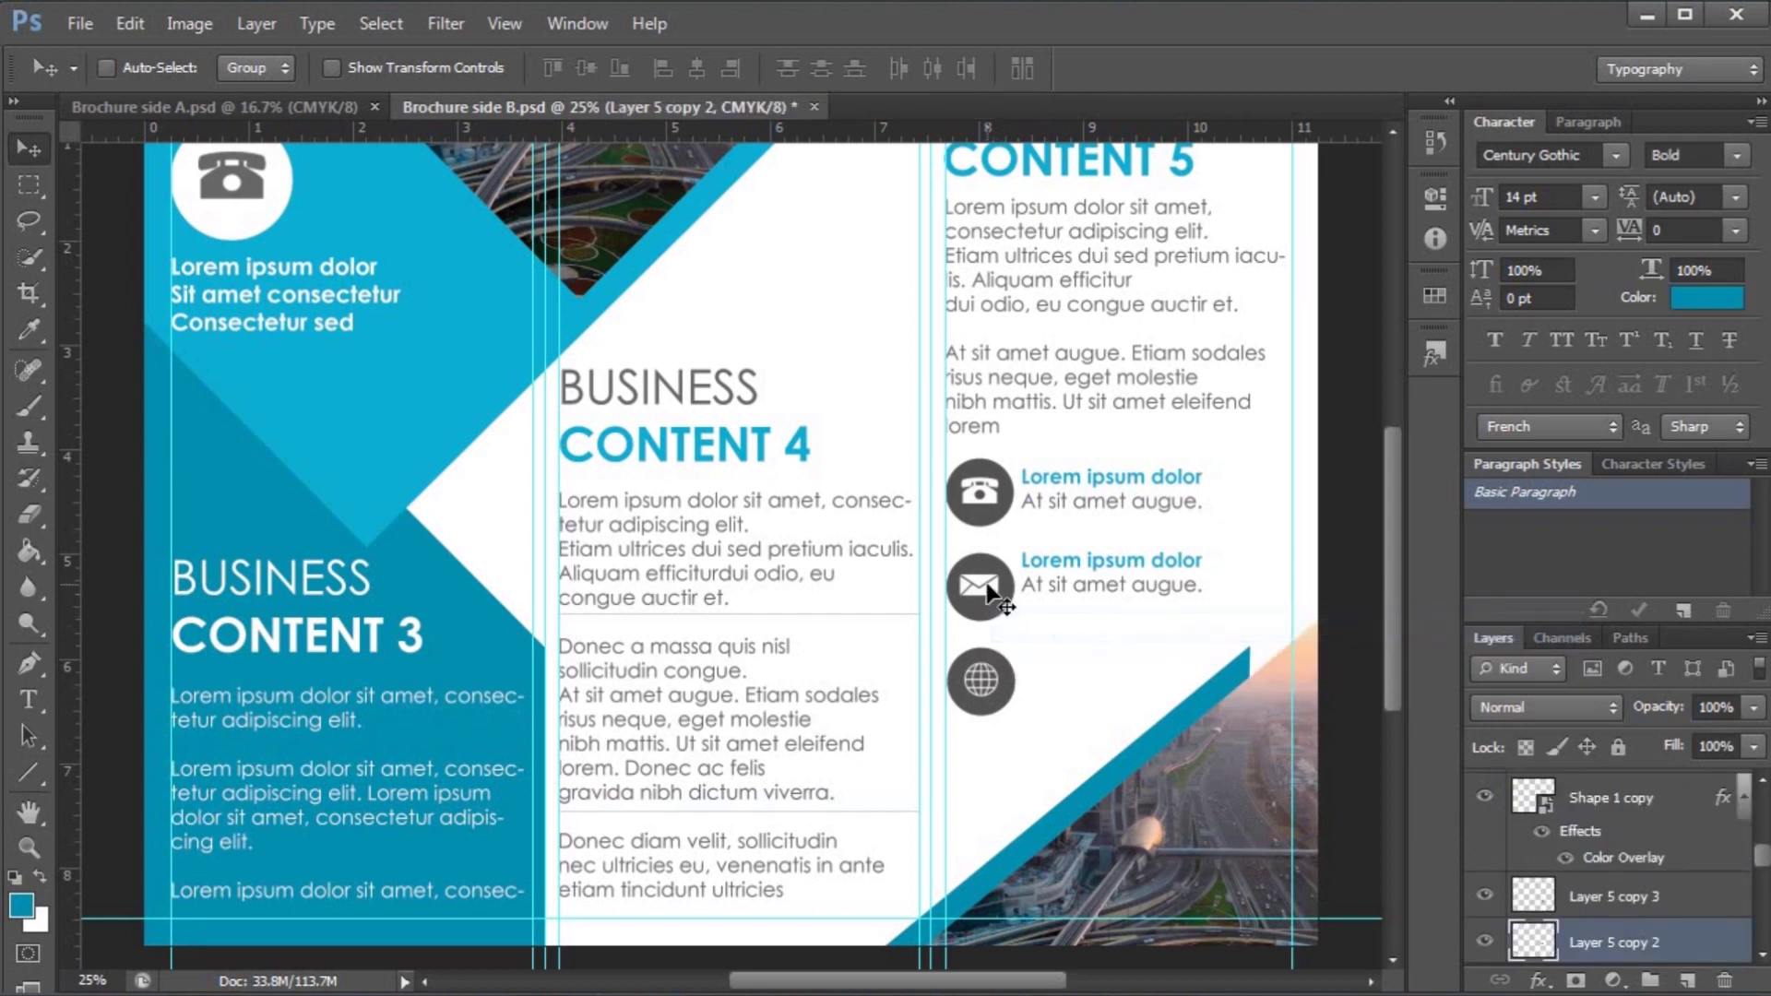
key(shift+Up)
key(shift+Up)
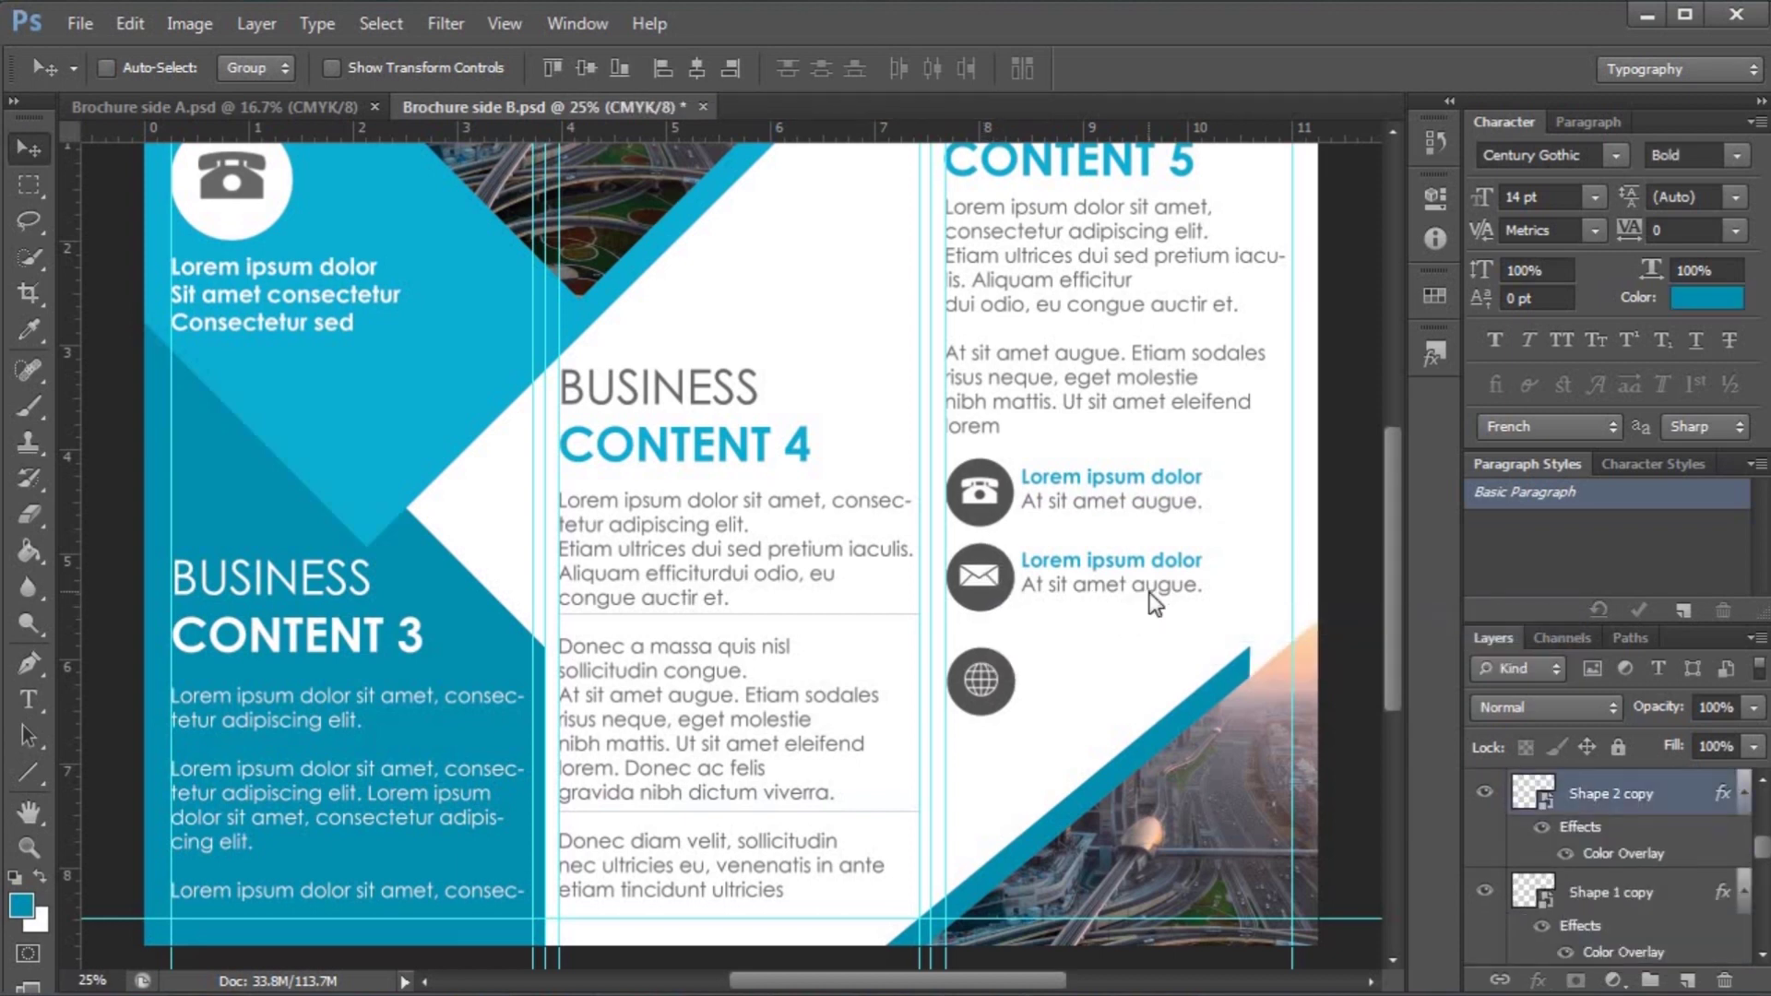
right_click(1142, 589)
click(1177, 607)
drag(1177, 607, 1186, 683)
- Align the globe and envelope icons with their labels and fit the brochure in view
right_click(997, 678)
click(1022, 695)
right_click(1013, 700)
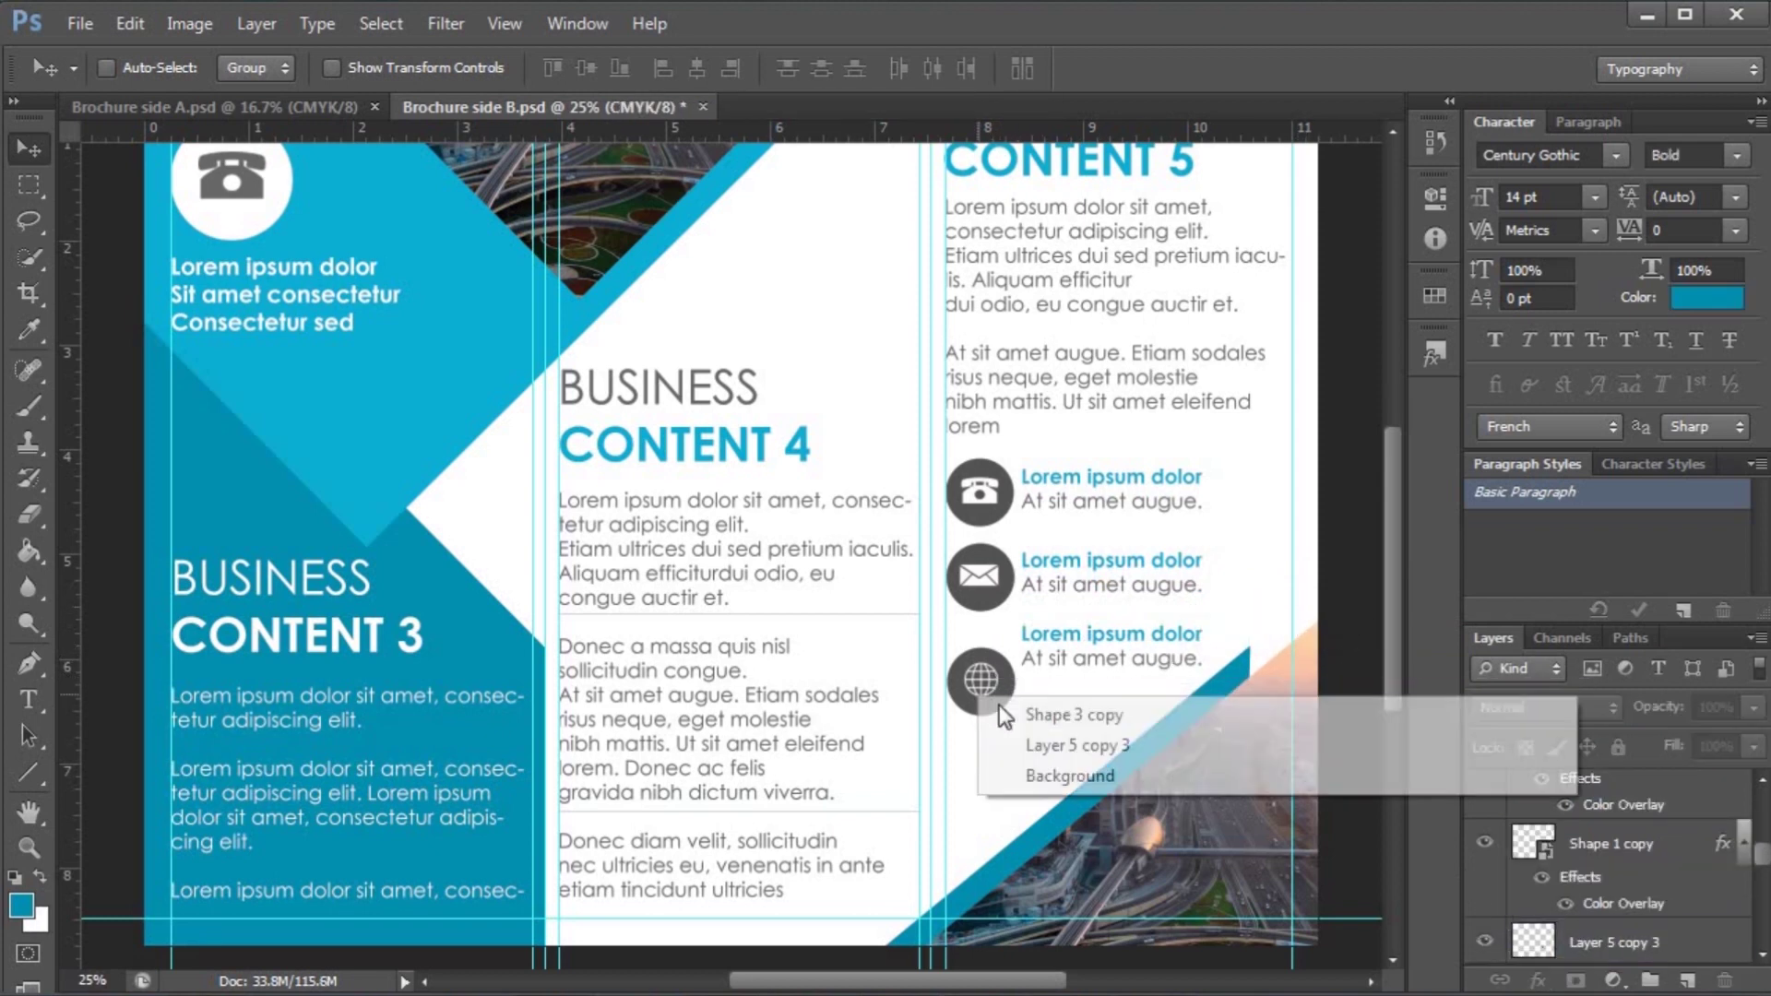
click(1020, 718)
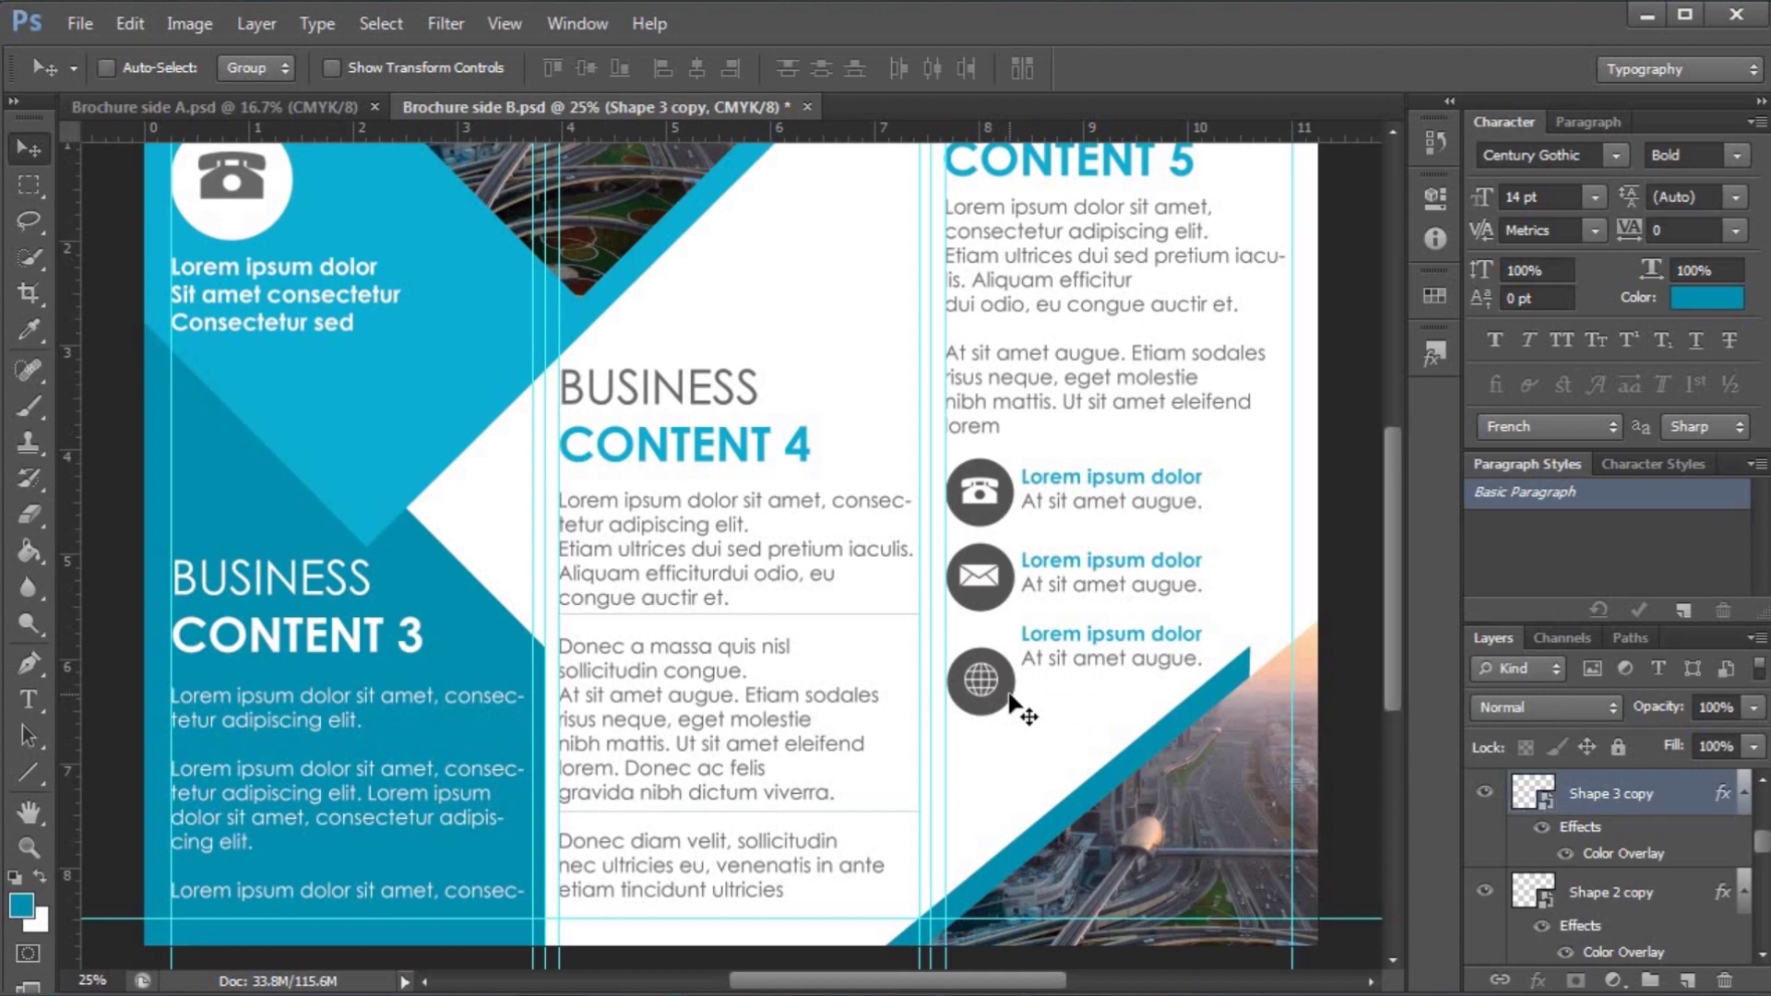
drag(1012, 701, 1012, 678)
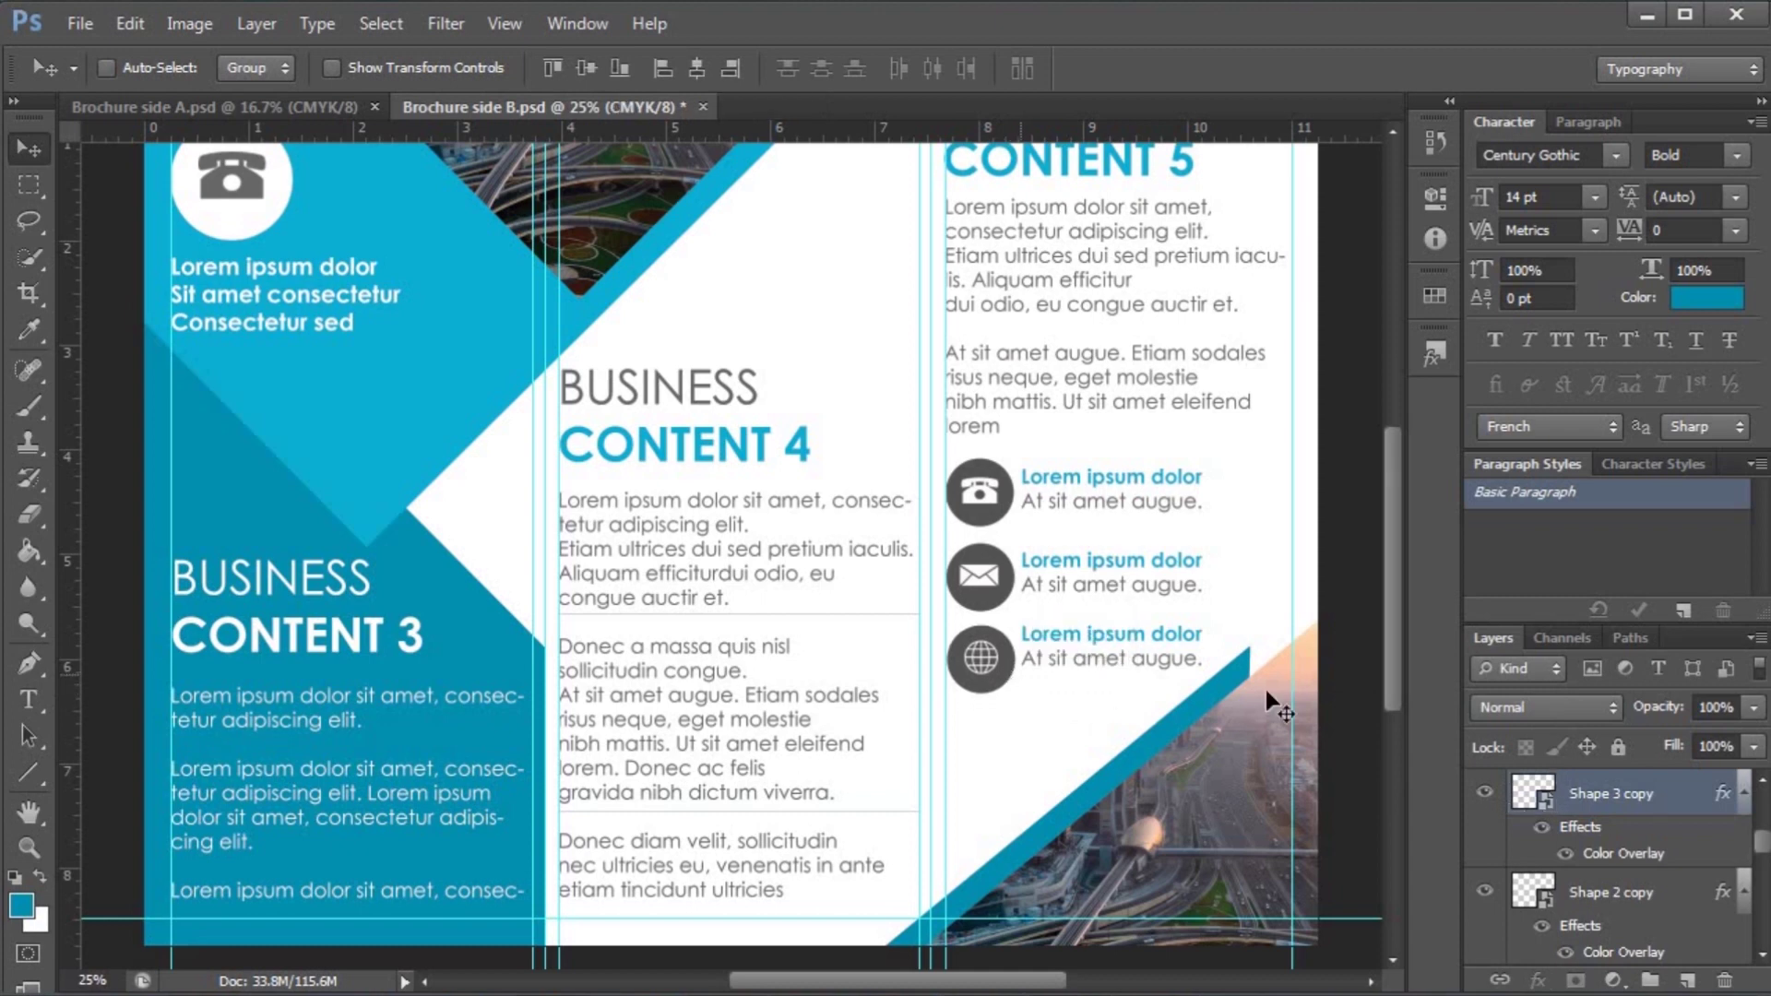
key(Up)
key(Up)
key(Up)
key(Up)
key(Up)
key(Up)
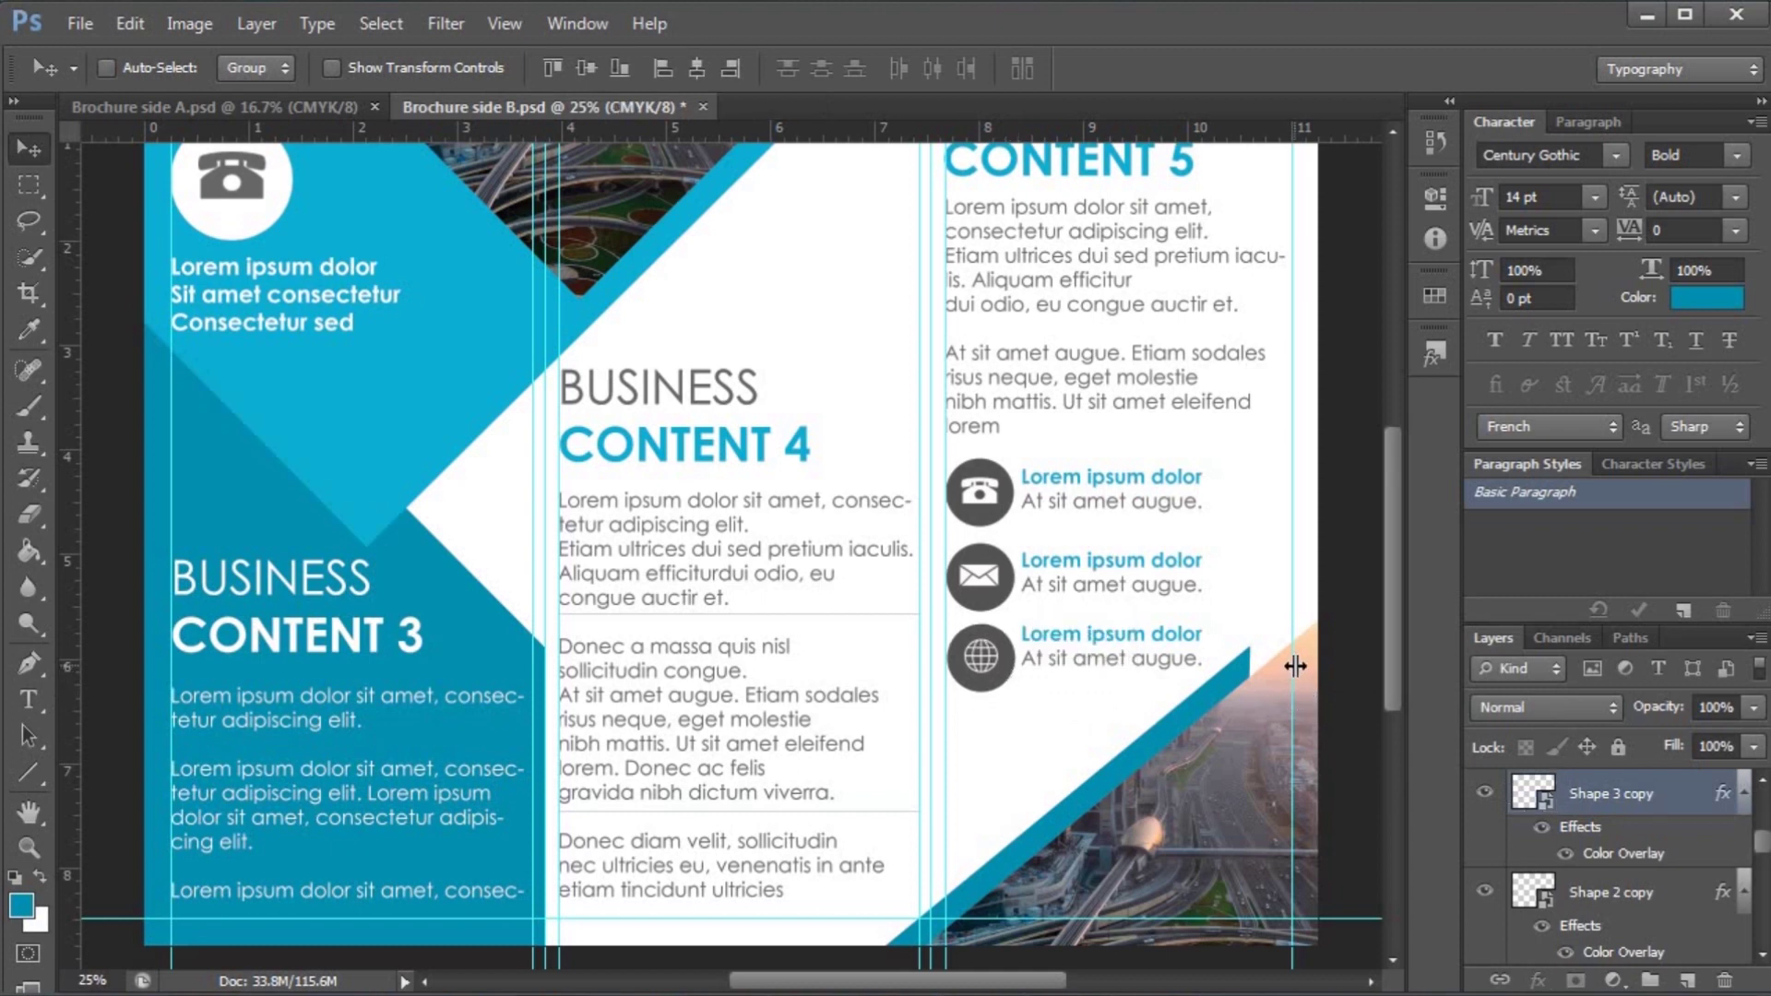
key(Up)
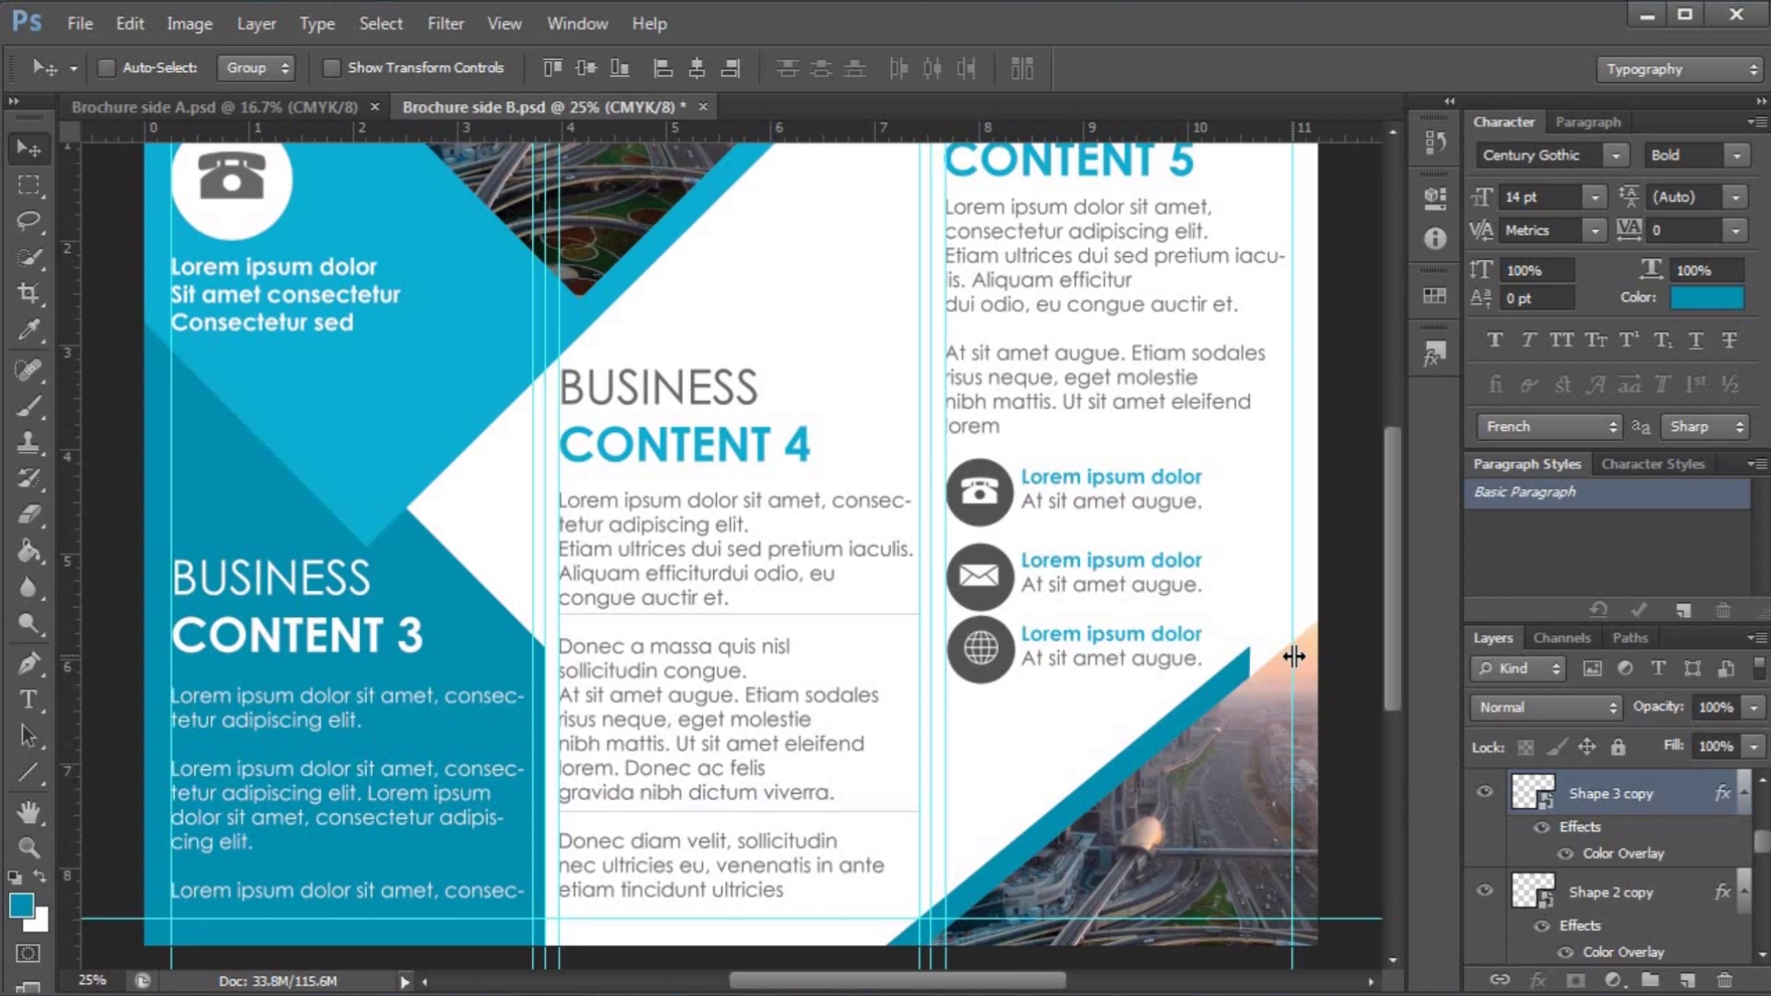
right_click(1061, 590)
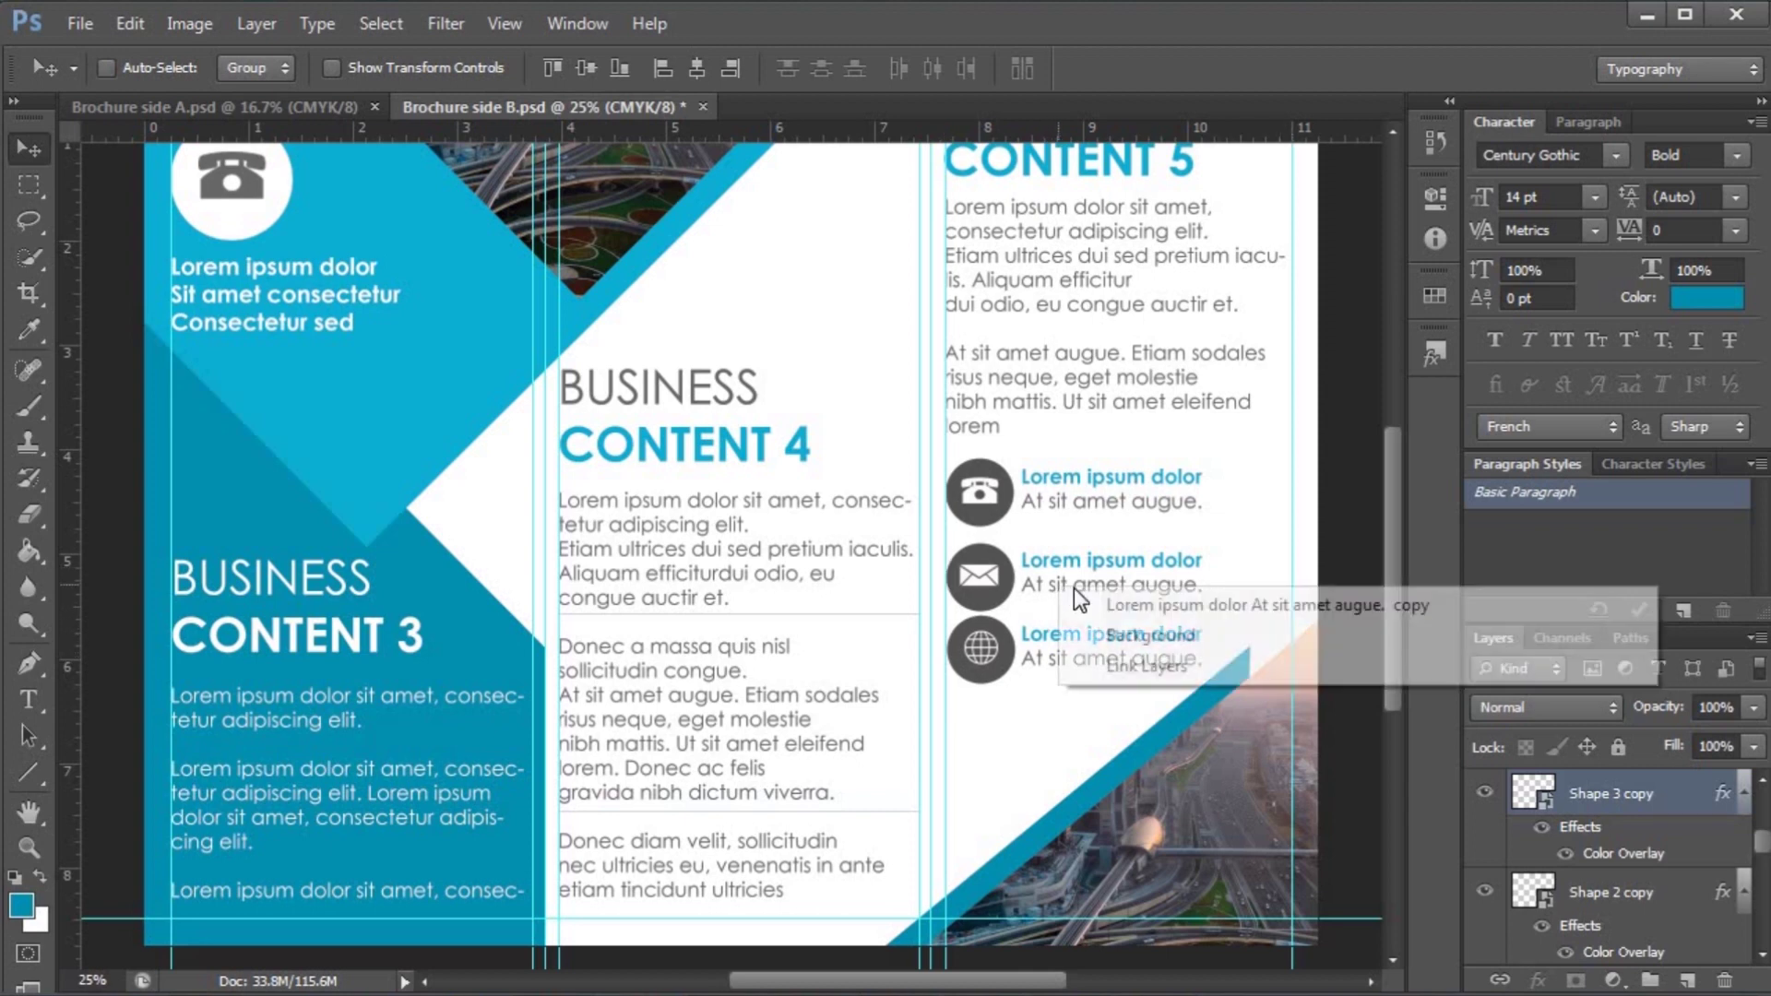
click(1087, 597)
ctrl+shift+click(1008, 581)
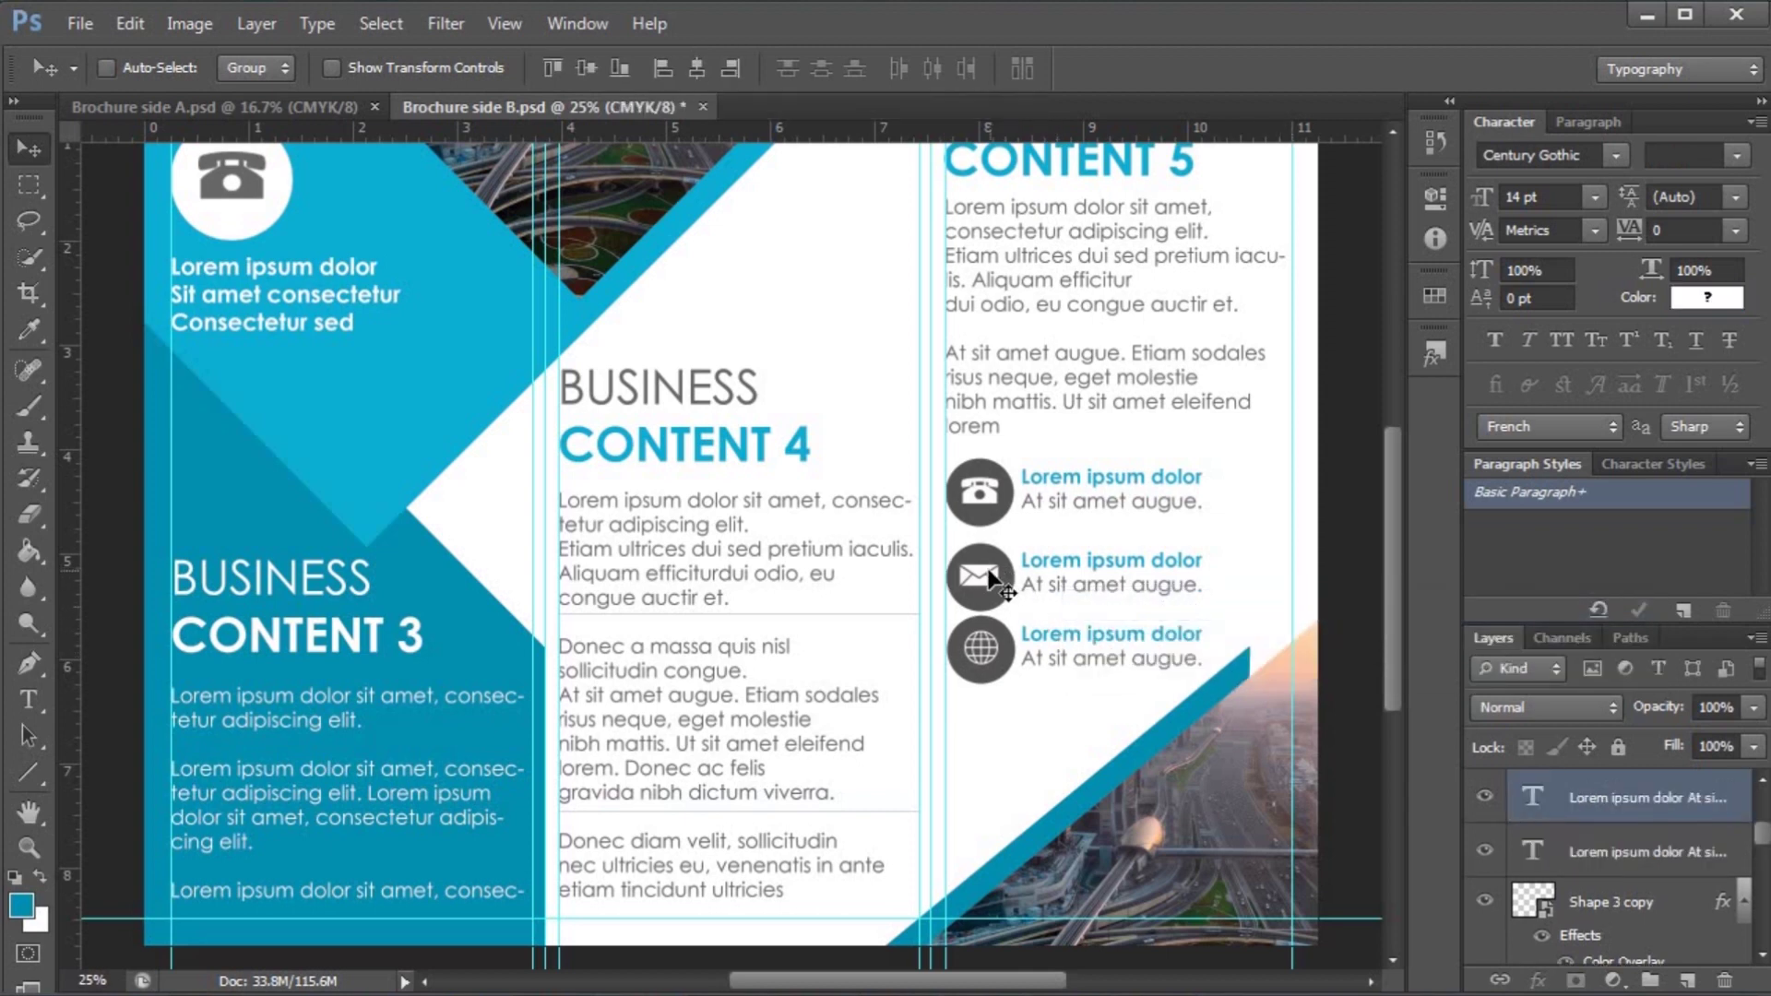
key(Up)
key(Up)
key(Up)
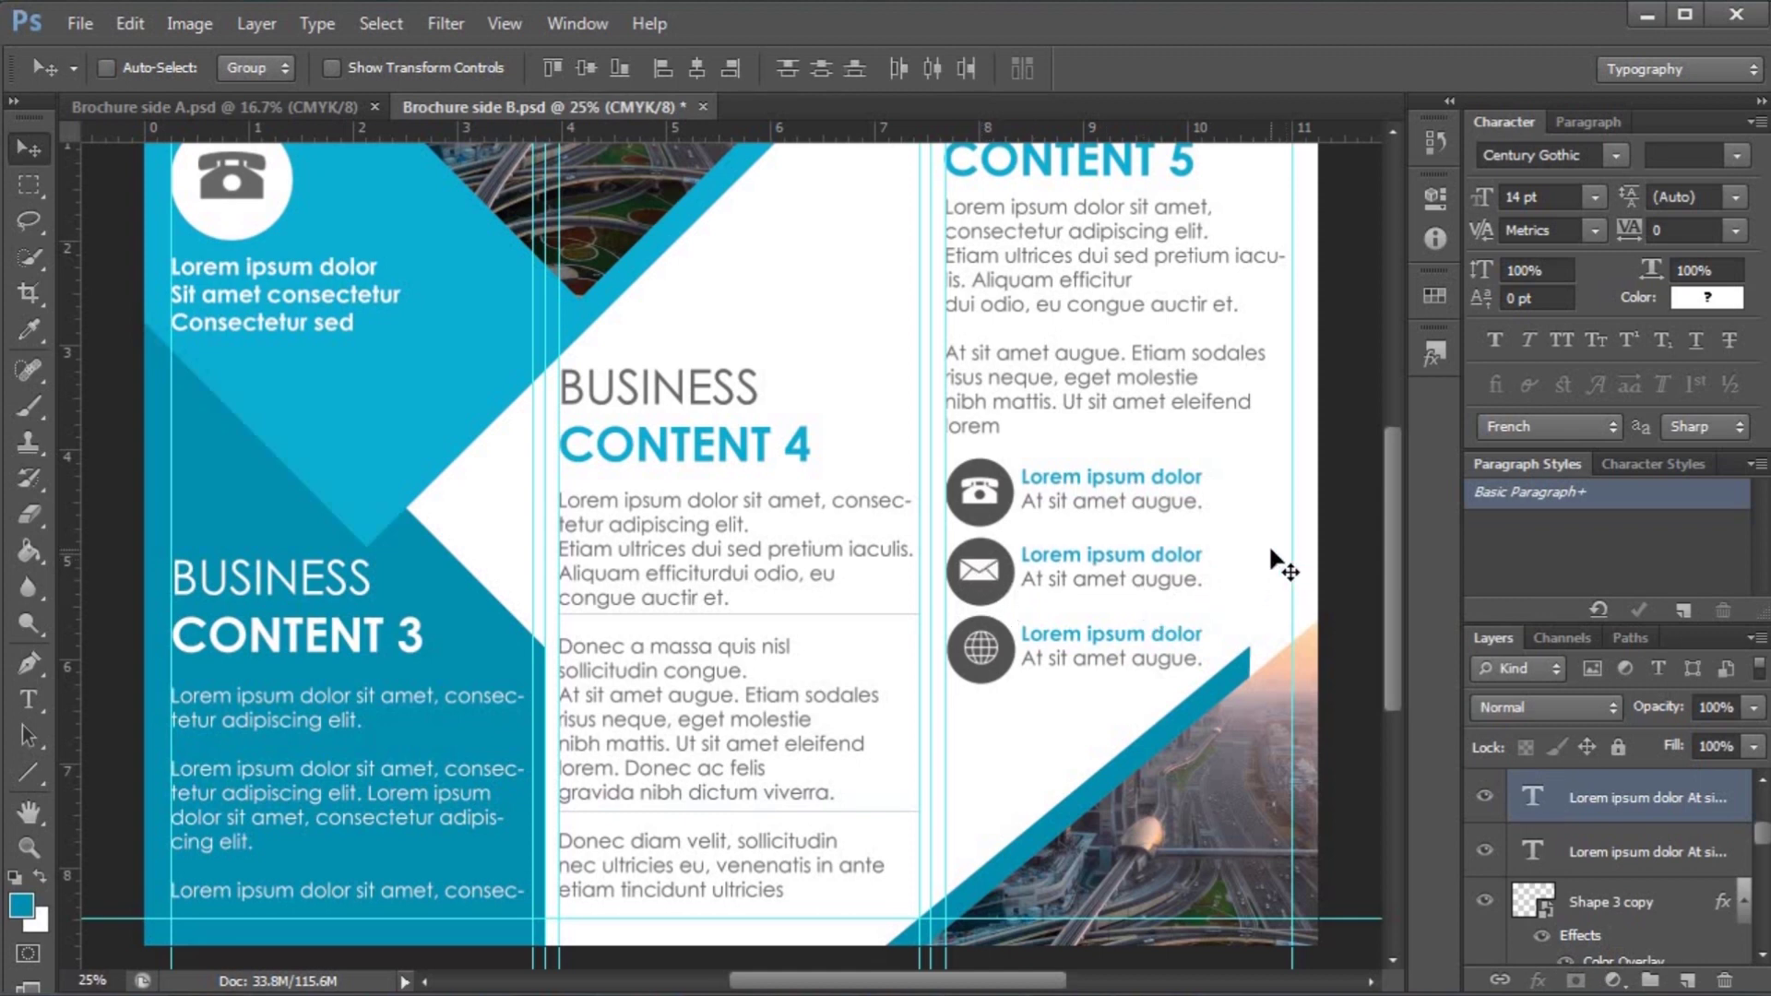
key(ctrl+minus)
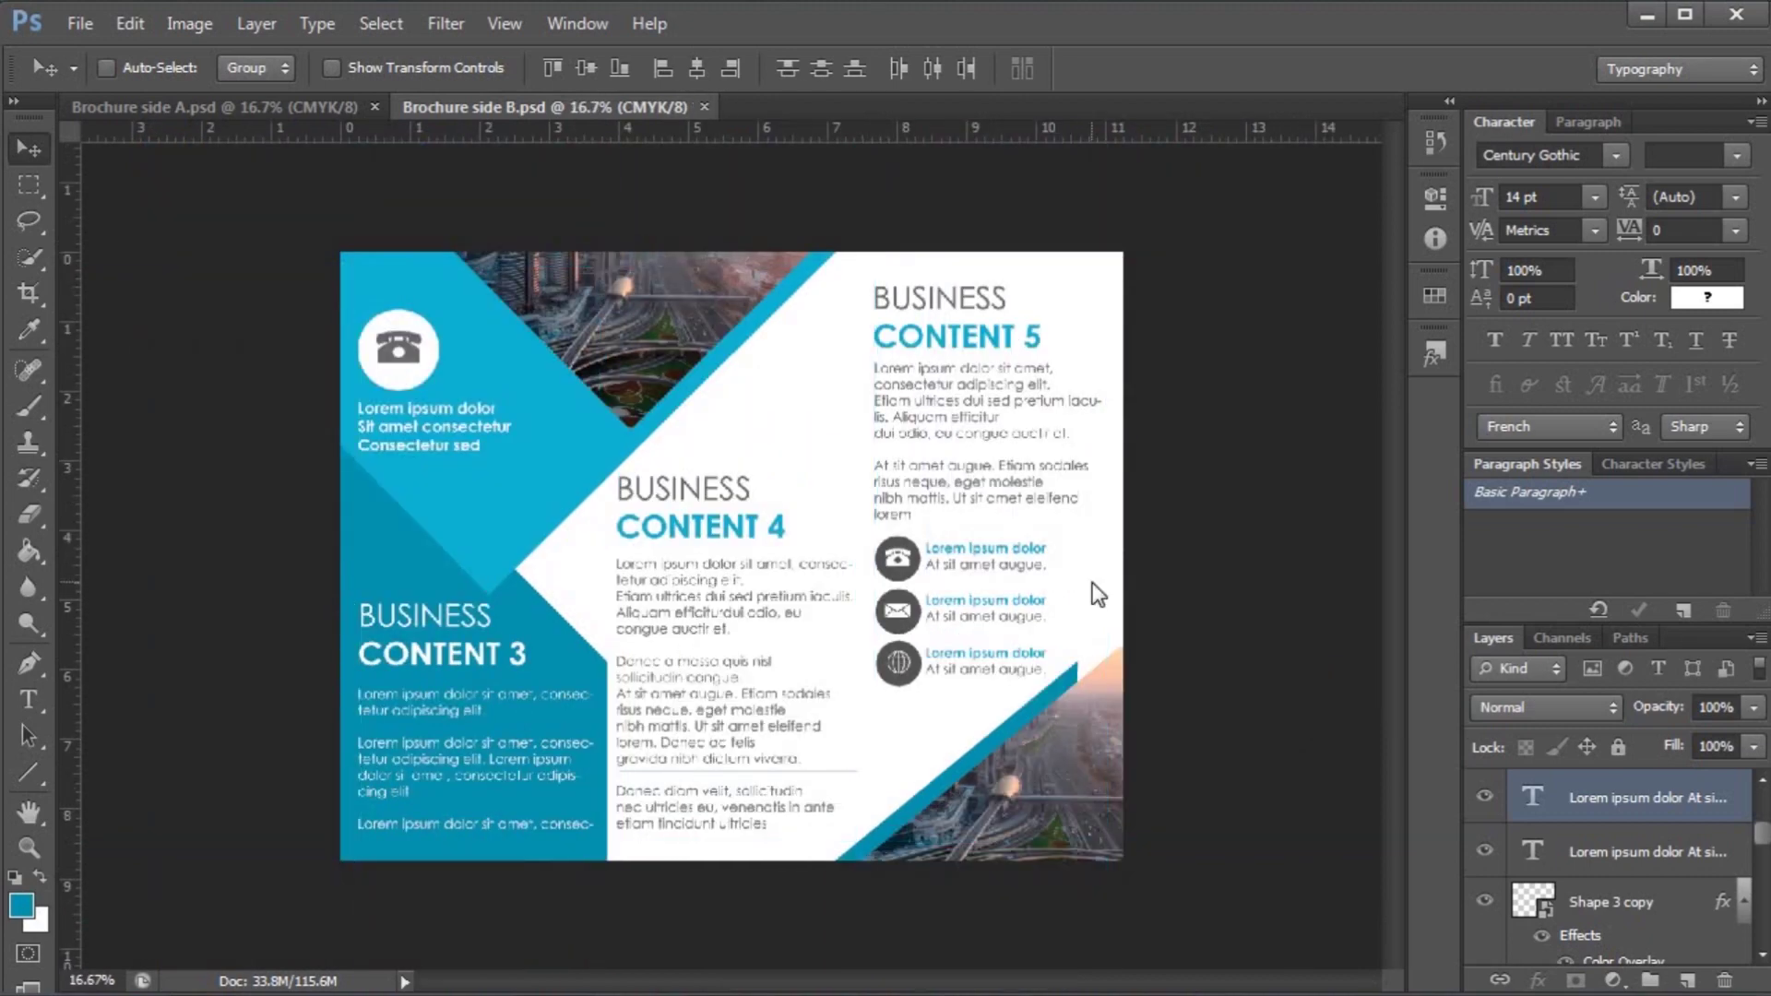
- Save side B as Brochure side B.jpg in JPEG format at Maximum quality 12
key(ctrl+shift+s)
click(1011, 661)
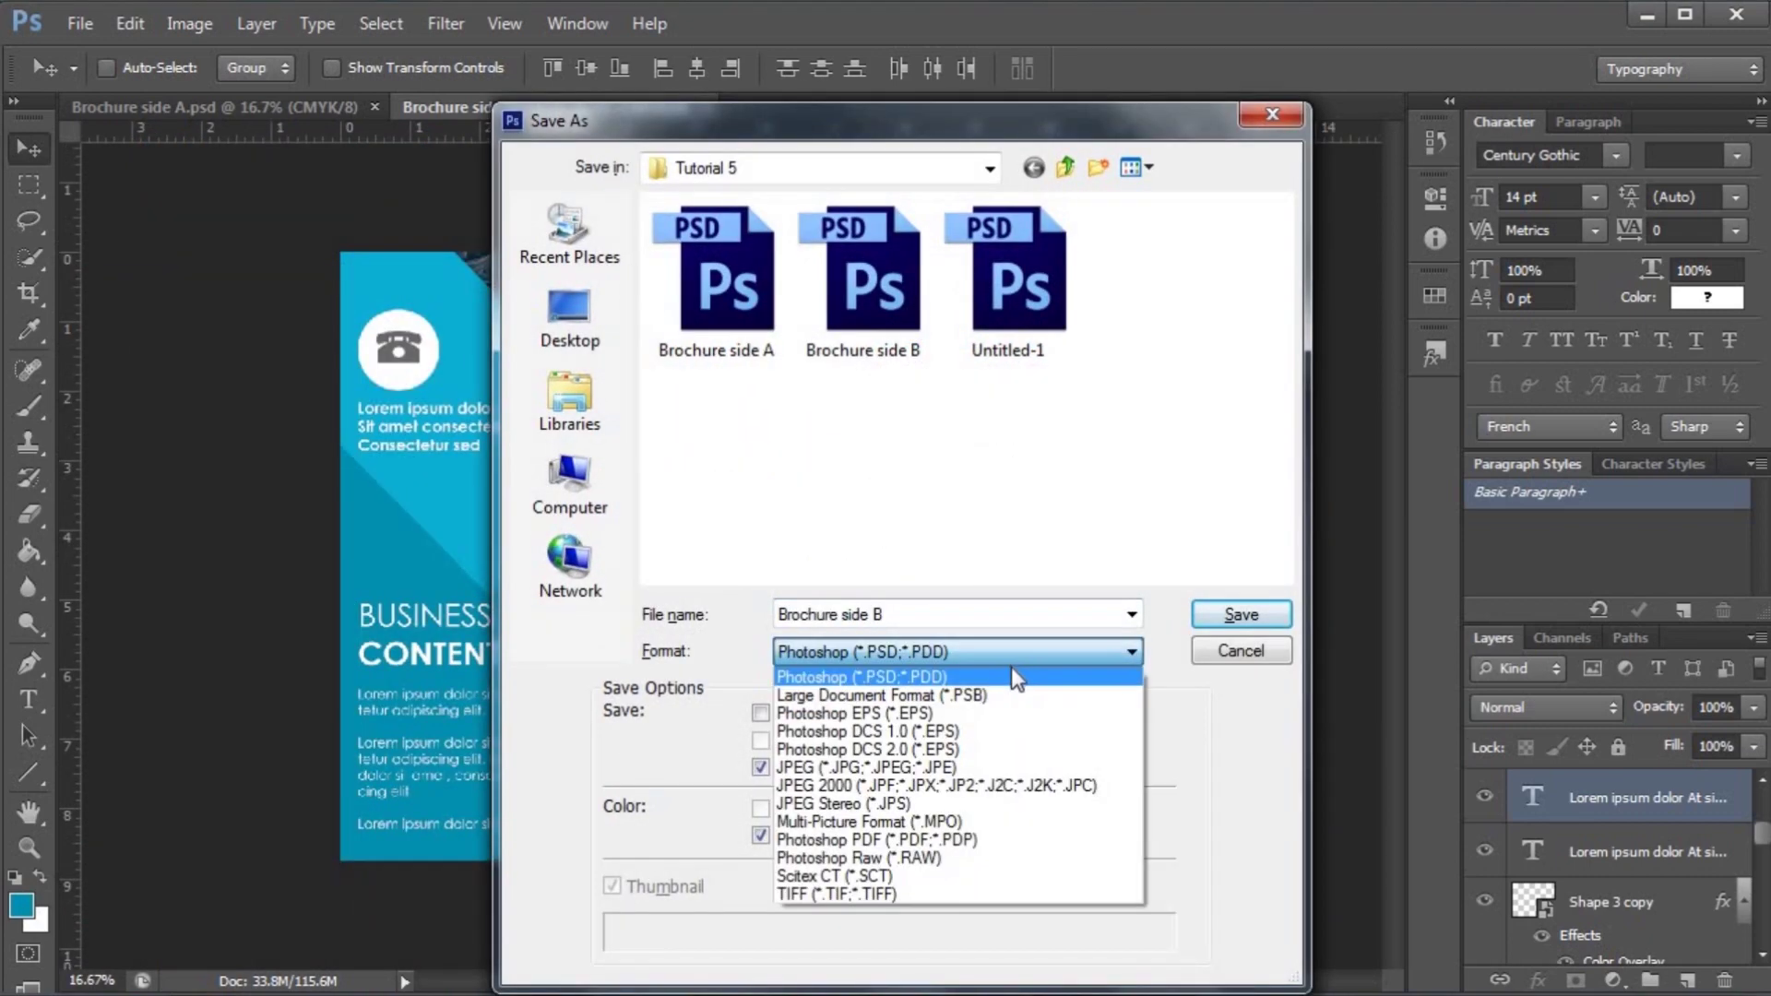
click(964, 769)
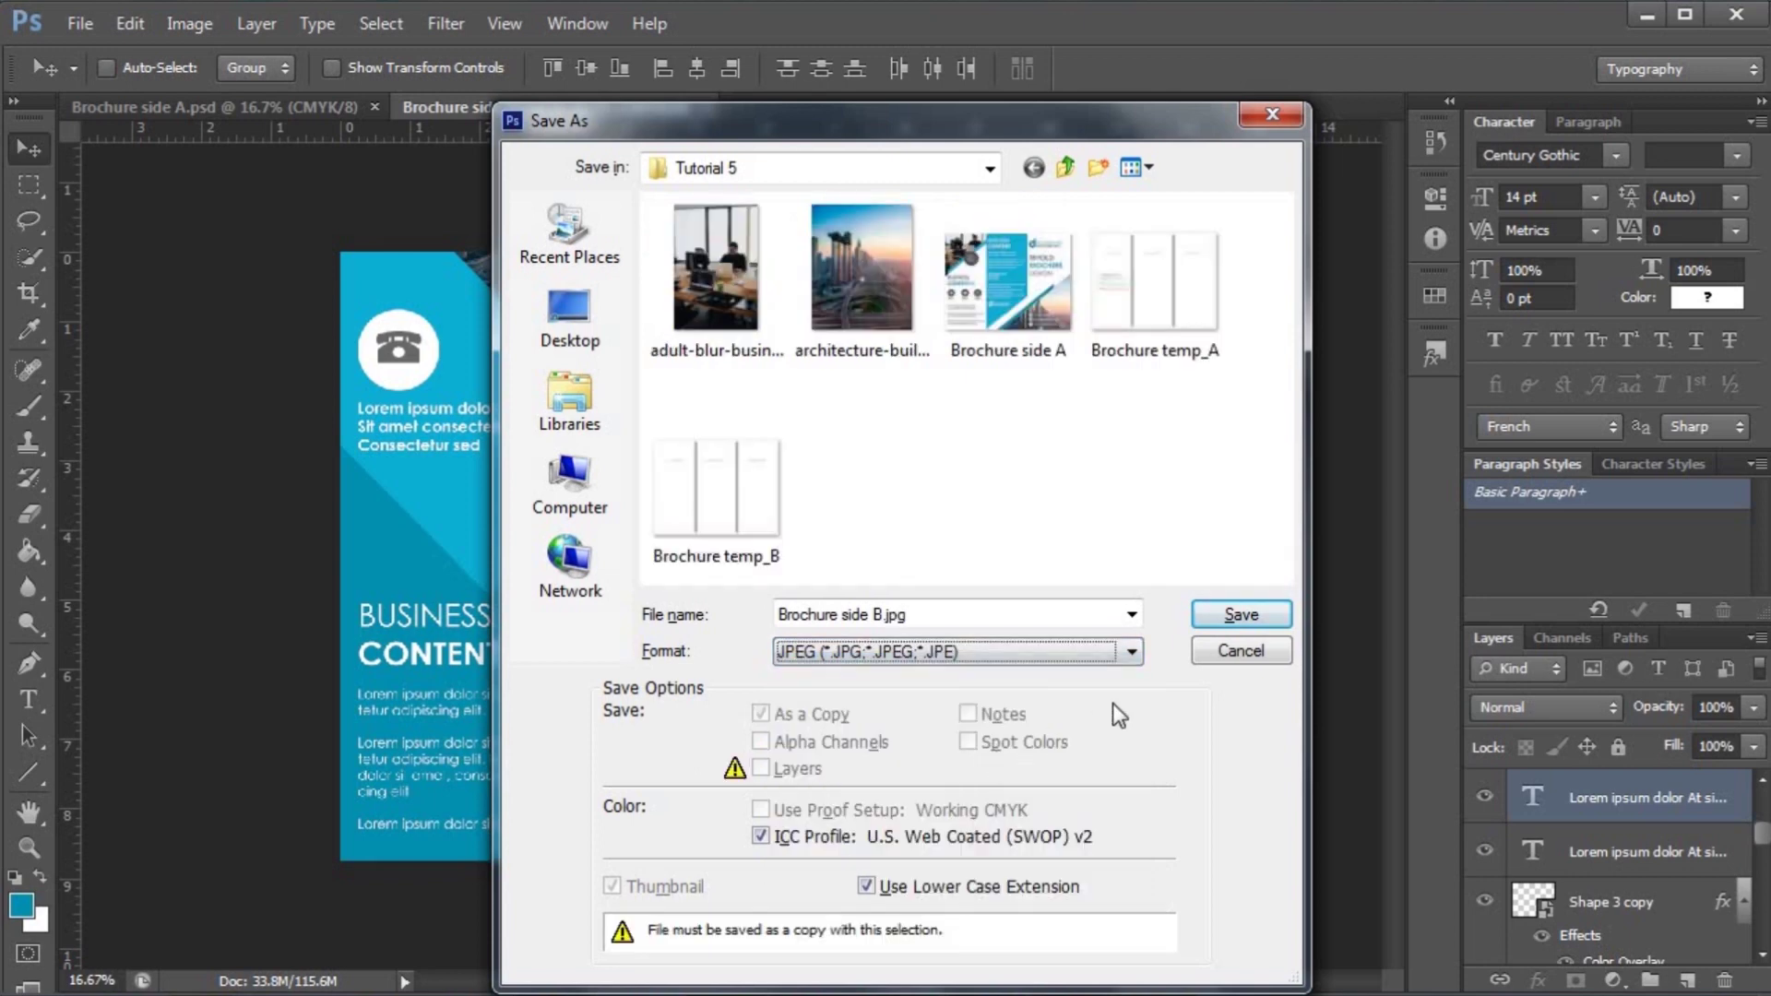
click(1227, 620)
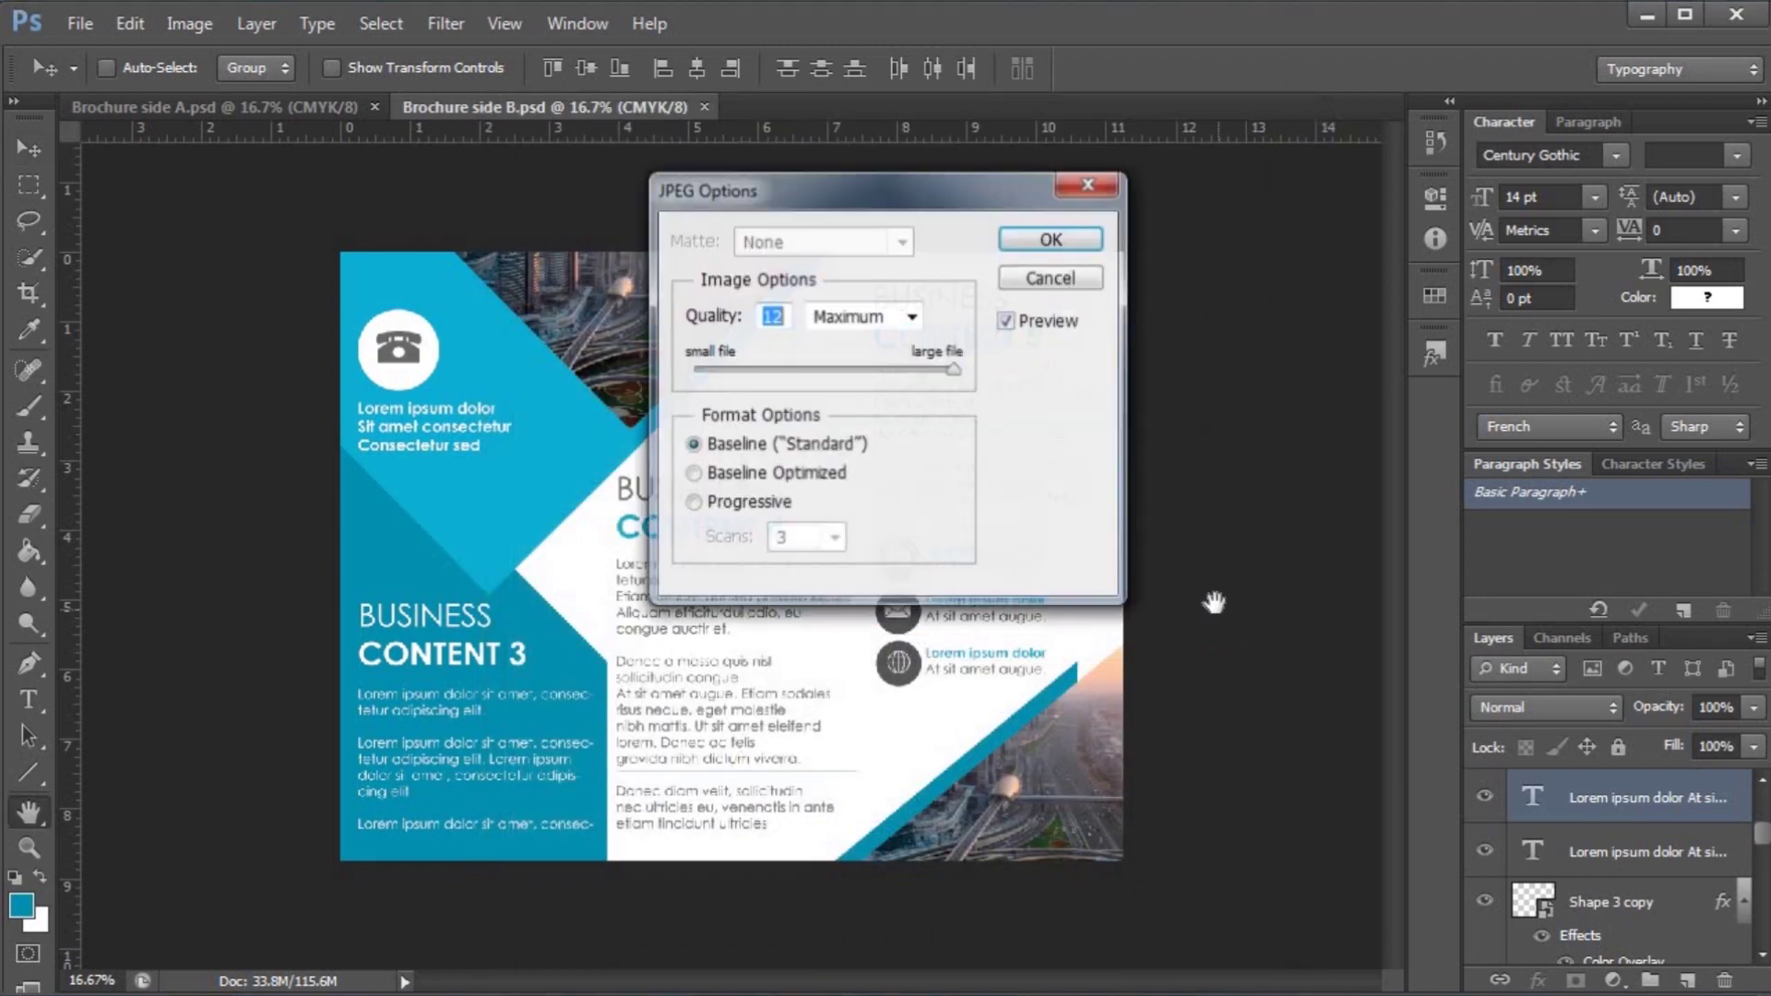
click(1052, 240)
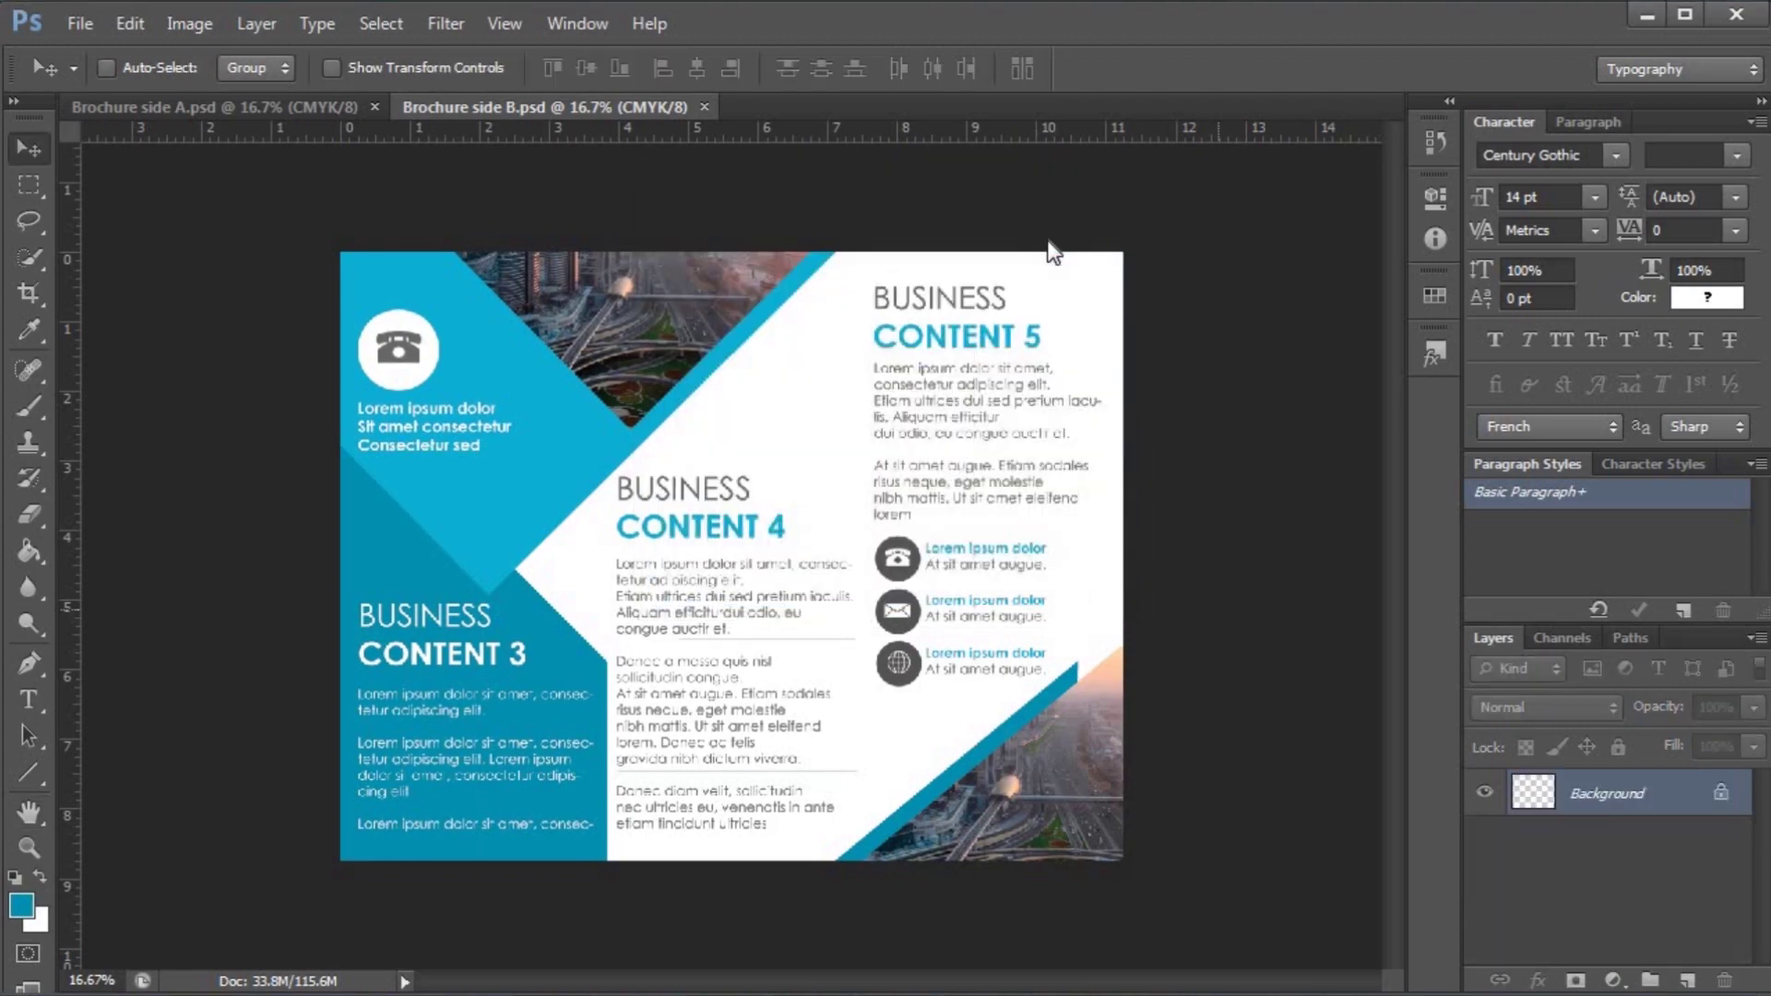